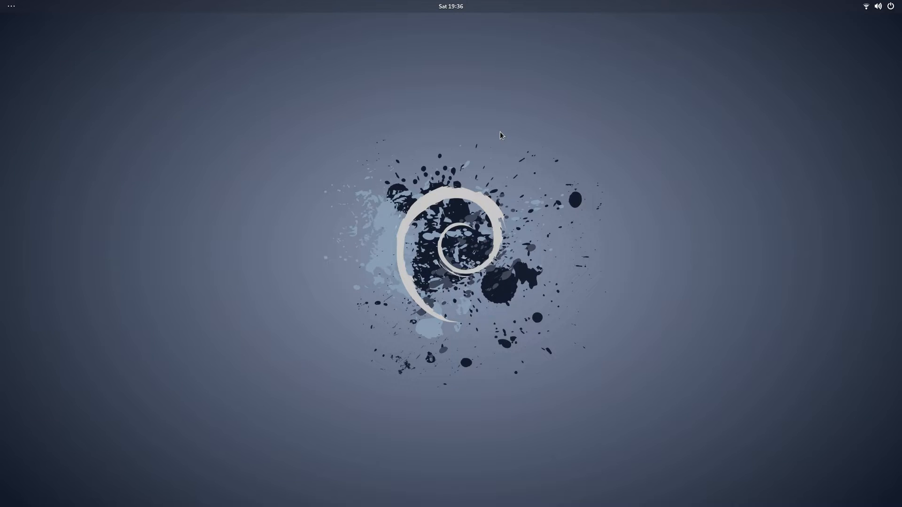
# Bring up the VirtualBox Manager window, and switch to the running MX Linux 19 Beta 2.1 virtual machine.
pyautogui.press('super')
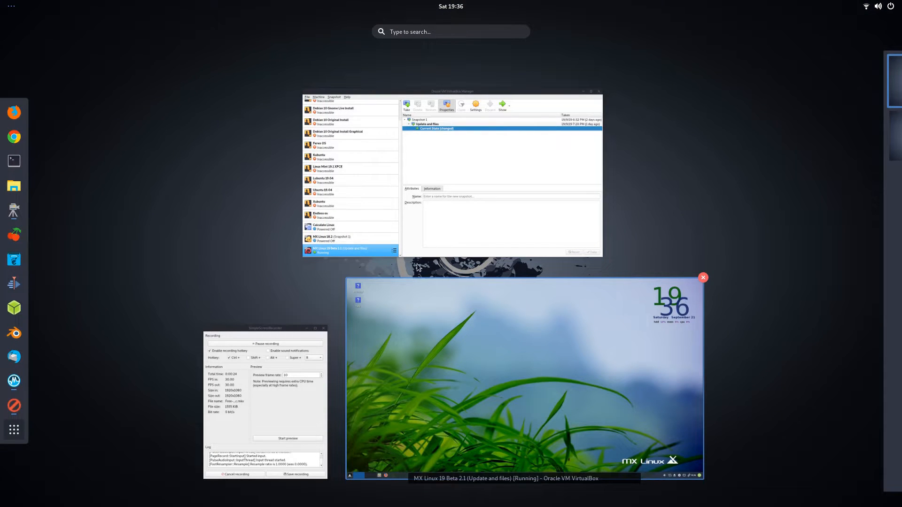
pyautogui.click(416, 151)
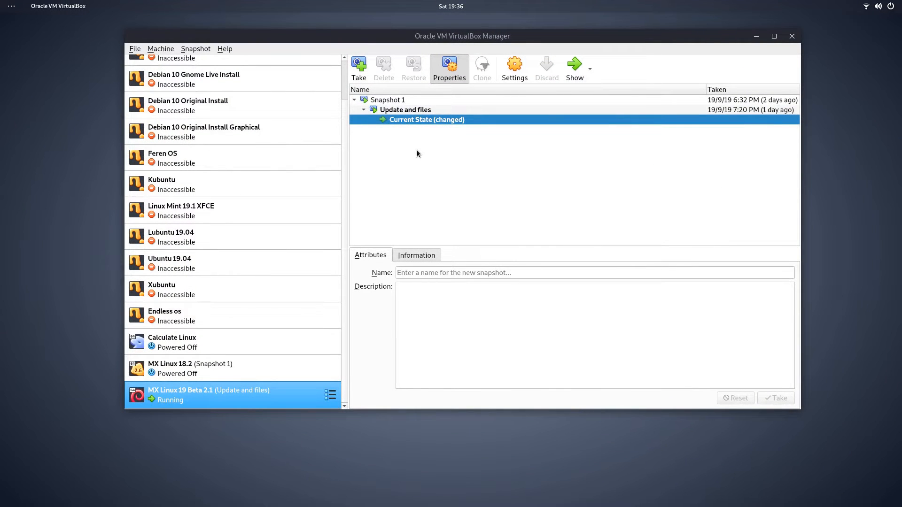
pyautogui.press('super')
pyautogui.click(491, 356)
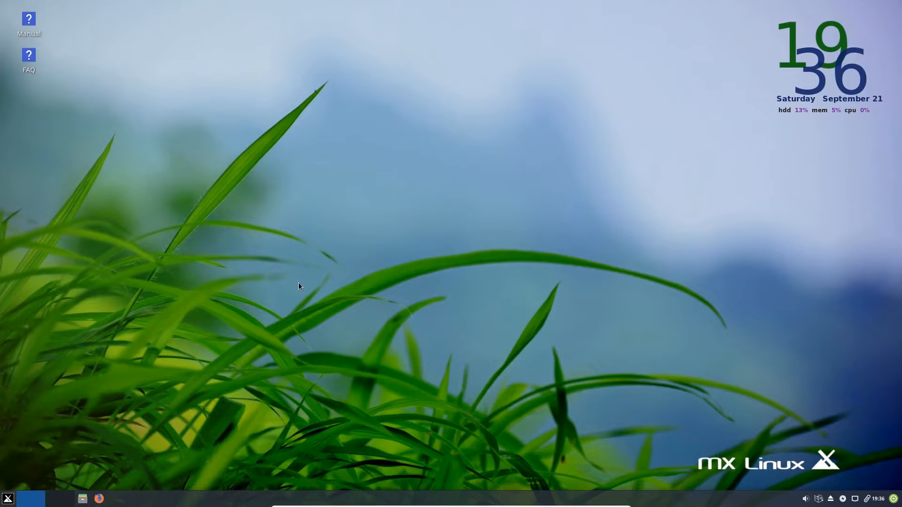
# Look up the FreeFileSync 10.16 Linux download on the freefilesync.org download page in Firefox, and close the browser.
pyautogui.click(99, 498)
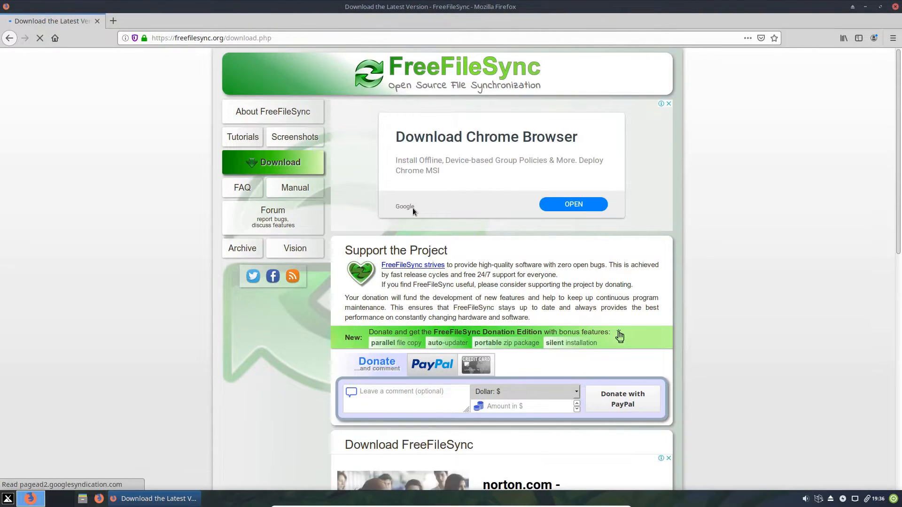
pyautogui.click(267, 163)
pyautogui.scroll(-4, 459, 199)
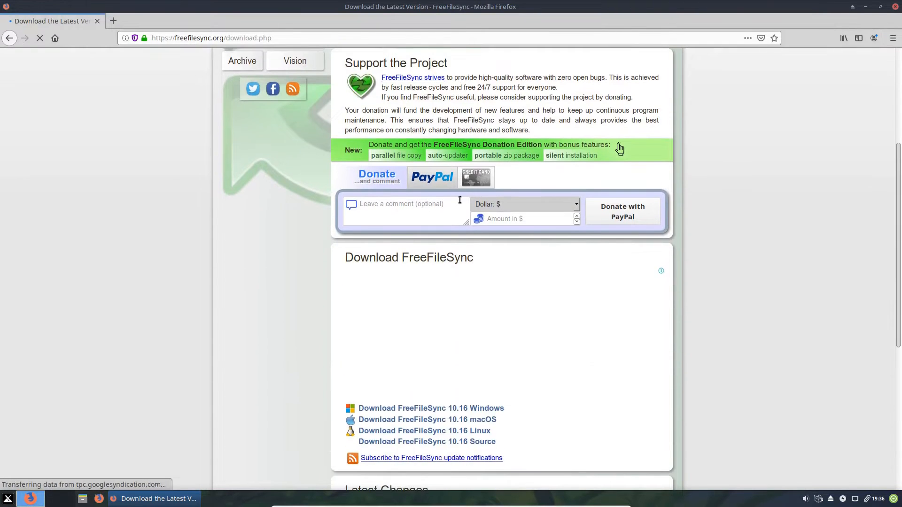
pyautogui.scroll(-3, 460, 200)
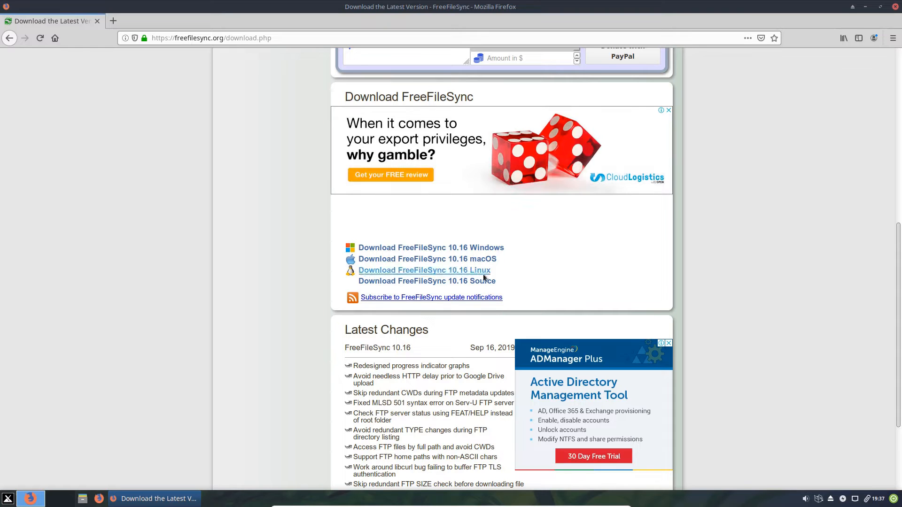
pyautogui.click(894, 8)
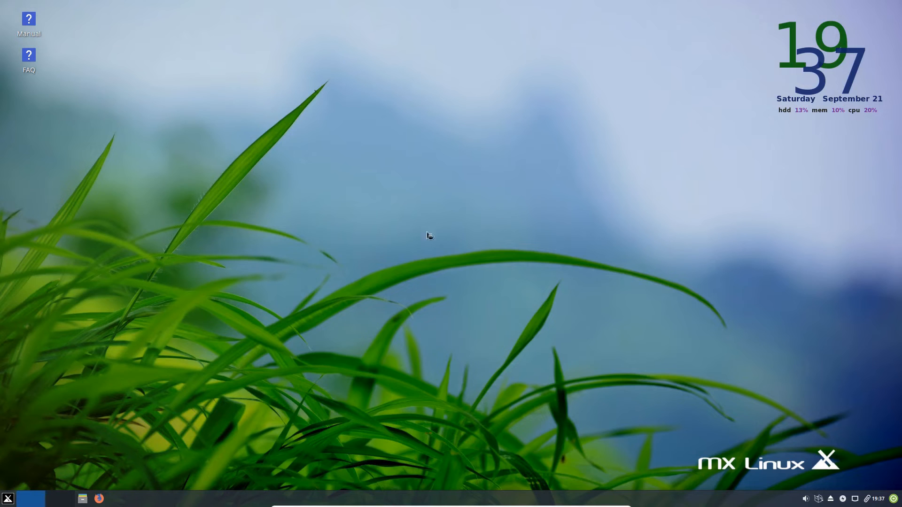
# Check the Downloads folder in the file manager, and open the hidden .free-file-sync folder in the home directory.
pyautogui.doubleClick(229, 141)
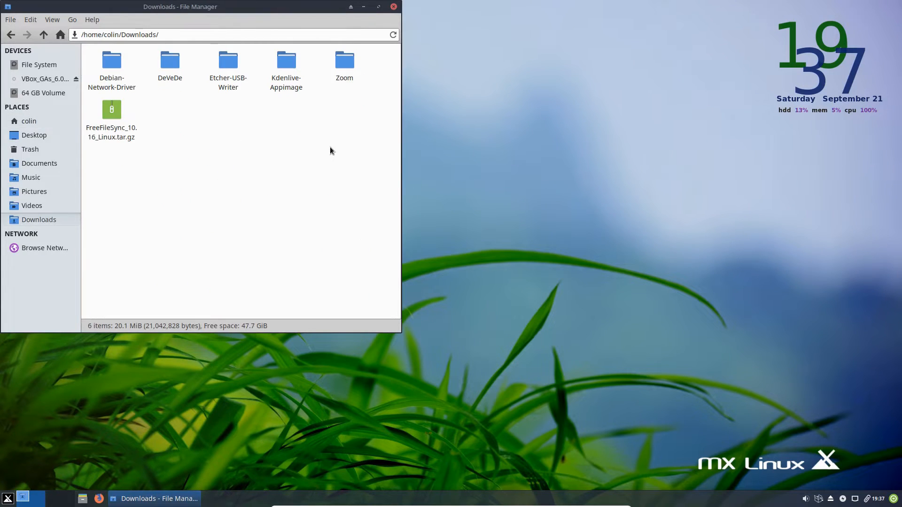
pyautogui.click(27, 120)
pyautogui.click(284, 184)
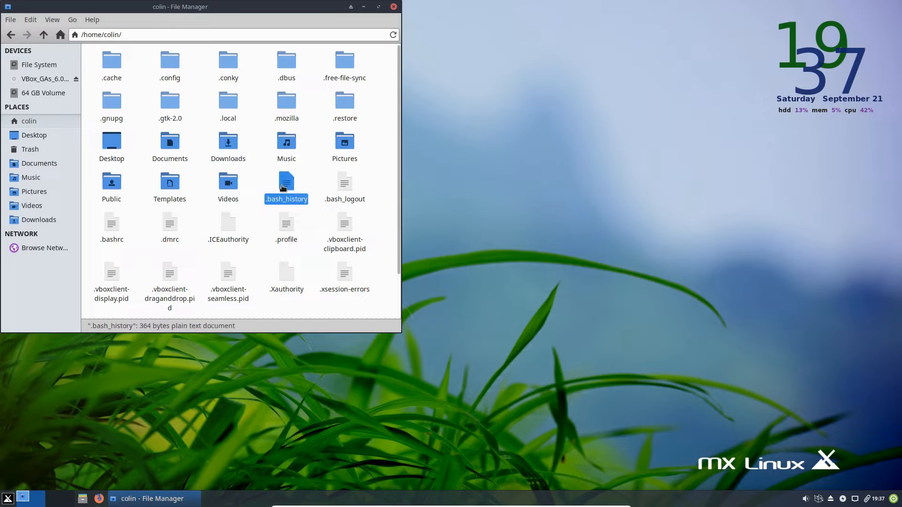
pyautogui.click(345, 60)
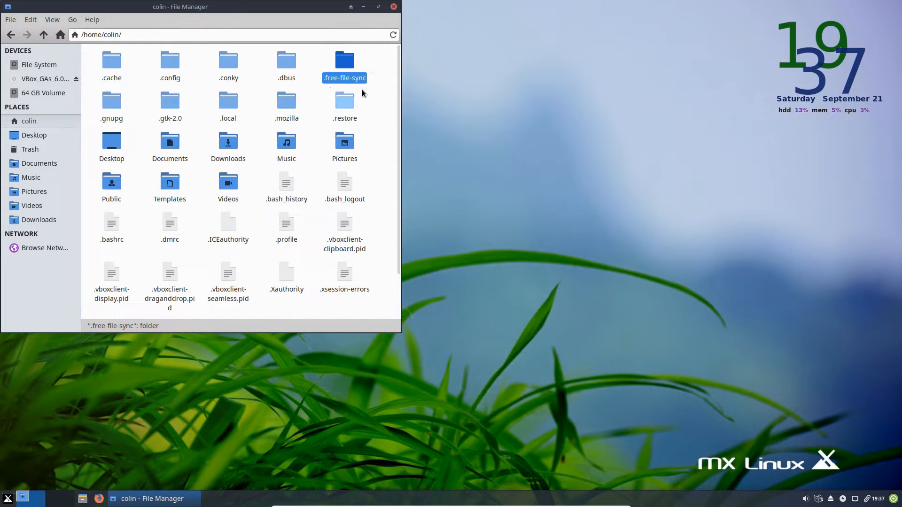
pyautogui.doubleClick(356, 64)
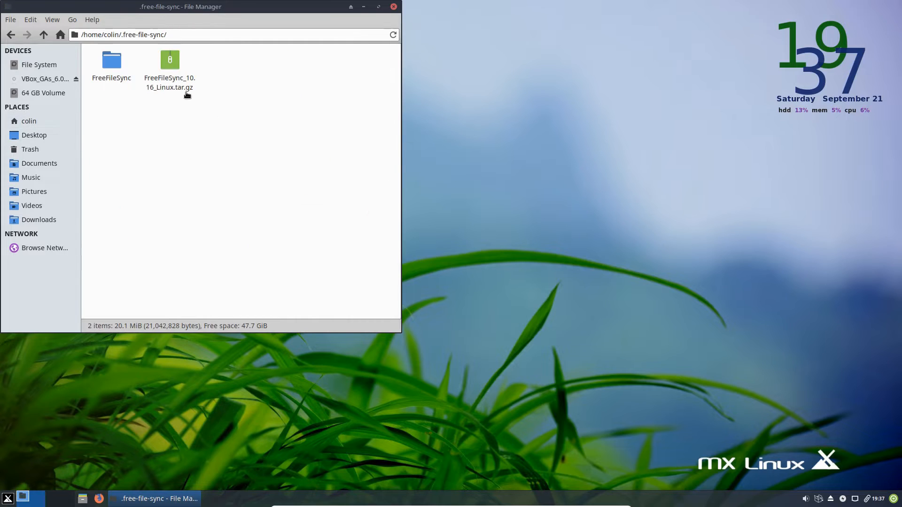
# View the extraction options for FreeFileSync_10.16_Linux.tar.gz without extracting it, and open the already extracted FreeFileSync folder.
pyautogui.rightClick(165, 65)
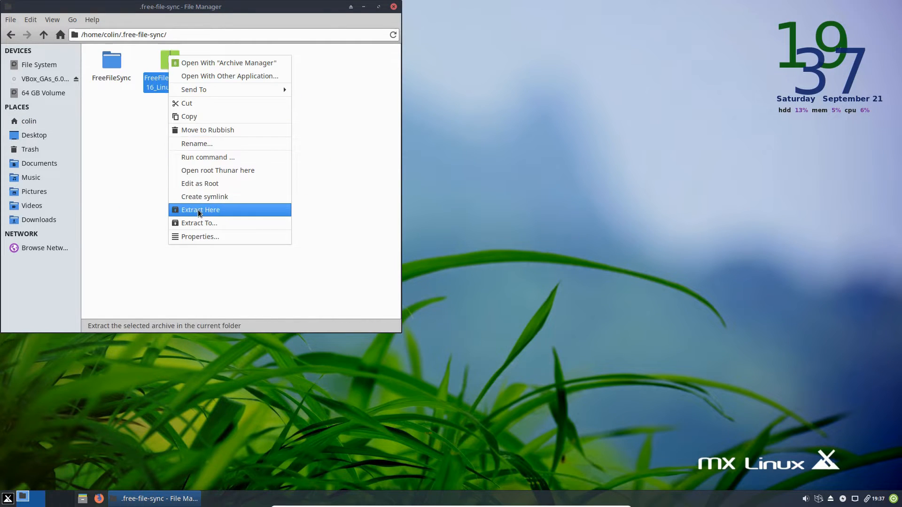
pyautogui.click(104, 126)
pyautogui.doubleClick(111, 61)
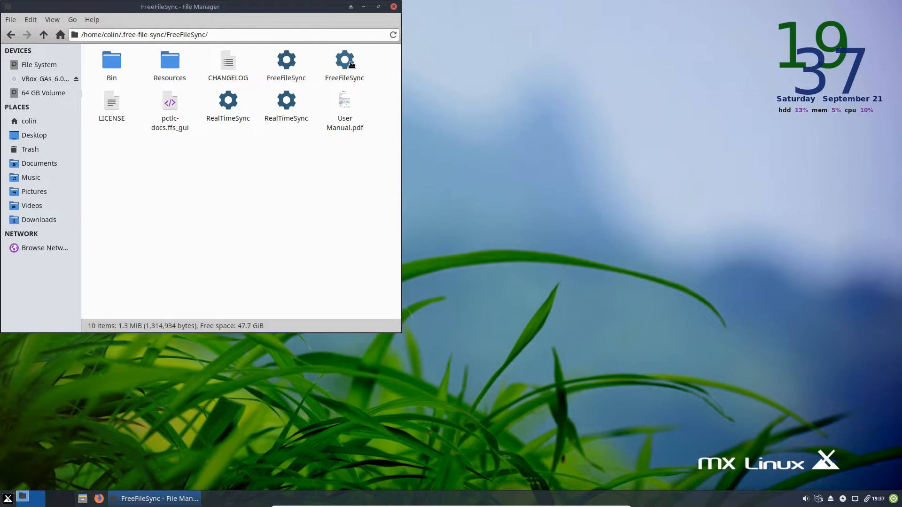
# Test-launch the FreeFileSync executable from its folder, and close both the program and the file manager.
pyautogui.doubleClick(361, 78)
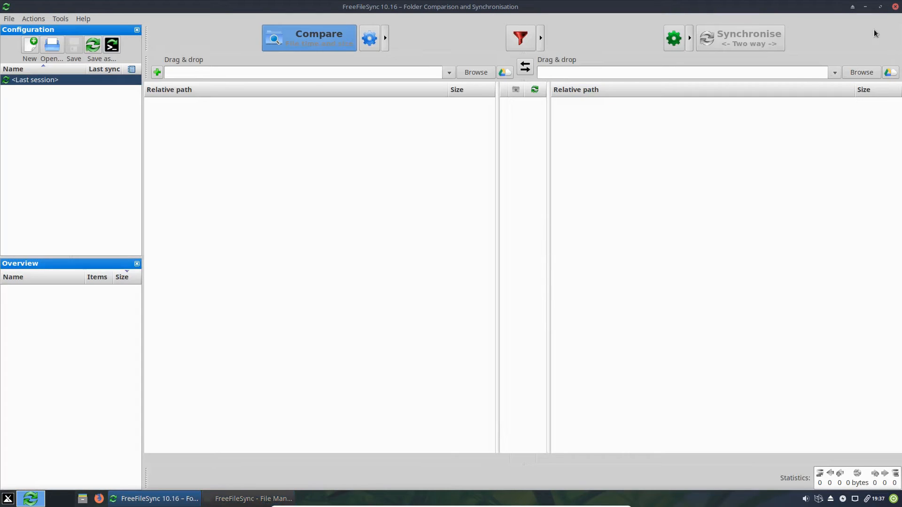
pyautogui.click(895, 6)
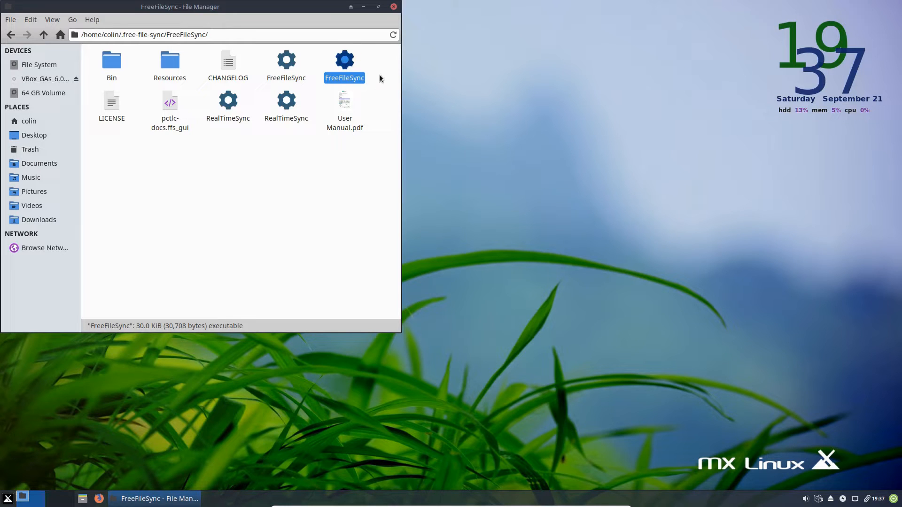
pyautogui.click(394, 7)
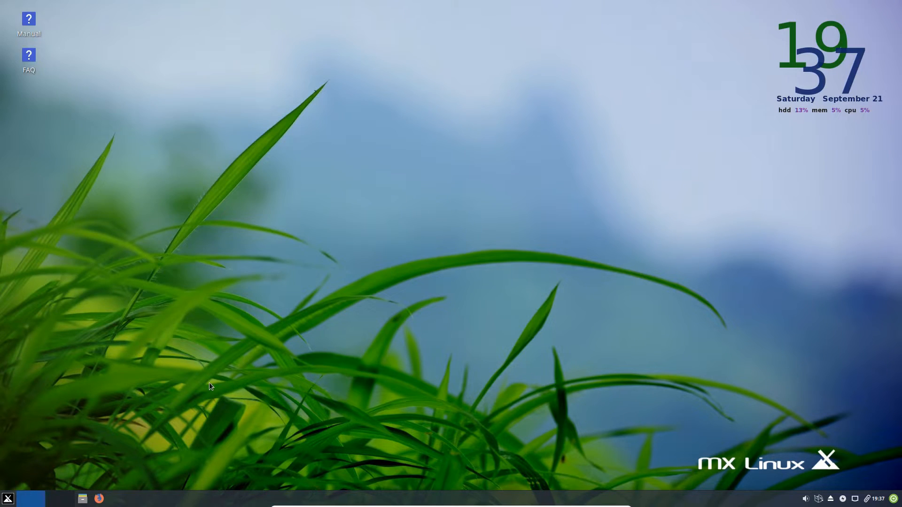
# Search the applications for "menu" and launch MX Menu Editor.
pyautogui.click(8, 498)
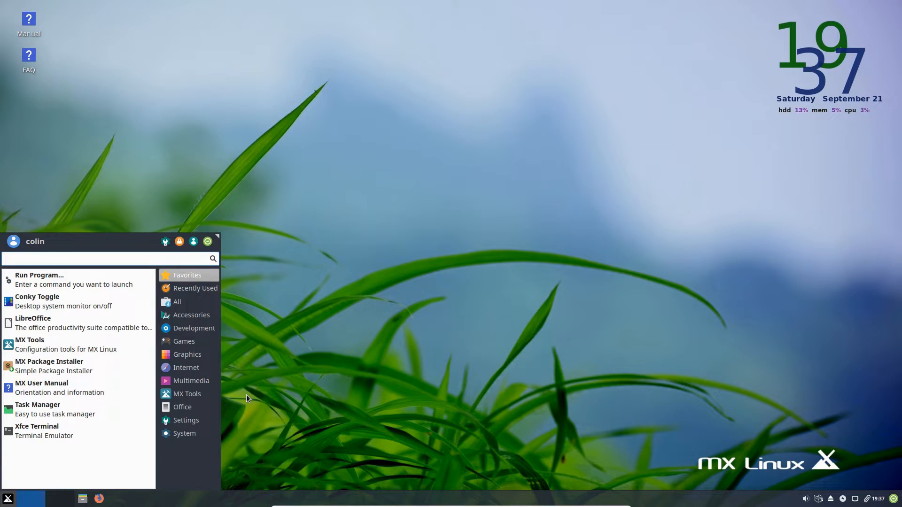
pyautogui.write('menu')
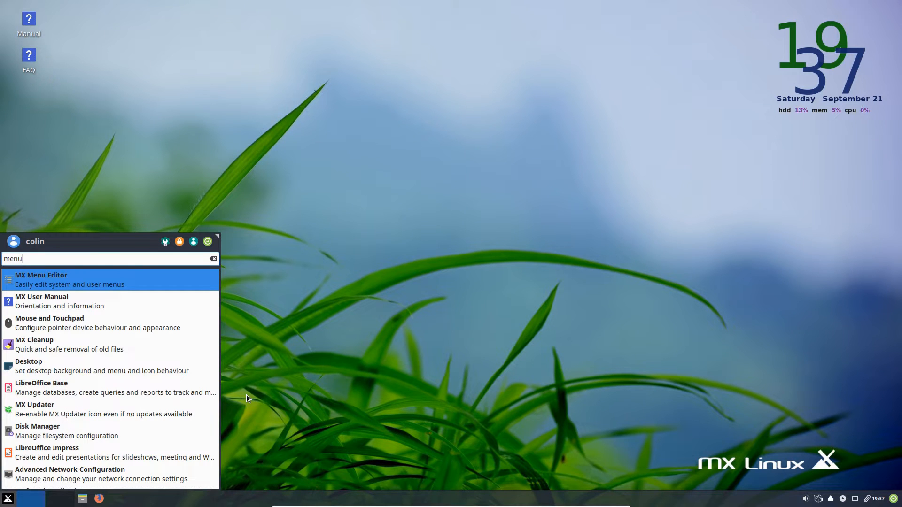
pyautogui.press('Return')
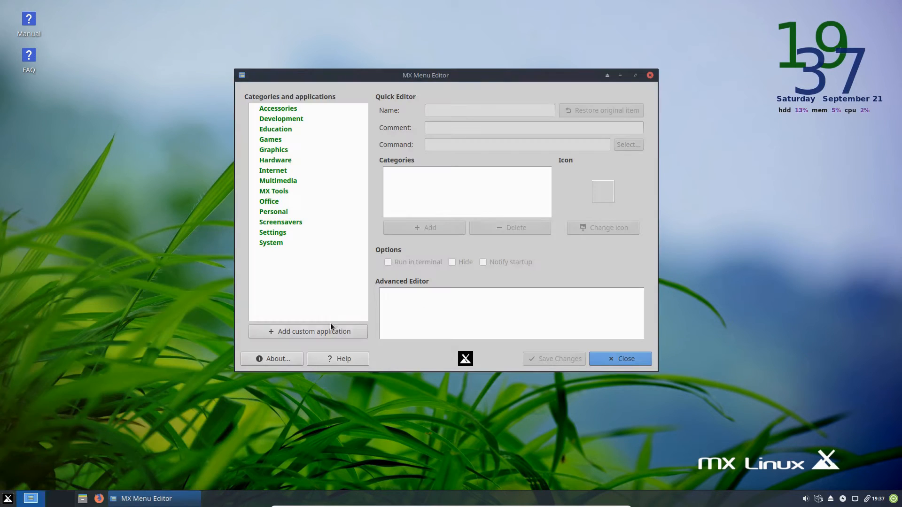
# Start a custom application entry named "Free File Sync" with the comment "Data Backup Utility".
pyautogui.click(319, 332)
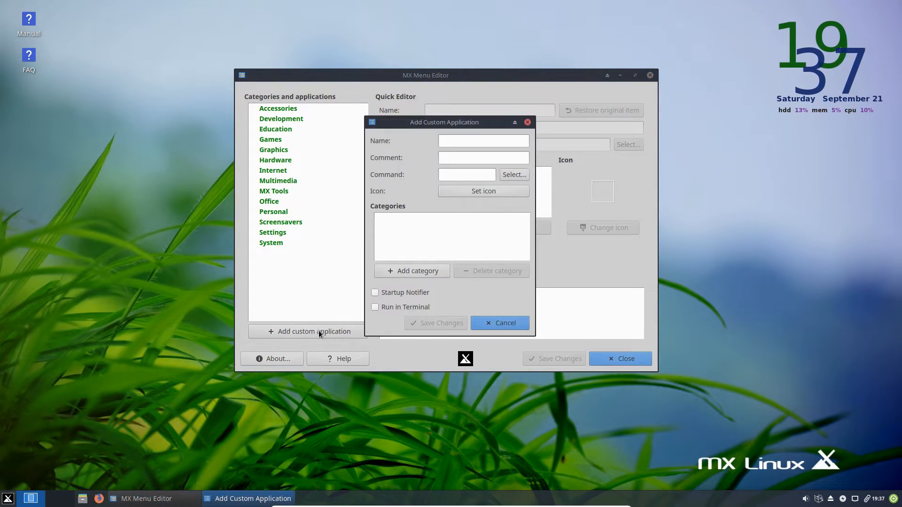
pyautogui.click(469, 141)
pyautogui.write('Free File Sync')
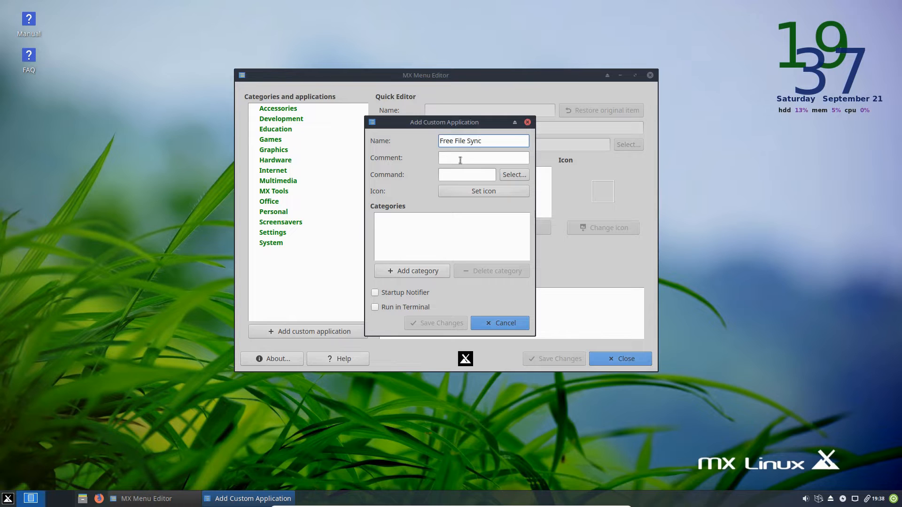
pyautogui.click(460, 160)
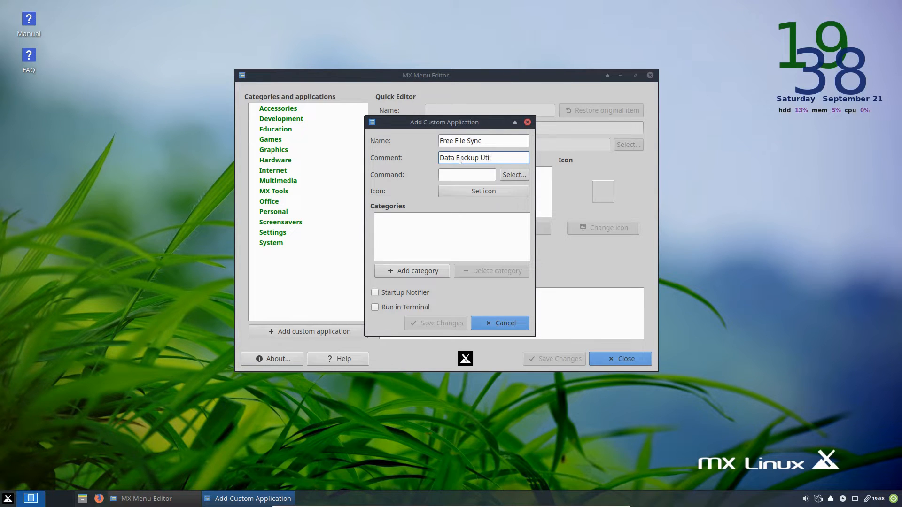
pyautogui.write('Data Backup Utility')
# Set the entry's command to the FreeFileSync executable in the home directory's .free-file-sync/FreeFileSync folder.
pyautogui.click(508, 175)
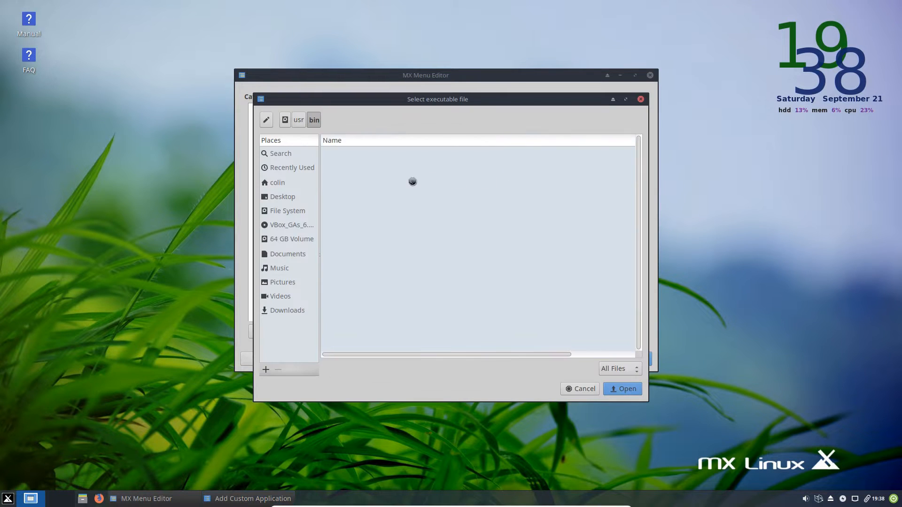
pyautogui.click(277, 182)
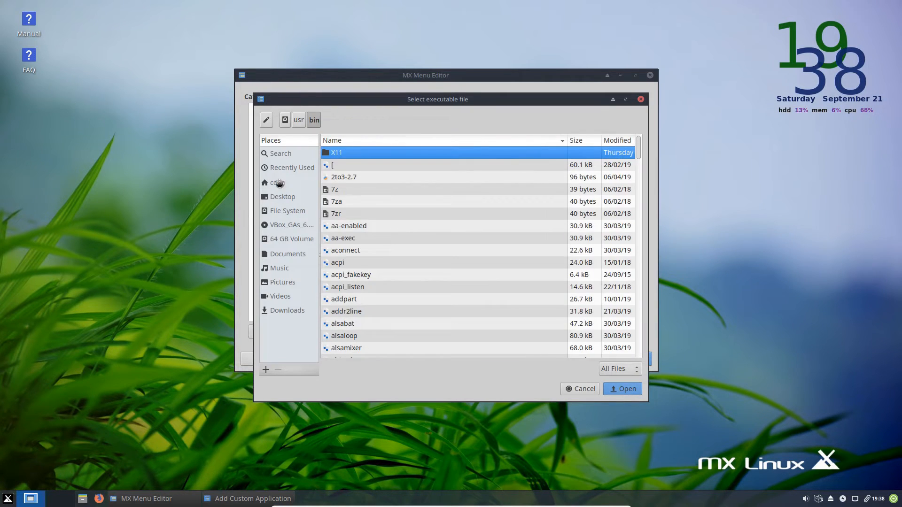
pyautogui.doubleClick(356, 202)
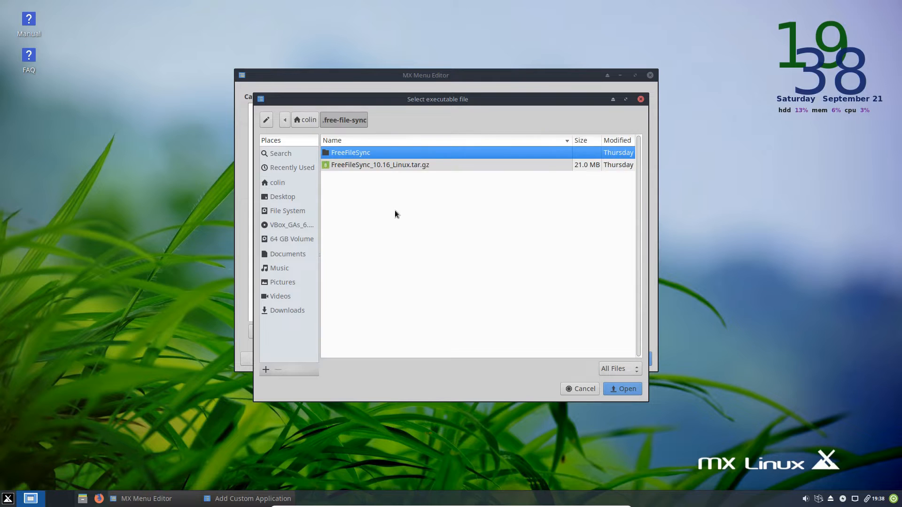
pyautogui.doubleClick(358, 153)
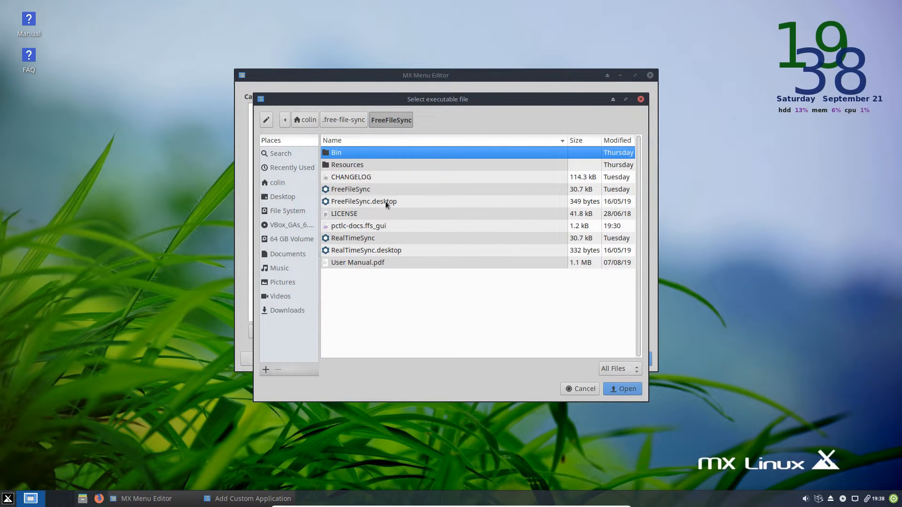
pyautogui.click(348, 203)
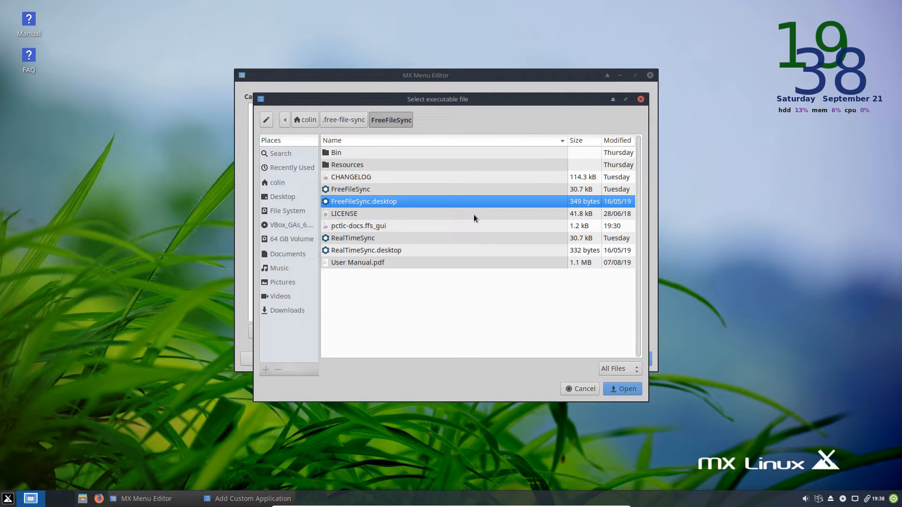
pyautogui.click(351, 189)
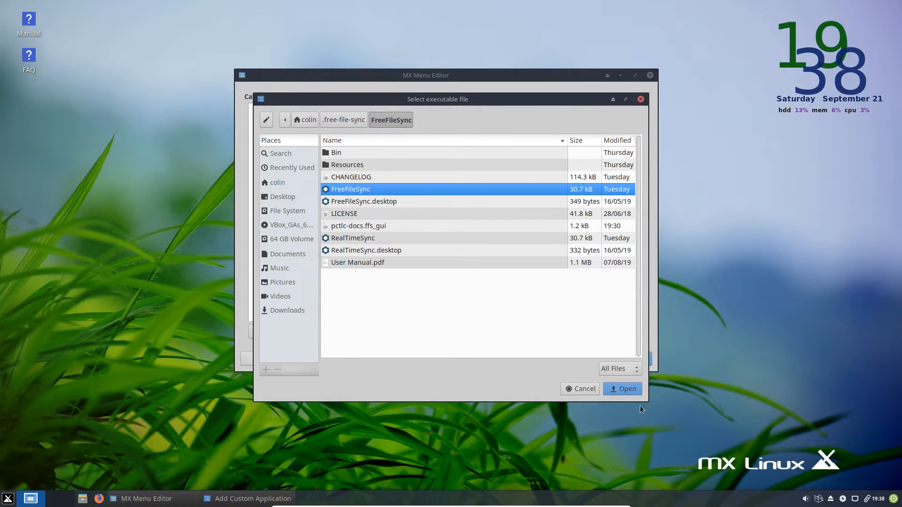
pyautogui.click(624, 389)
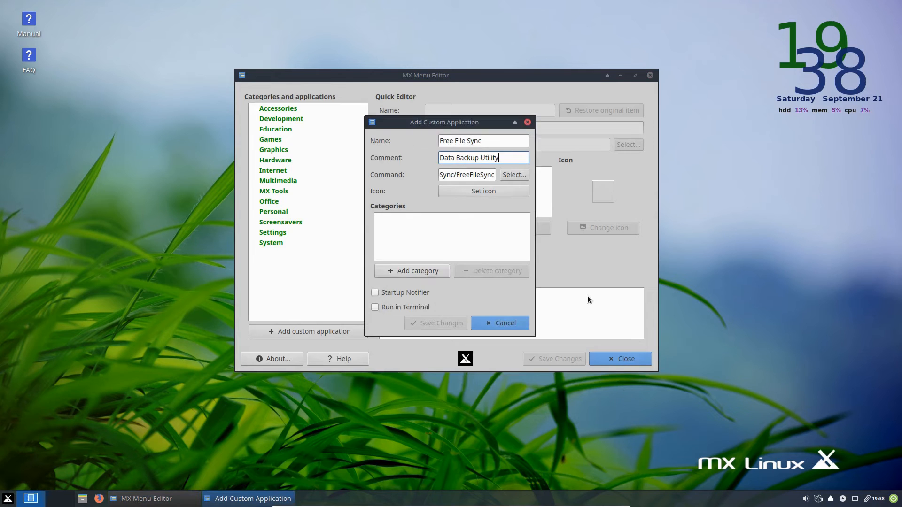
# Set the entry's icon to FreeFileSync.png from the Resources folder inside .free-file-sync/FreeFileSync.
pyautogui.click(484, 191)
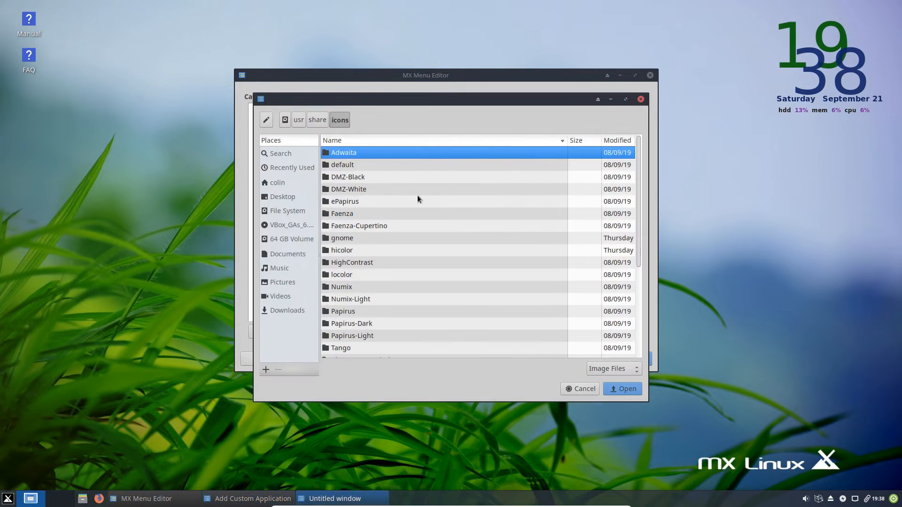
pyautogui.click(275, 183)
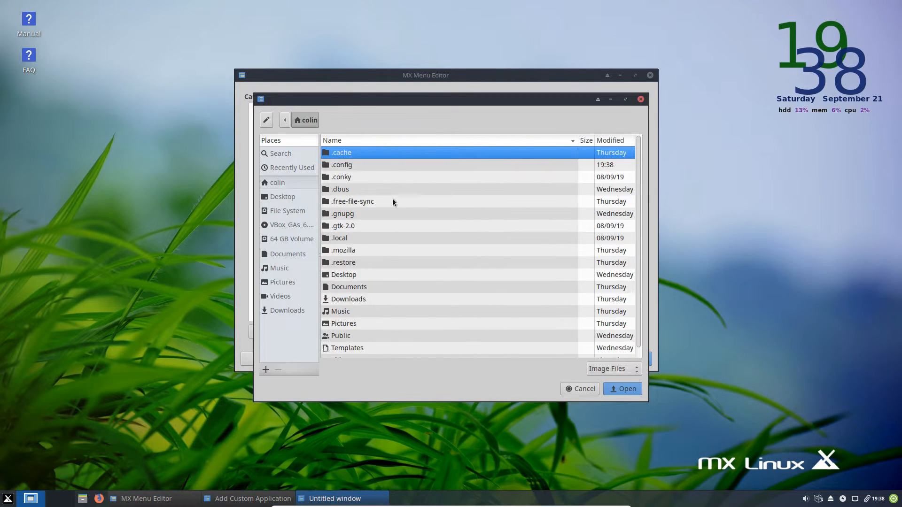
pyautogui.doubleClick(359, 201)
pyautogui.doubleClick(352, 155)
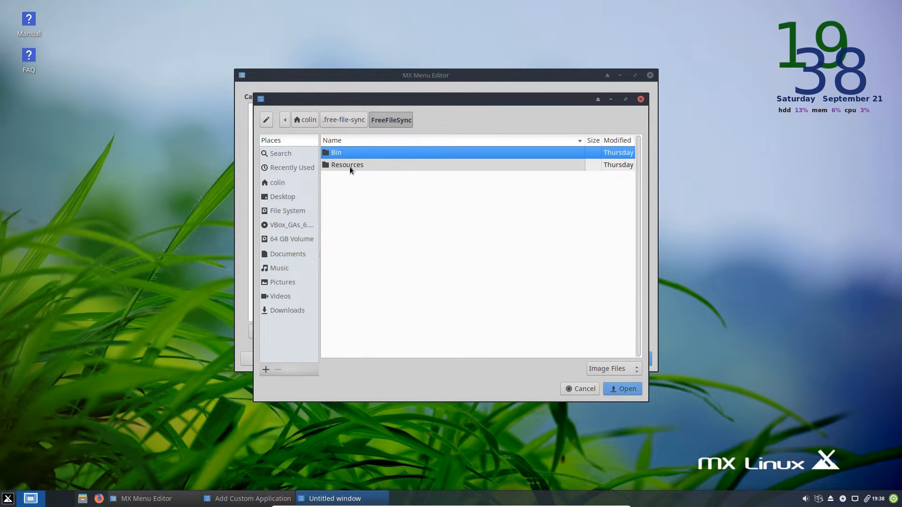
pyautogui.doubleClick(349, 165)
pyautogui.click(352, 166)
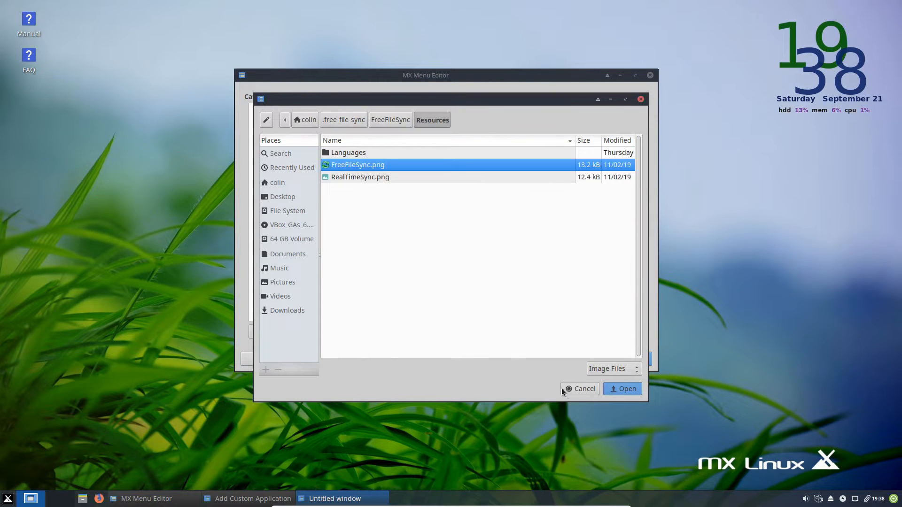
pyautogui.click(621, 389)
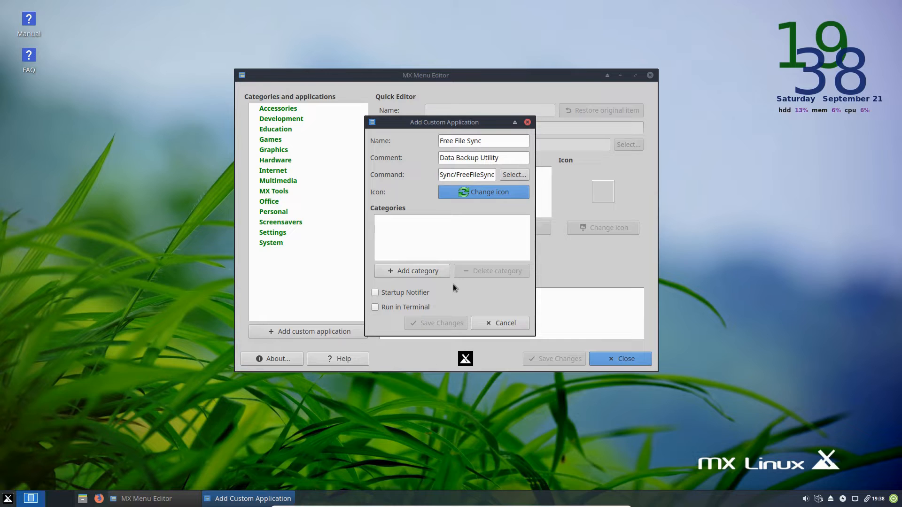
# Assign the System category to the custom application, save the entry and close the menu editor.
pyautogui.click(421, 271)
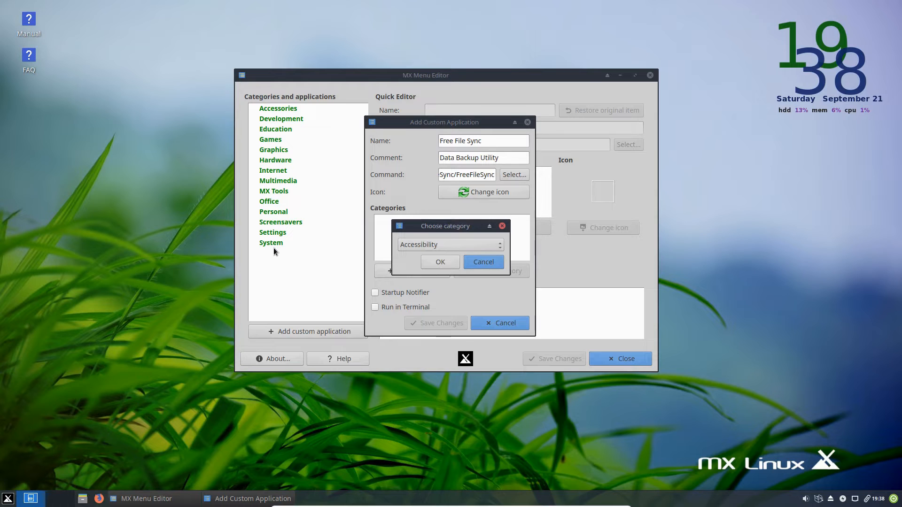
pyautogui.click(413, 245)
pyautogui.click(418, 402)
pyautogui.click(429, 263)
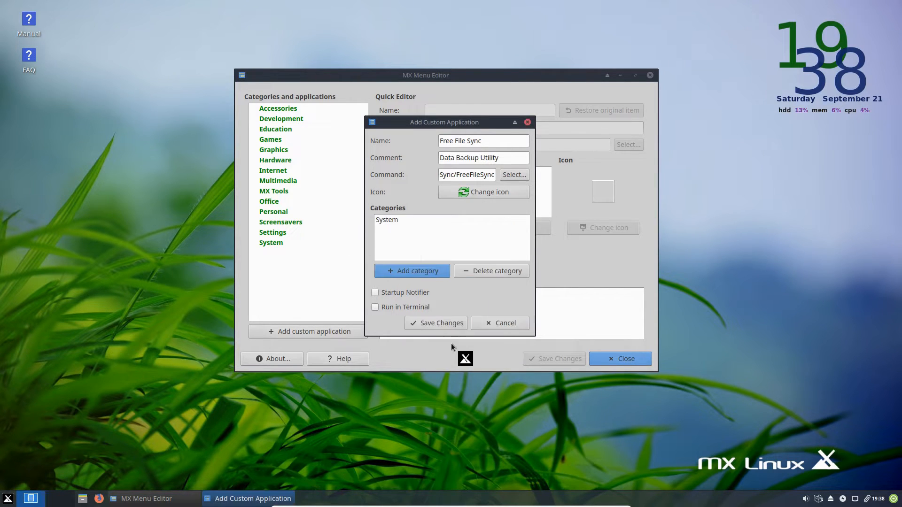
pyautogui.click(433, 323)
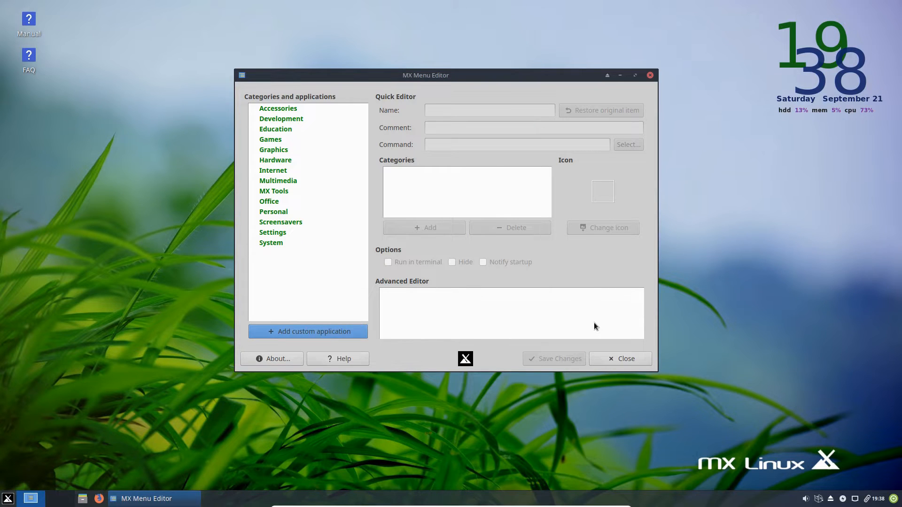
pyautogui.click(610, 360)
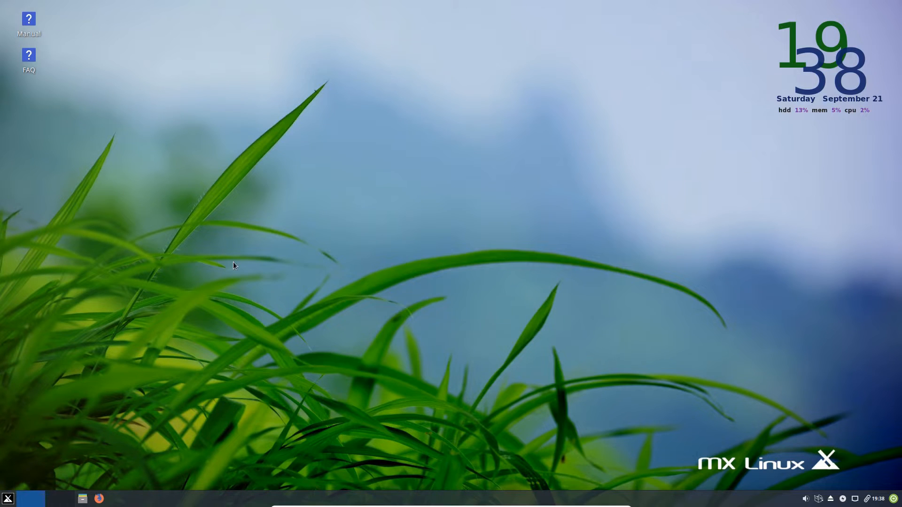
# Search the applications for "free", launch Free File Sync to test the new menu entry, and close it.
pyautogui.press('super')
pyautogui.write('fr')
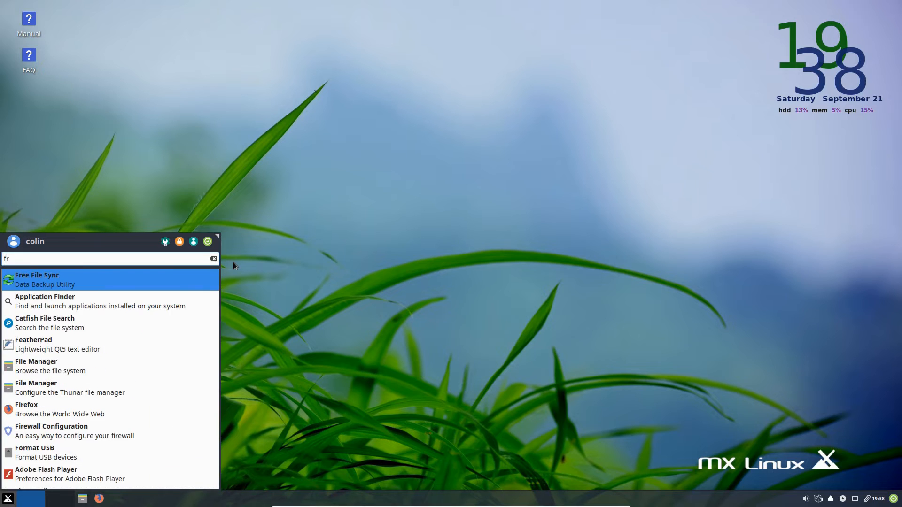
pyautogui.write('ee')
pyautogui.press('Return')
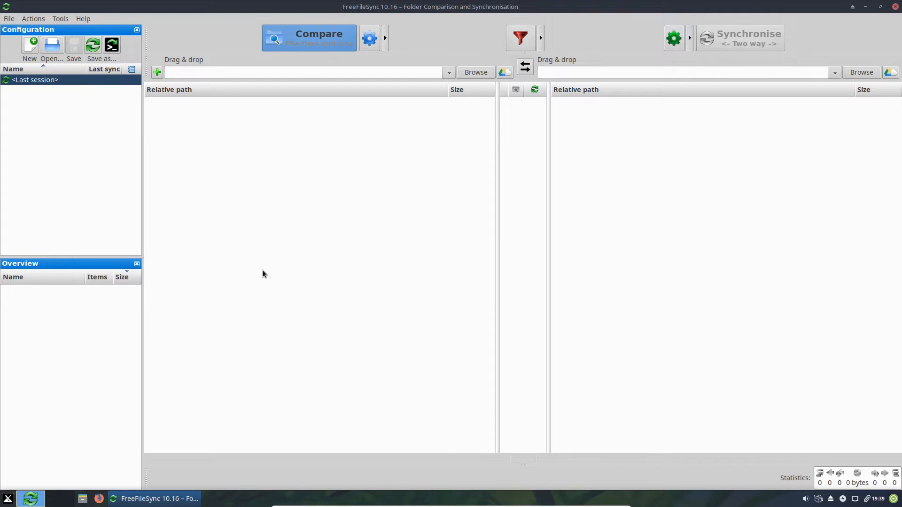
pyautogui.hotkey('alt', 'F4')
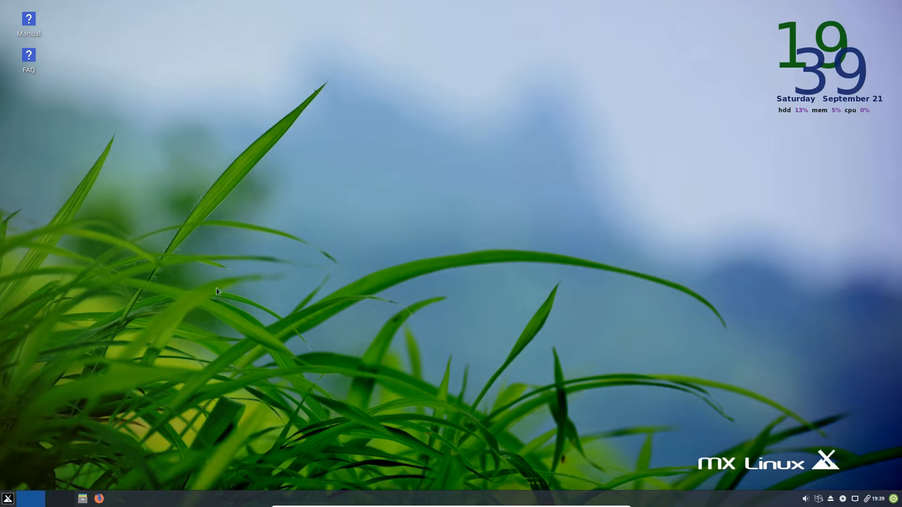
# Open the home folder in the file manager and hide its hidden files.
pyautogui.click(82, 498)
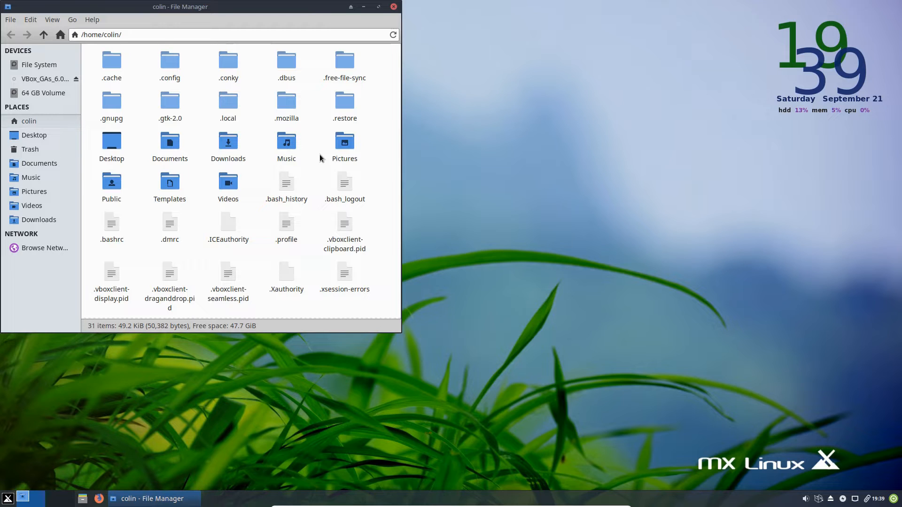
pyautogui.hotkey('ctrl', 'h')
# Look through the contents of the Documents and Downloads folders in the home directory.
pyautogui.doubleClick(170, 60)
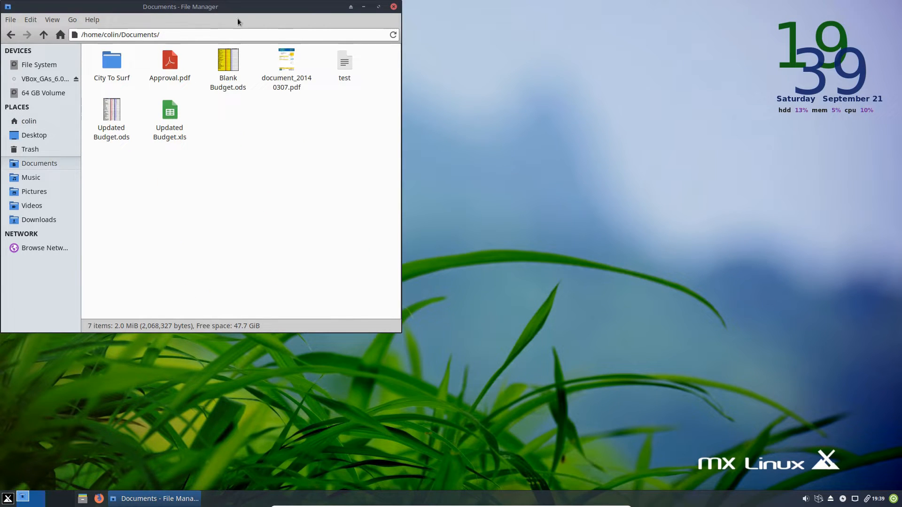
pyautogui.click(10, 35)
pyautogui.doubleClick(186, 60)
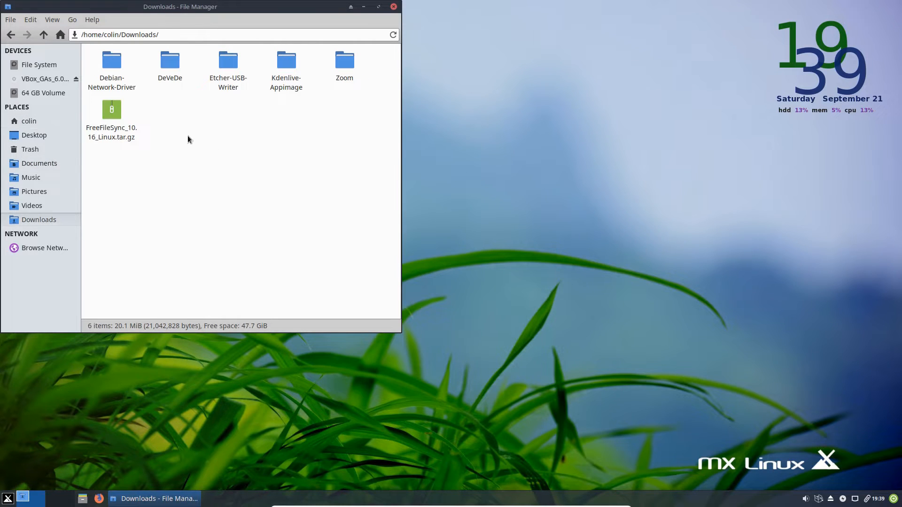
pyautogui.click(111, 65)
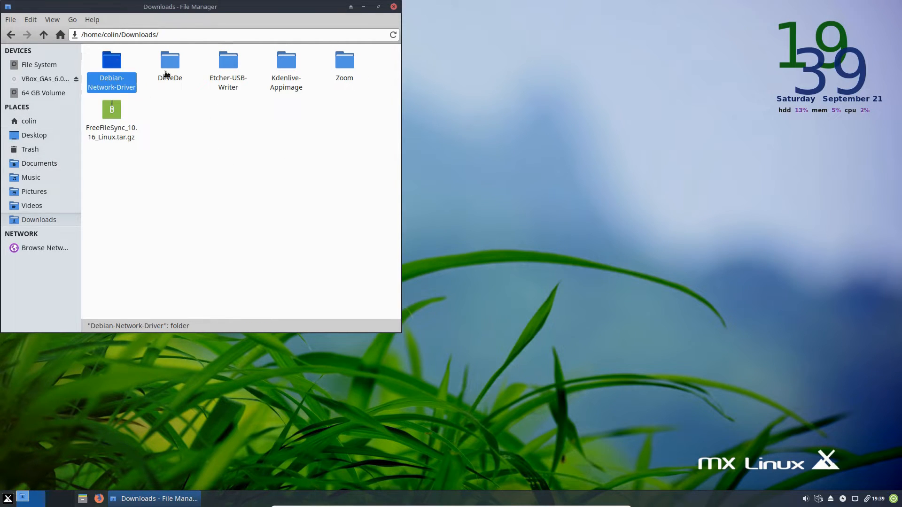
pyautogui.click(11, 35)
# Look through the home directory's Music and Pictures folders, including the Wallpaper-All subfolder.
pyautogui.click(228, 69)
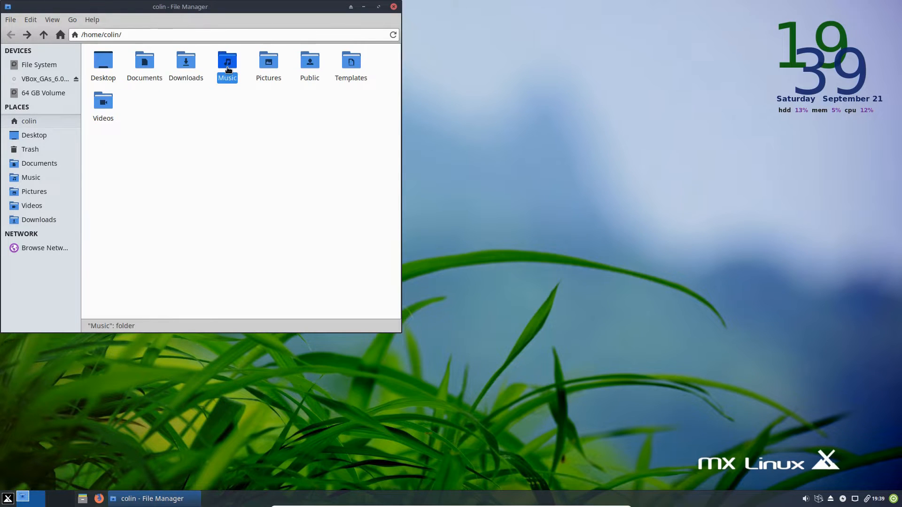
pyautogui.doubleClick(228, 69)
pyautogui.click(11, 34)
pyautogui.doubleClick(267, 61)
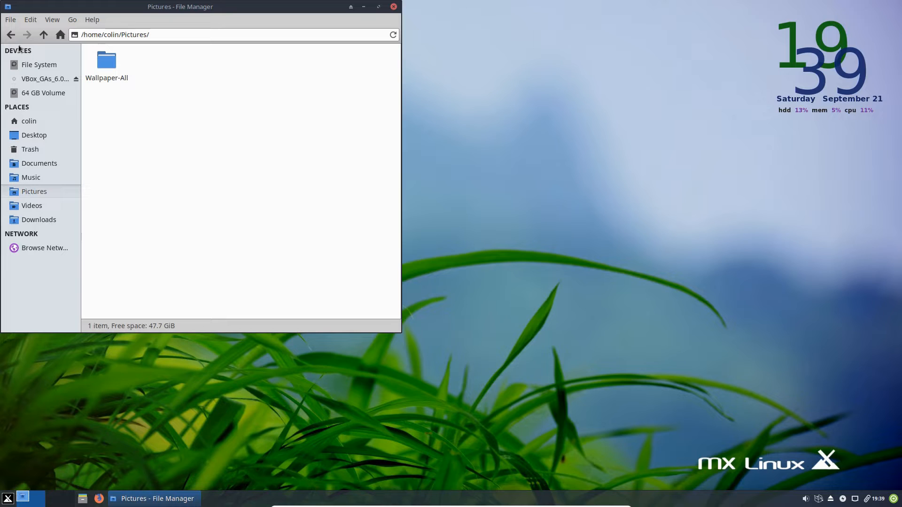
pyautogui.doubleClick(107, 65)
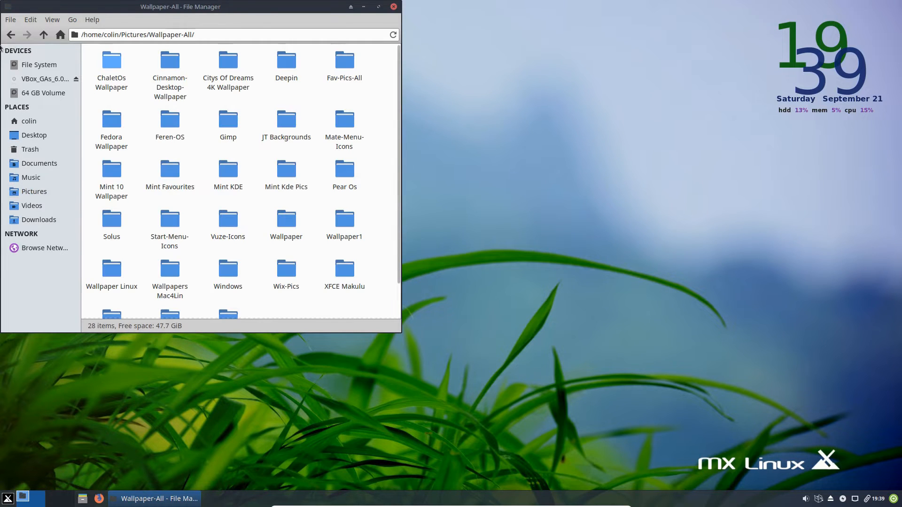
pyautogui.click(11, 34)
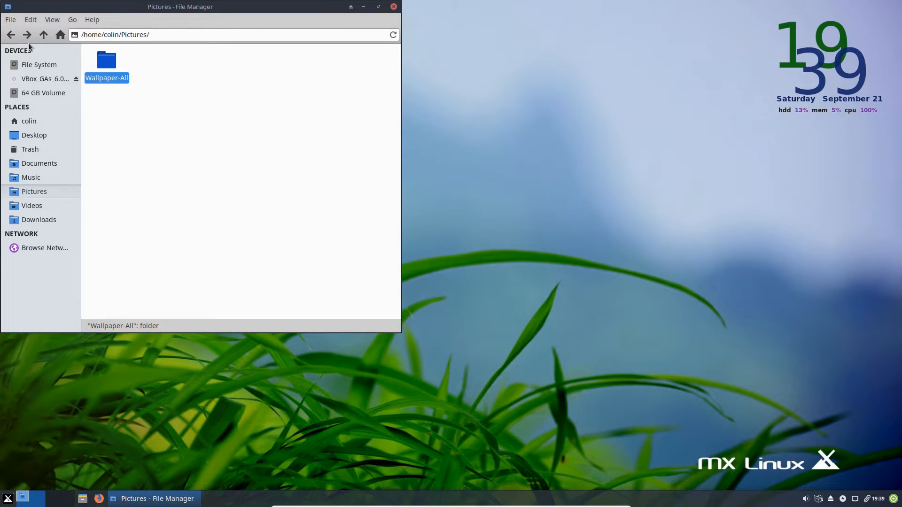
pyautogui.click(11, 35)
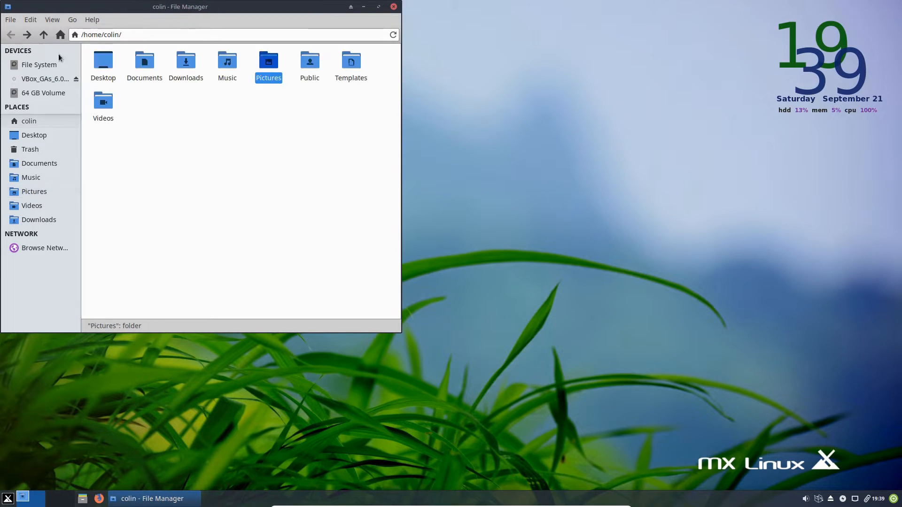
# Play VID_20141018_153528.mp4 and VID_20141018_153344.mp4 from the "Storm 18th Oct 2014" folder in Videos, closing the player after each.
pyautogui.click(103, 101)
pyautogui.click(125, 68)
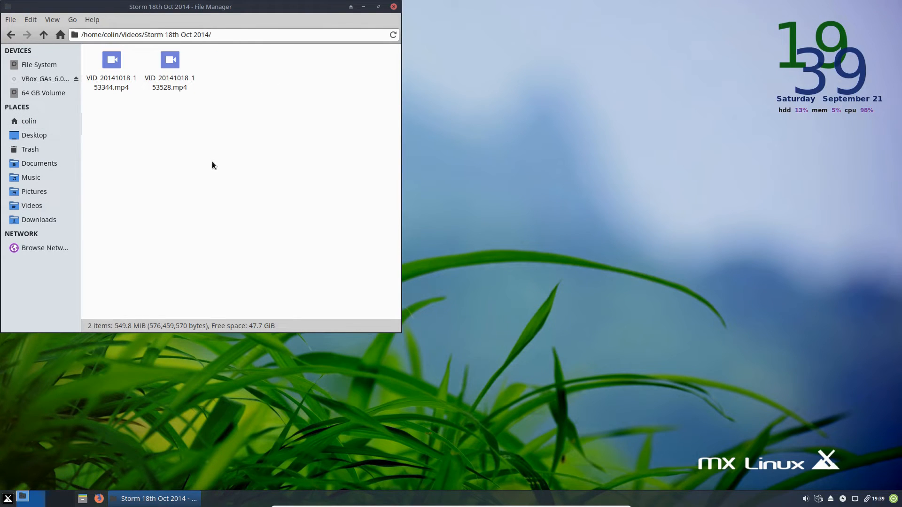
pyautogui.click(170, 60)
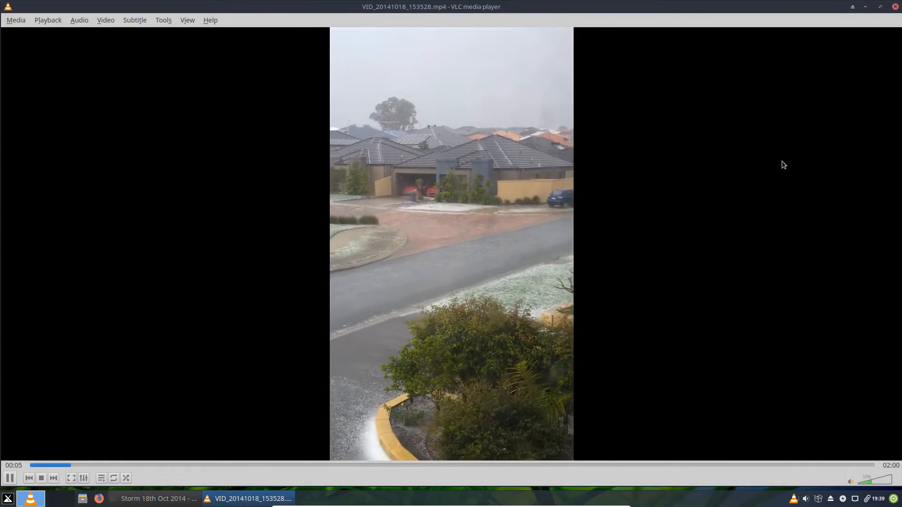
pyautogui.click(895, 7)
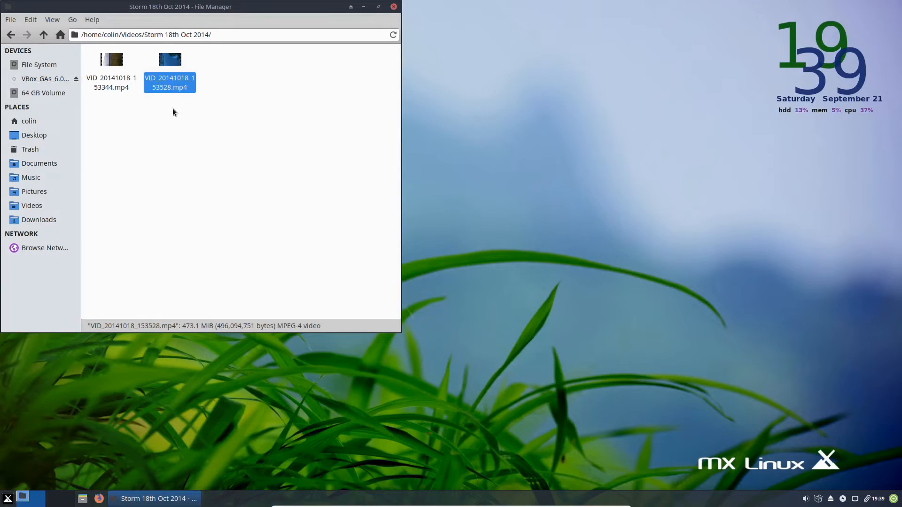
pyautogui.press('Left')
pyautogui.press('Return')
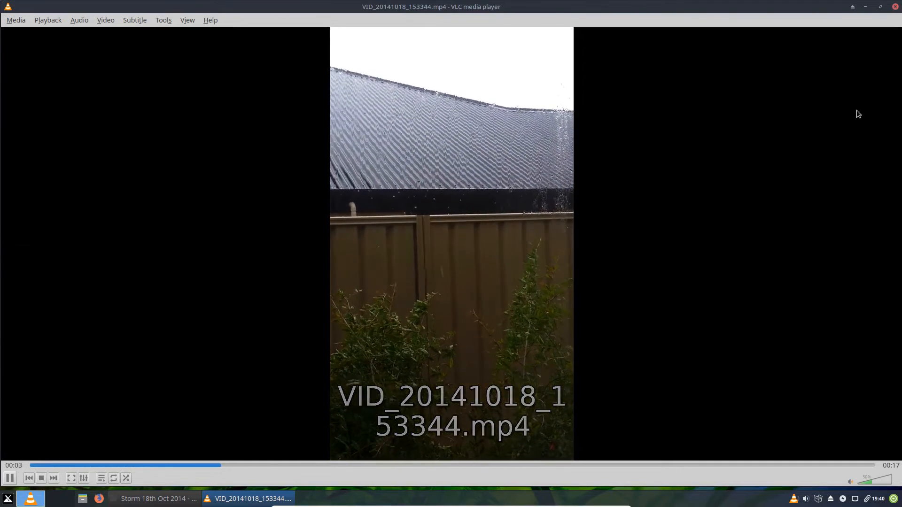
pyautogui.click(896, 7)
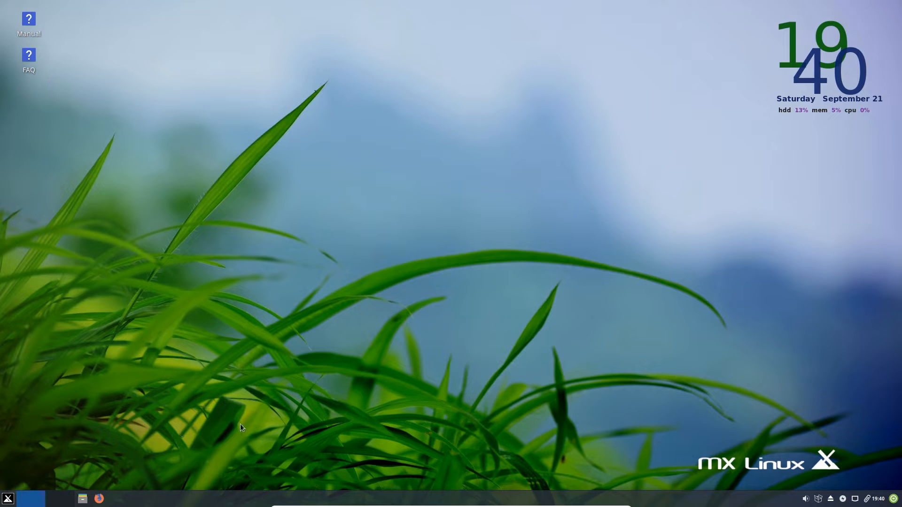
# Open a file manager window, move it towards the middle of the desktop, and open the 64 GB Volume.
pyautogui.click(83, 498)
pyautogui.moveTo(215, 7); pyautogui.dragTo(431, 83)
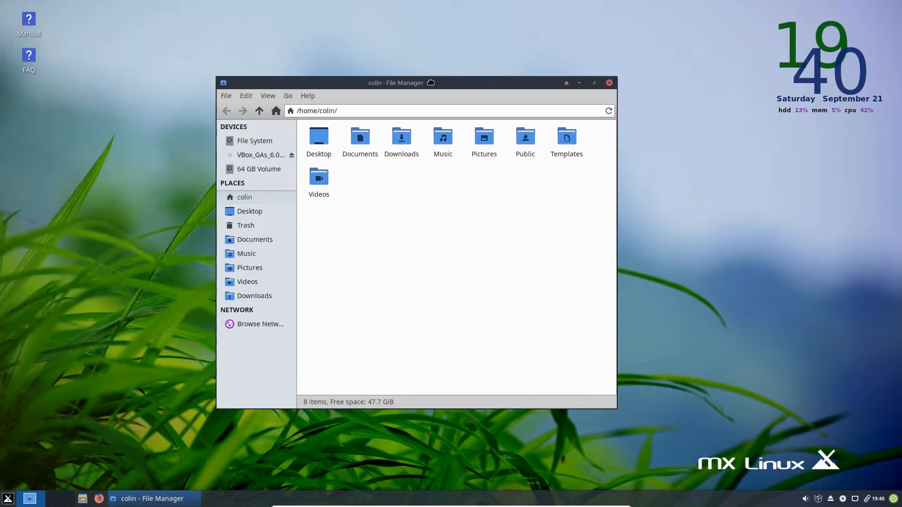
pyautogui.click(246, 168)
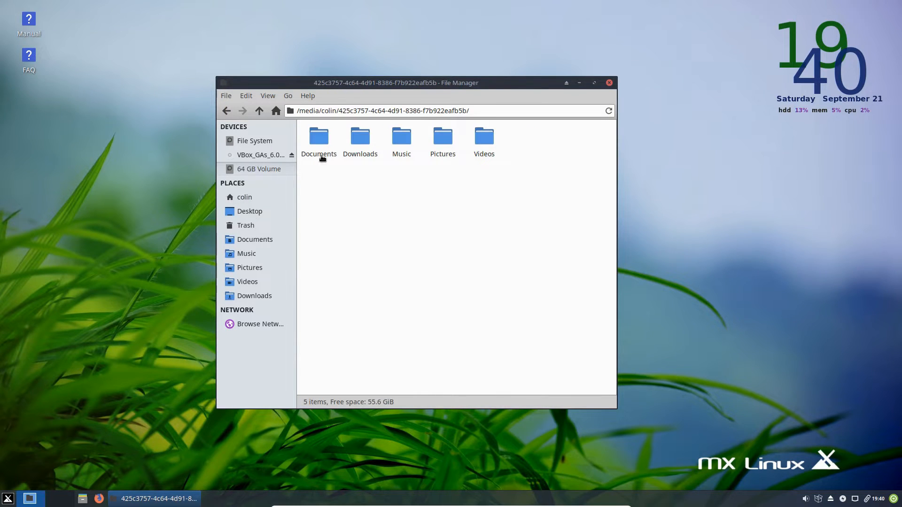
# Check the contents of the volume's Documents, Downloads, Music, Pictures and Videos folders, and close the file manager.
pyautogui.doubleClick(317, 138)
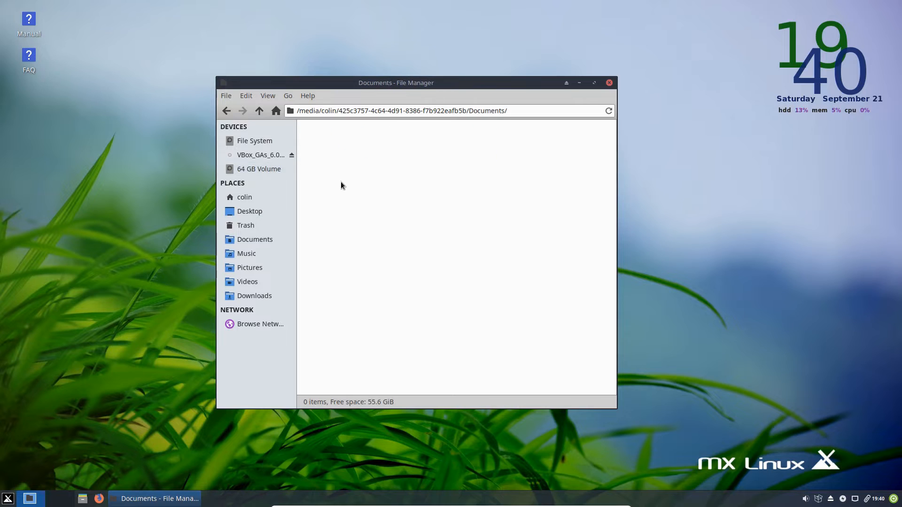
pyautogui.click(226, 111)
pyautogui.doubleClick(355, 136)
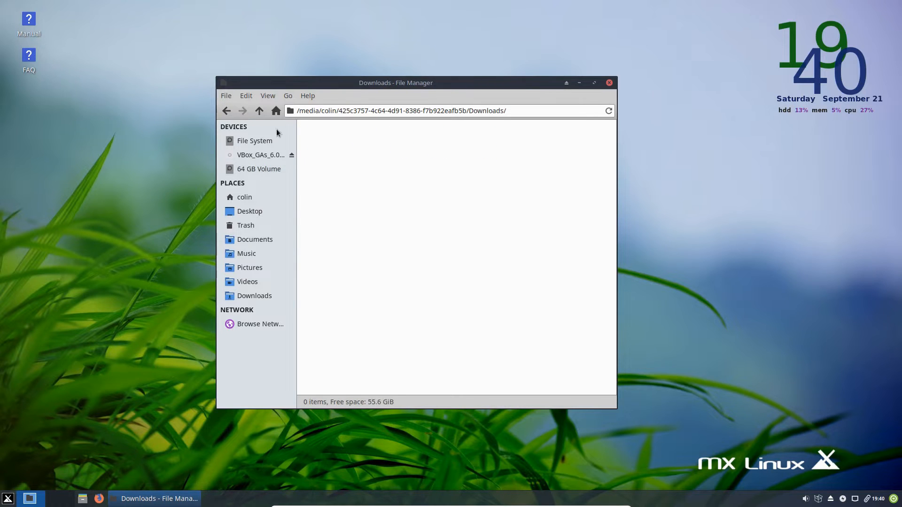
pyautogui.click(226, 111)
pyautogui.doubleClick(401, 137)
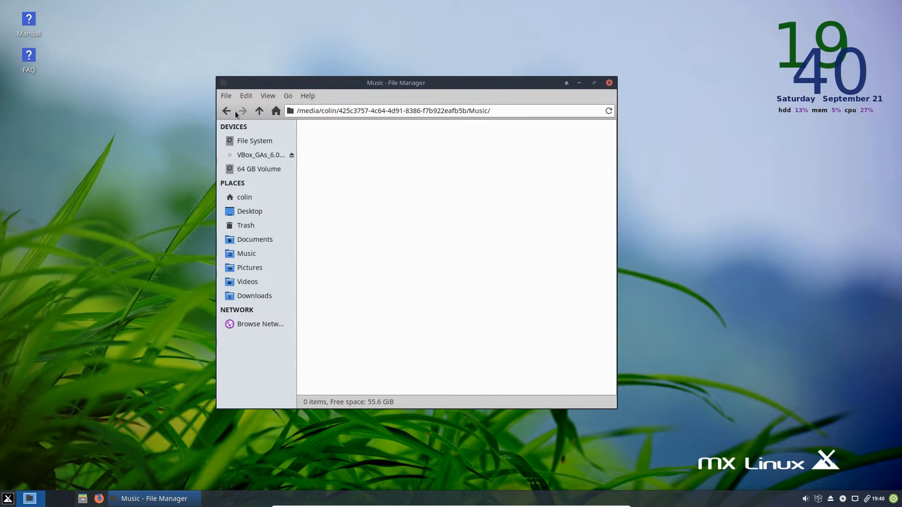
pyautogui.click(227, 111)
pyautogui.doubleClick(446, 138)
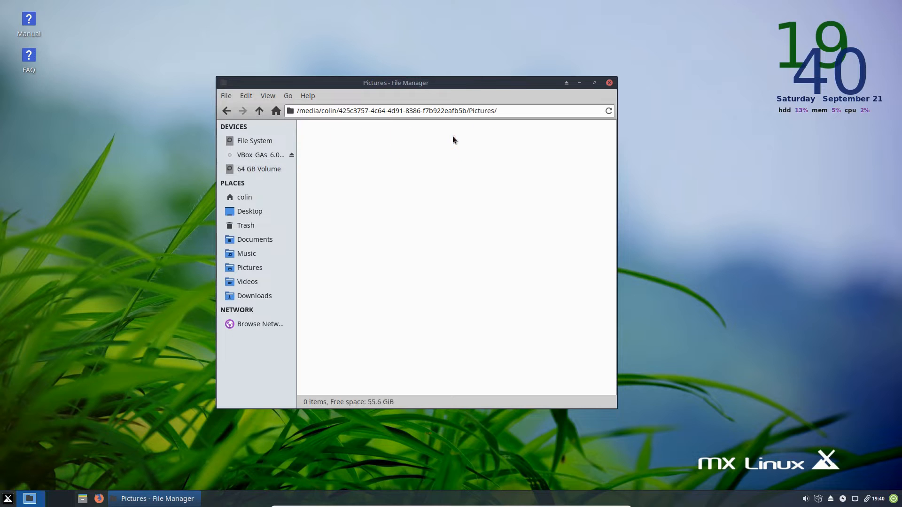
pyautogui.click(227, 111)
pyautogui.doubleClick(484, 137)
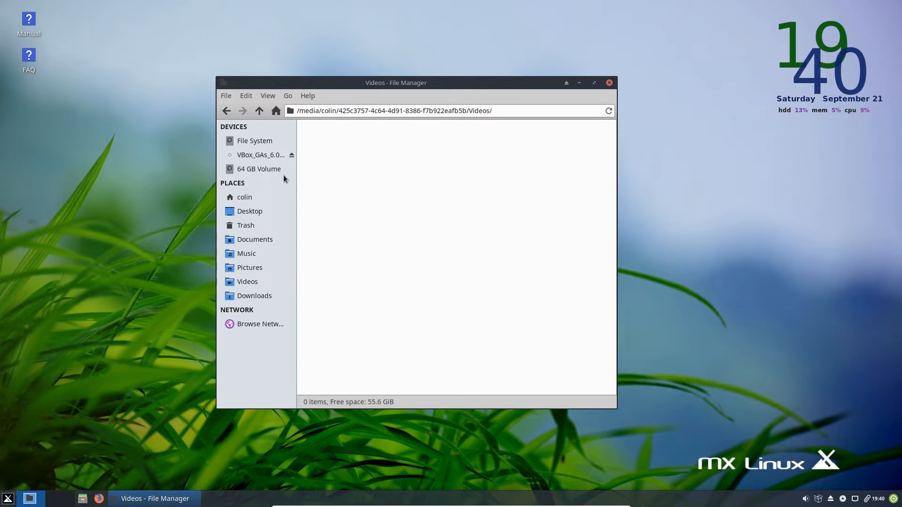
pyautogui.click(226, 111)
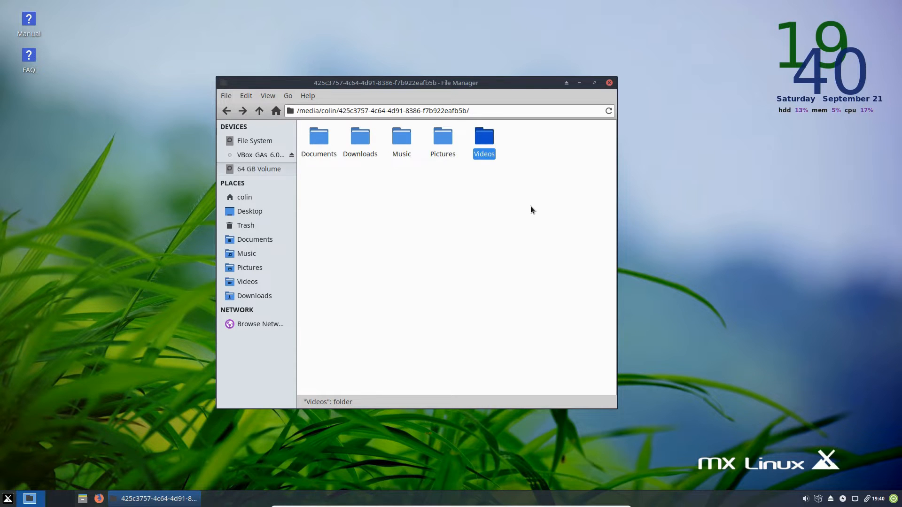
pyautogui.hotkey('ctrl', 'w')
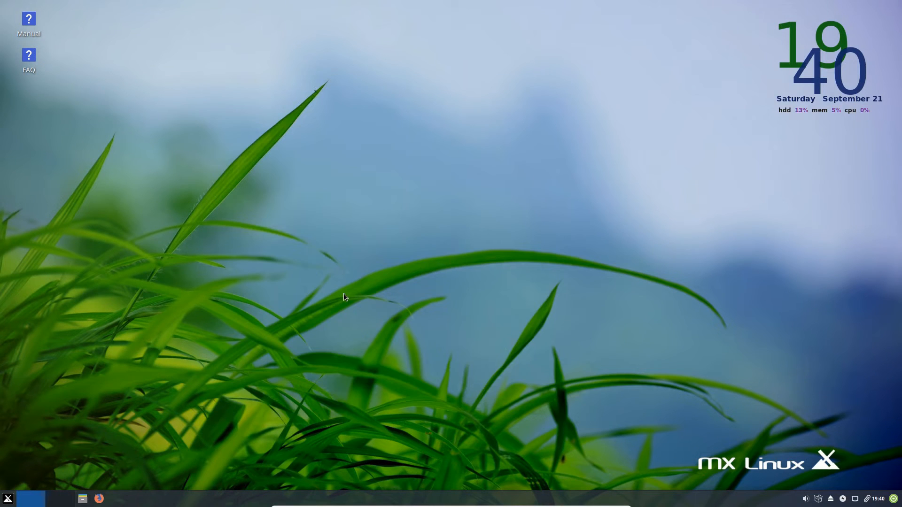
# Search the applications for "free" and launch Free File Sync.
pyautogui.press('super')
pyautogui.write('free')
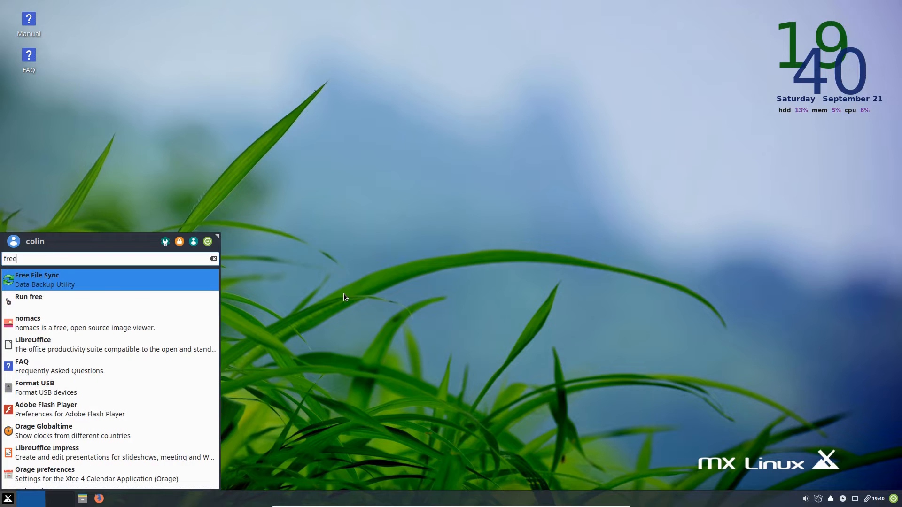
pyautogui.press('Return')
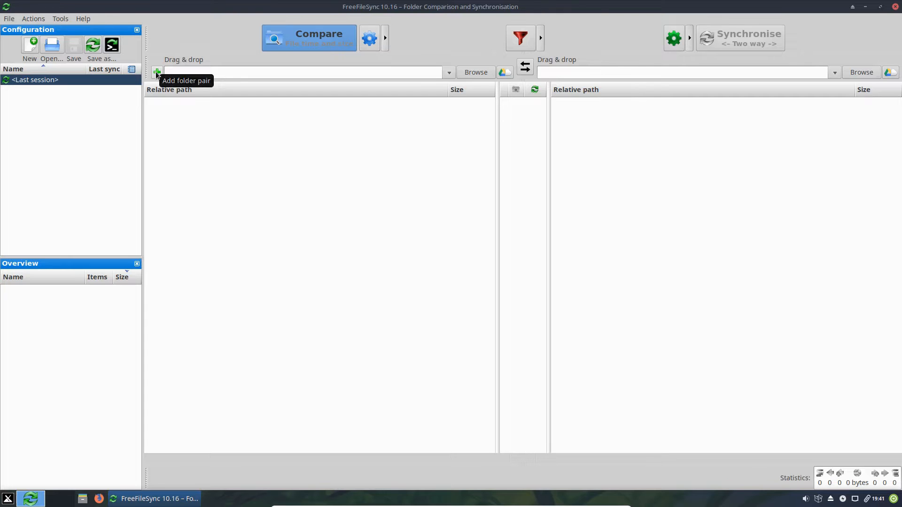
# Add a second folder pair, view its options, and remove the pair again.
pyautogui.click(157, 72)
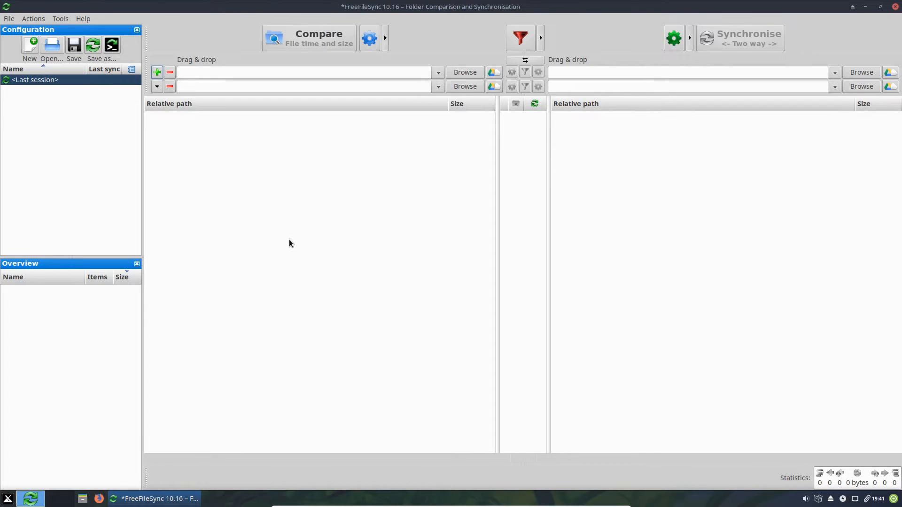
pyautogui.click(157, 87)
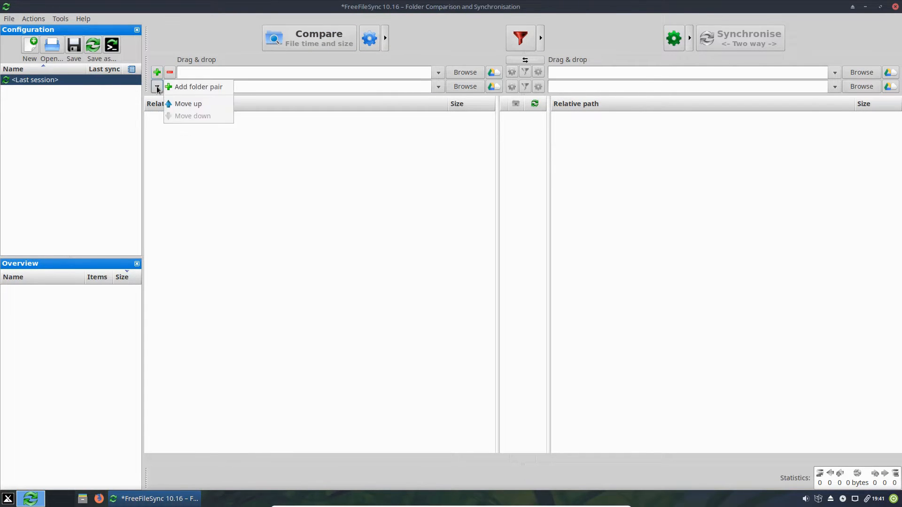
pyautogui.click(161, 86)
pyautogui.click(170, 87)
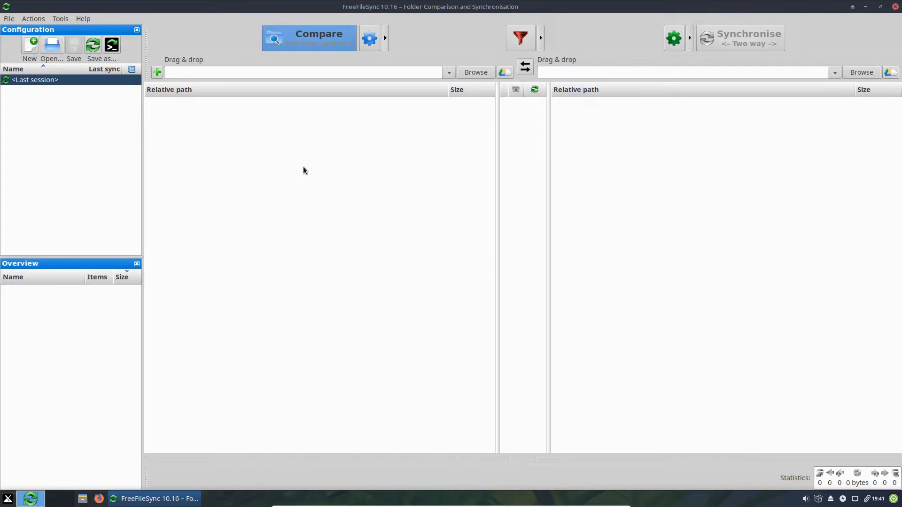
# Hide the hidden files in the folder chooser and set the source folder to the home directory's Documents folder.
pyautogui.click(474, 72)
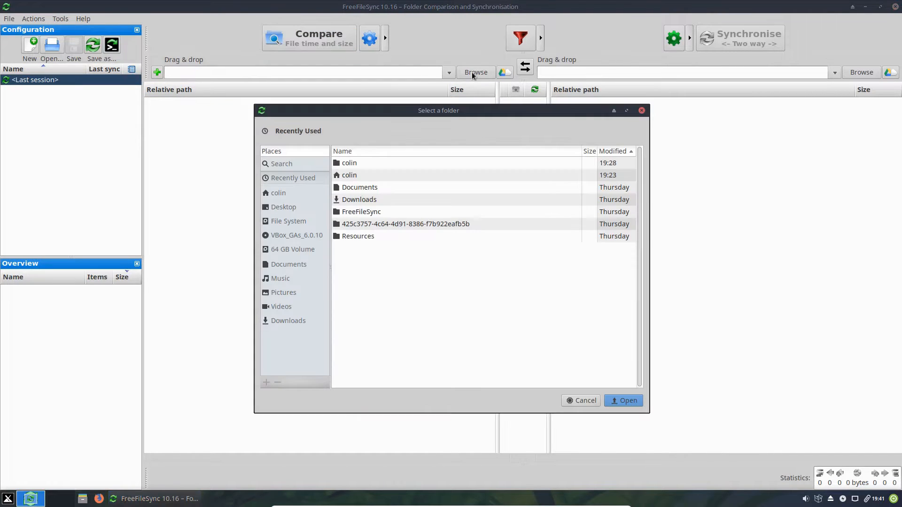
pyautogui.click(279, 188)
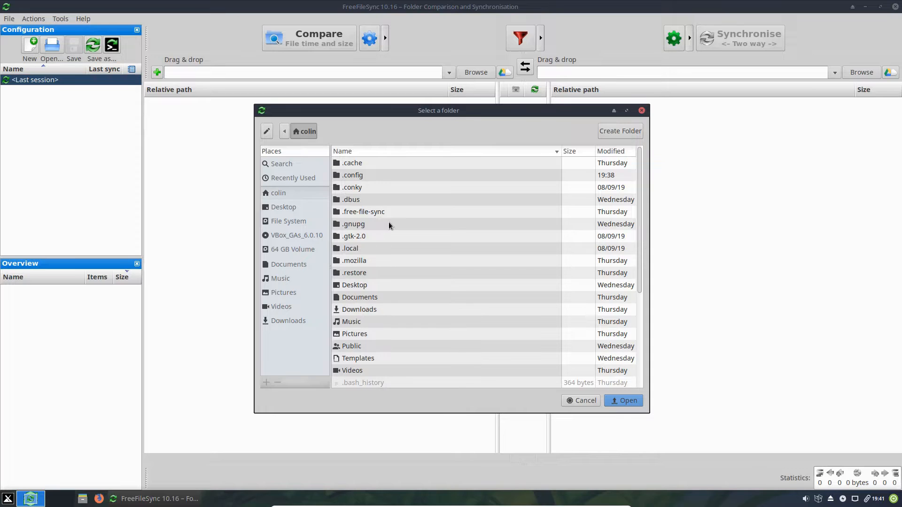
pyautogui.rightClick(424, 238)
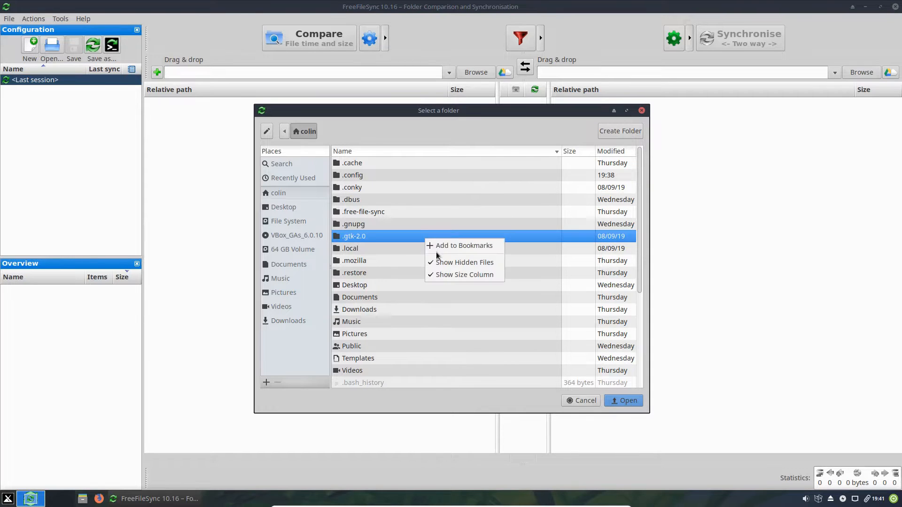
pyautogui.click(451, 261)
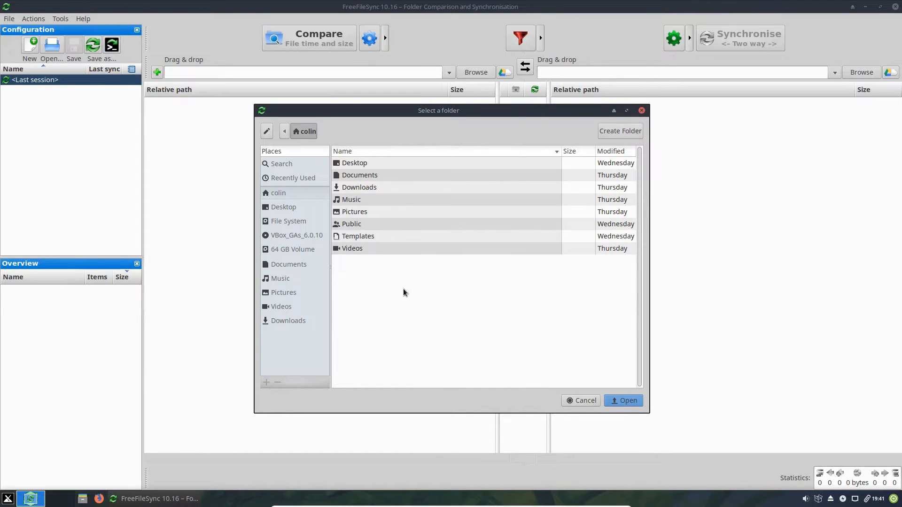
pyautogui.doubleClick(362, 175)
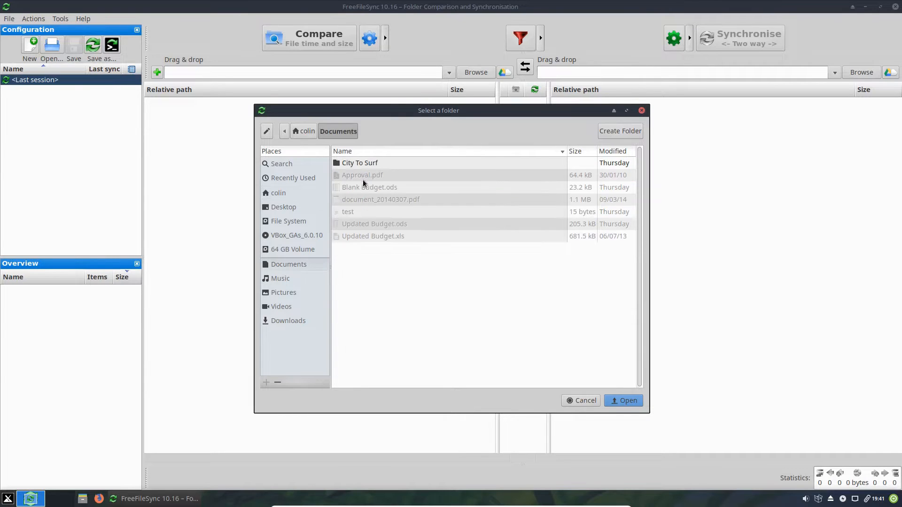
pyautogui.click(618, 403)
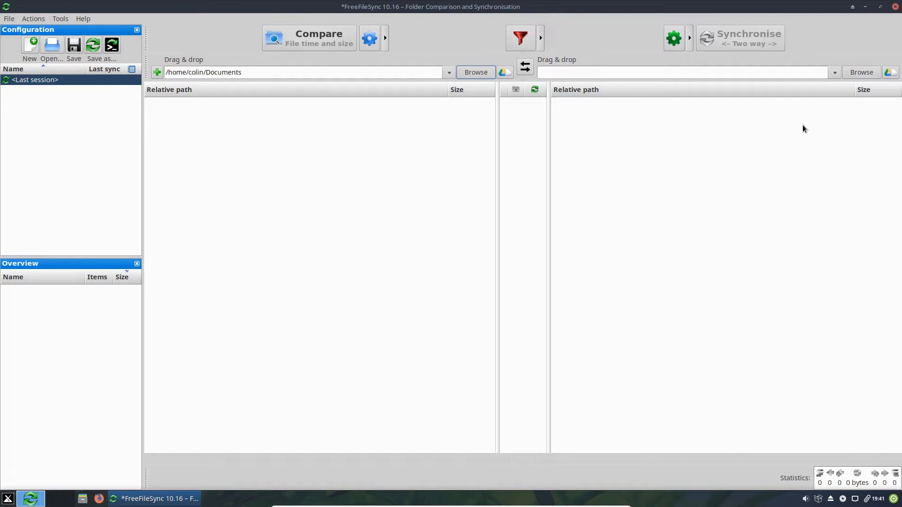
# Set the target folder of the Documents pair to the Documents folder on the 64 GB Volume.
pyautogui.click(860, 74)
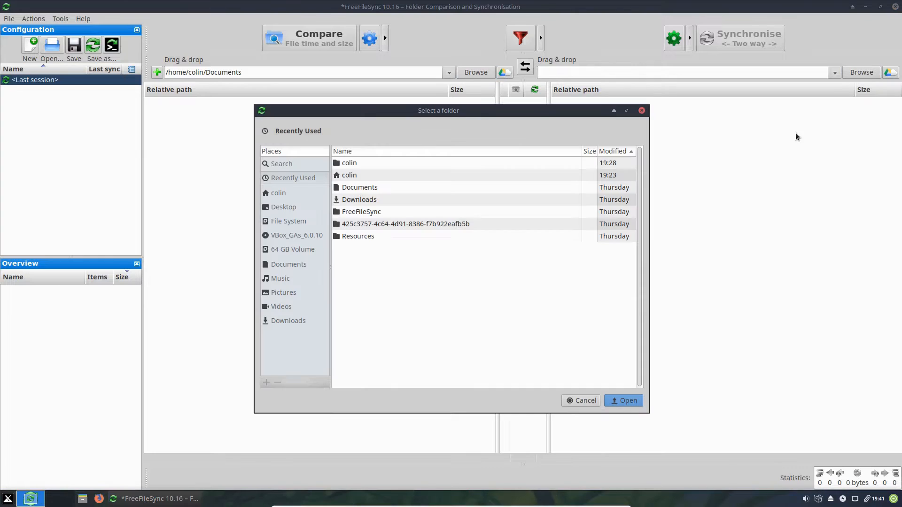
pyautogui.click(282, 250)
pyautogui.doubleClick(359, 163)
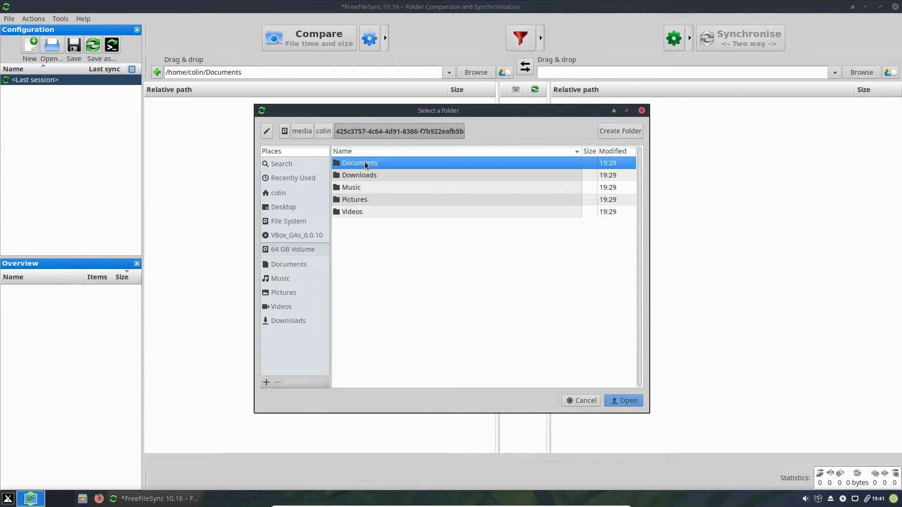
pyautogui.click(616, 400)
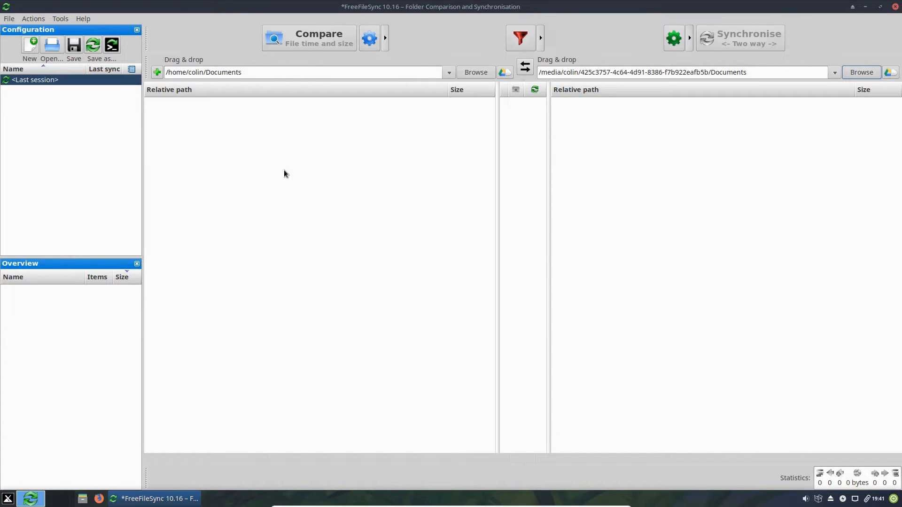
# Add a folder pair with the home directory's Downloads folder as its source.
pyautogui.click(157, 73)
pyautogui.click(464, 74)
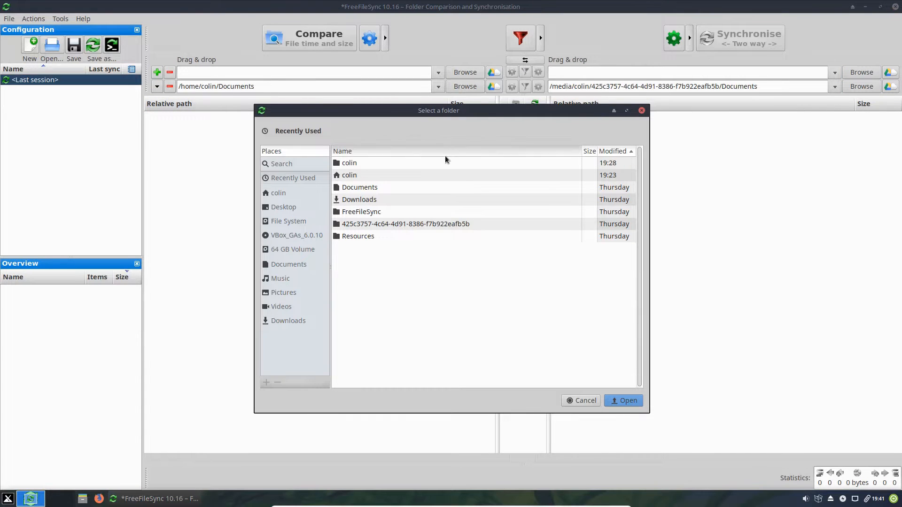
pyautogui.click(275, 193)
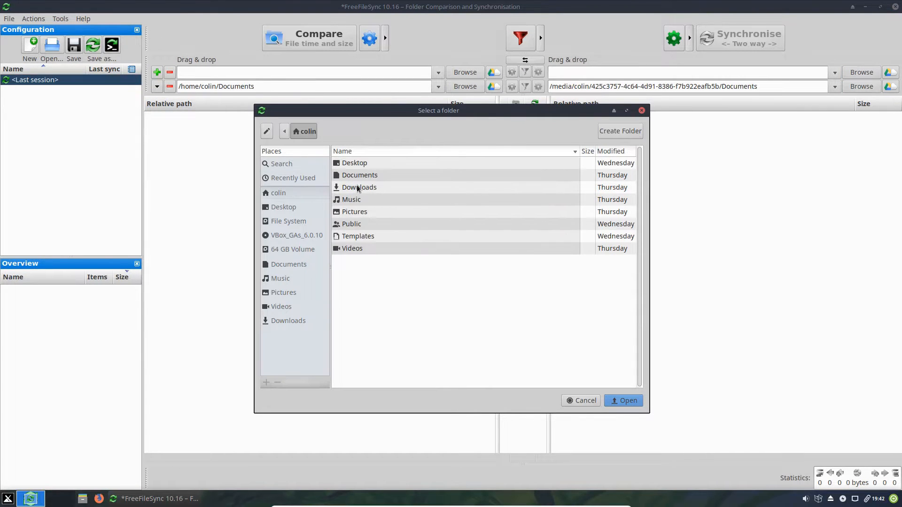
pyautogui.doubleClick(359, 188)
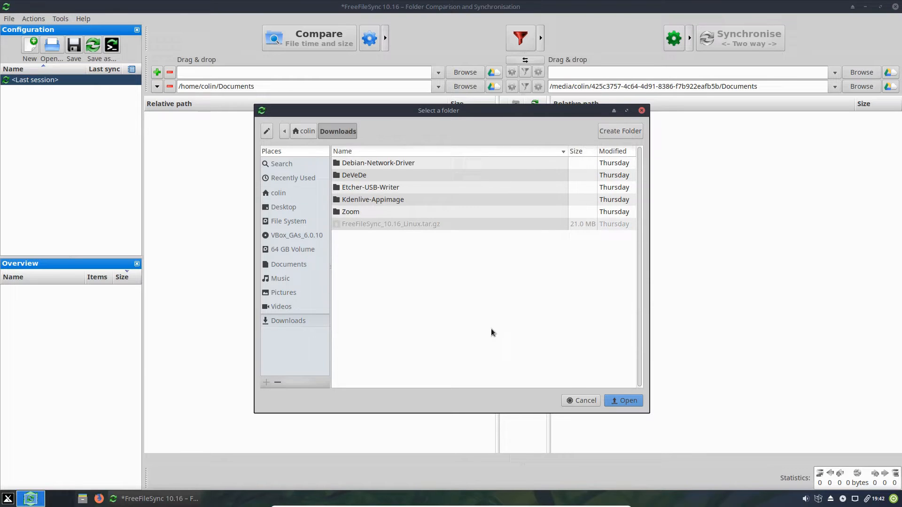
pyautogui.click(614, 399)
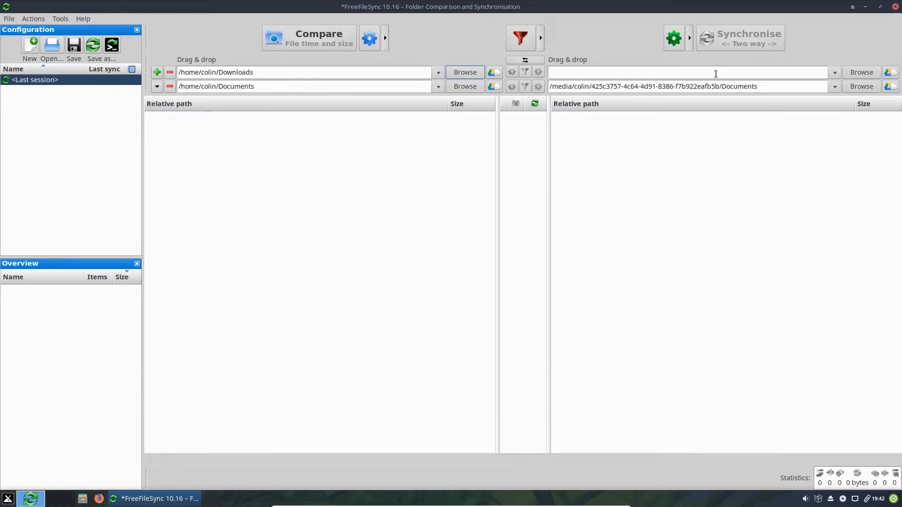
# Set the target of the Downloads pair to the home directory's Downloads folder.
pyautogui.click(858, 72)
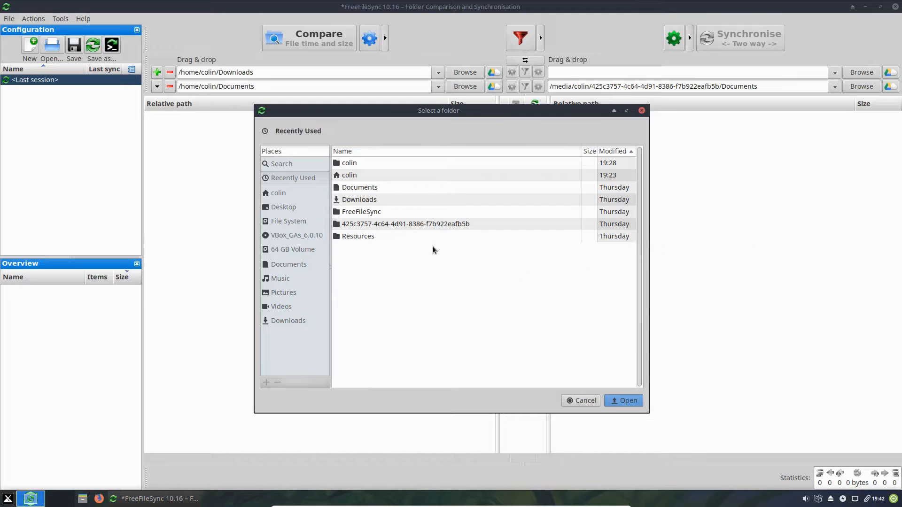
pyautogui.click(277, 195)
pyautogui.doubleClick(360, 188)
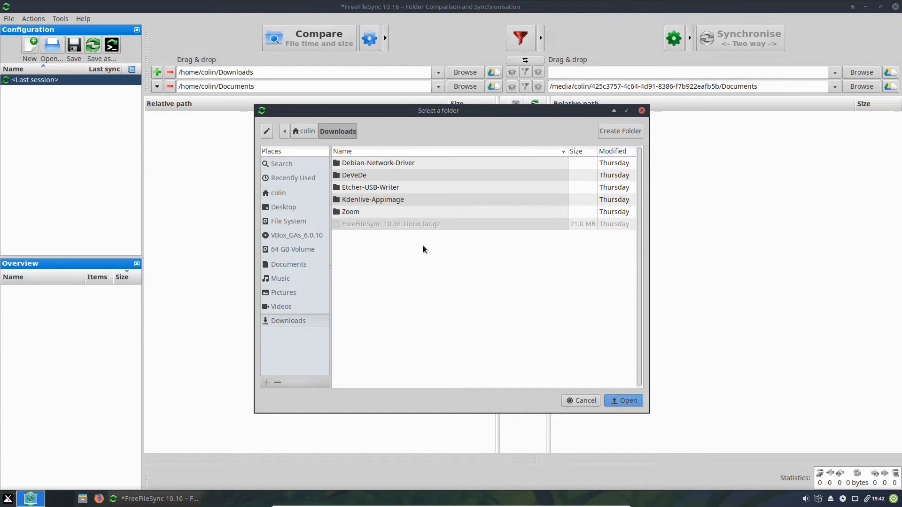
pyautogui.click(622, 401)
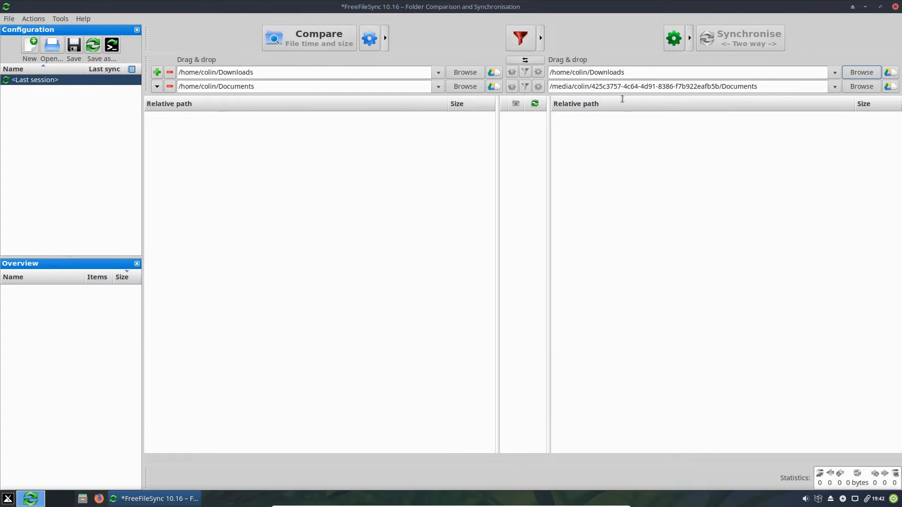
# Change the target of the Downloads pair to the Downloads folder on the 64 GB Volume.
pyautogui.click(846, 73)
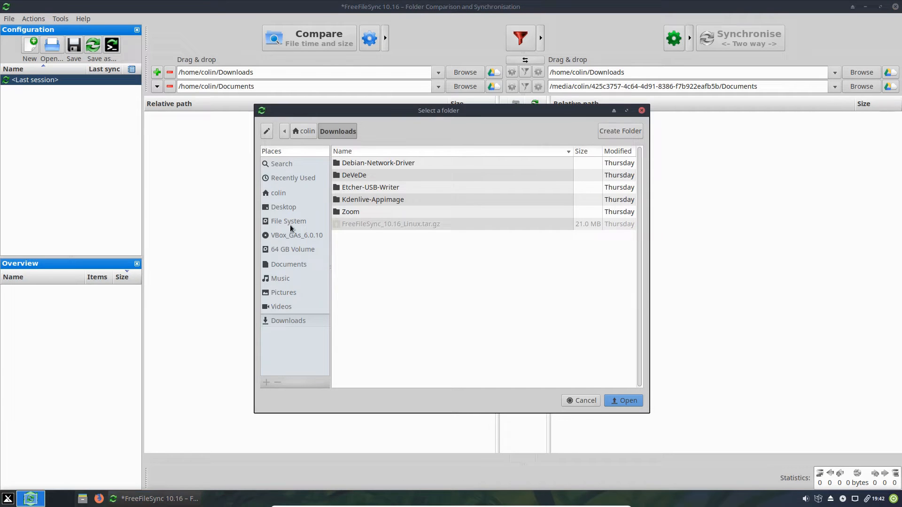
pyautogui.click(290, 250)
pyautogui.click(359, 177)
pyautogui.doubleClick(360, 176)
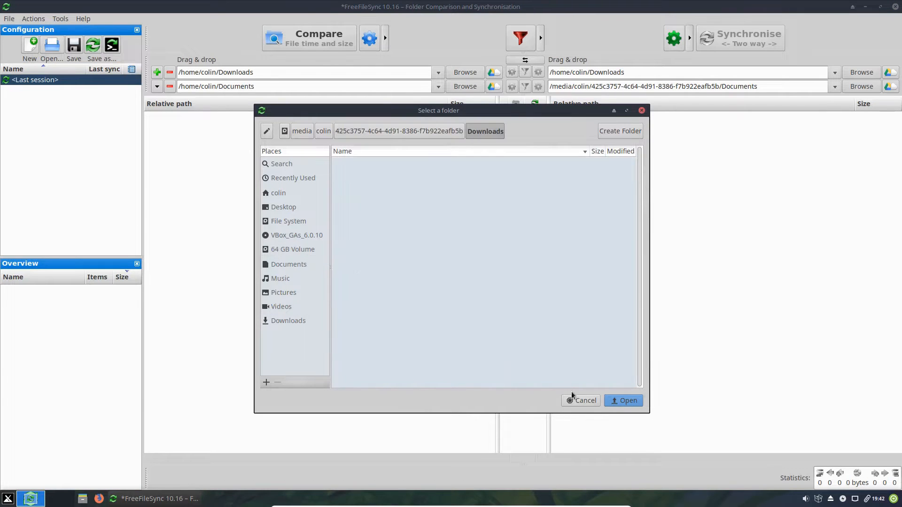
pyautogui.click(623, 400)
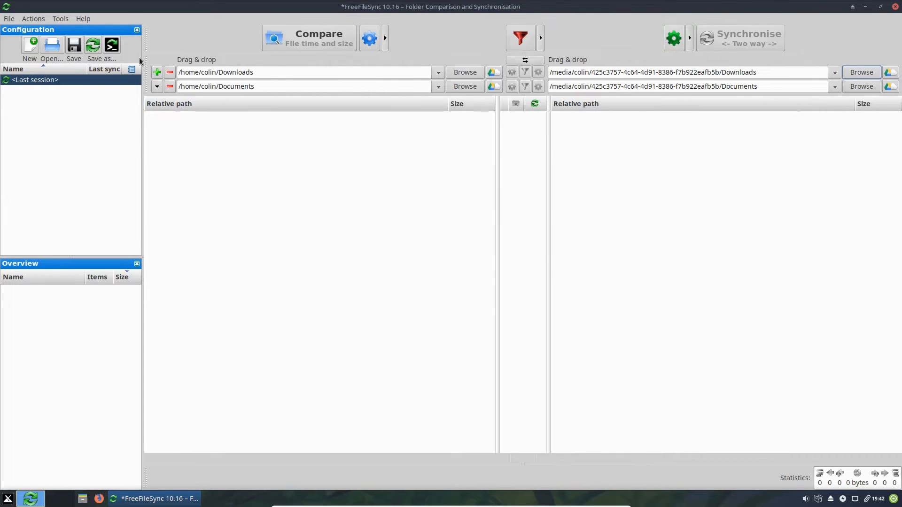
# Add a folder pair with the home directory's Music folder as its source.
pyautogui.click(157, 73)
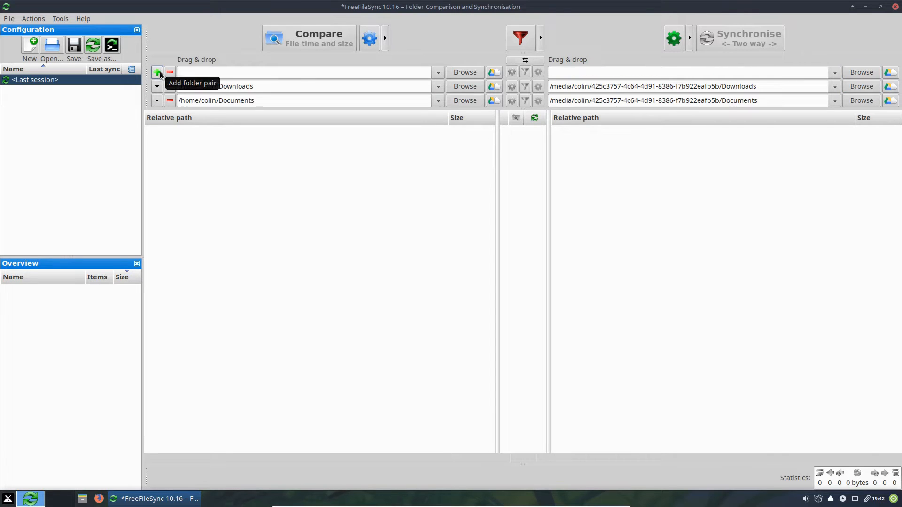
pyautogui.click(462, 74)
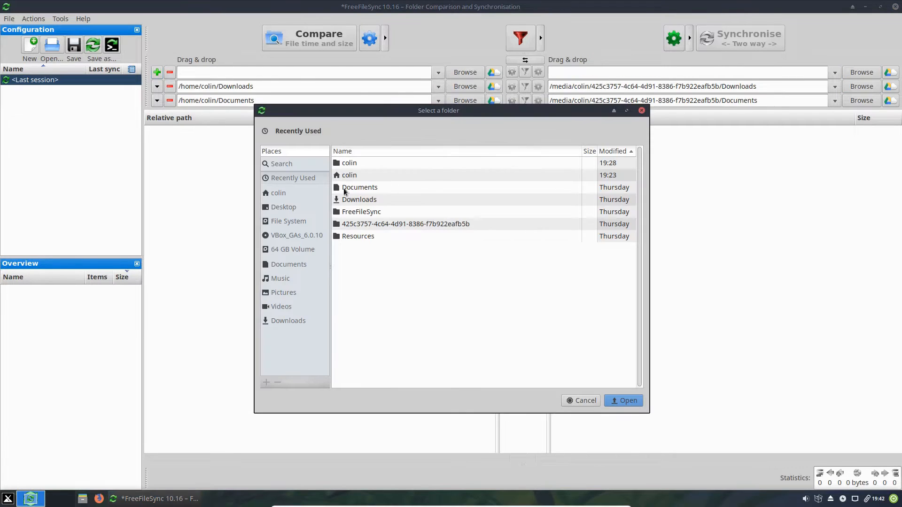
pyautogui.click(282, 194)
pyautogui.doubleClick(354, 204)
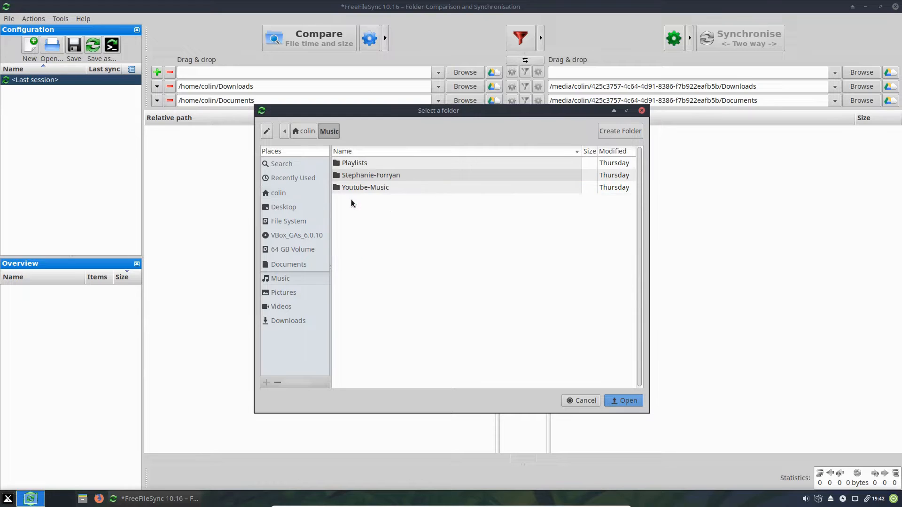
pyautogui.click(623, 400)
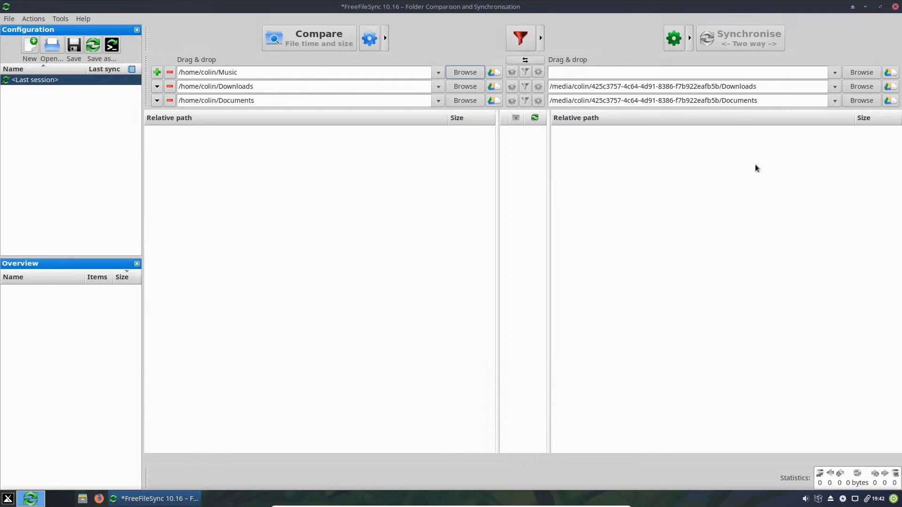
# Set the target of the Music pair to the Music folder on the 64 GB Volume.
pyautogui.click(851, 73)
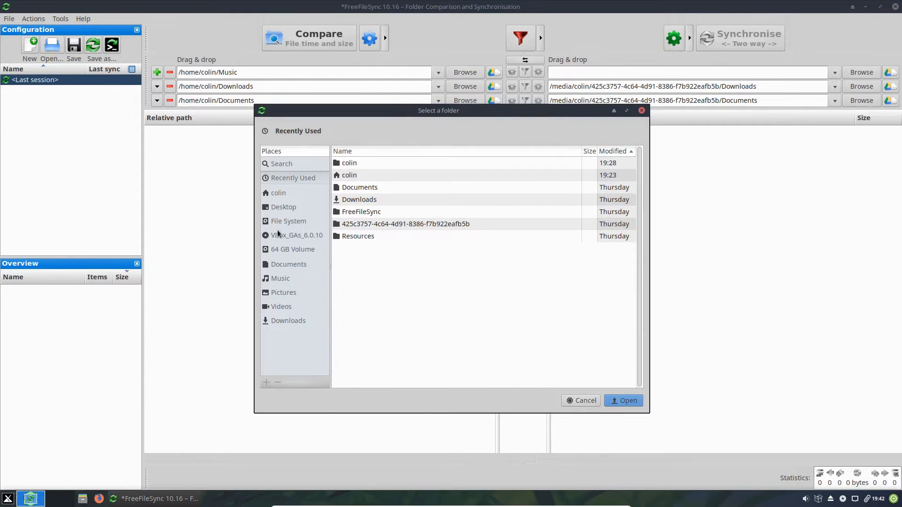
pyautogui.click(285, 250)
pyautogui.click(352, 189)
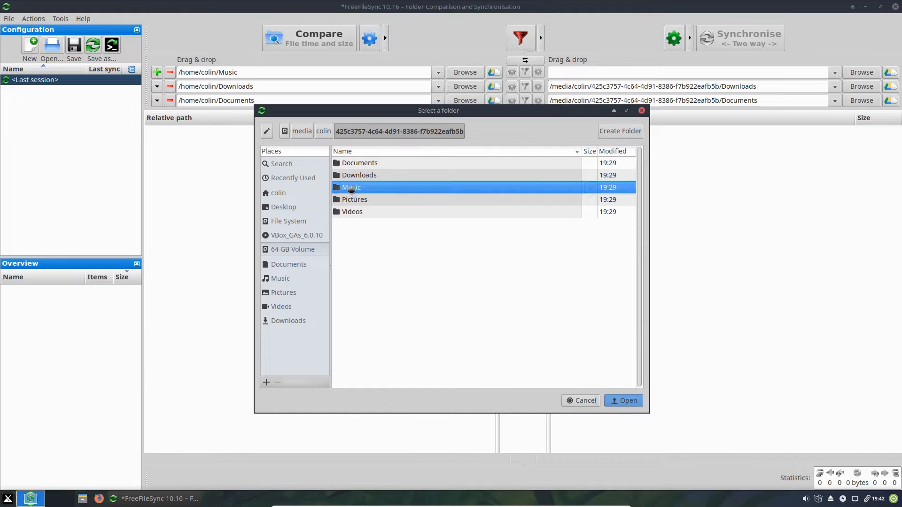
pyautogui.click(615, 401)
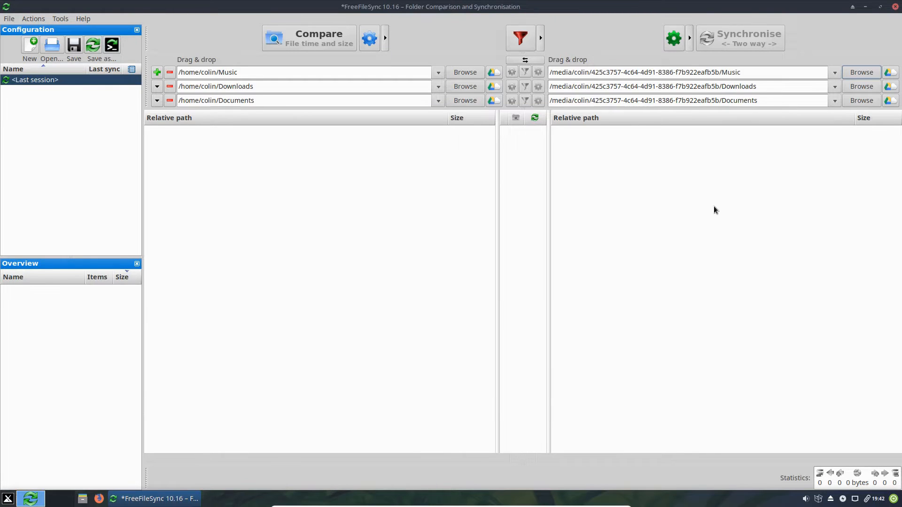
# Add a folder pair with the home directory's Pictures folder as its source.
pyautogui.click(157, 73)
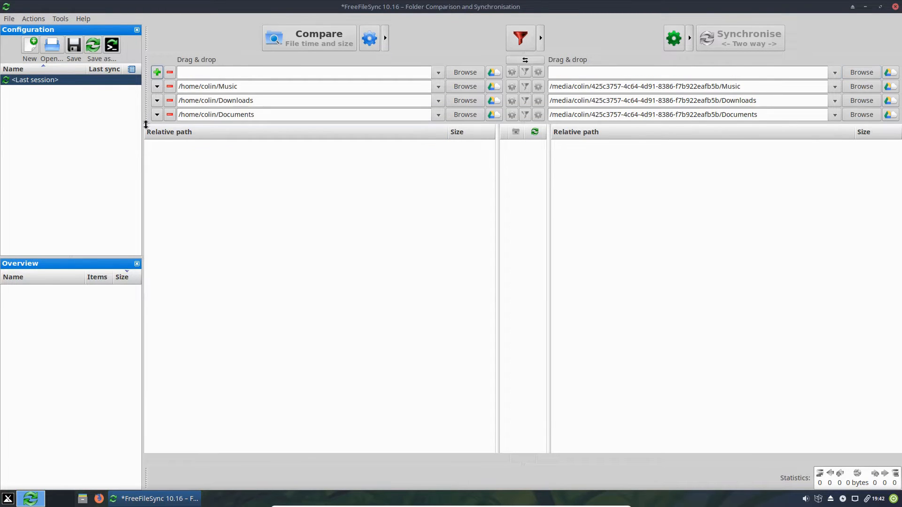
pyautogui.click(468, 72)
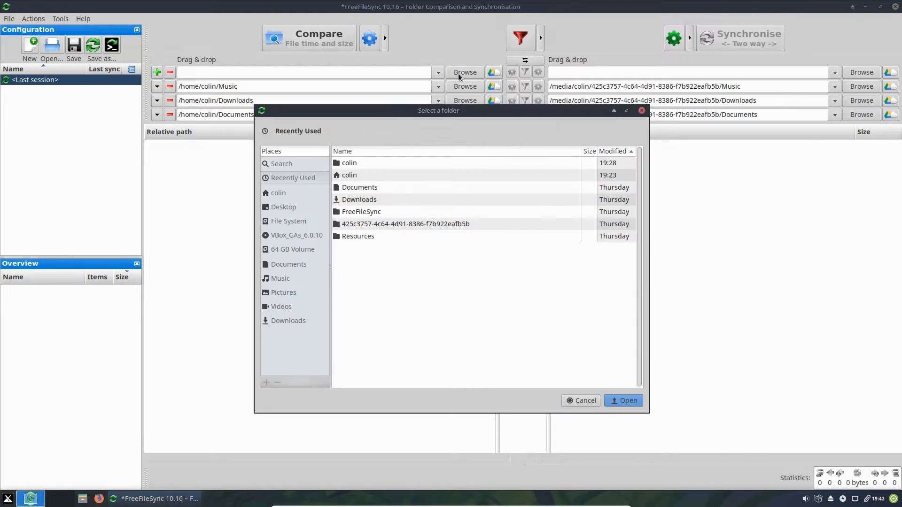
pyautogui.click(280, 193)
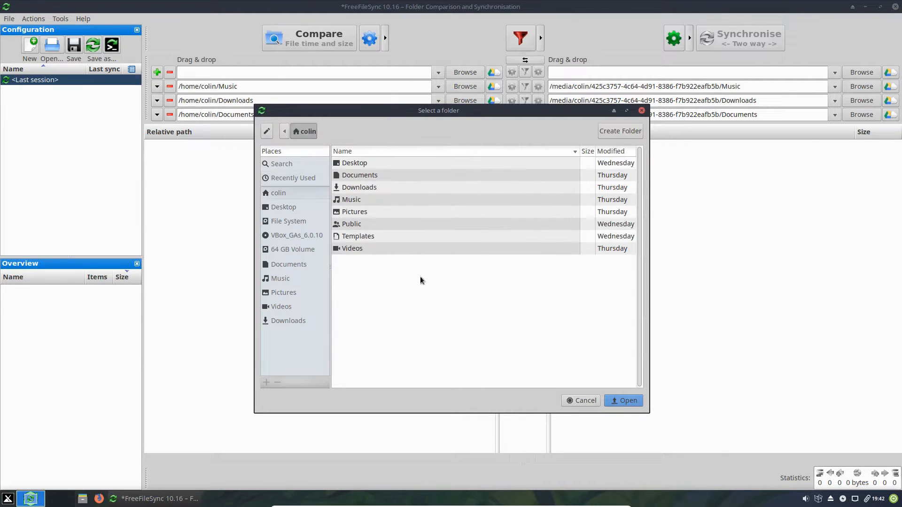
pyautogui.doubleClick(349, 212)
pyautogui.click(614, 398)
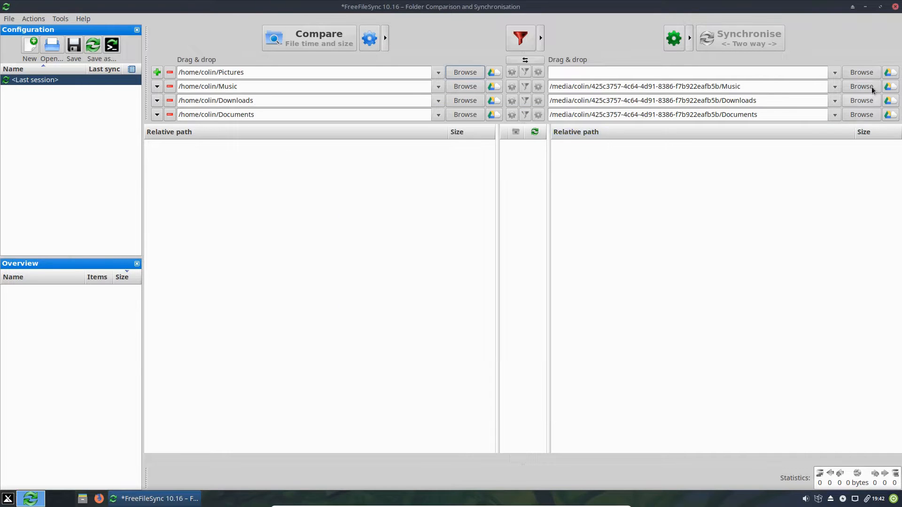
# Set the target of the Pictures pair to the Pictures folder on the 64 GB Volume.
pyautogui.click(861, 72)
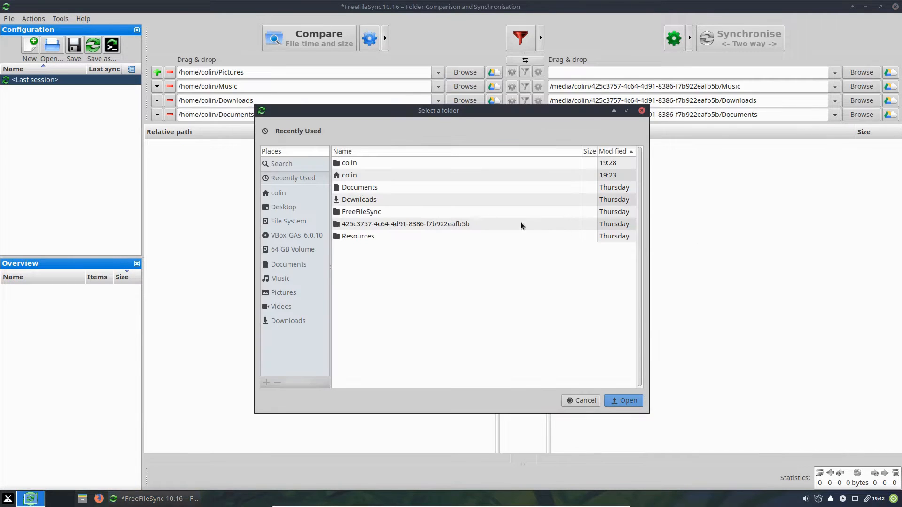
pyautogui.click(291, 249)
pyautogui.doubleClick(357, 199)
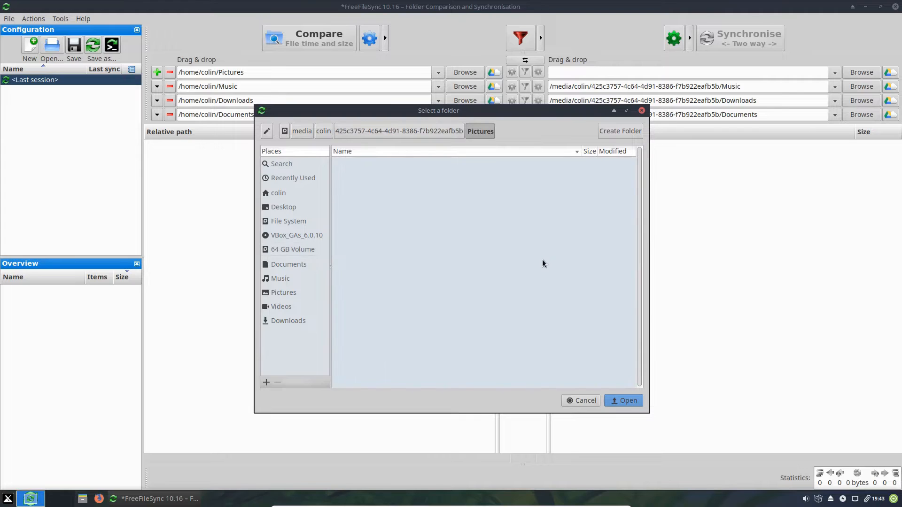
pyautogui.click(609, 401)
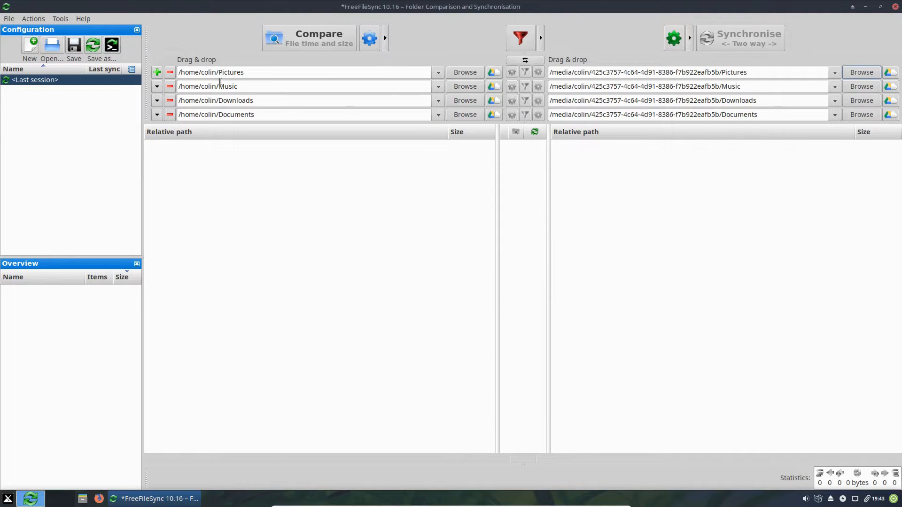
# Add a folder pair with the Videos folder on the 64 GB Volume as its source.
pyautogui.click(157, 72)
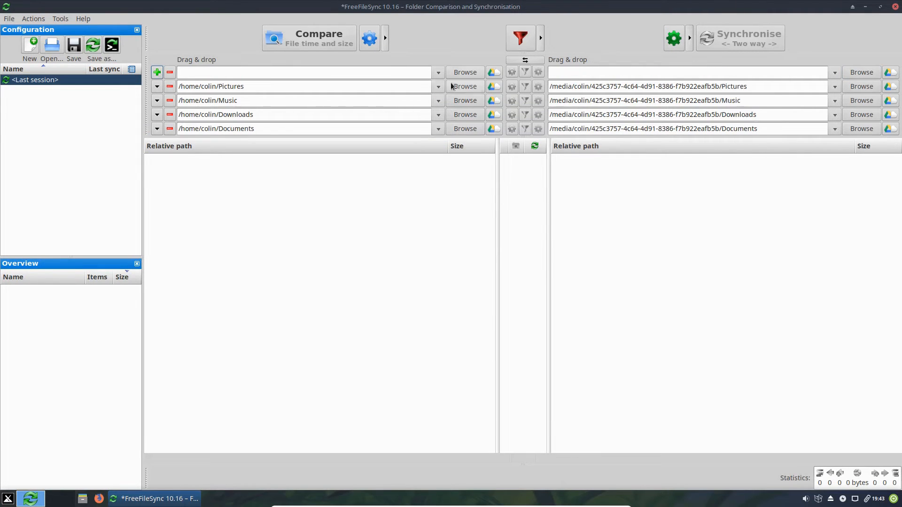
pyautogui.click(462, 74)
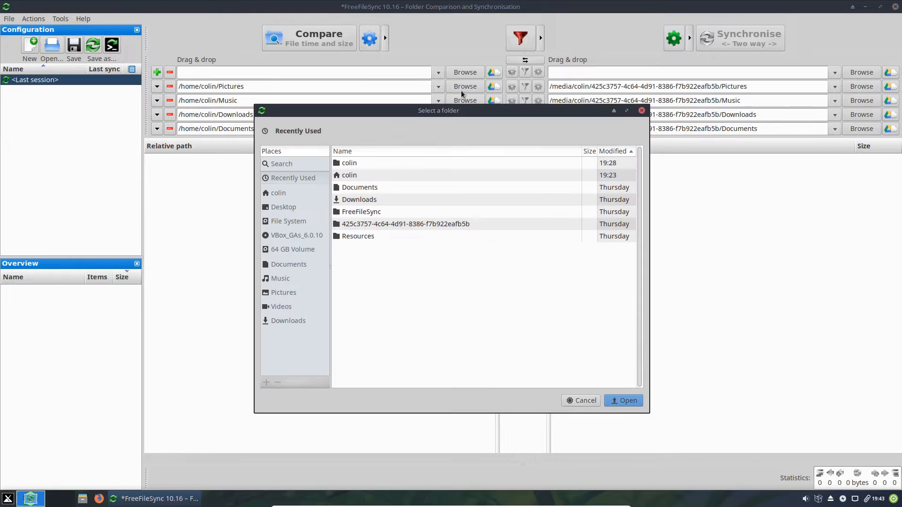
pyautogui.click(305, 252)
pyautogui.doubleClick(351, 212)
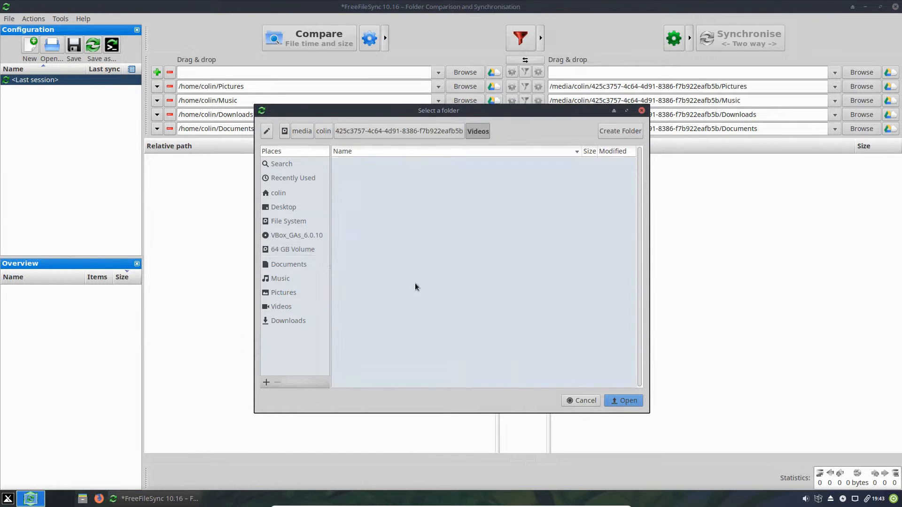
pyautogui.click(621, 403)
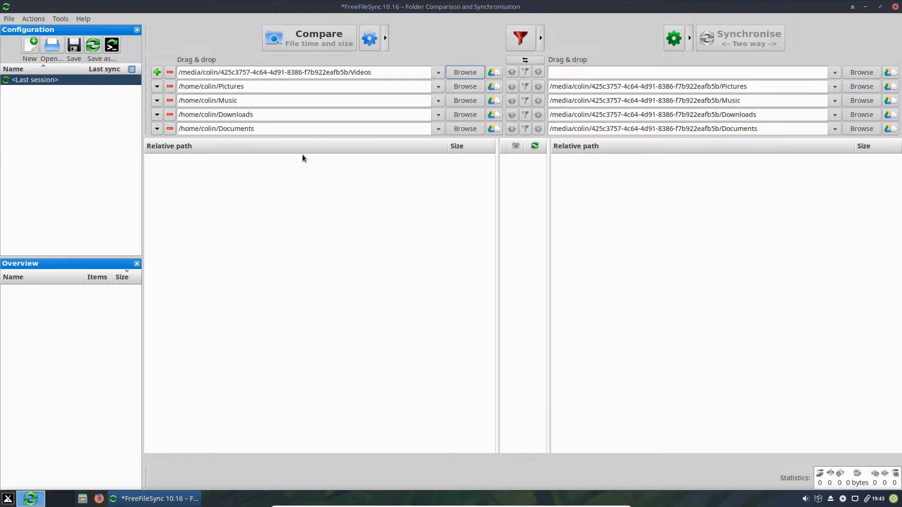
# Change the new pair's source to the Videos folder in the home directory.
pyautogui.click(465, 72)
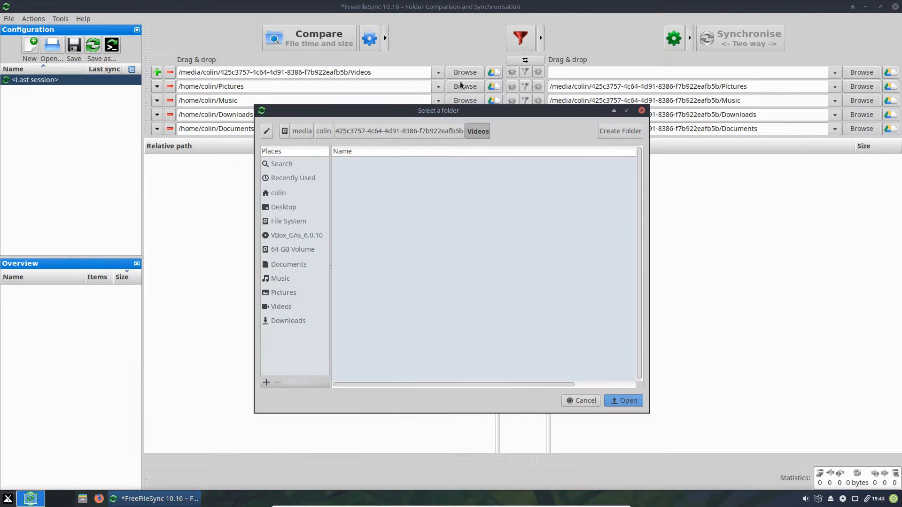
pyautogui.click(276, 193)
pyautogui.doubleClick(365, 253)
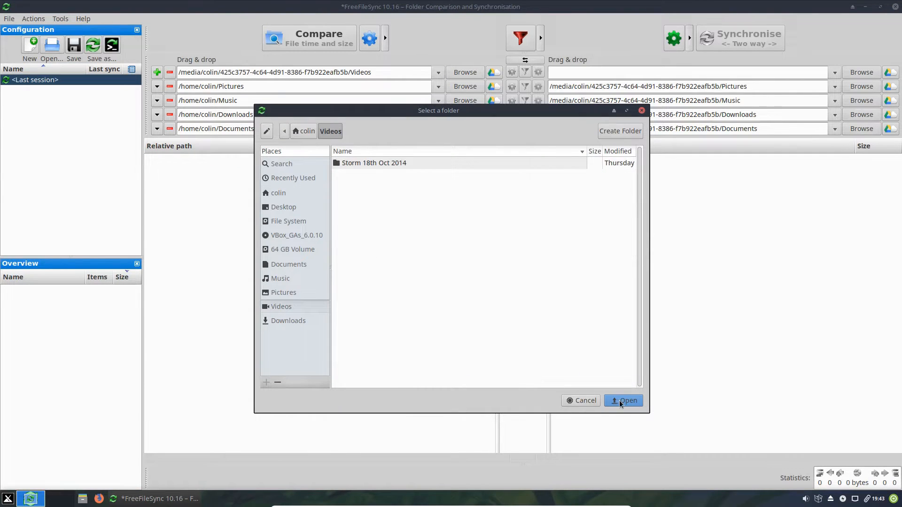
pyautogui.click(621, 402)
# Set the target of the Videos pair to the Videos folder on the 64 GB Volume.
pyautogui.click(861, 77)
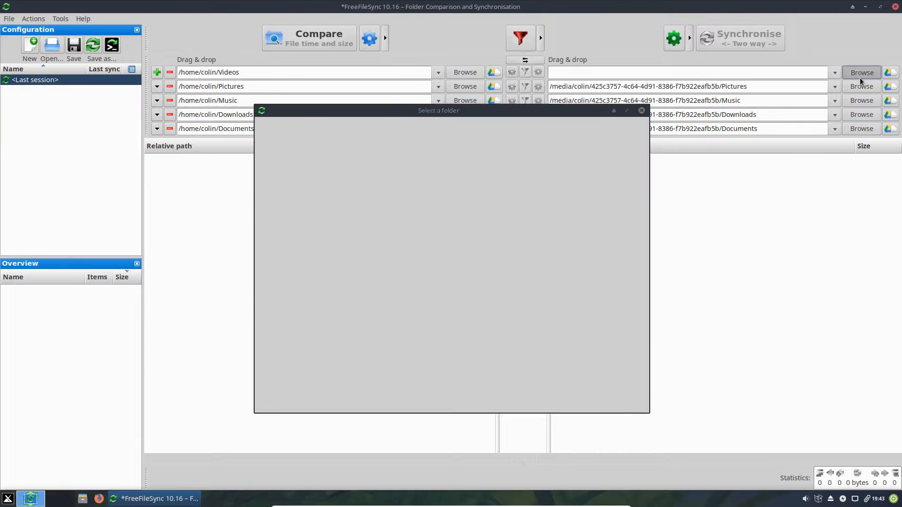
pyautogui.click(293, 249)
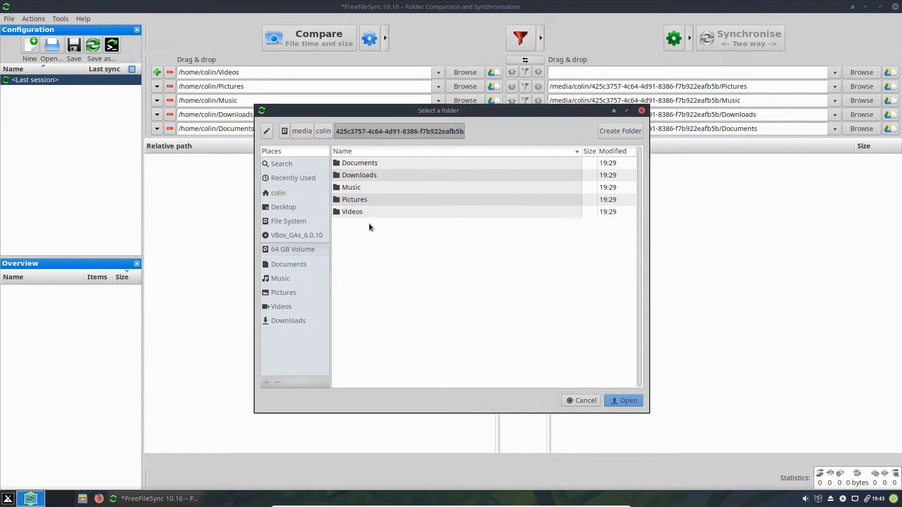
pyautogui.doubleClick(353, 212)
pyautogui.click(625, 400)
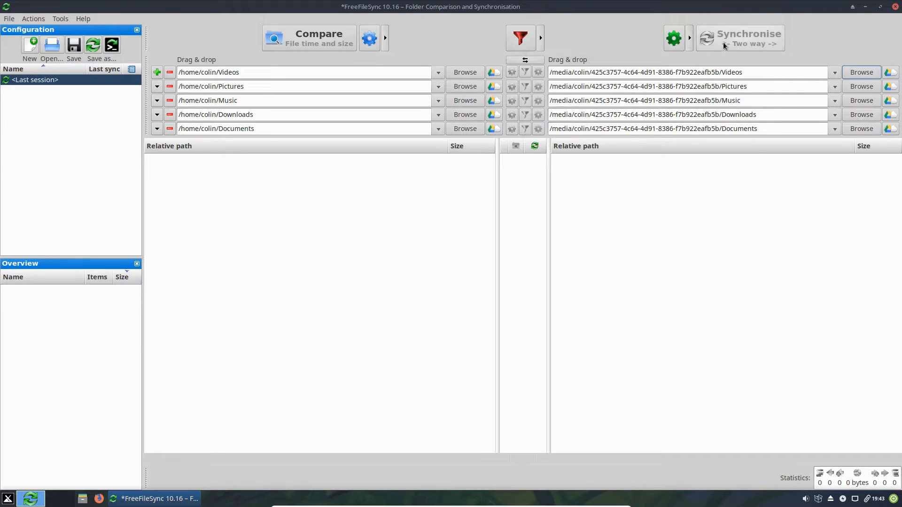
# Set the synchronisation variant to Mirror.
pyautogui.click(689, 38)
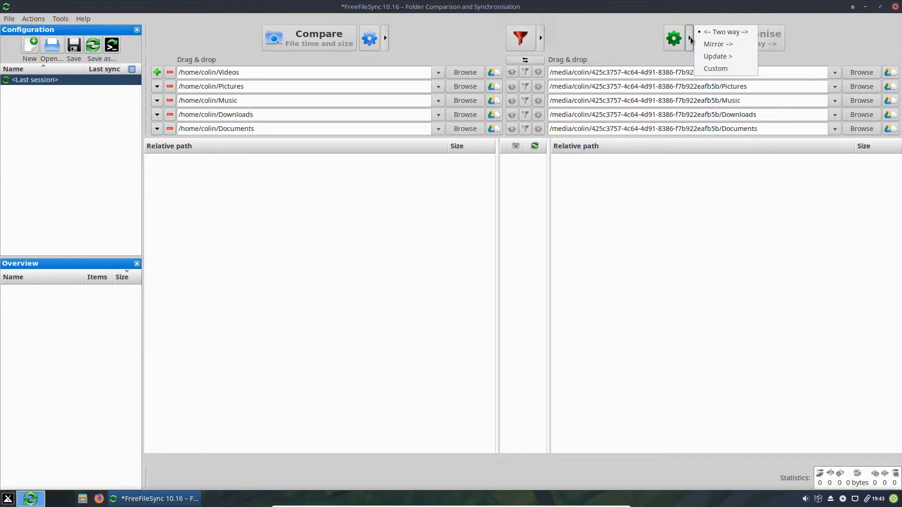
pyautogui.click(729, 46)
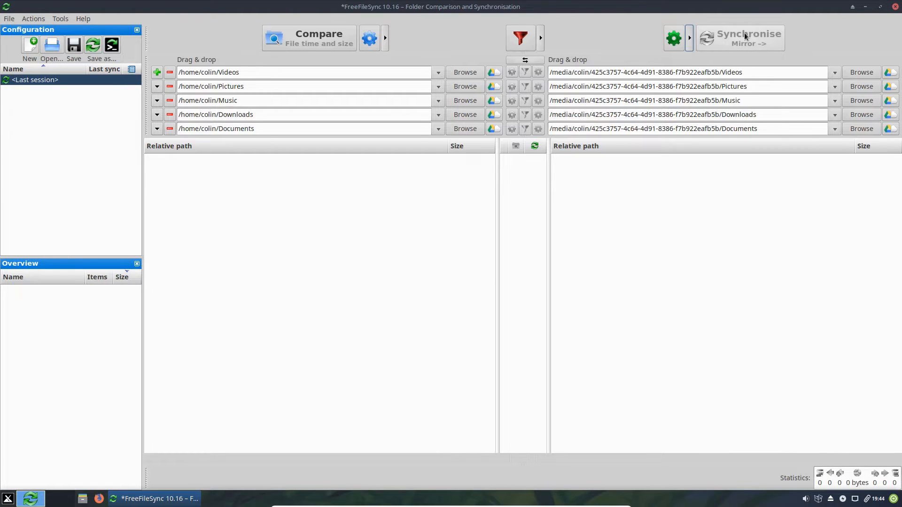
# Switch to the file manager, inspect the Documents and Downloads folders on the 64 GB Volume, and close its window.
pyautogui.click(83, 498)
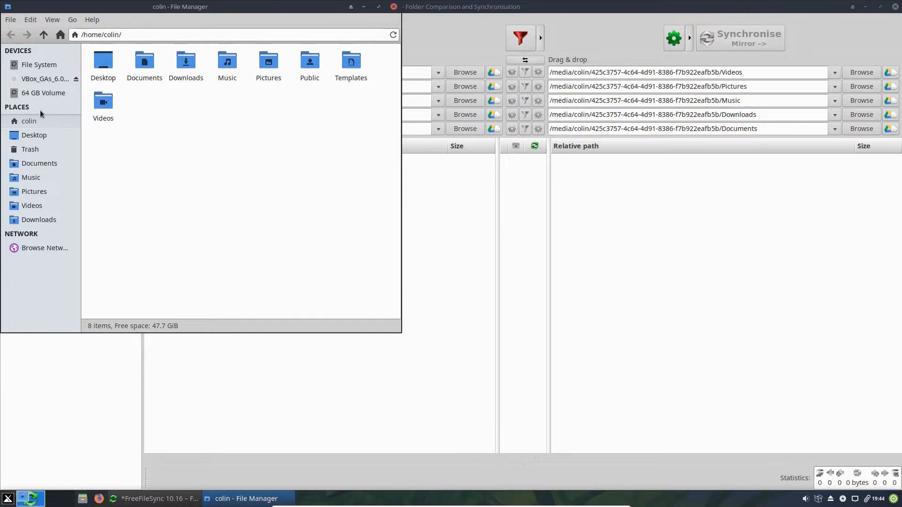
pyautogui.click(33, 94)
pyautogui.doubleClick(103, 60)
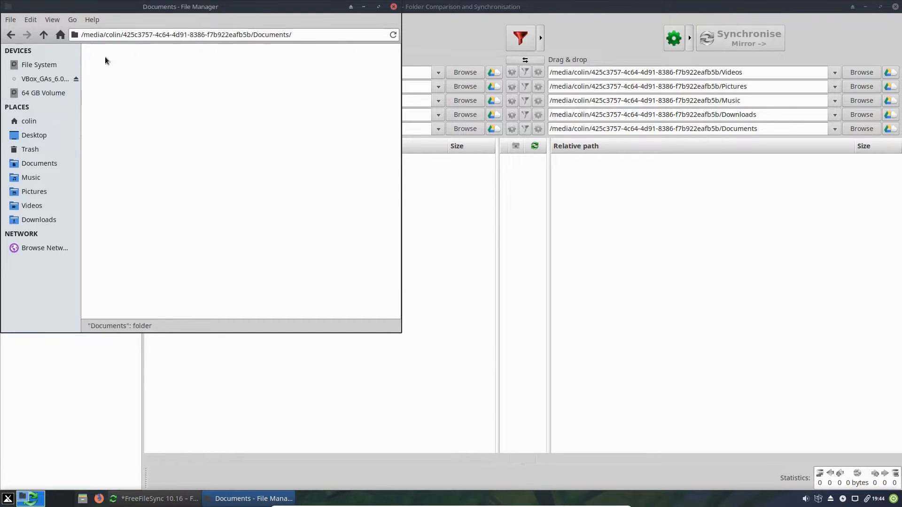
pyautogui.click(11, 34)
pyautogui.doubleClick(141, 63)
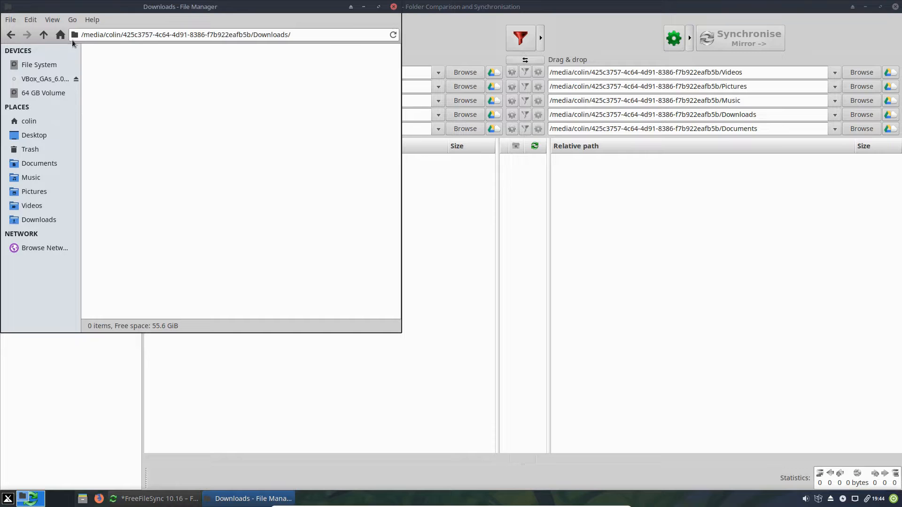
pyautogui.click(11, 34)
pyautogui.click(393, 6)
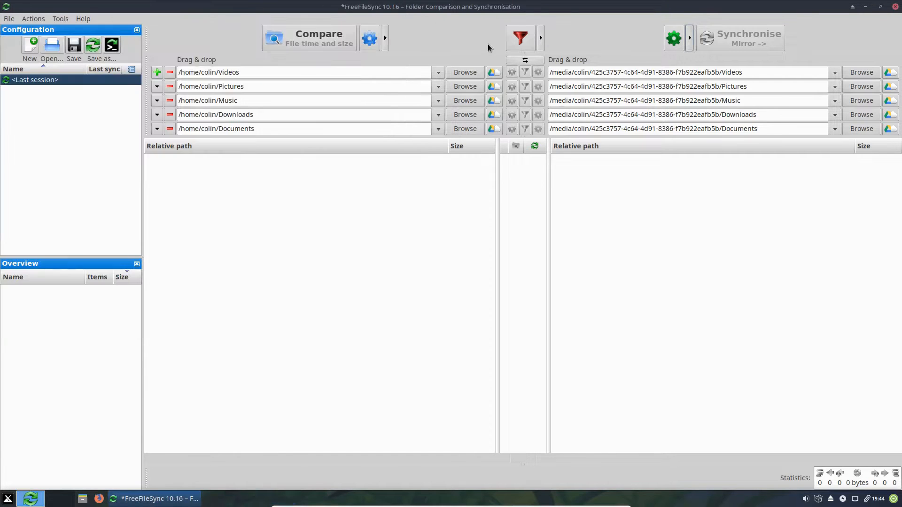
# Compare all folder pairs by requesting a synchronisation, and cancel its start confirmation.
pyautogui.click(740, 37)
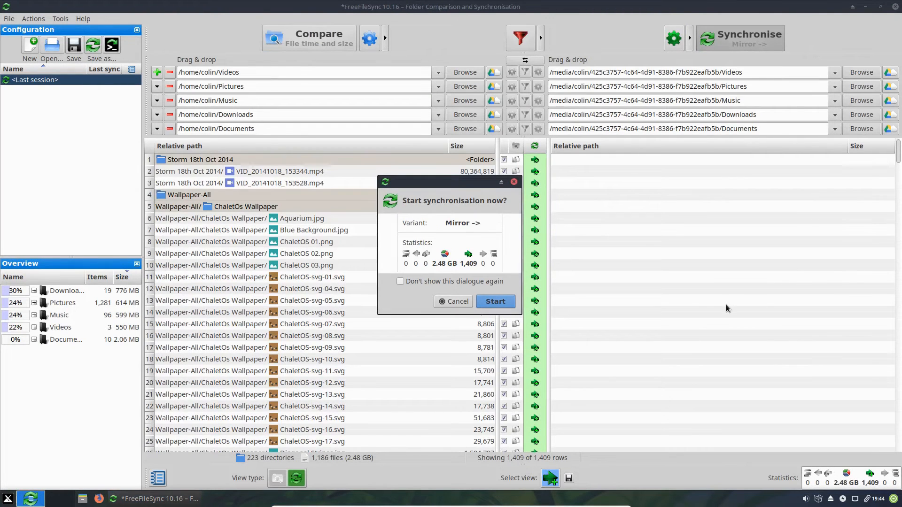
pyautogui.moveTo(439, 181); pyautogui.dragTo(763, 277)
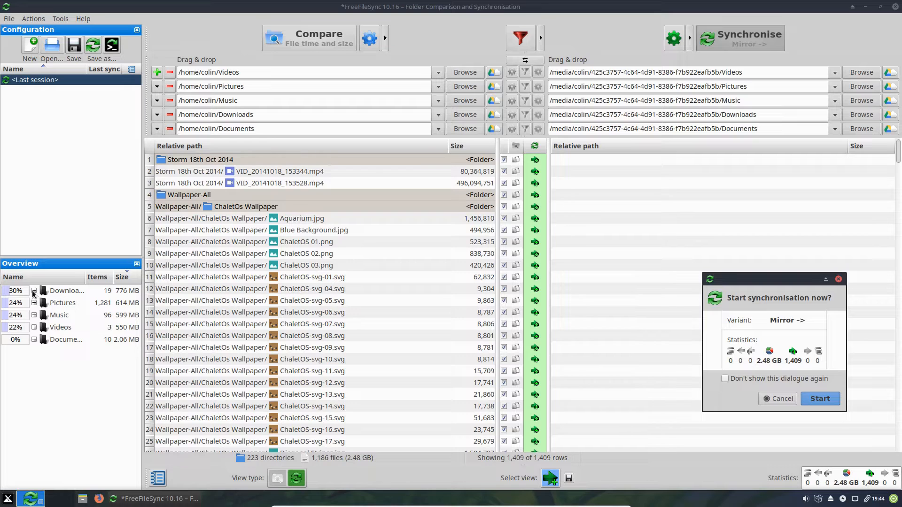
pyautogui.click(779, 398)
# Examine the Downloads subfolders in the comparison overview, including the exclusion options for the Etcher-USB-Writer folder.
pyautogui.click(50, 293)
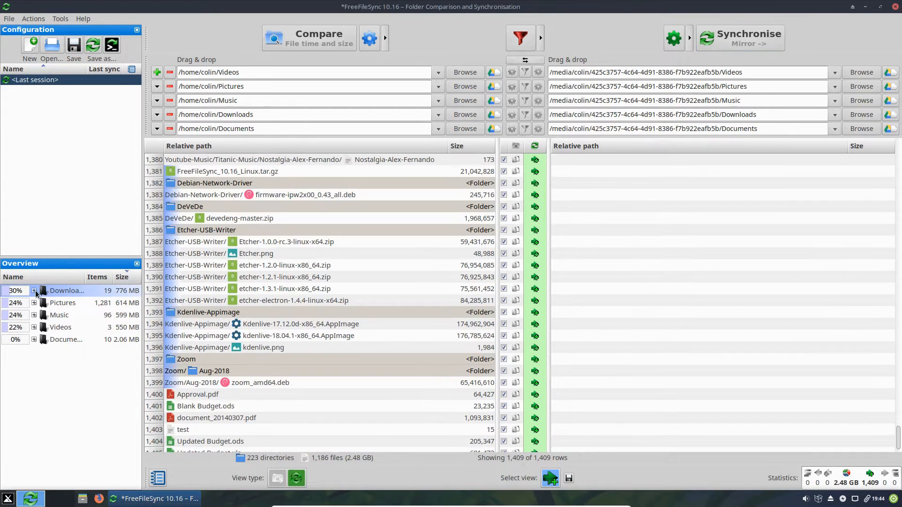
pyautogui.click(34, 290)
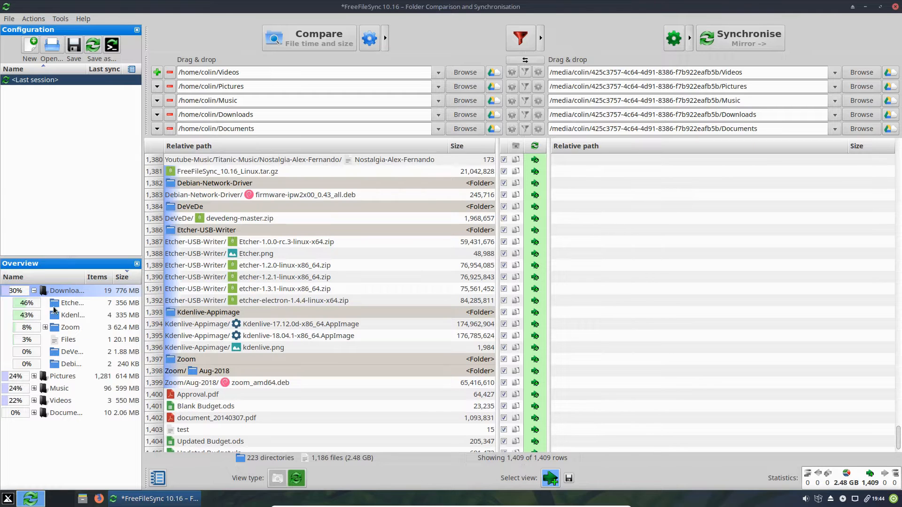
pyautogui.rightClick(63, 305)
pyautogui.moveTo(87, 366)
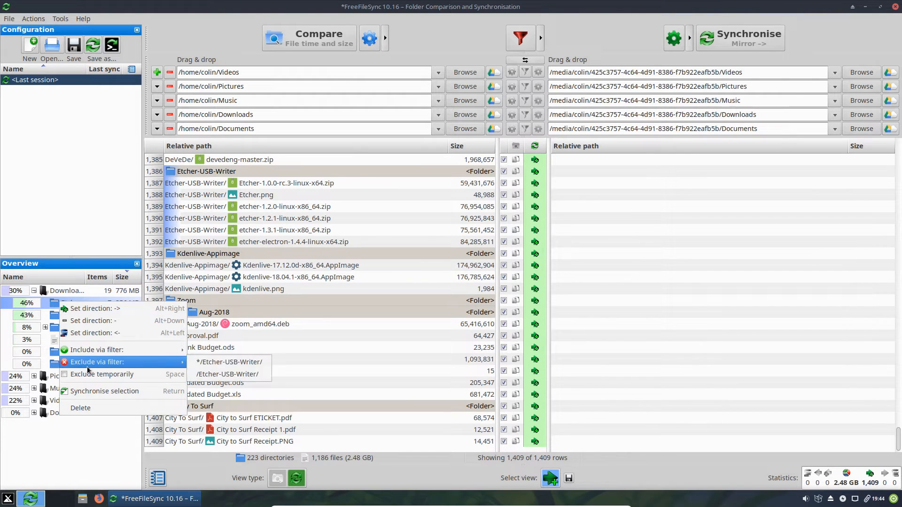
pyautogui.click(82, 452)
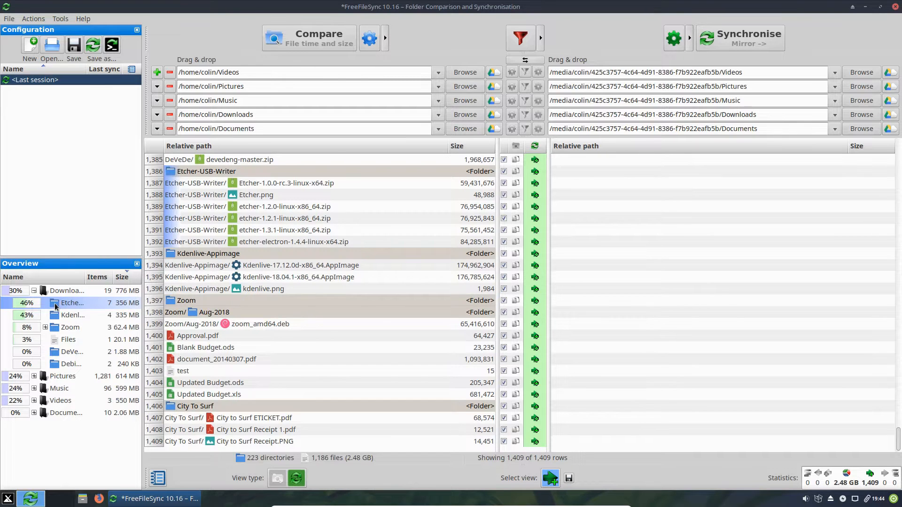
pyautogui.click(45, 328)
pyautogui.click(45, 327)
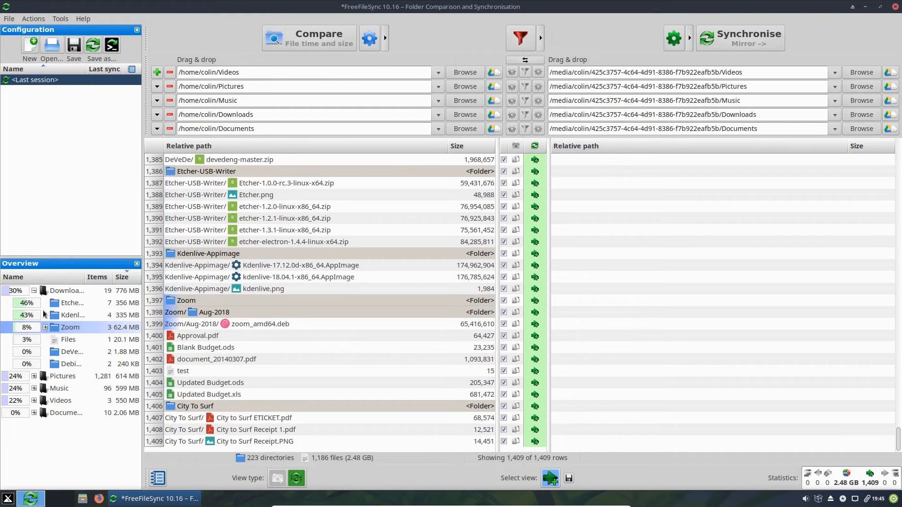
pyautogui.click(34, 291)
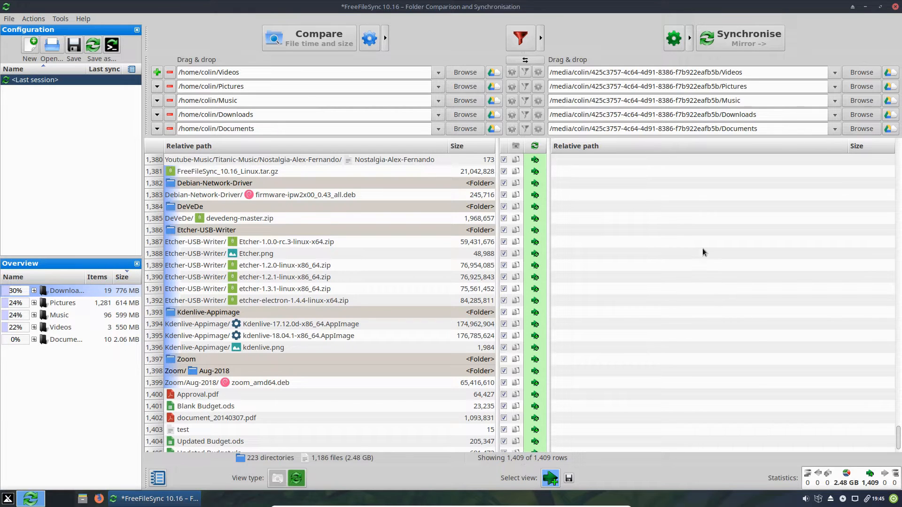
# Run the Mirror synchronisation of all folder pairs and close the completion report.
pyautogui.click(727, 45)
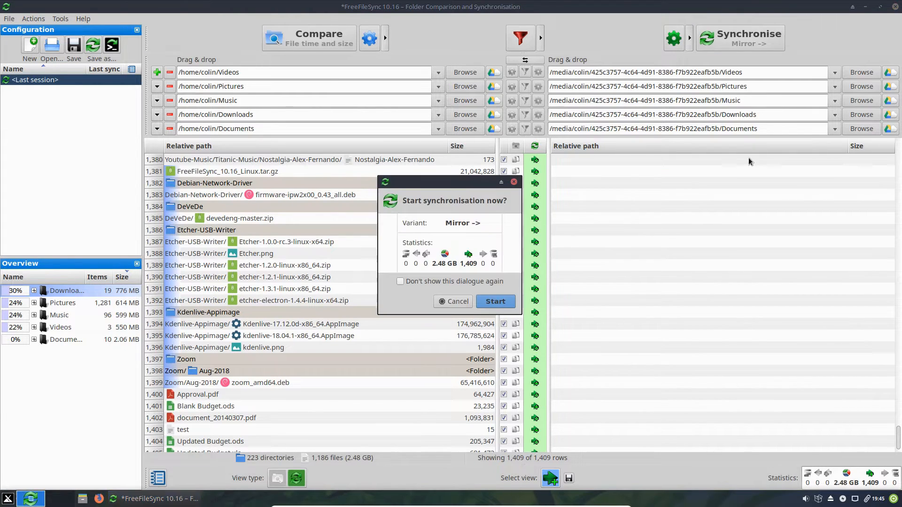
pyautogui.click(496, 302)
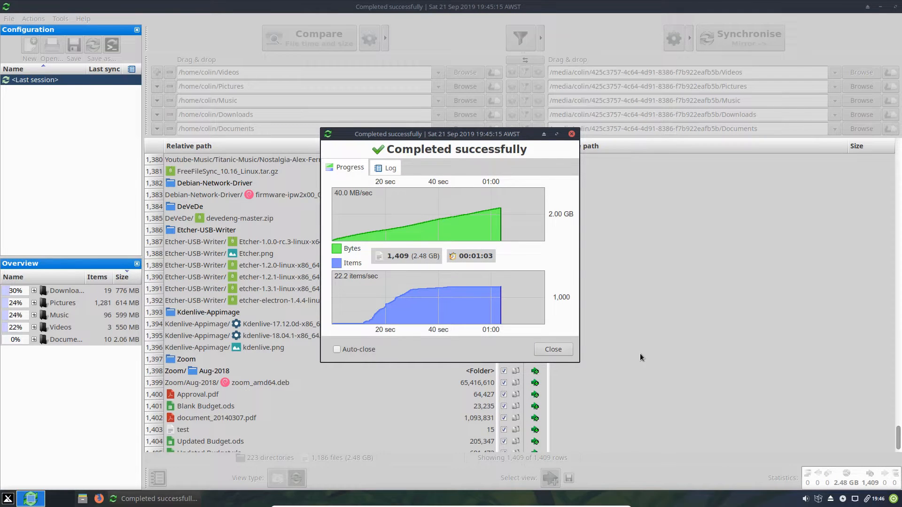
pyautogui.click(553, 350)
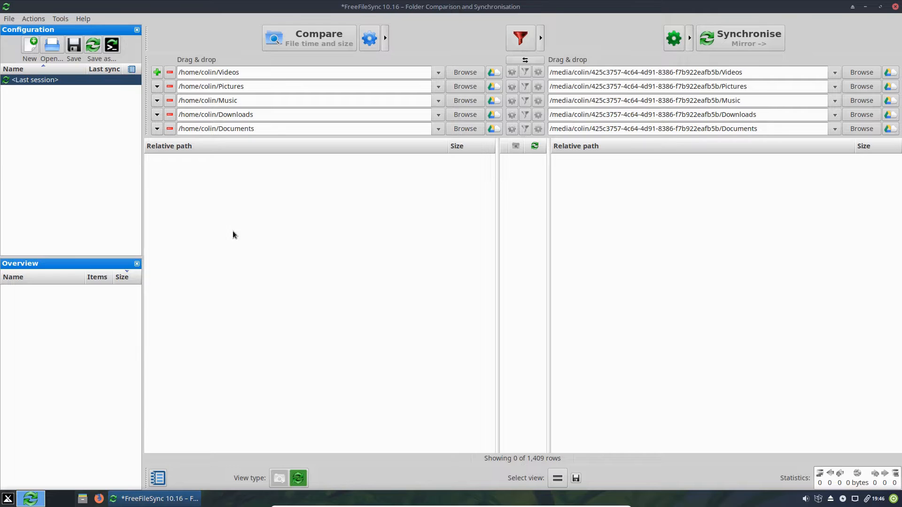
# Switch to the file manager and check the contents of the Documents, Downloads, Music and Pictures folders on the 64 GB Volume.
pyautogui.click(83, 498)
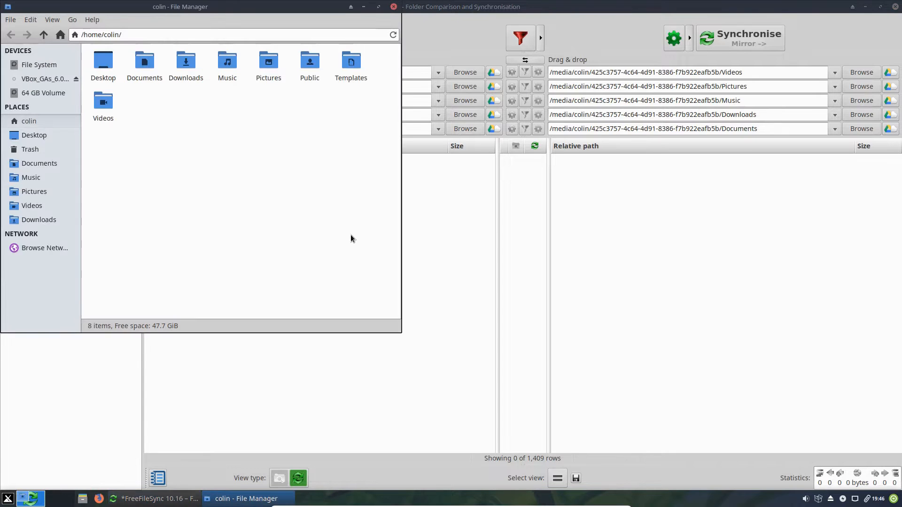
pyautogui.click(38, 93)
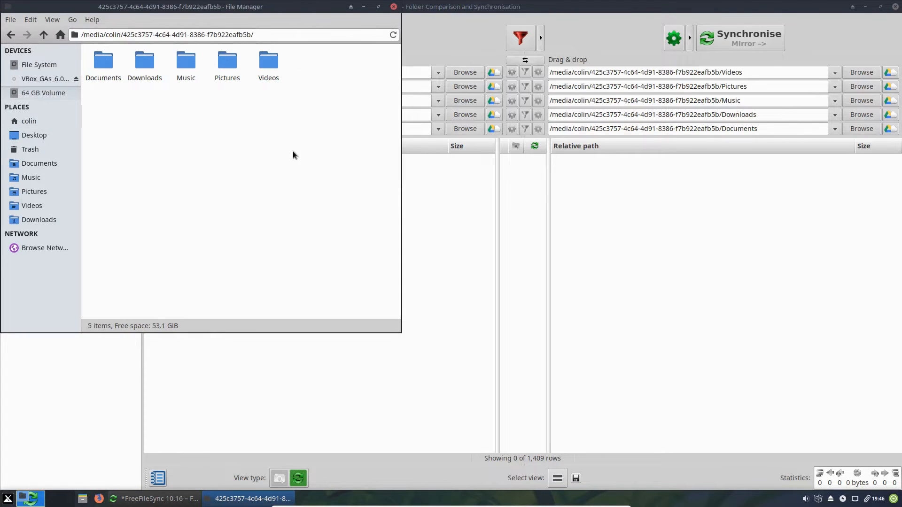
pyautogui.doubleClick(103, 61)
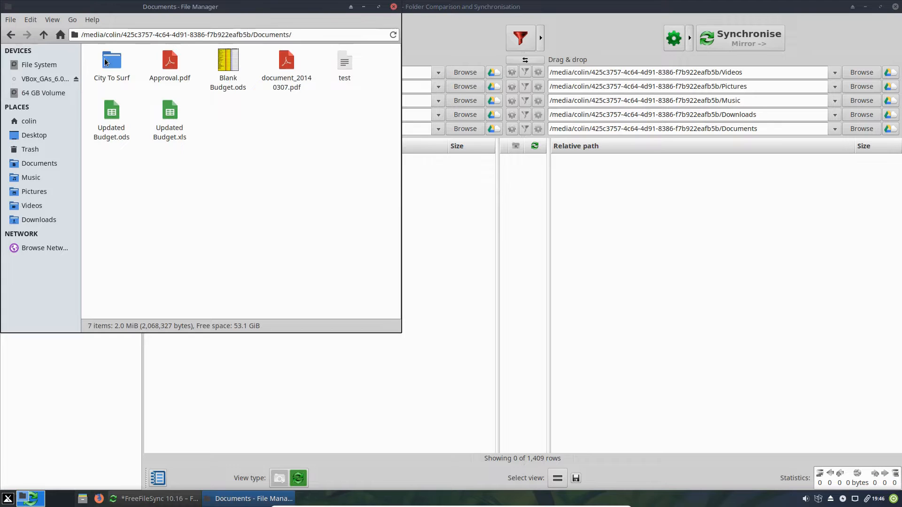
pyautogui.click(11, 36)
pyautogui.doubleClick(147, 58)
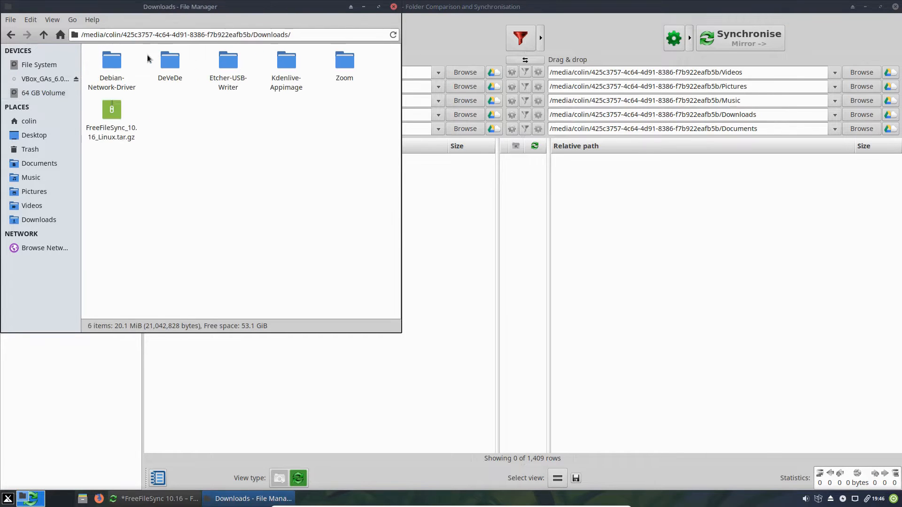
pyautogui.click(11, 34)
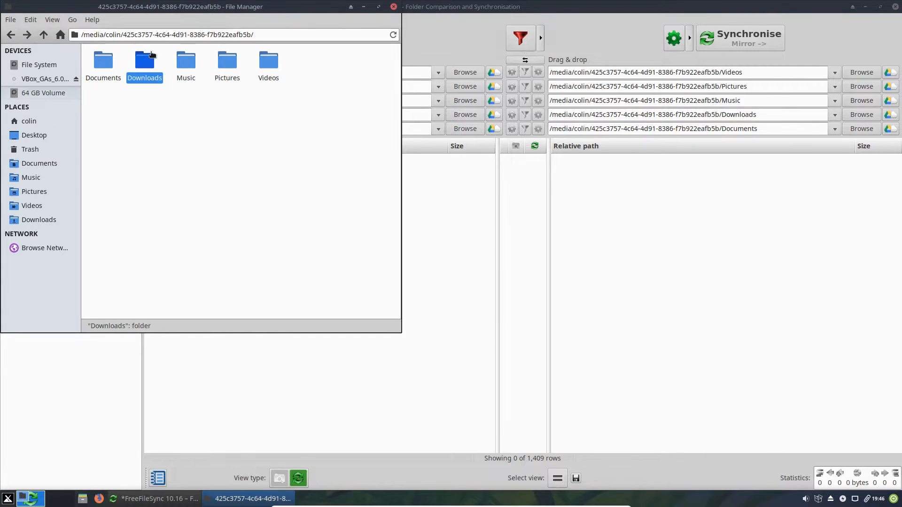
pyautogui.doubleClick(186, 60)
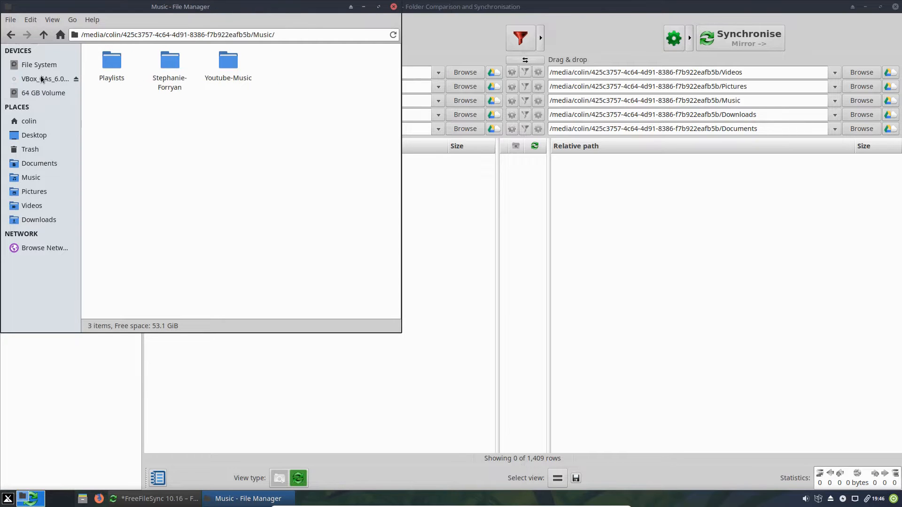
pyautogui.click(11, 35)
pyautogui.doubleClick(228, 60)
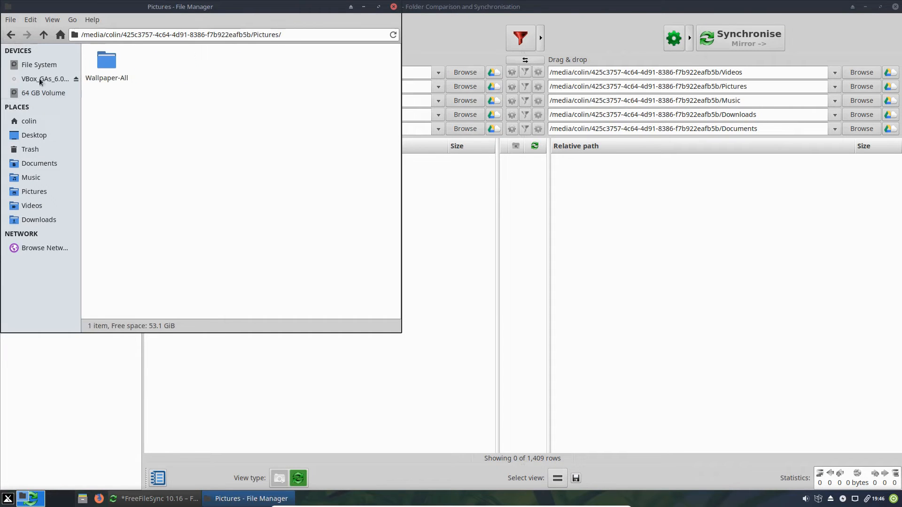
pyautogui.click(11, 35)
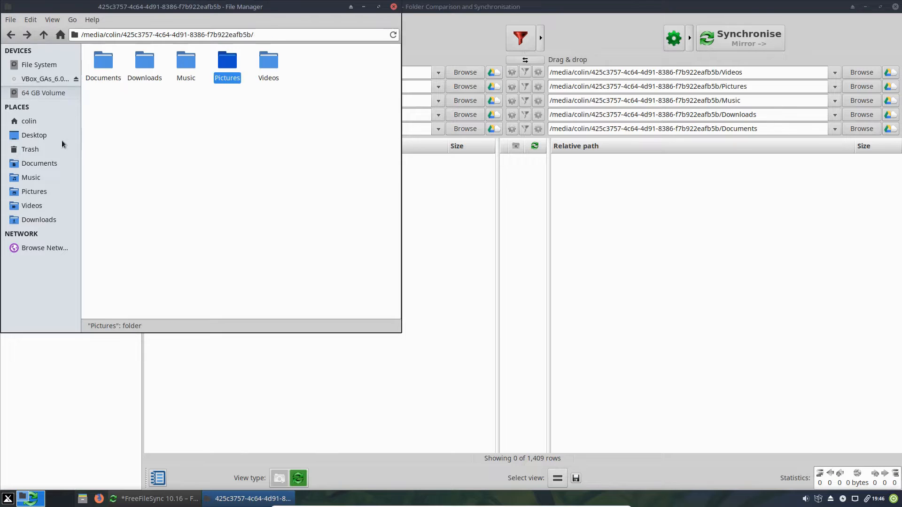
# Return the file manager to the home directory, minimise it, and save the FreeFileSync configuration as Home-Folder-Backup in the home folder.
pyautogui.click(26, 122)
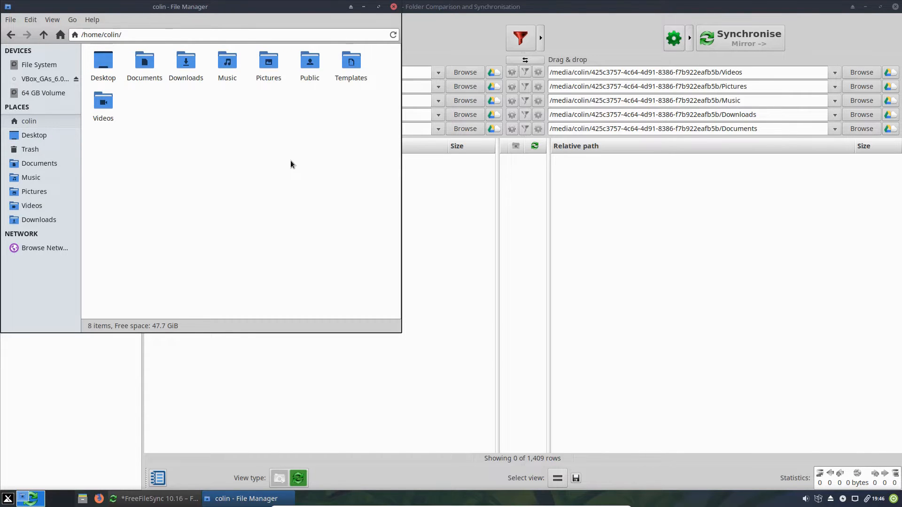
pyautogui.click(363, 8)
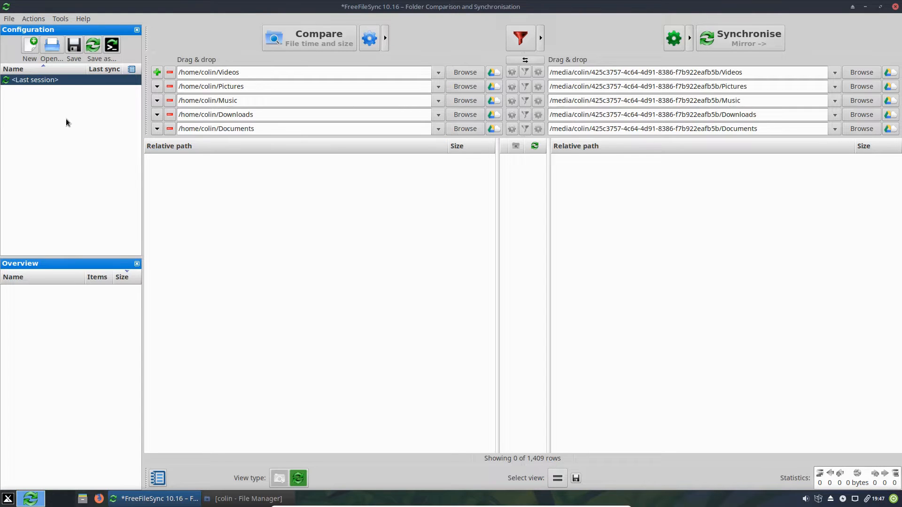
pyautogui.click(93, 45)
pyautogui.write('Home')
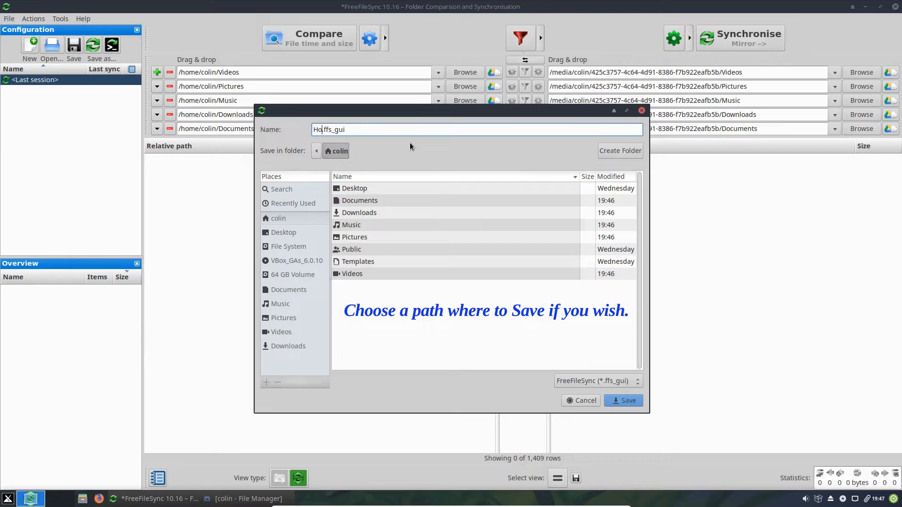
pyautogui.write('-Folder')
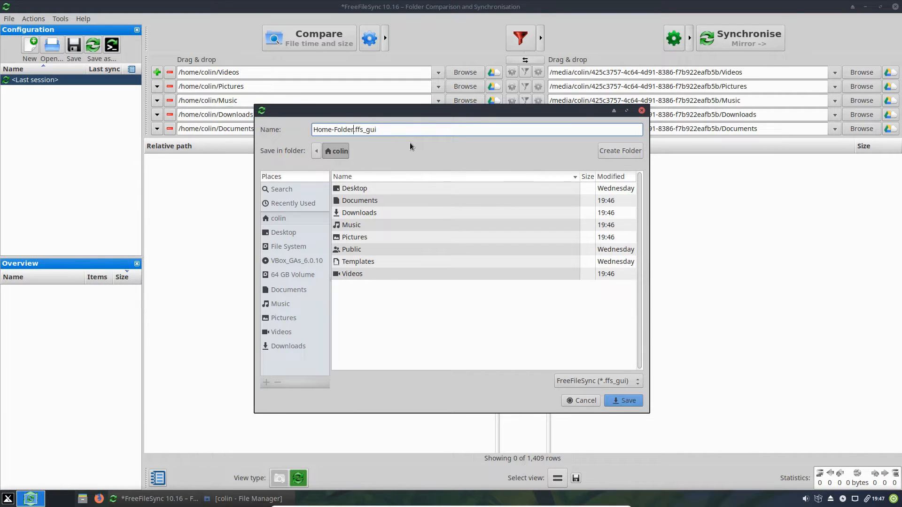
pyautogui.write('-Backup')
pyautogui.click(627, 402)
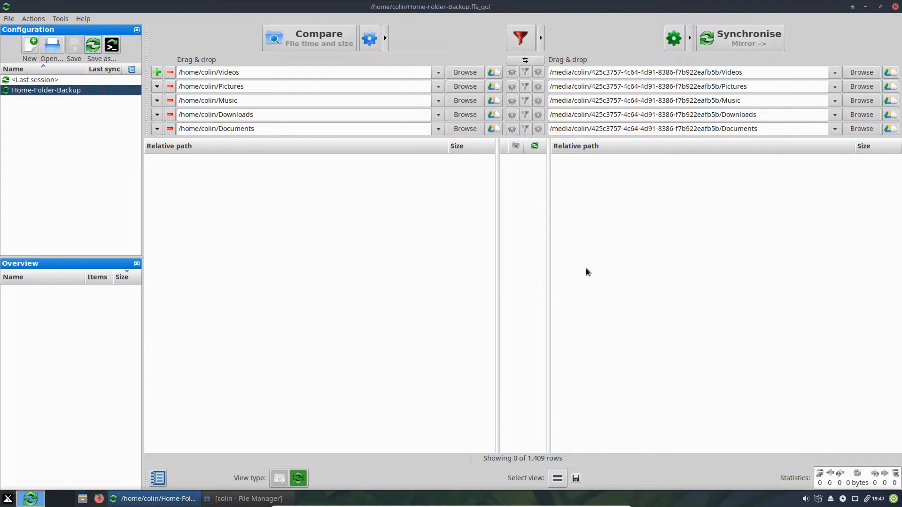
# Close FreeFileSync and relaunch it by searching the system's applications for "free".
pyautogui.click(895, 6)
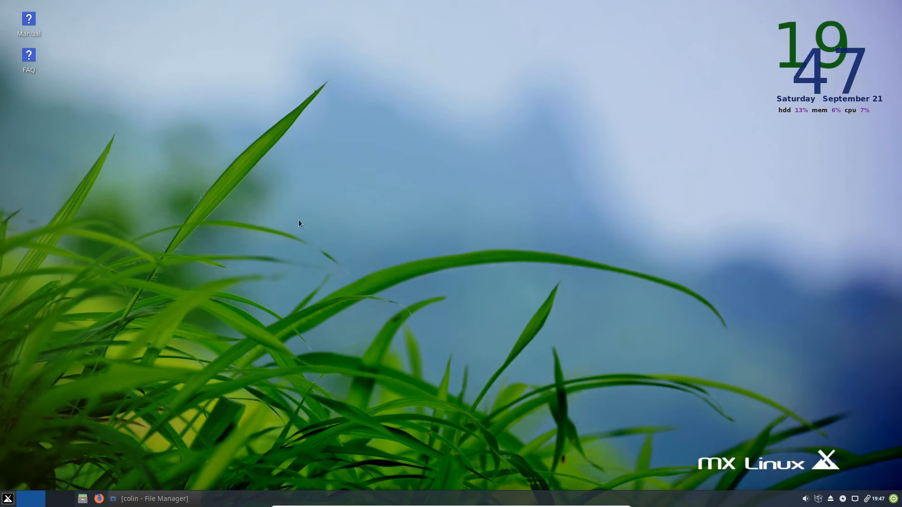
pyautogui.press('super')
pyautogui.write('free')
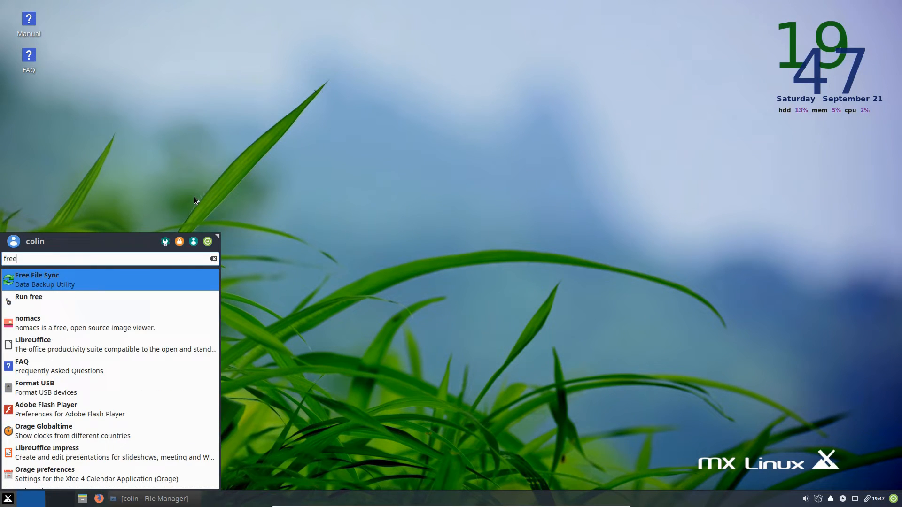
pyautogui.press('Return')
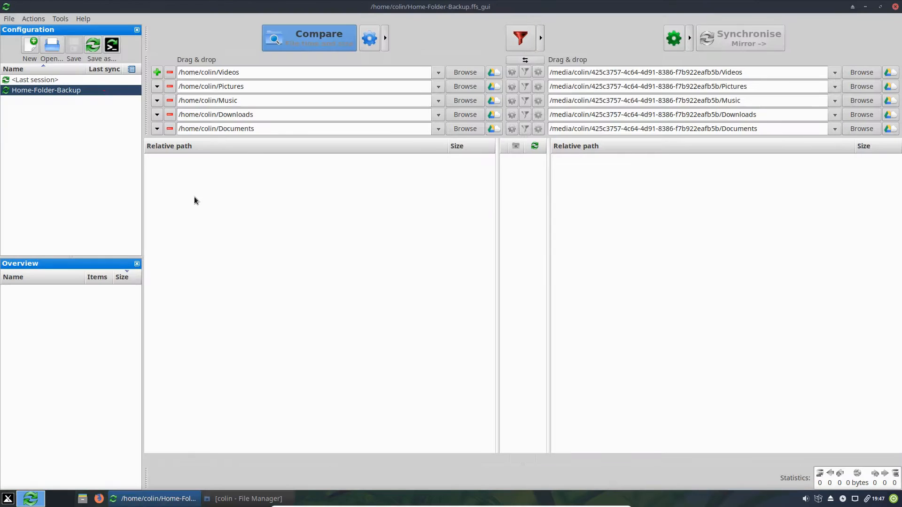
# Start an empty configuration, reload the saved Home-Folder-Backup configuration, and close FreeFileSync.
pyautogui.click(31, 51)
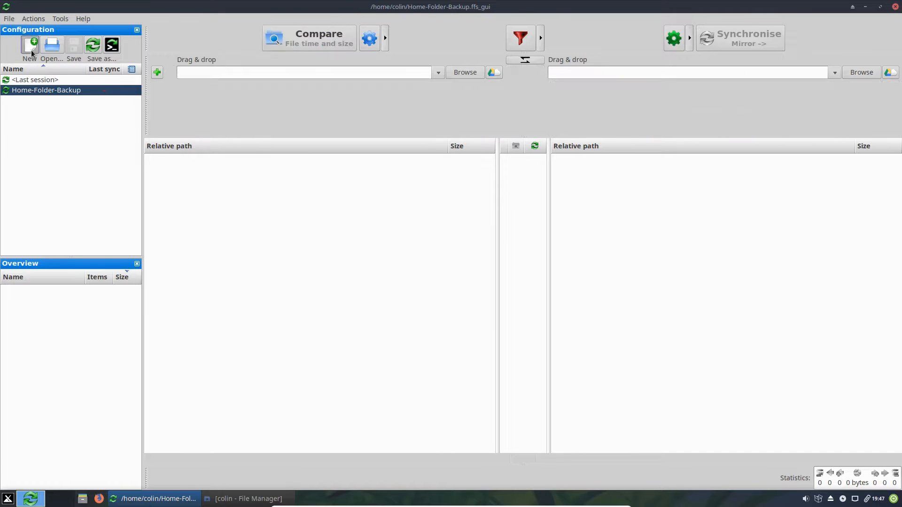
pyautogui.click(43, 91)
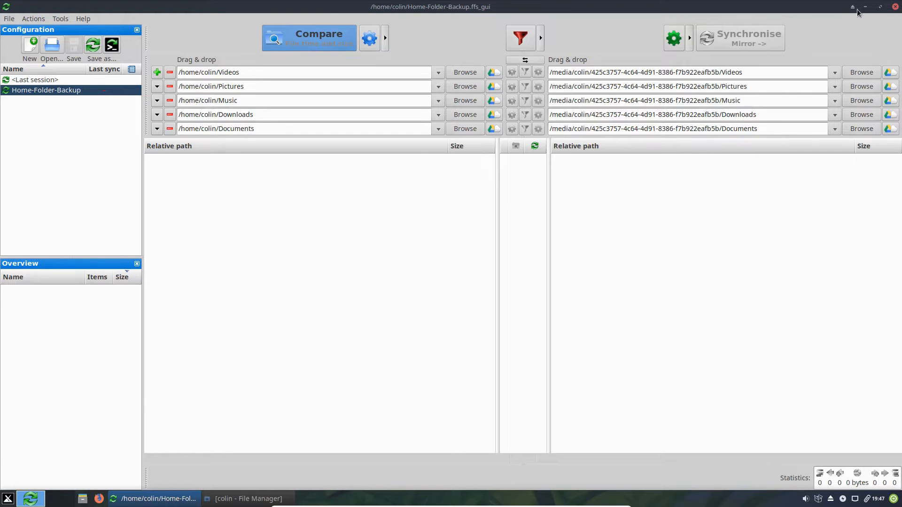
pyautogui.click(894, 8)
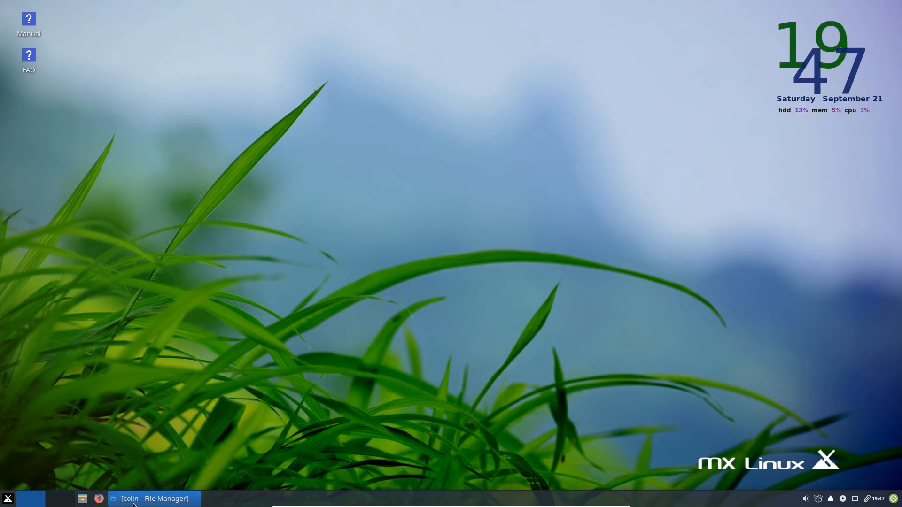
# Clear the text in cell G15 of Blank Budget.ods from the home Documents folder, save the spreadsheet, and close the windows.
pyautogui.click(82, 498)
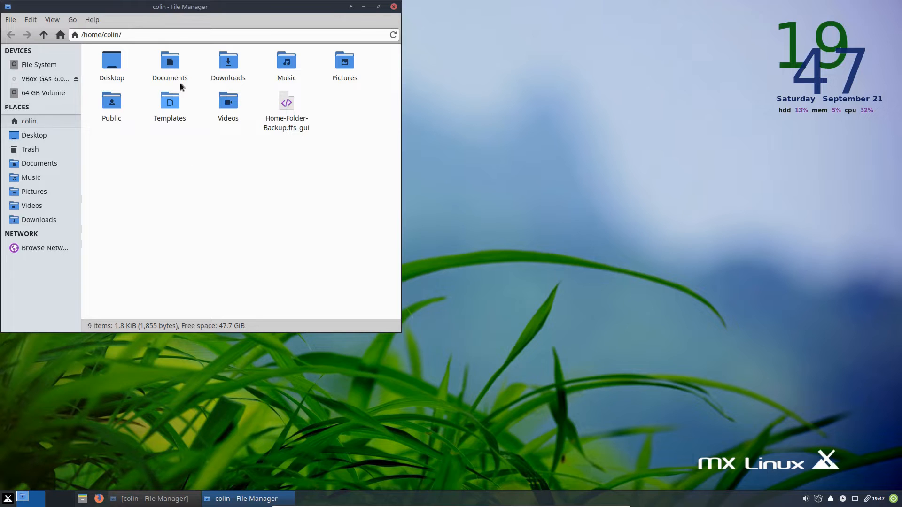
pyautogui.doubleClick(182, 84)
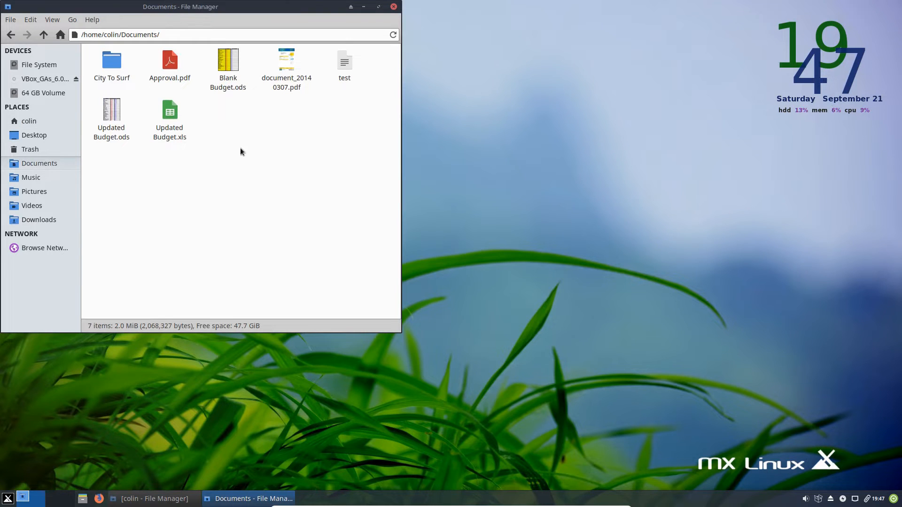
pyautogui.doubleClick(228, 60)
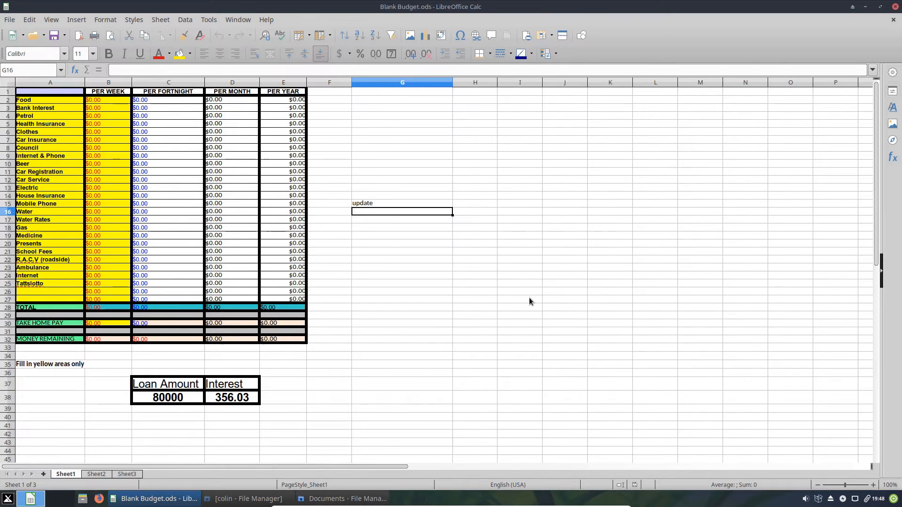
pyautogui.press('Up')
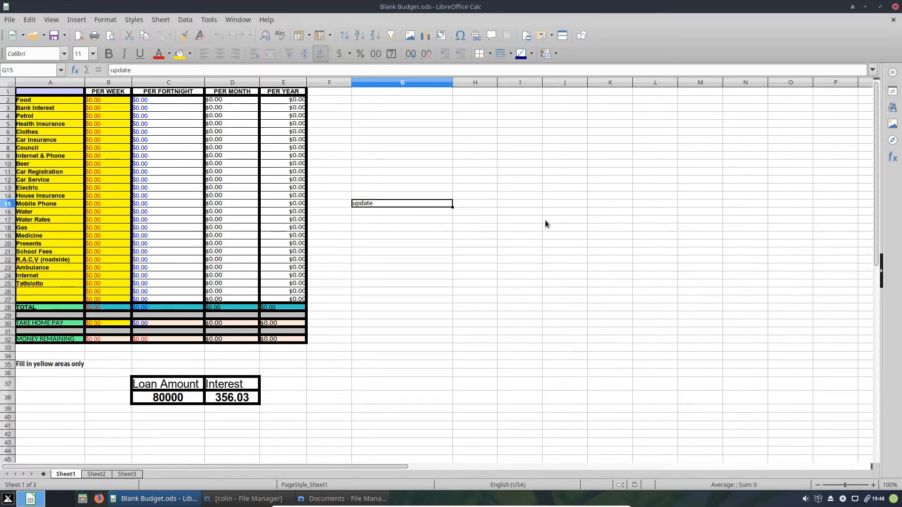
pyautogui.press('Delete')
pyautogui.press('Down')
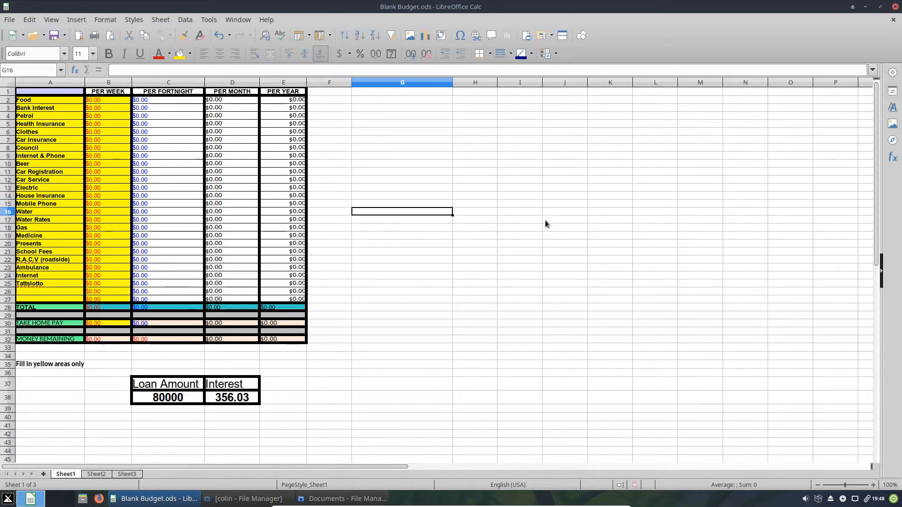
pyautogui.click(52, 39)
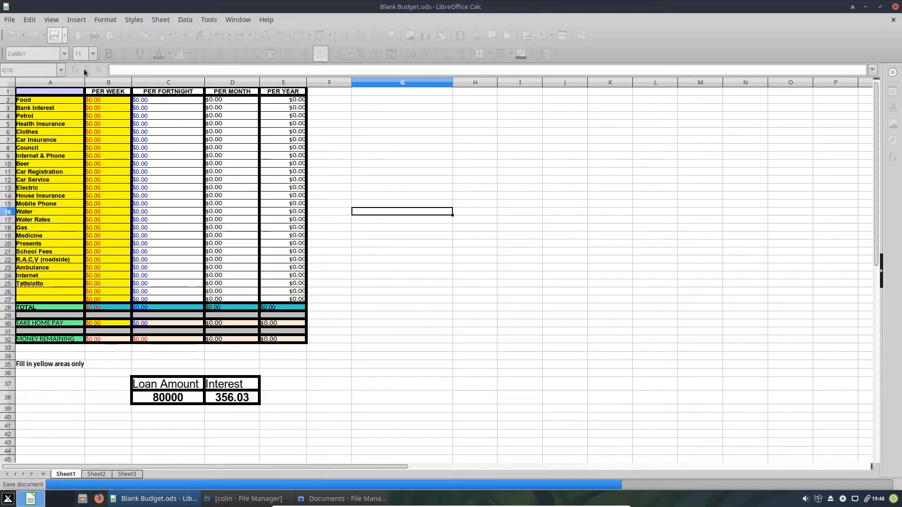
pyautogui.click(894, 7)
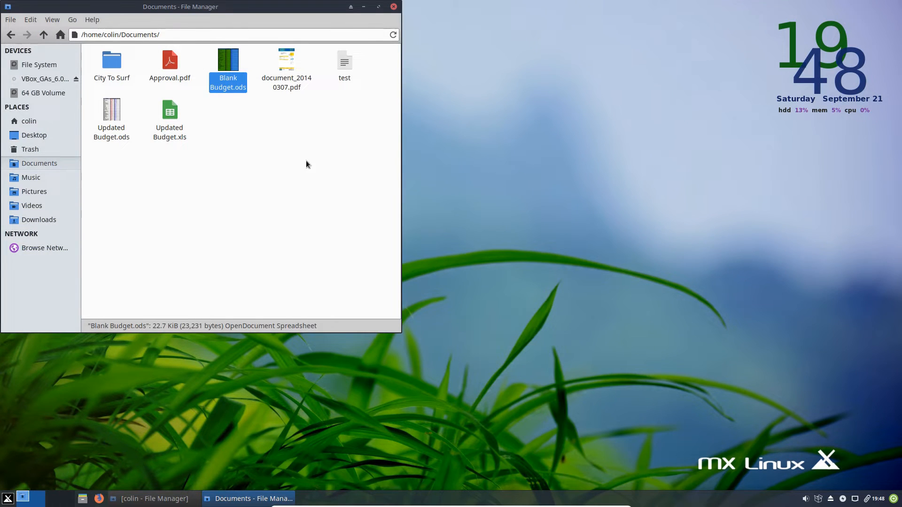
pyautogui.click(393, 7)
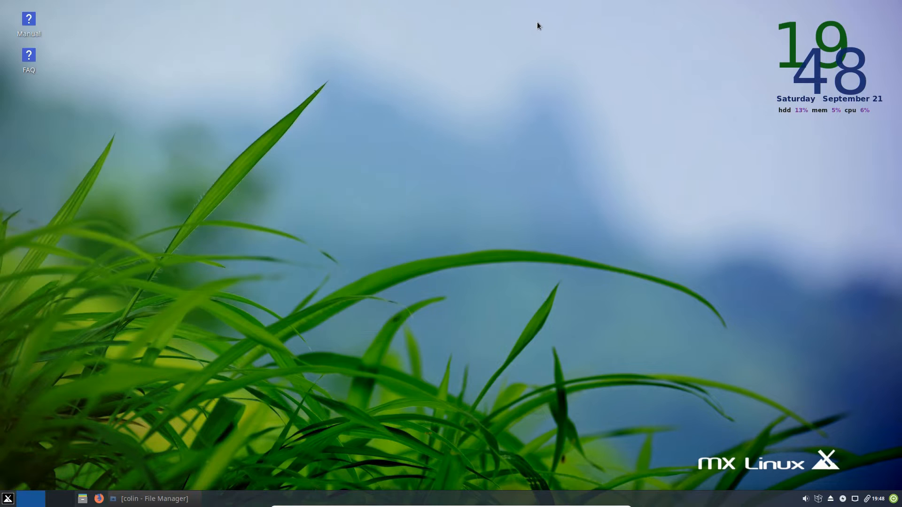
# Relaunch FreeFileSync and compare all folder pairs of the Home-Folder-Backup configuration.
pyautogui.press('super')
pyautogui.write('fr')
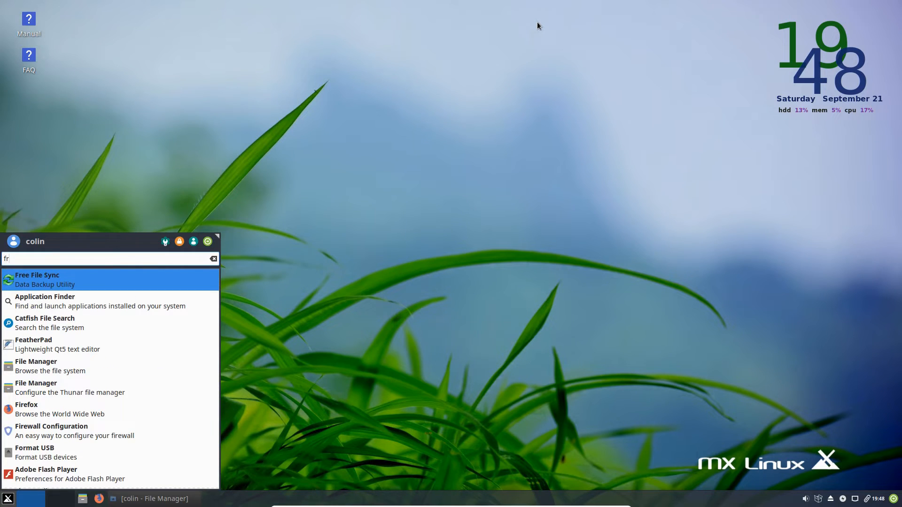
pyautogui.press('Return')
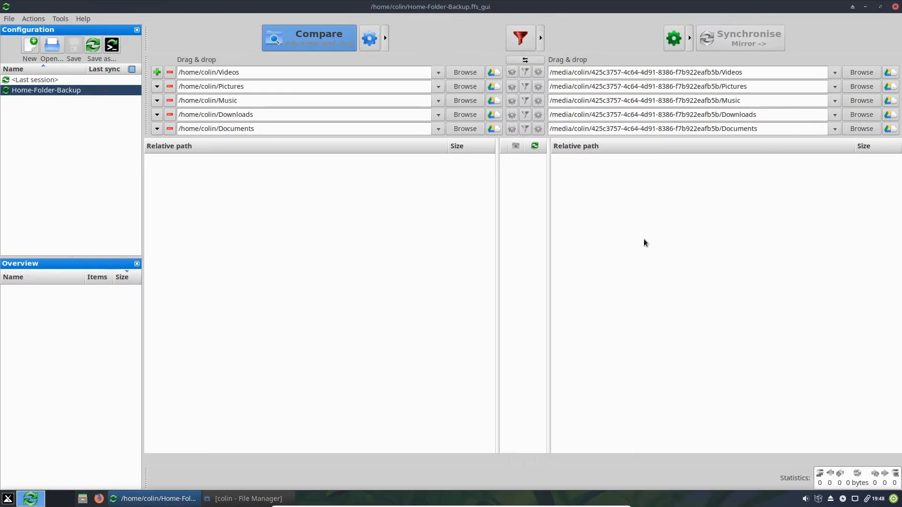
pyautogui.click(312, 38)
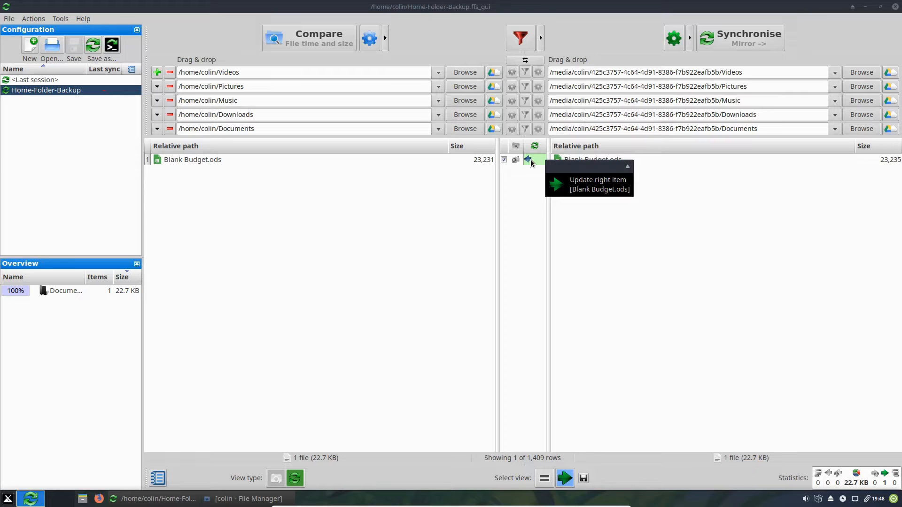
# Open the backup and home copies of Blank Budget.ods from the comparison in turn to check their contents, closing each.
pyautogui.click(173, 160)
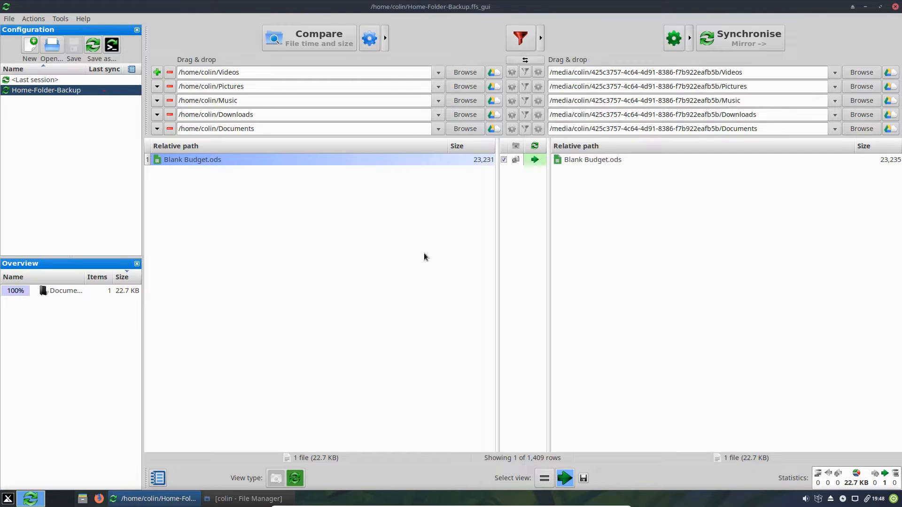
pyautogui.rightClick(599, 160)
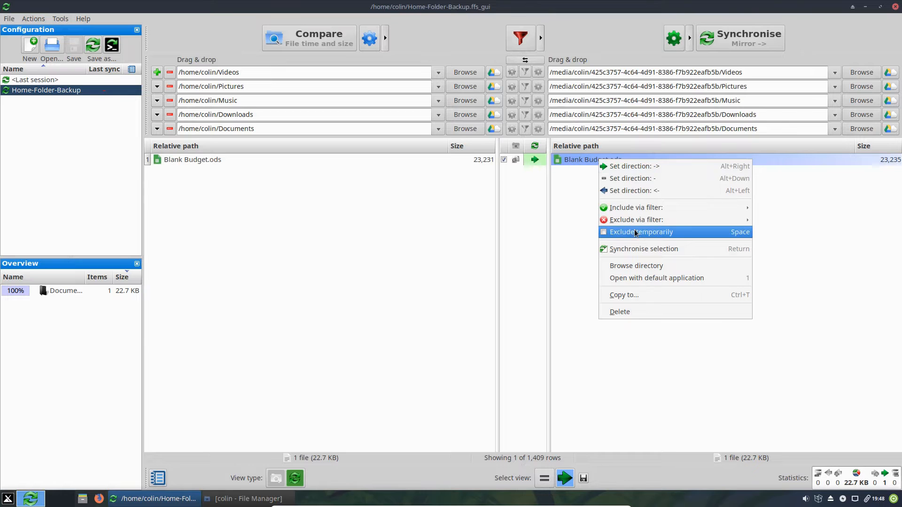
pyautogui.click(653, 277)
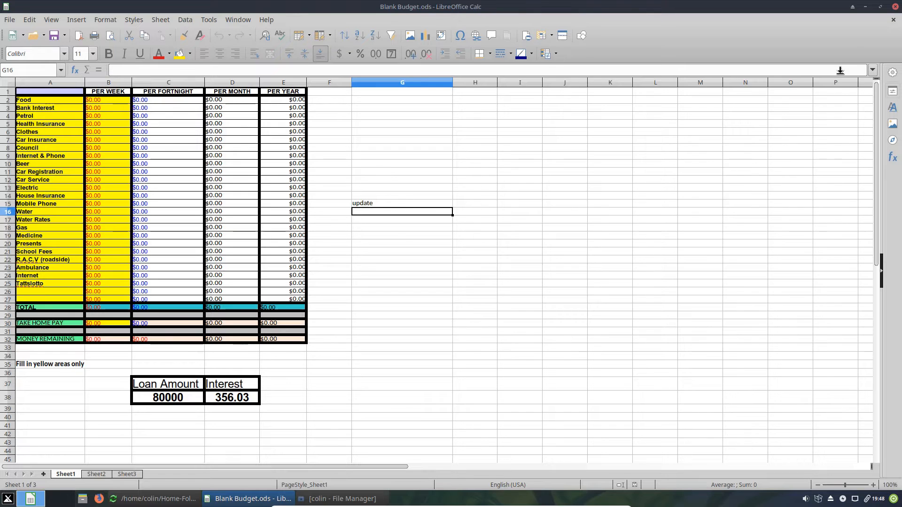
pyautogui.click(893, 7)
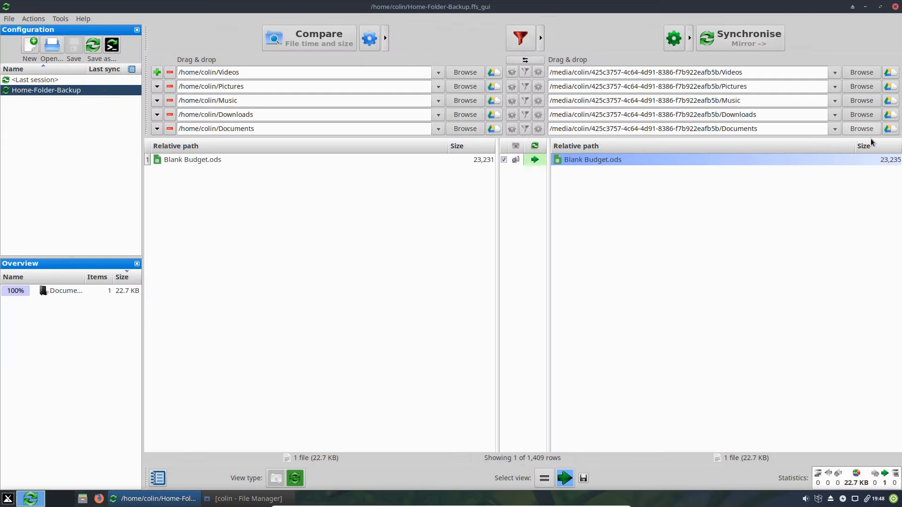
pyautogui.rightClick(174, 159)
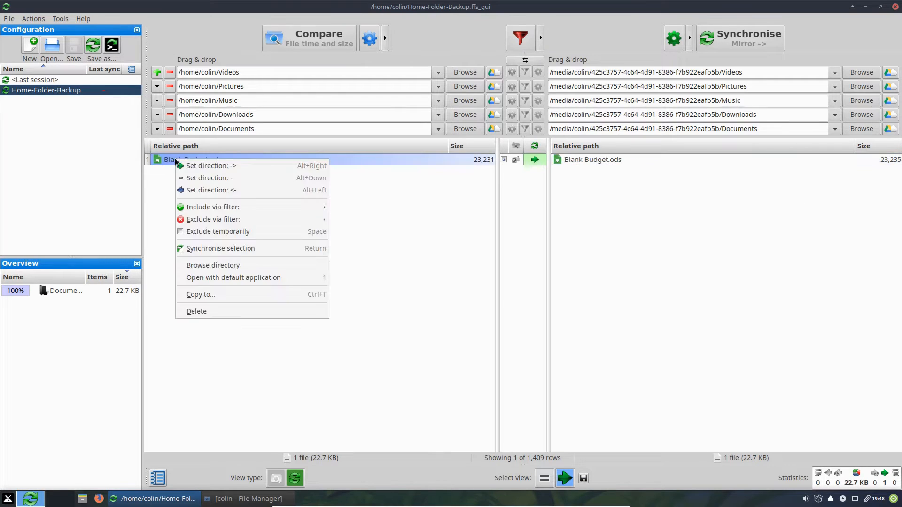
pyautogui.moveTo(209, 208)
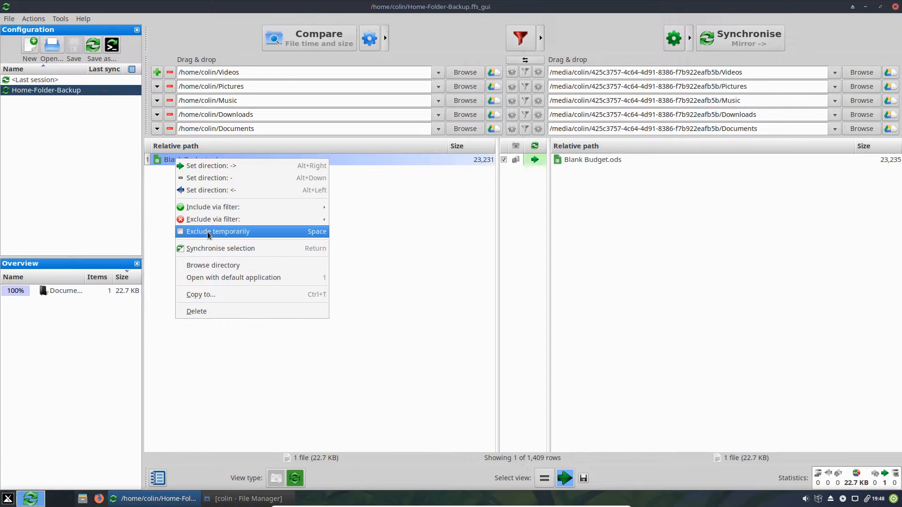
pyautogui.click(233, 278)
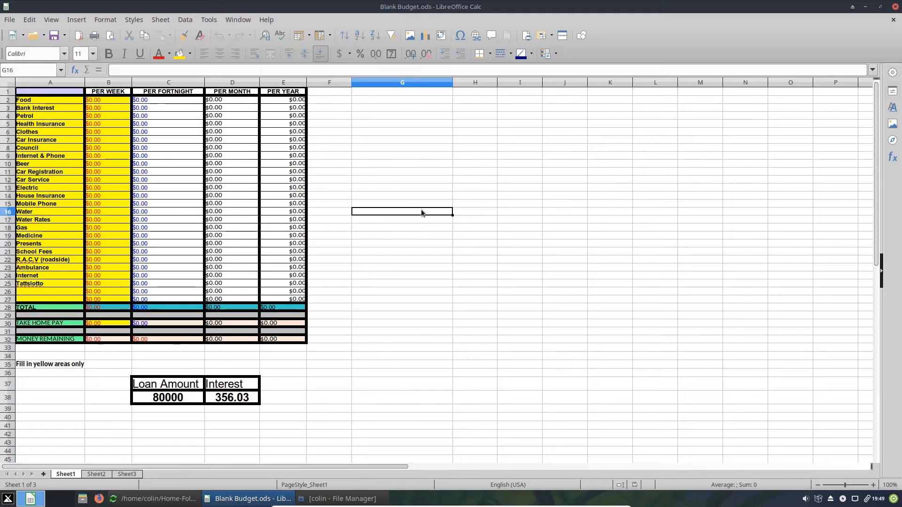
pyautogui.click(893, 8)
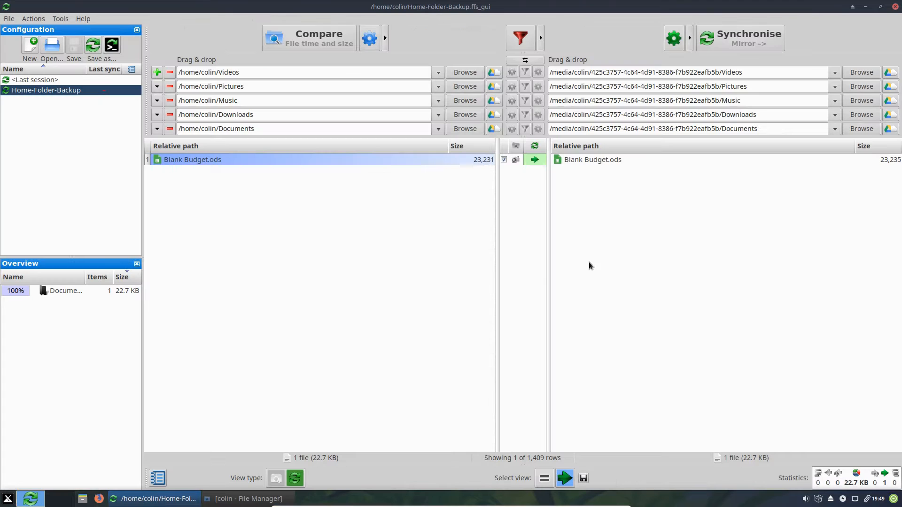
# Run the Mirror synchronisation of the changed spreadsheet, close the completion report, and exit FreeFileSync.
pyautogui.click(711, 42)
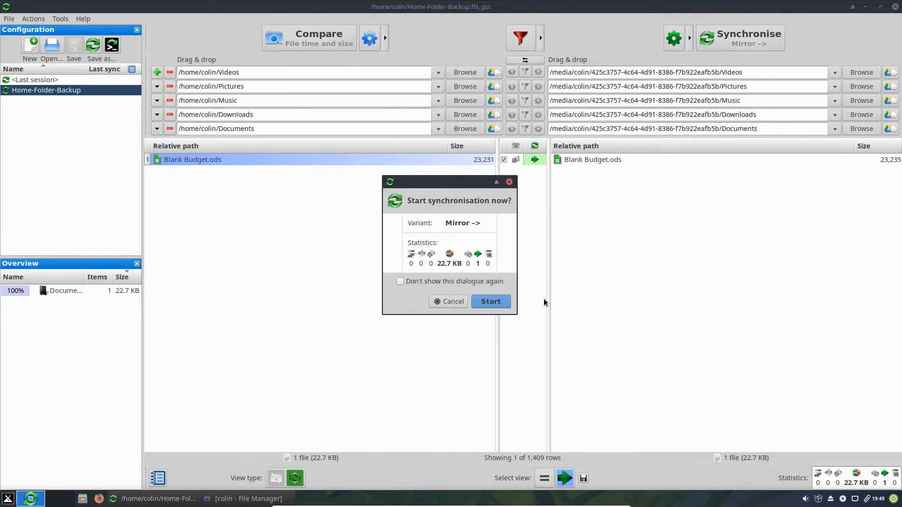
pyautogui.click(489, 305)
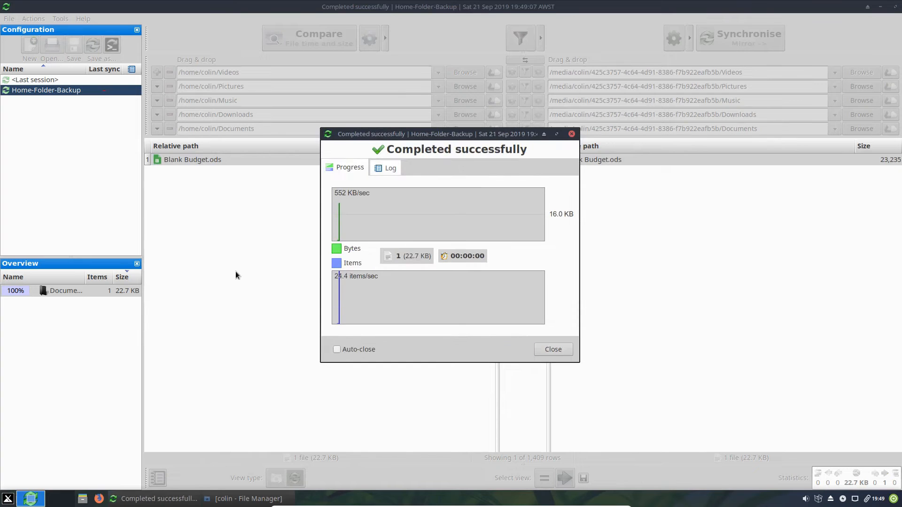
pyautogui.click(542, 351)
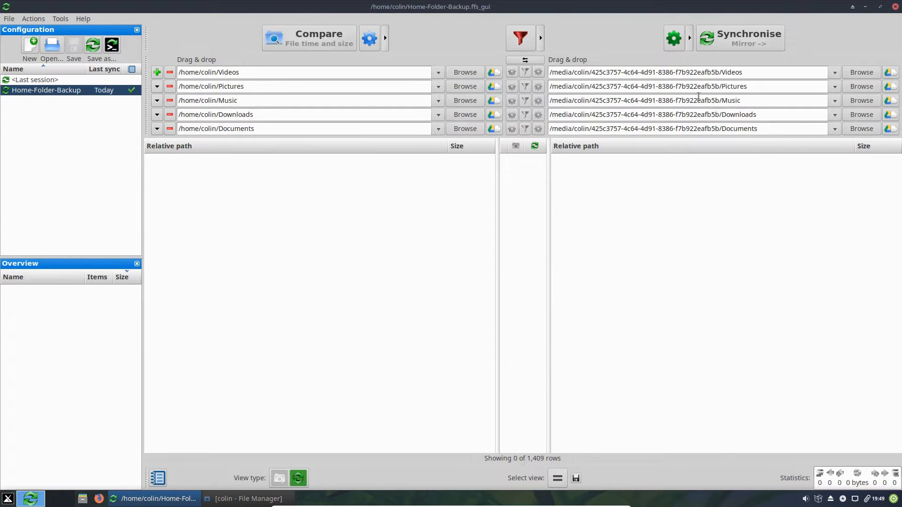
pyautogui.click(896, 7)
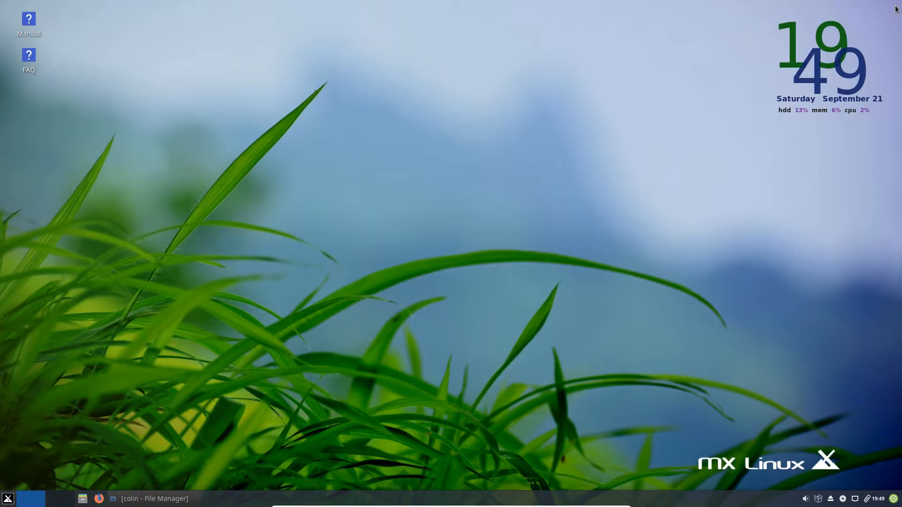
# Open Blank Budget.ods from the Documents folder on the 64 GB Volume to check the backed-up copy.
pyautogui.click(82, 499)
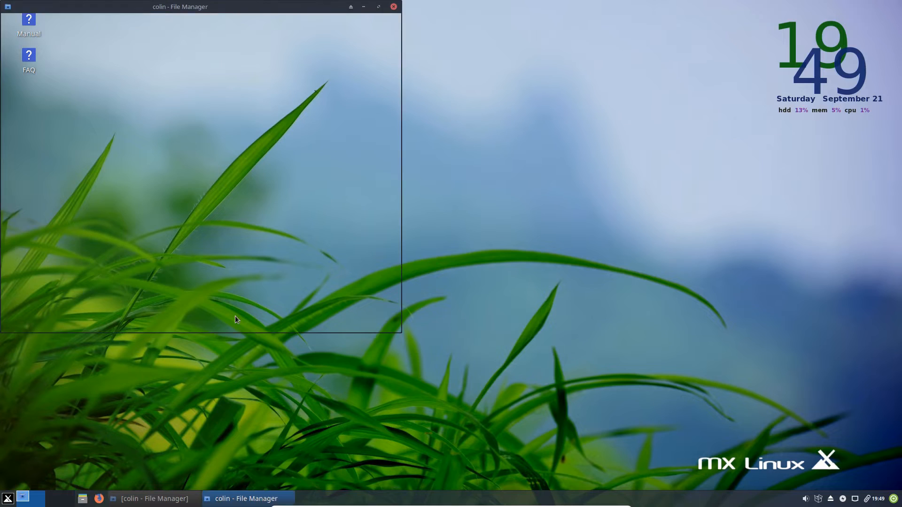
pyautogui.click(27, 94)
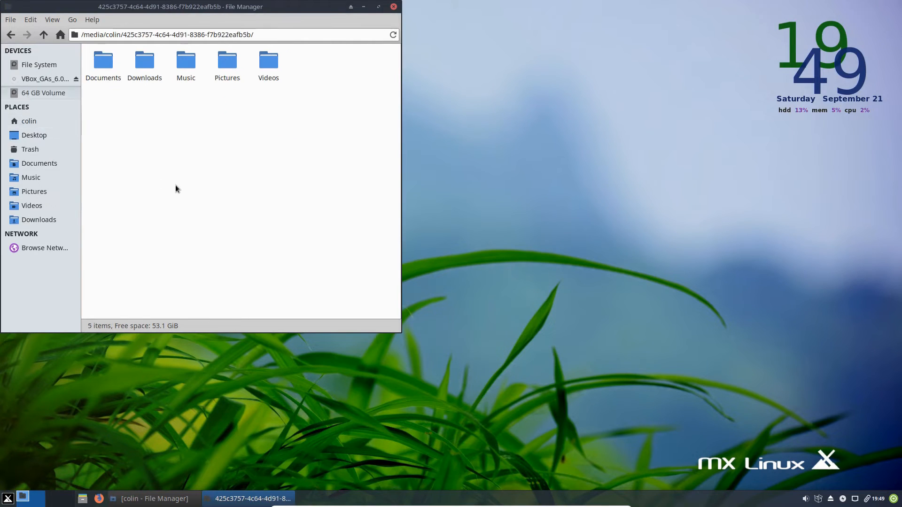
pyautogui.doubleClick(104, 61)
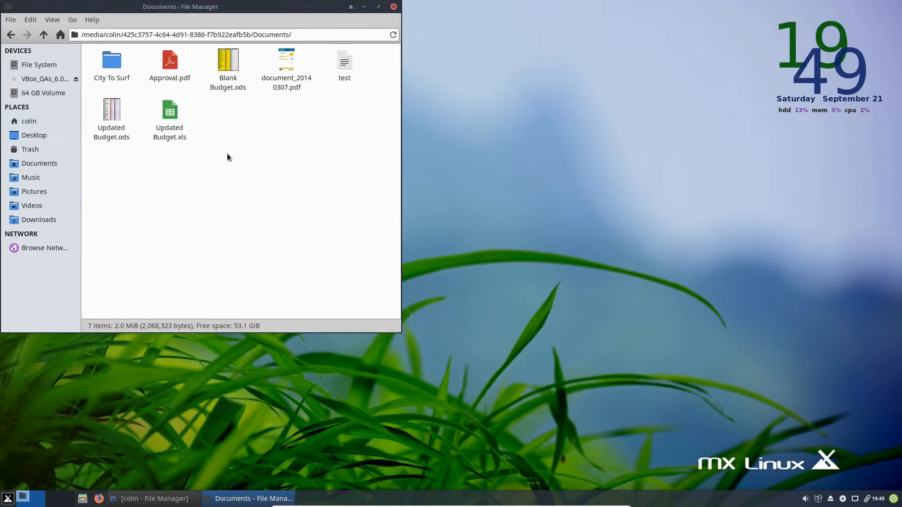
pyautogui.doubleClick(228, 61)
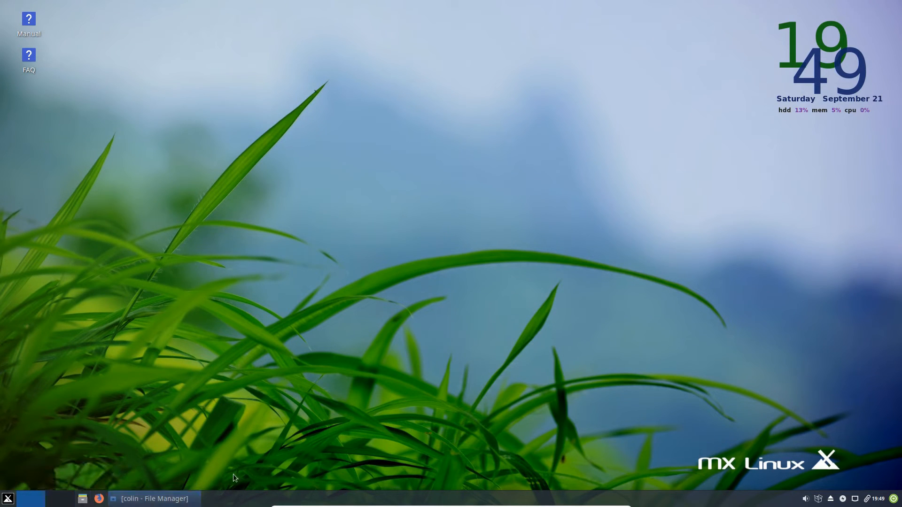
# Attach the ADATA USB Flash Drive [1100] to the virtual machine and close the open home folder window.
pyautogui.moveTo(441, 505)
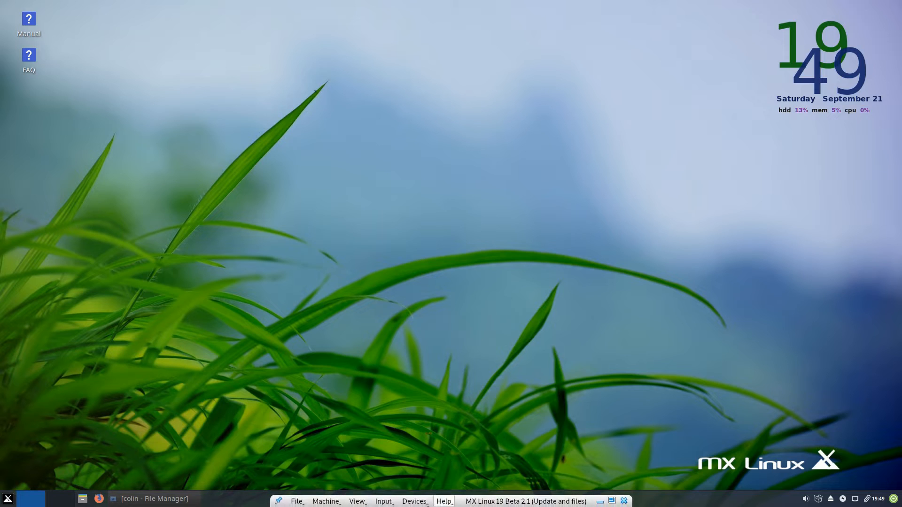
pyautogui.click(404, 504)
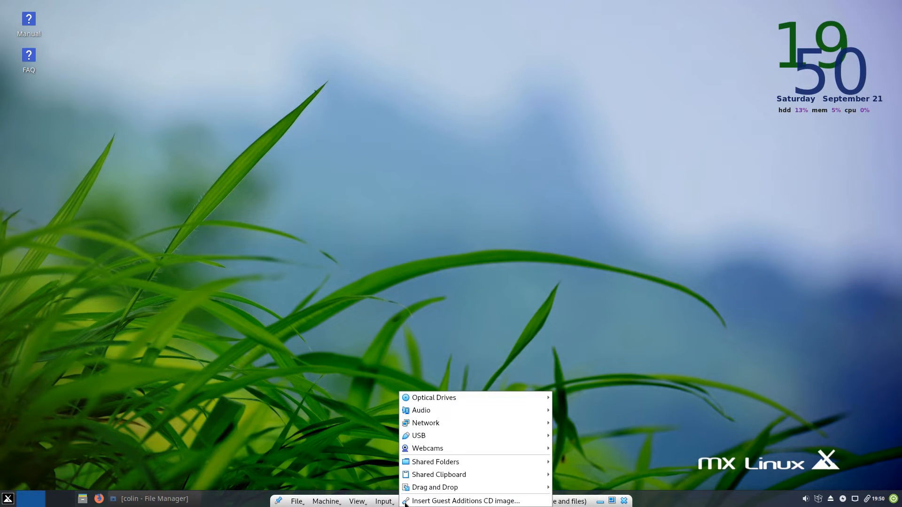
pyautogui.moveTo(425, 436)
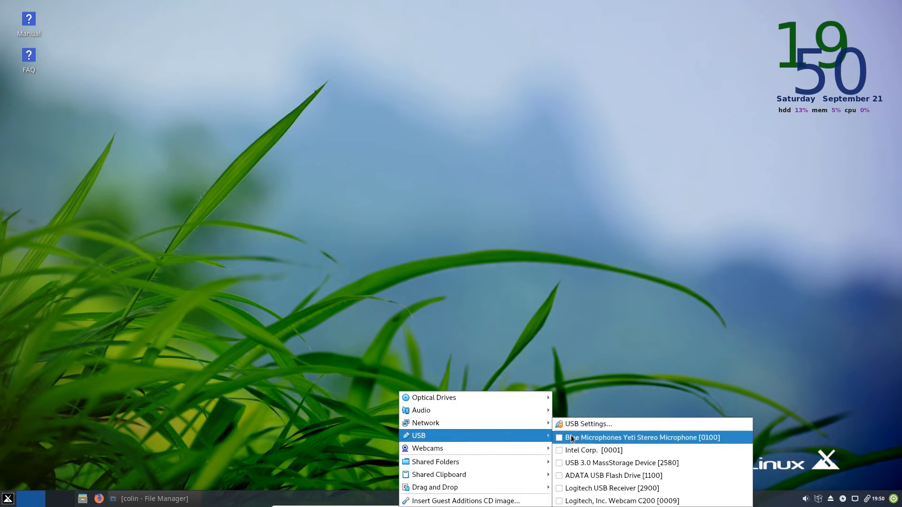
pyautogui.click(591, 474)
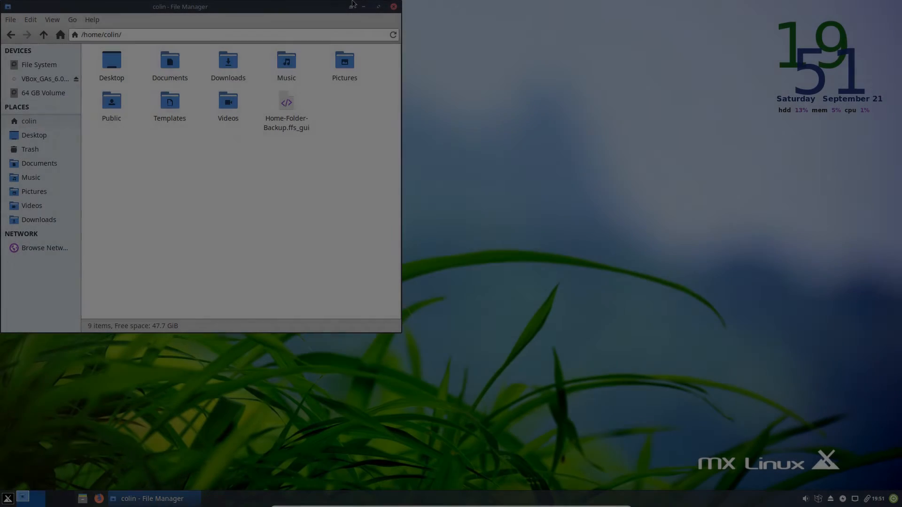
pyautogui.click(394, 6)
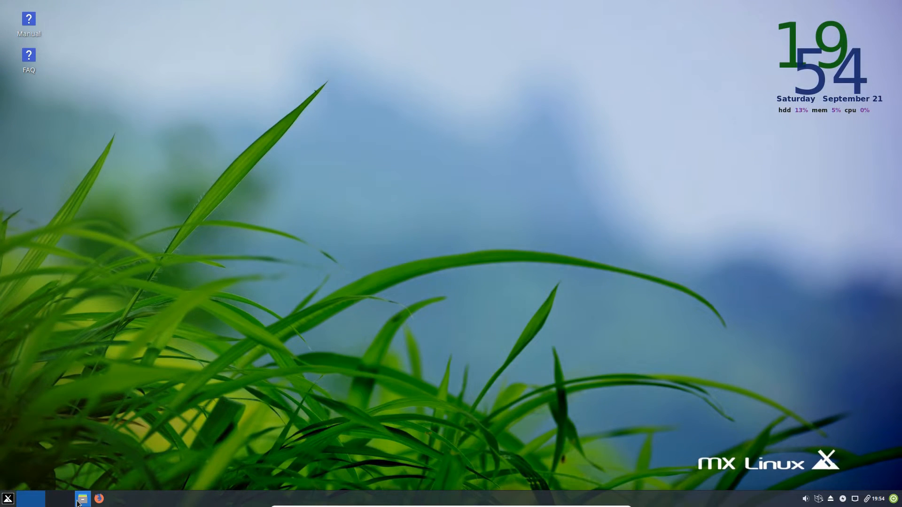
# Create a folder named Free-File-Sync-Backup on the ADATA4 drive.
pyautogui.click(82, 498)
pyautogui.moveTo(228, 18); pyautogui.dragTo(403, 109)
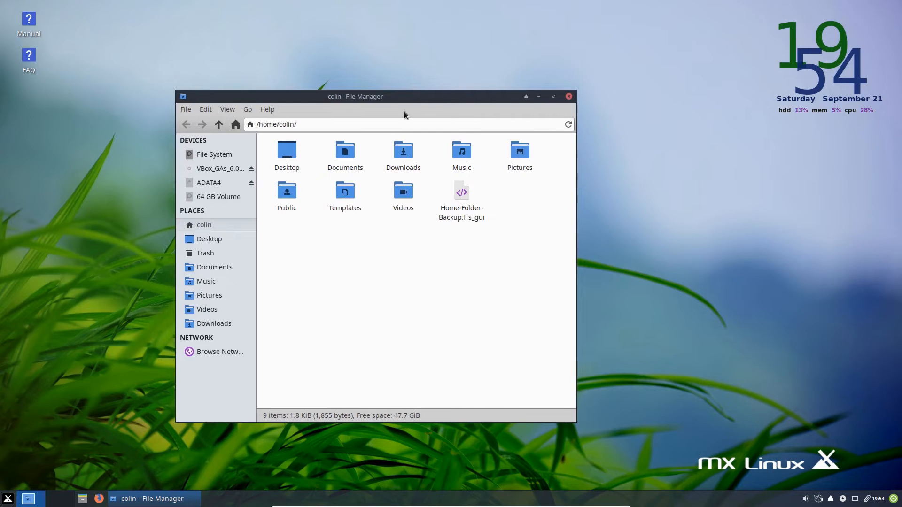
pyautogui.click(211, 181)
pyautogui.click(404, 259)
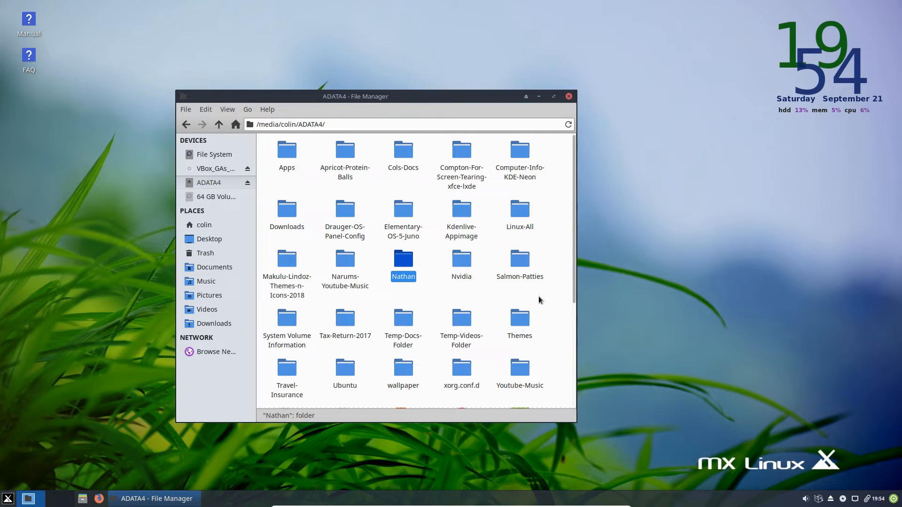
pyautogui.click(473, 296)
pyautogui.rightClick(478, 294)
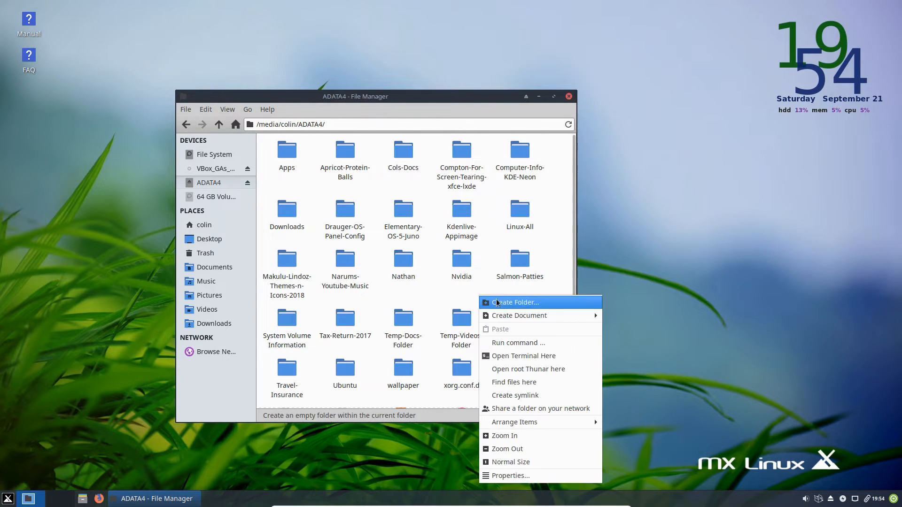
pyautogui.click(504, 303)
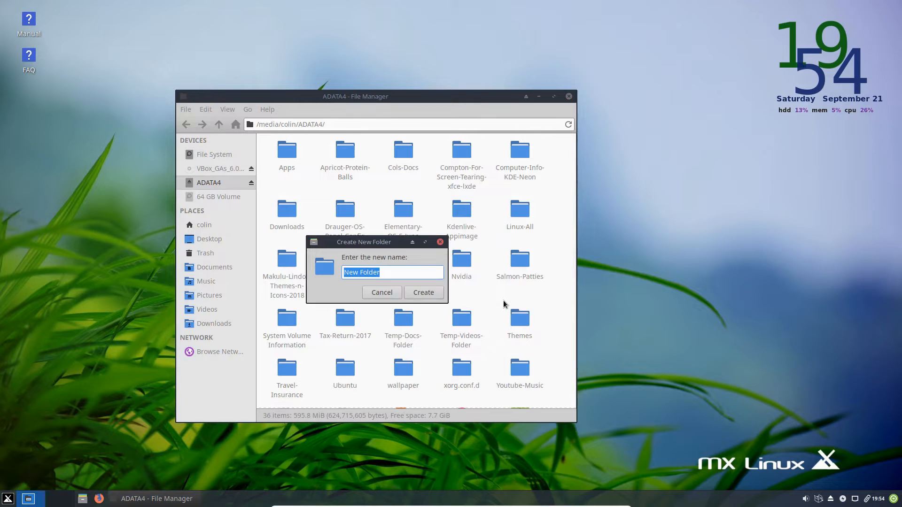
pyautogui.write('Free-File-Sync-V')
pyautogui.press('BackSpace')
pyautogui.write('Bac')
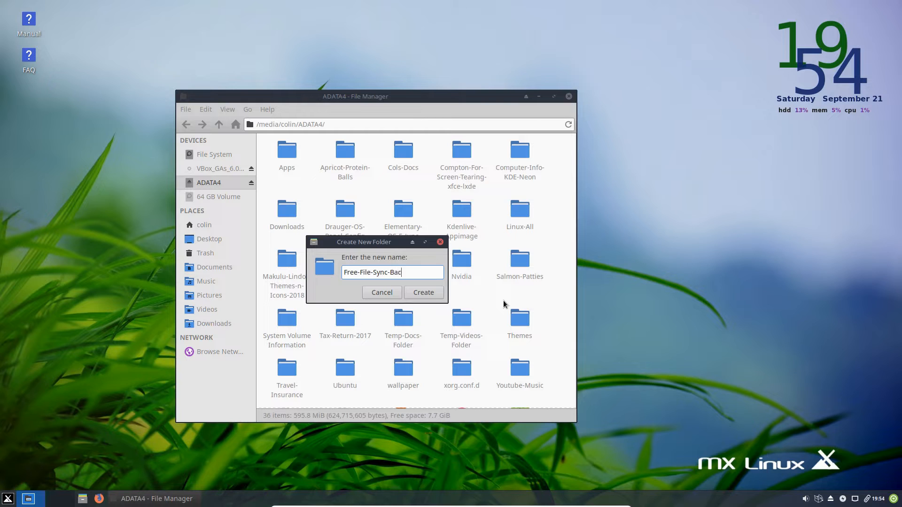
pyautogui.write('kup')
pyautogui.press('Return')
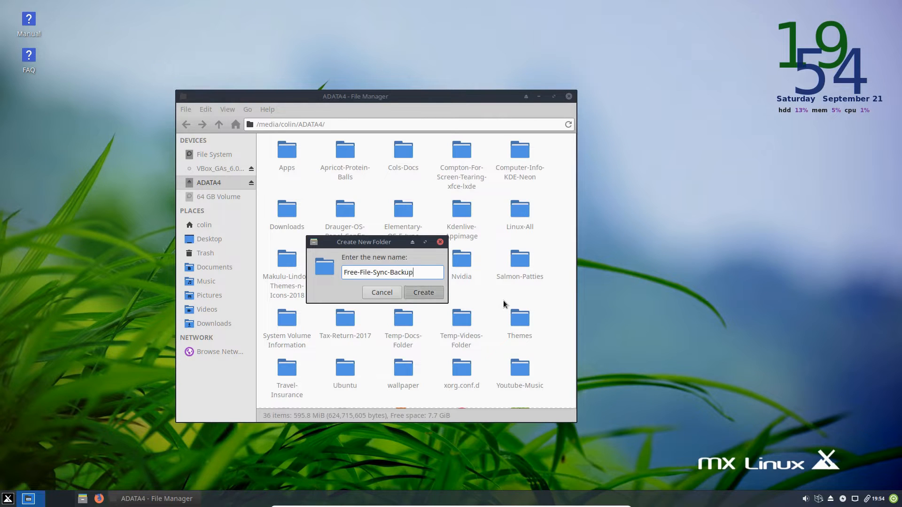
# Create Documents and Downloads subfolders inside the Free-File-Sync-Backup folder.
pyautogui.doubleClick(462, 206)
pyautogui.rightClick(316, 173)
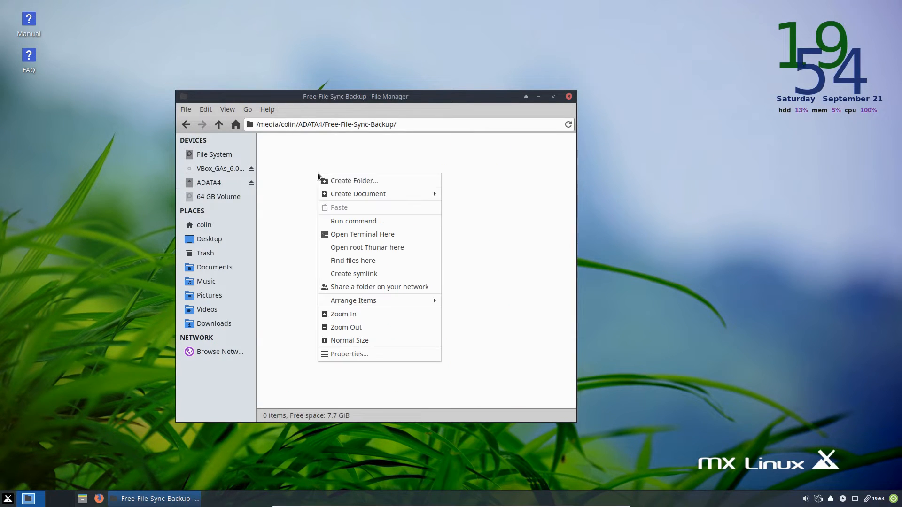
pyautogui.click(338, 181)
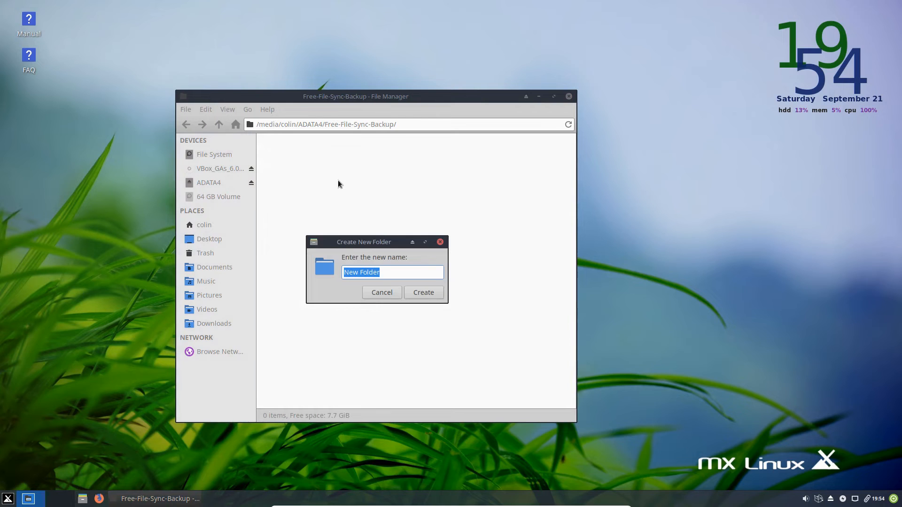
pyautogui.write('Documents')
pyautogui.press('Return')
pyautogui.rightClick(339, 183)
pyautogui.click(355, 188)
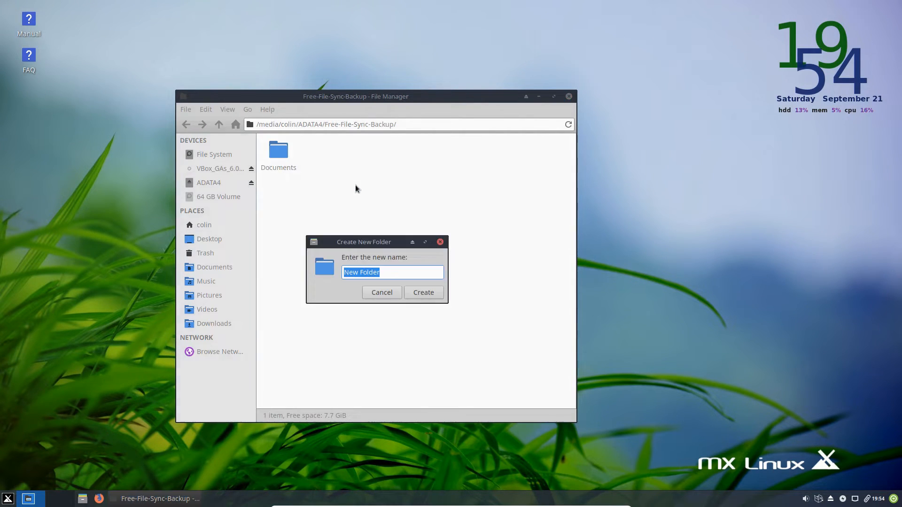
pyautogui.write('Downloads')
pyautogui.press('Return')
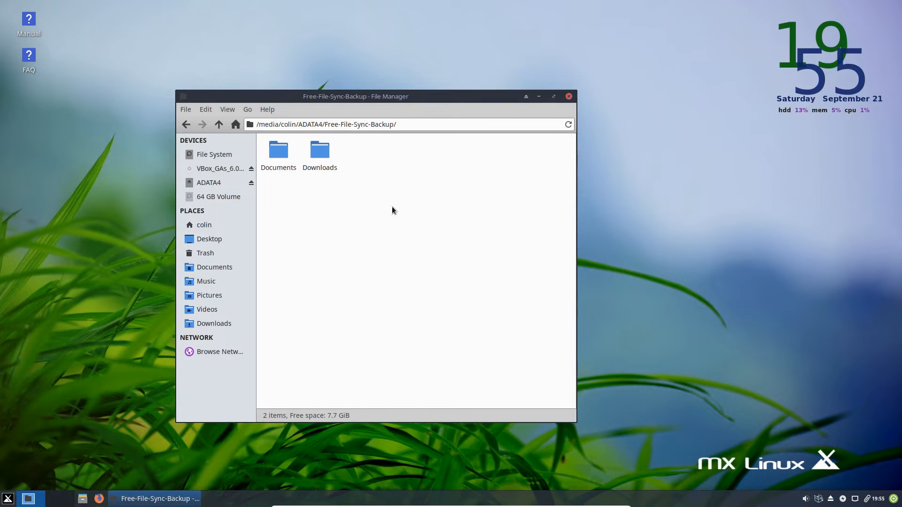
# Add Music and Pictures subfolders to the Free-File-Sync-Backup folder.
pyautogui.rightClick(391, 164)
pyautogui.click(408, 169)
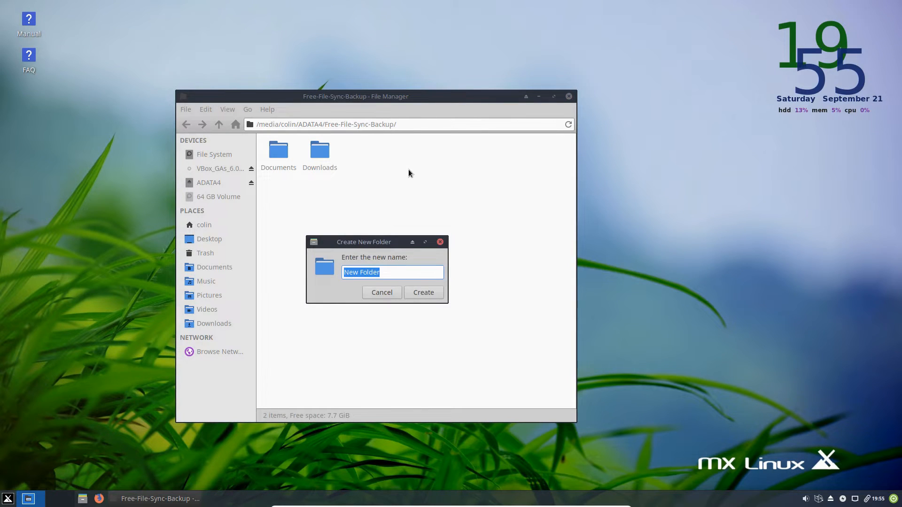
pyautogui.write('Music')
pyautogui.press('Return')
pyautogui.rightClick(404, 236)
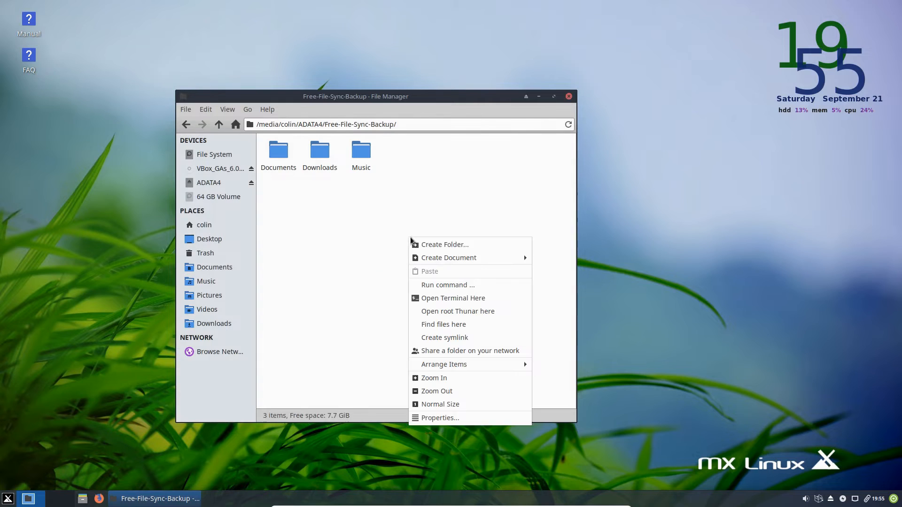
pyautogui.click(429, 242)
pyautogui.write('Pictures')
pyautogui.press('Return')
# Add a Videos subfolder to the Free-File-Sync-Backup folder and close the file manager.
pyautogui.rightClick(429, 241)
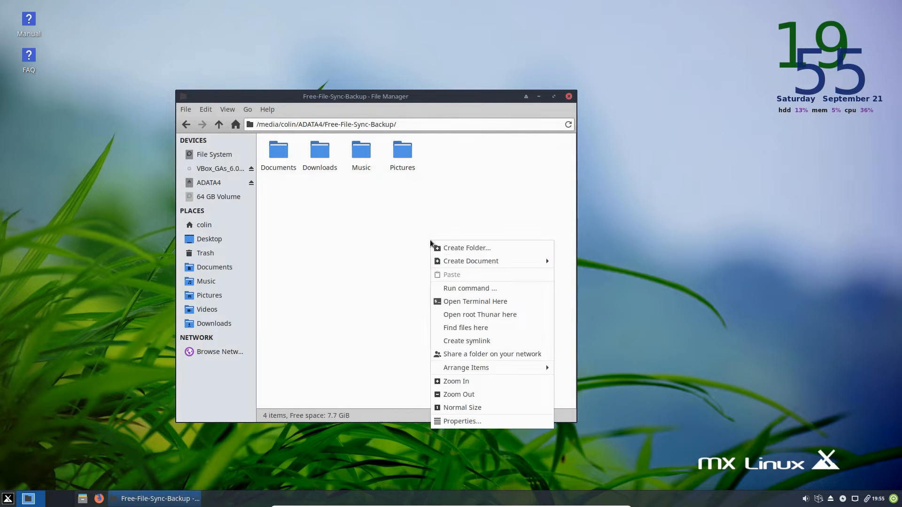
pyautogui.click(453, 244)
pyautogui.write('Videos')
pyautogui.press('Return')
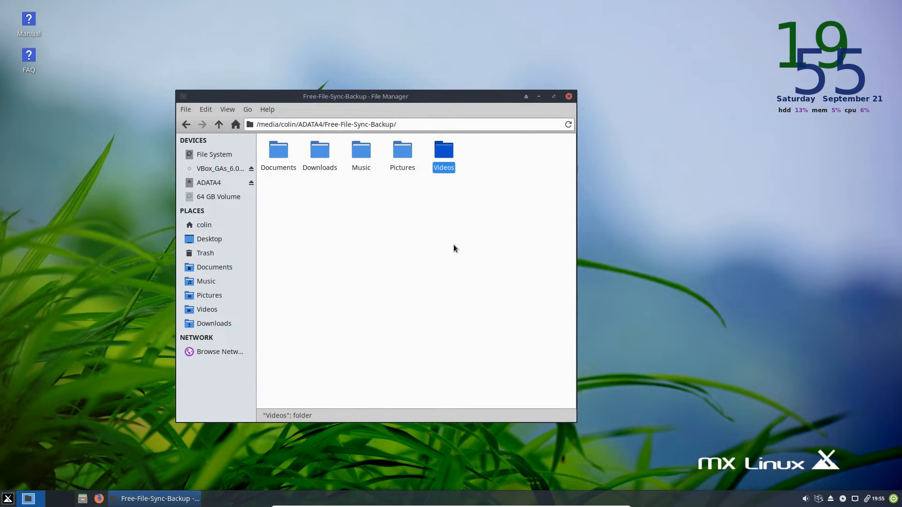
pyautogui.click(568, 98)
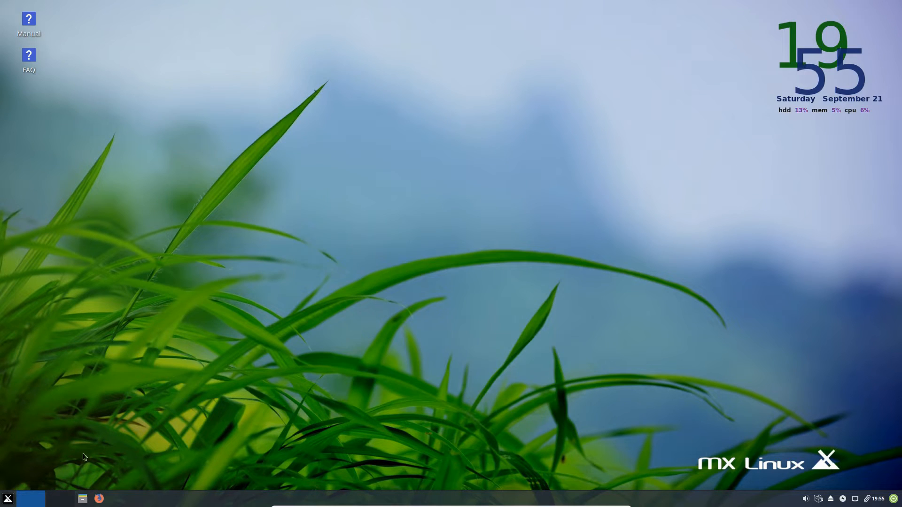
# Launch Free File Sync by searching the application menu for "free" and start a new configuration.
pyautogui.click(8, 501)
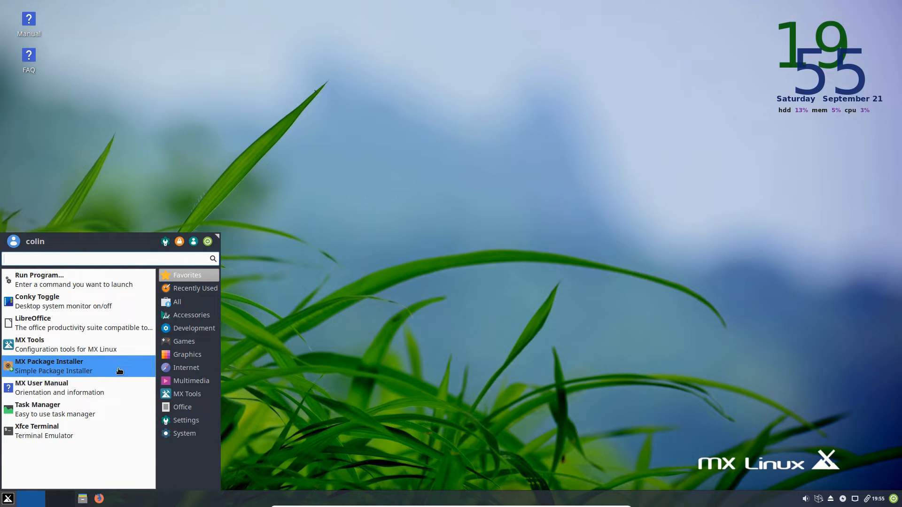
pyautogui.write('free')
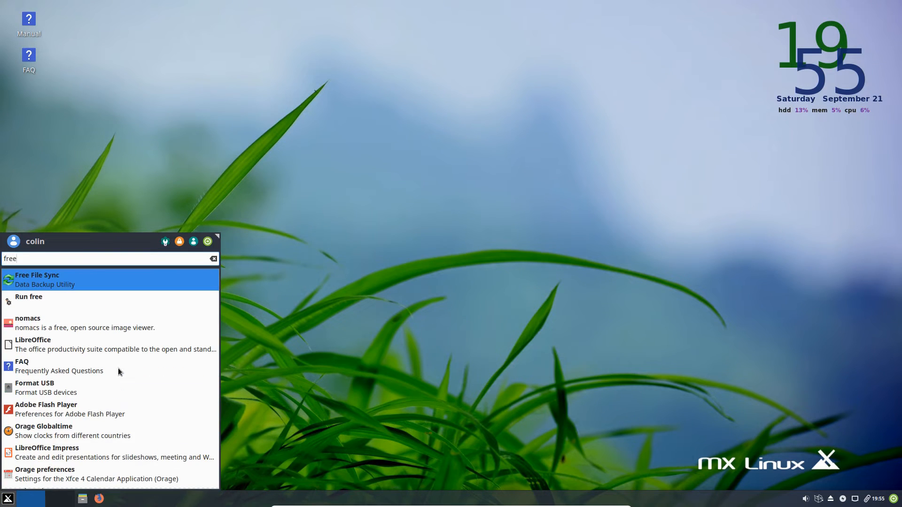
pyautogui.press('Return')
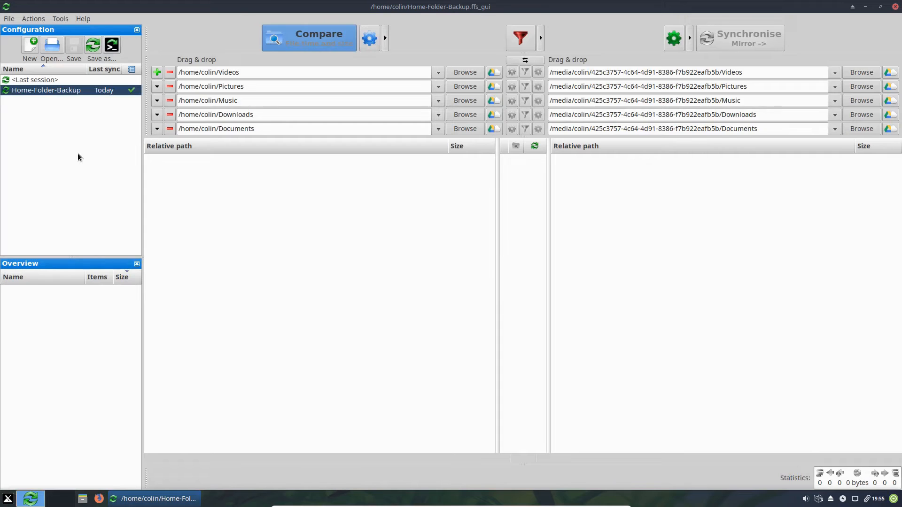
pyautogui.click(32, 46)
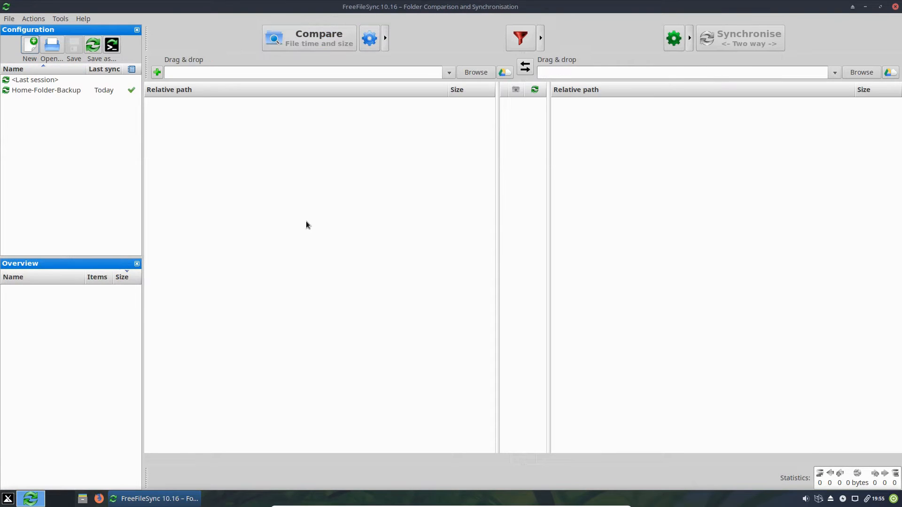
# Set the home Documents folder as the source of the first folder pair.
pyautogui.click(470, 73)
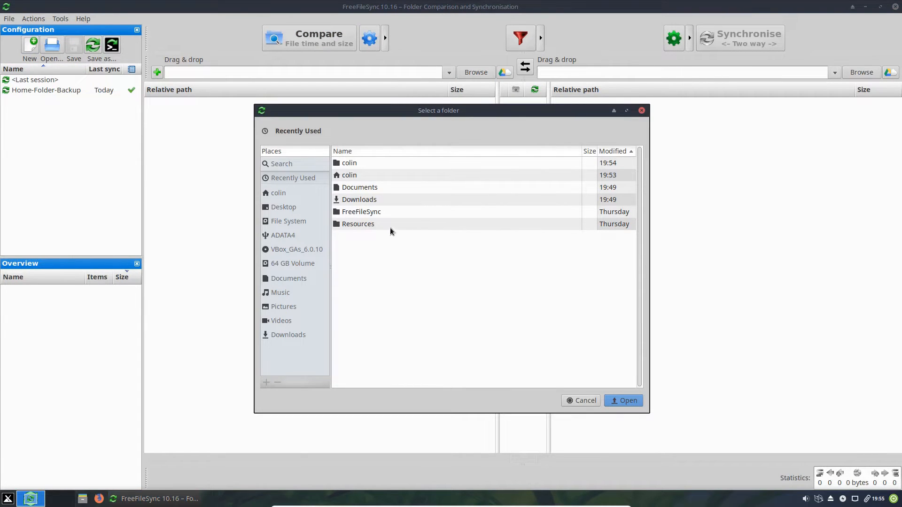
pyautogui.click(277, 193)
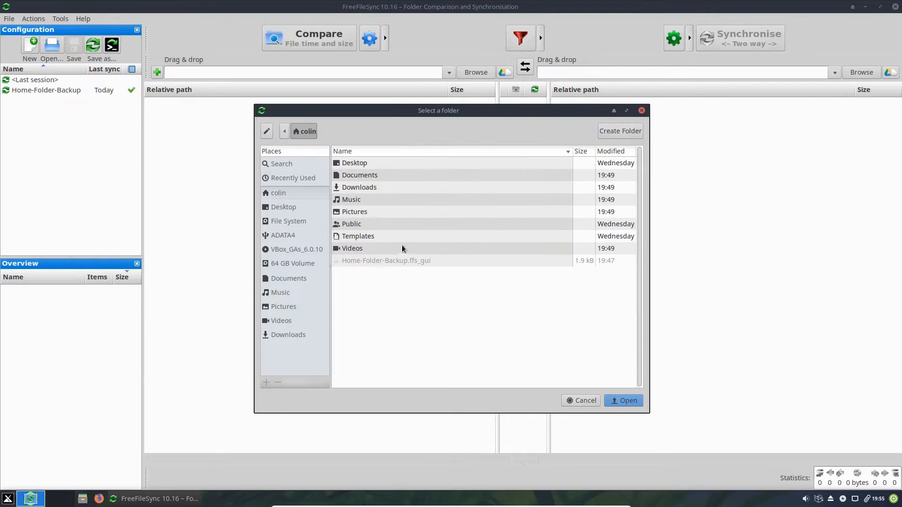
pyautogui.doubleClick(368, 175)
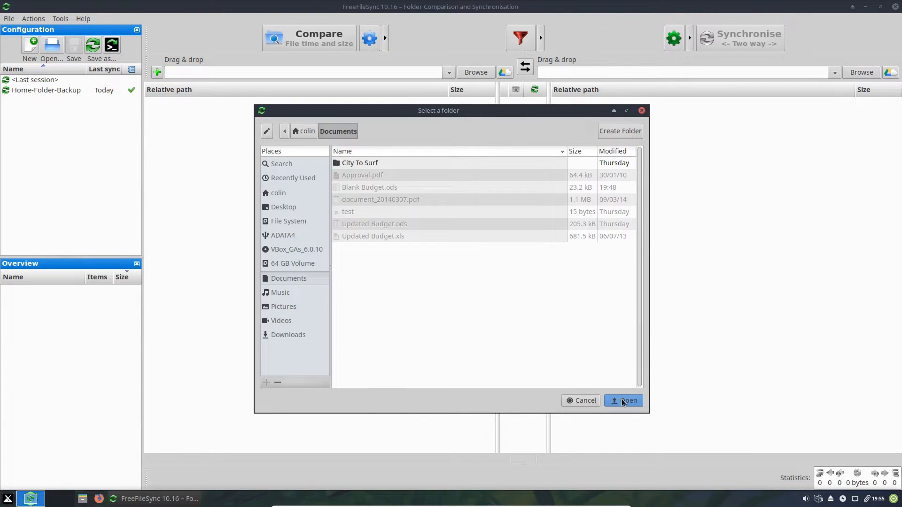
pyautogui.click(622, 401)
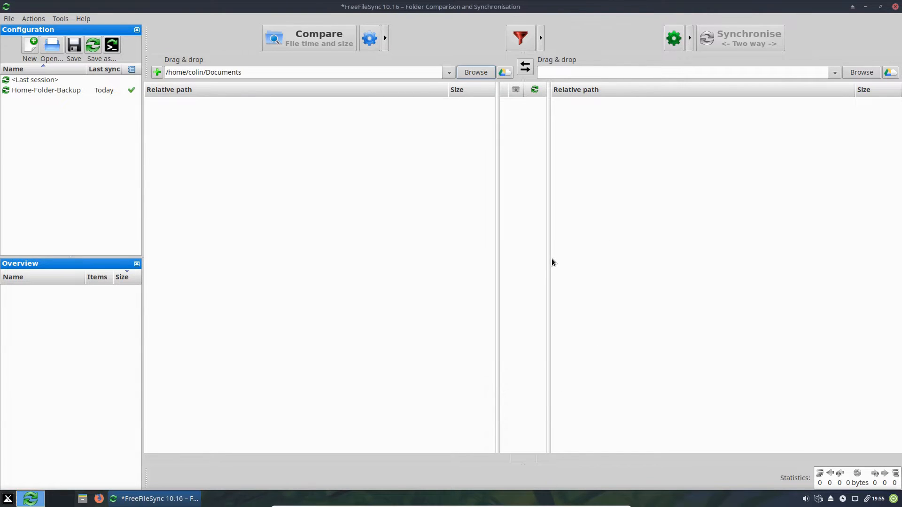
# Choose the Documents folder in Free-File-Sync-Backup on ADATA4 as the target of the folder pair.
pyautogui.click(857, 74)
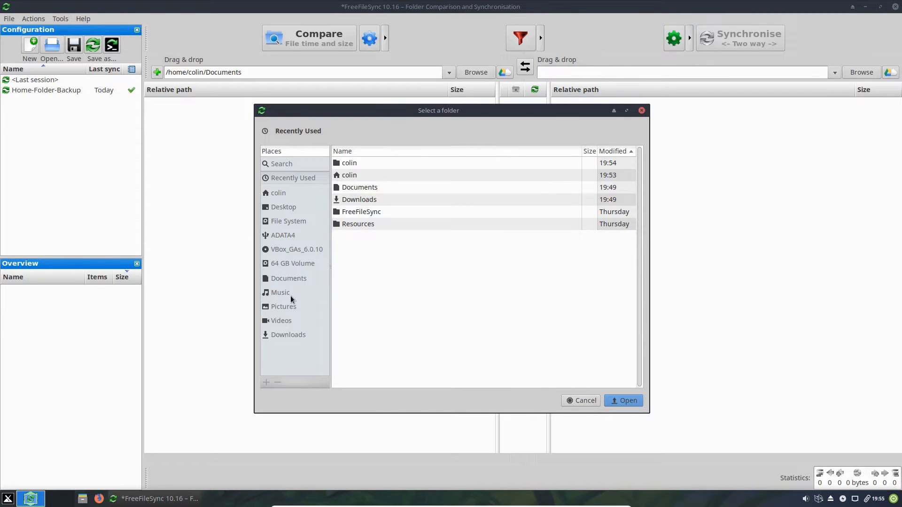
pyautogui.click(282, 236)
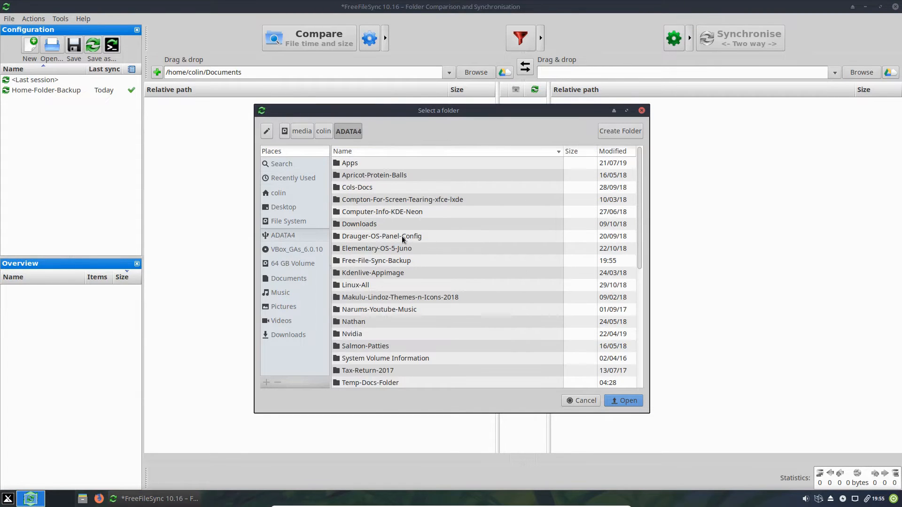
pyautogui.doubleClick(376, 262)
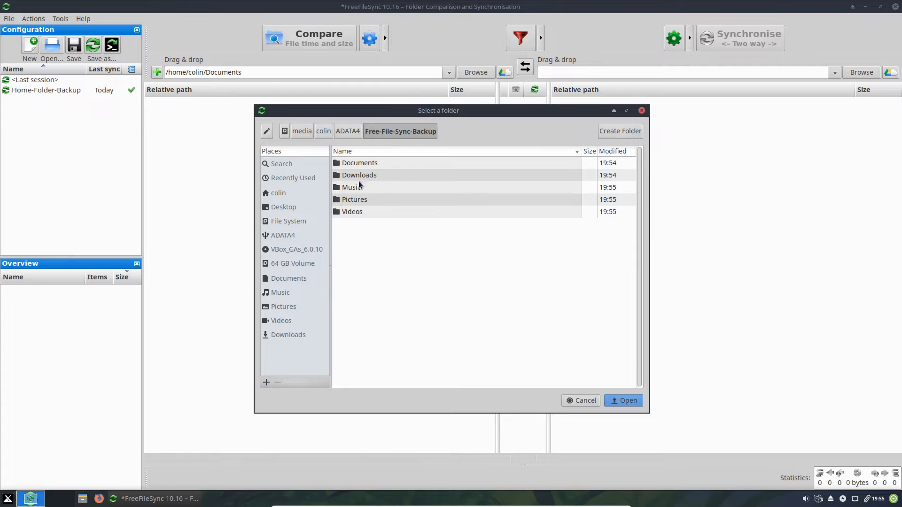
pyautogui.click(359, 164)
pyautogui.doubleClick(362, 163)
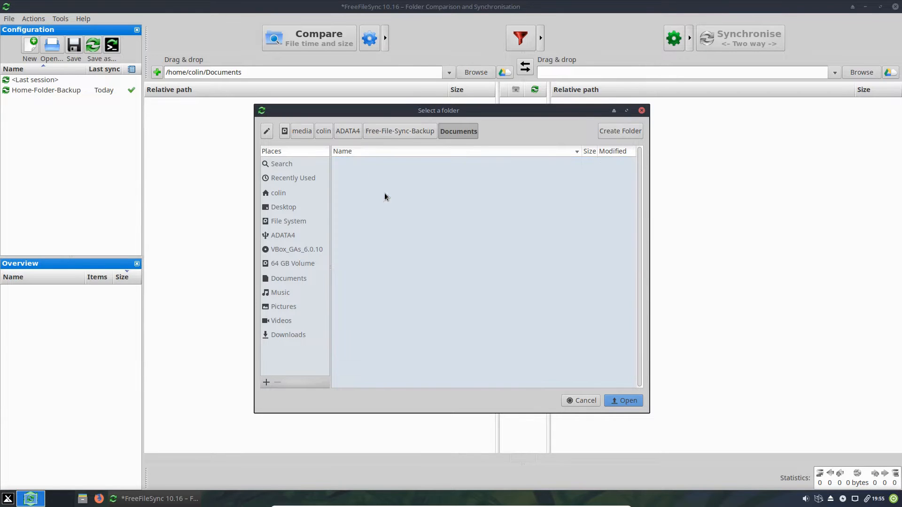
# Accept the Documents backup folder as the target and add a folder pair with the home Downloads folder as its source.
pyautogui.click(607, 402)
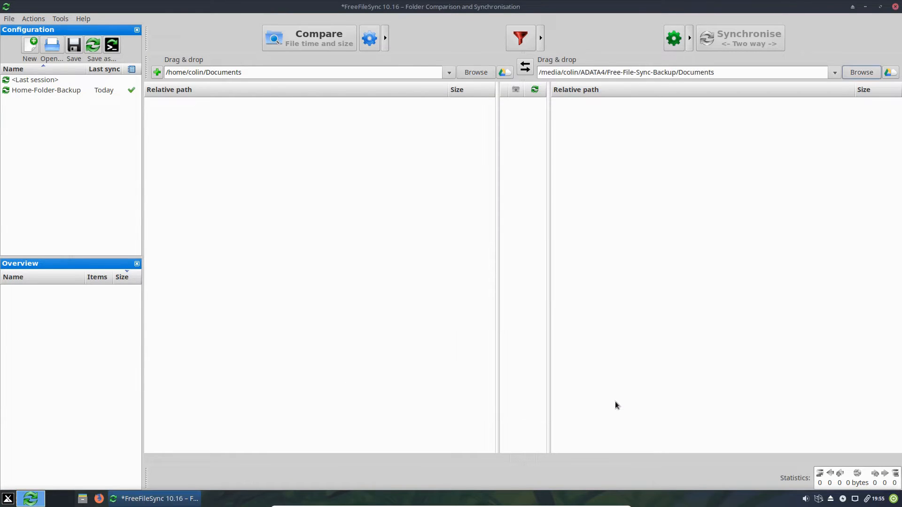
pyautogui.click(156, 72)
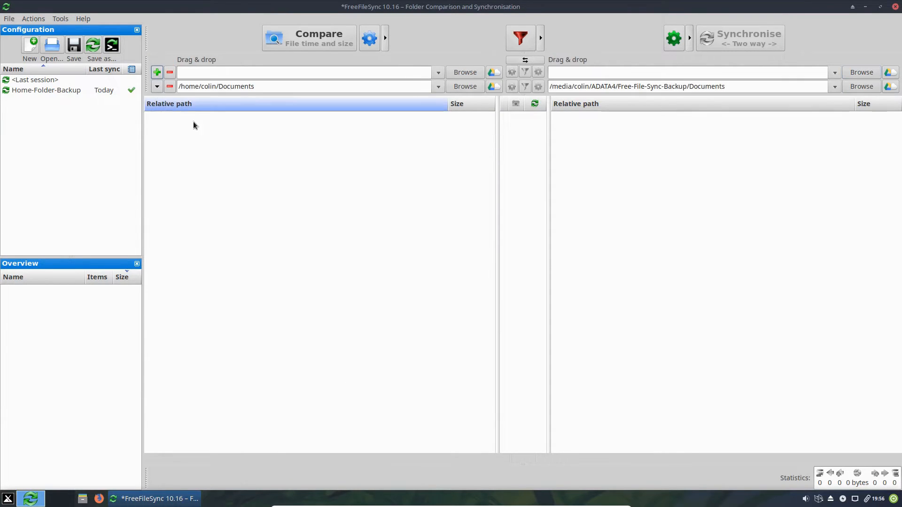
pyautogui.click(459, 74)
pyautogui.click(281, 193)
pyautogui.doubleClick(361, 191)
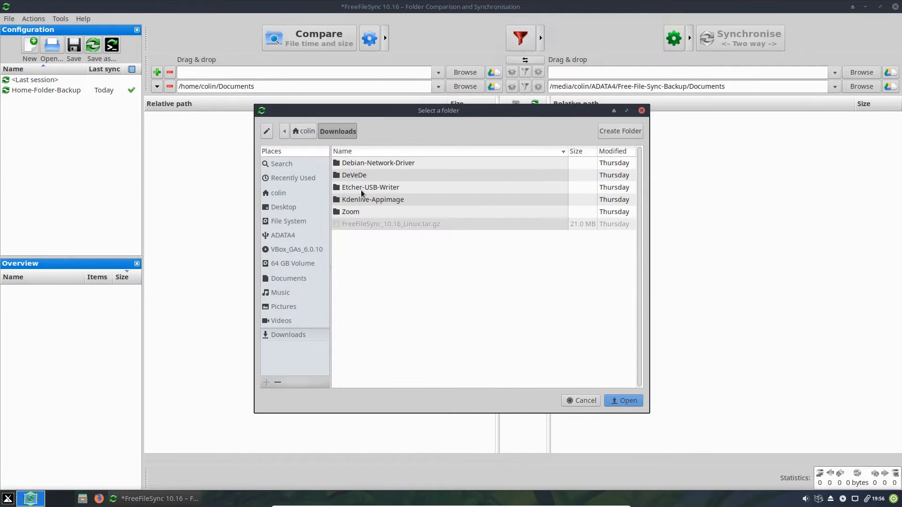
pyautogui.click(614, 398)
# Set the new pair's target to the Downloads folder inside Free-File-Sync-Backup on the ADATA4 drive.
pyautogui.click(861, 72)
pyautogui.click(285, 236)
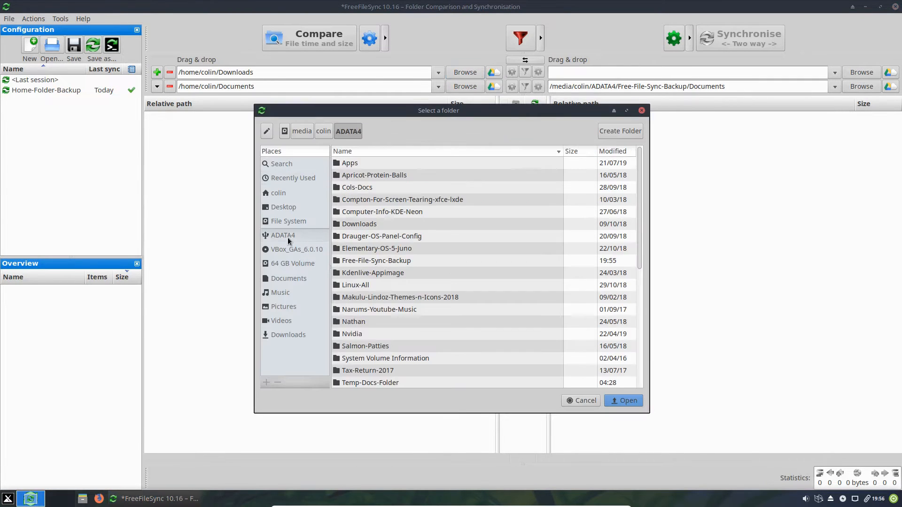
pyautogui.doubleClick(359, 262)
pyautogui.doubleClick(358, 176)
pyautogui.click(623, 401)
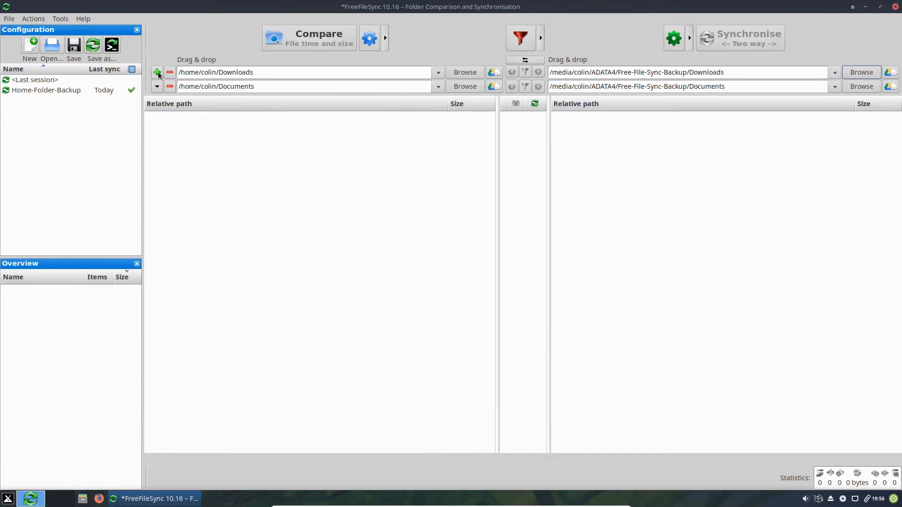
# Add a folder pair syncing the home Music folder with Free-File-Sync-Backup/Music on the ADATA4 drive.
pyautogui.click(465, 72)
pyautogui.click(281, 193)
pyautogui.doubleClick(347, 188)
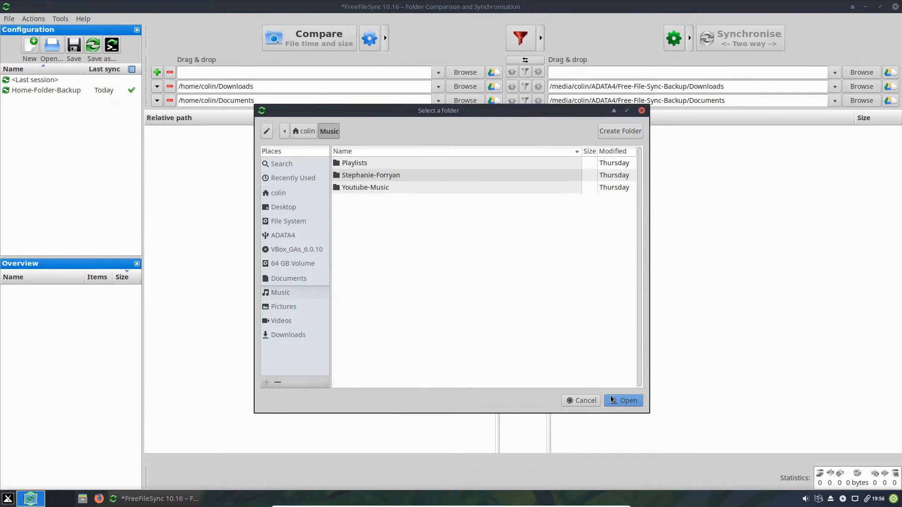
pyautogui.click(623, 400)
pyautogui.click(861, 72)
pyautogui.click(284, 236)
pyautogui.doubleClick(360, 259)
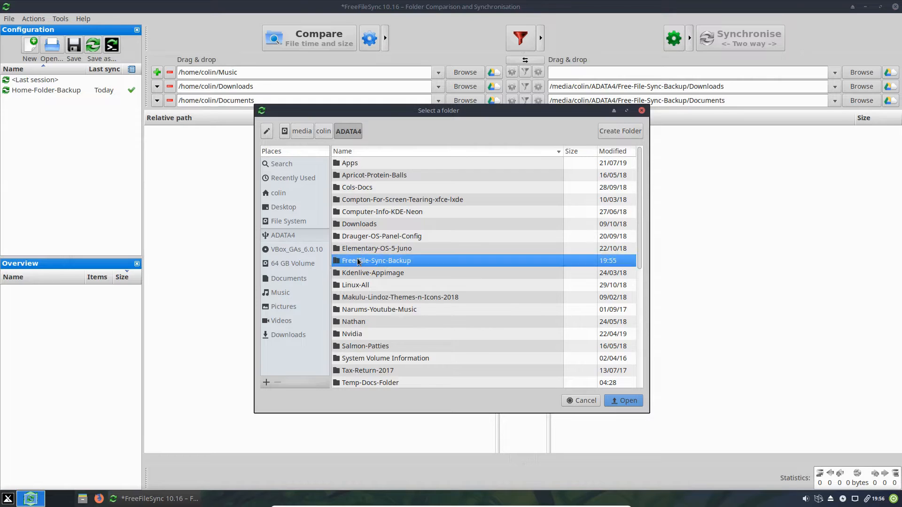
pyautogui.doubleClick(355, 190)
pyautogui.click(624, 400)
# Add a folder pair syncing the home Pictures folder with Free-File-Sync-Backup/Pictures on the ADATA4 drive.
pyautogui.click(157, 72)
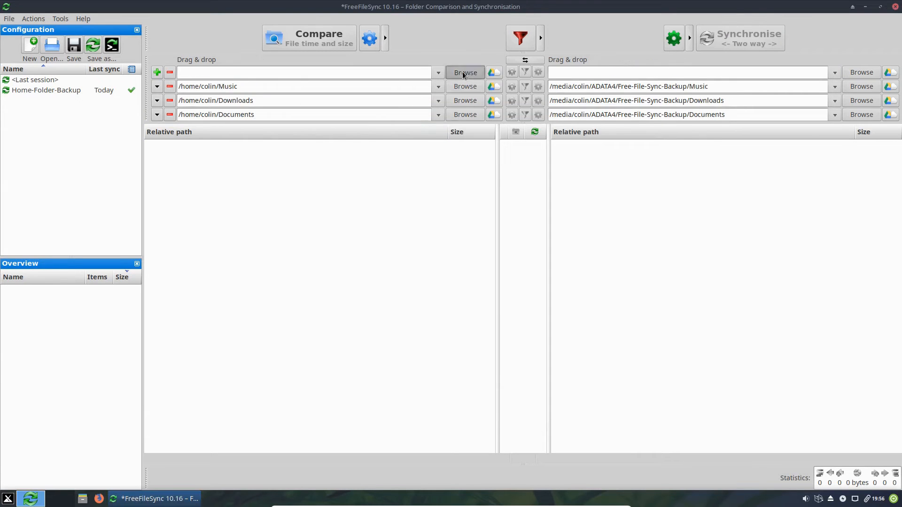
pyautogui.click(465, 72)
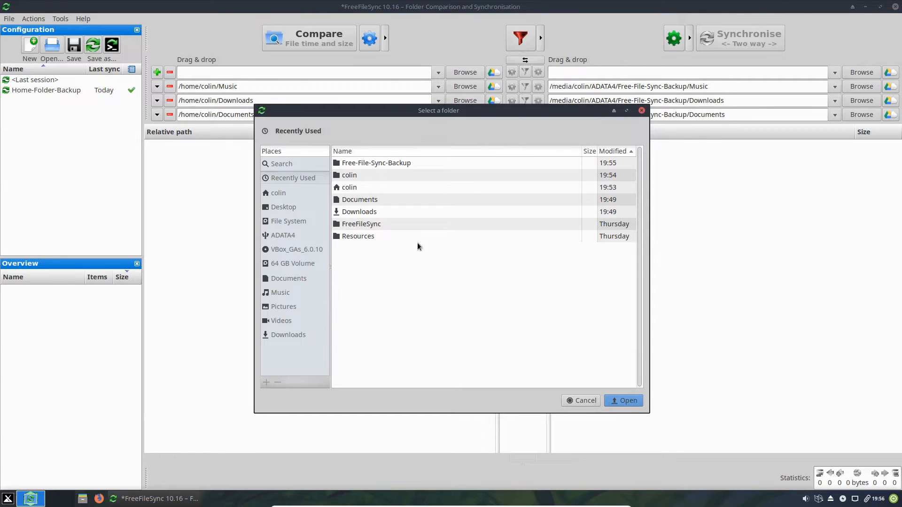
pyautogui.click(278, 193)
pyautogui.doubleClick(357, 212)
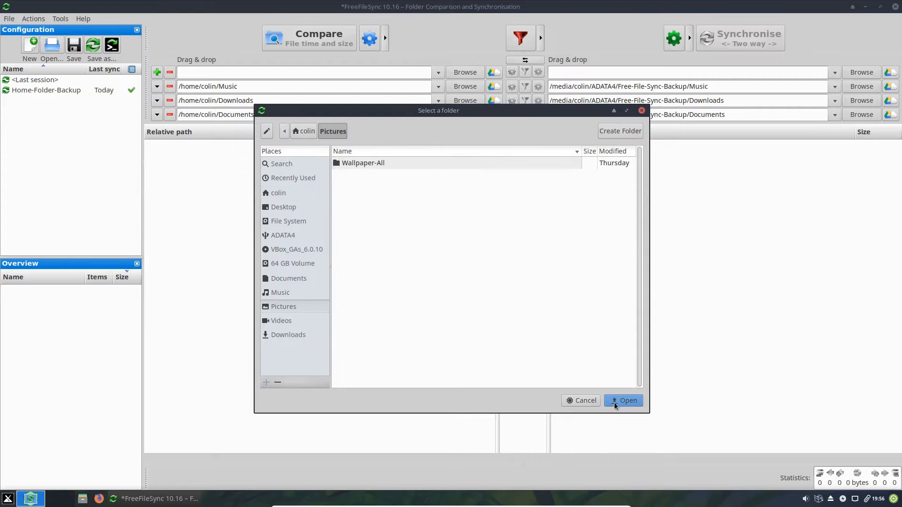
pyautogui.click(624, 400)
pyautogui.click(861, 72)
pyautogui.click(282, 235)
pyautogui.doubleClick(352, 211)
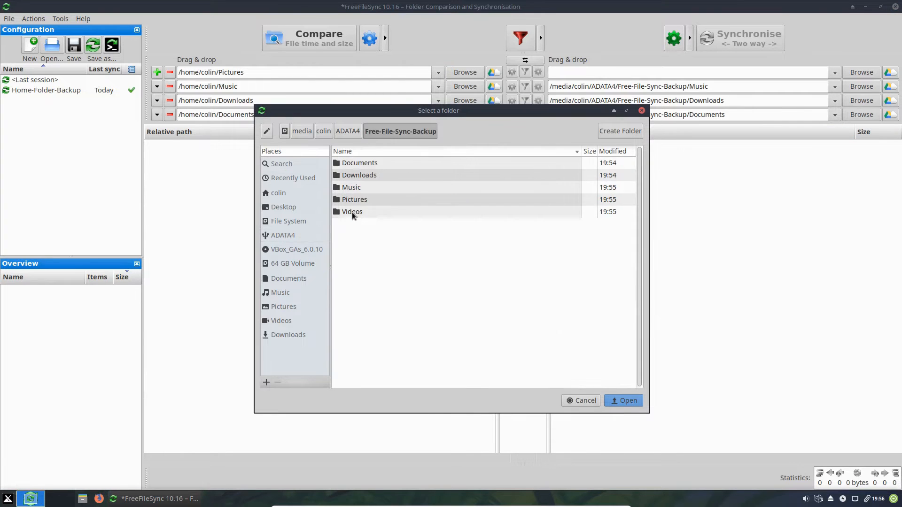
pyautogui.doubleClick(353, 200)
pyautogui.click(624, 400)
# Add a folder pair syncing the home Videos folder with Free-File-Sync-Backup/Videos on the ADATA4 drive.
pyautogui.click(157, 71)
pyautogui.click(465, 72)
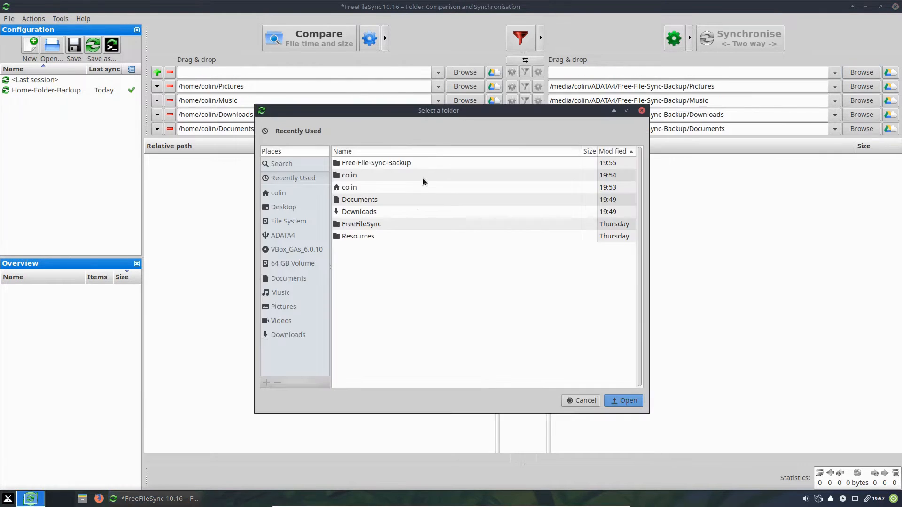
pyautogui.click(278, 193)
pyautogui.doubleClick(359, 248)
pyautogui.click(623, 401)
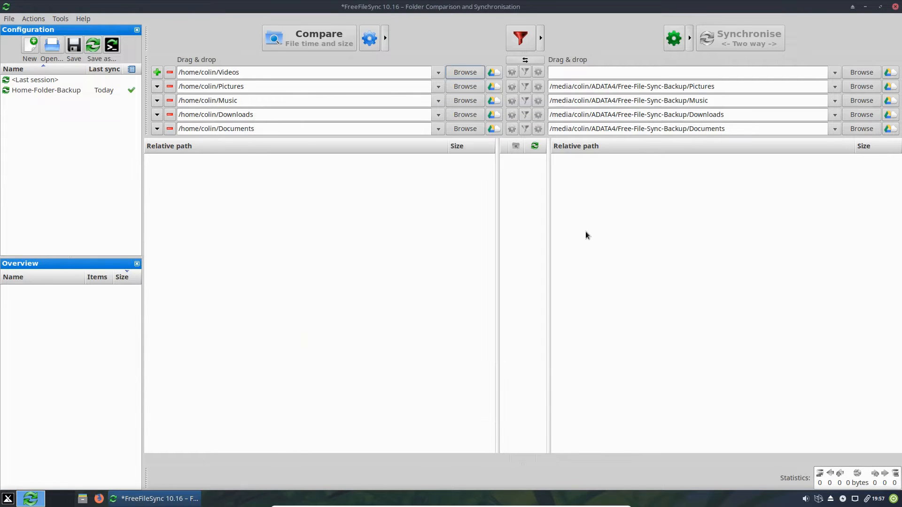
pyautogui.click(860, 72)
pyautogui.click(283, 235)
pyautogui.doubleClick(361, 259)
pyautogui.doubleClick(354, 212)
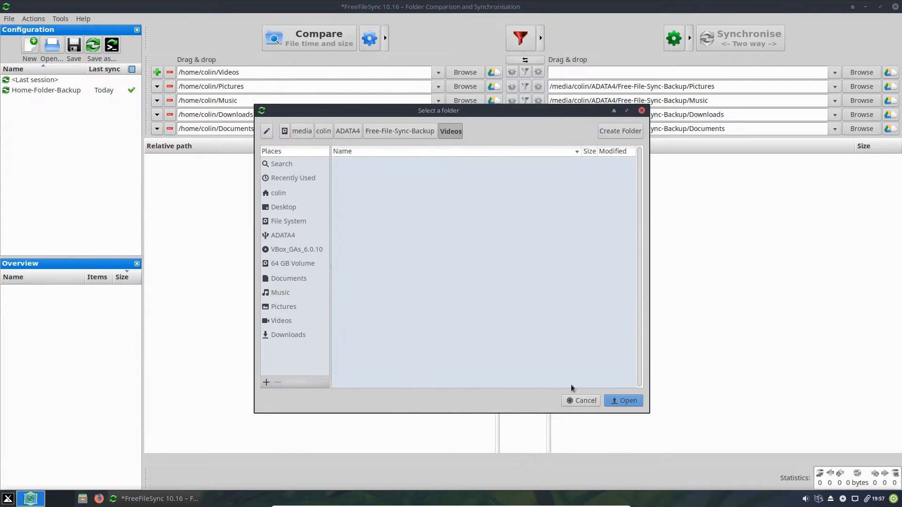
pyautogui.click(623, 400)
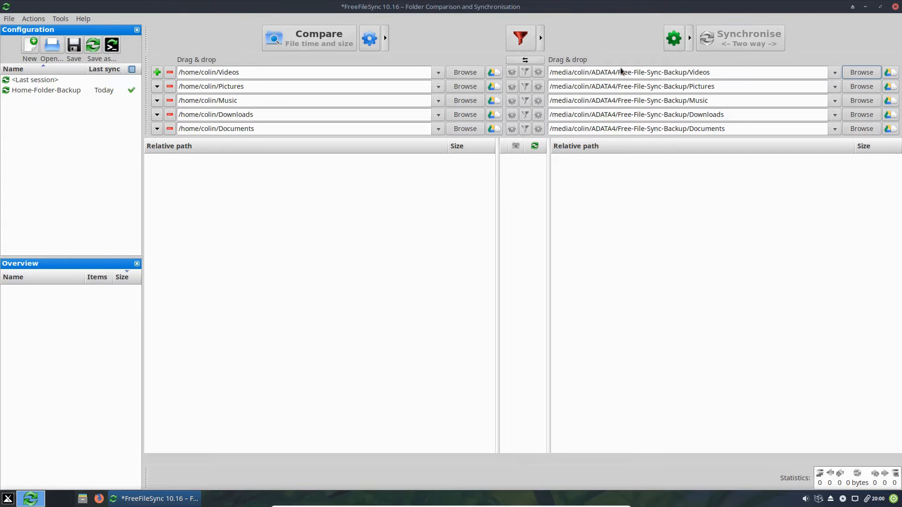
# Run the two-way synchronisation of all five folder pairs and close its summary when it finishes.
pyautogui.click(748, 41)
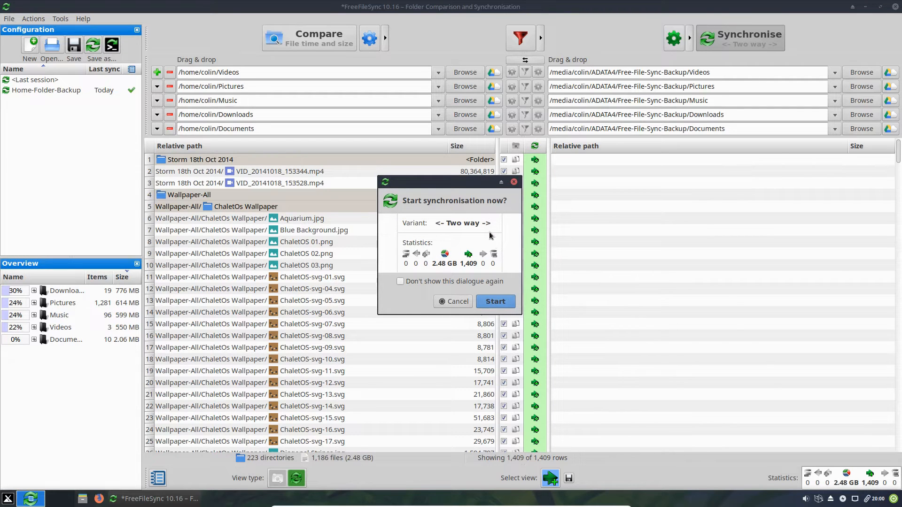
pyautogui.moveTo(496, 177); pyautogui.dragTo(477, 201)
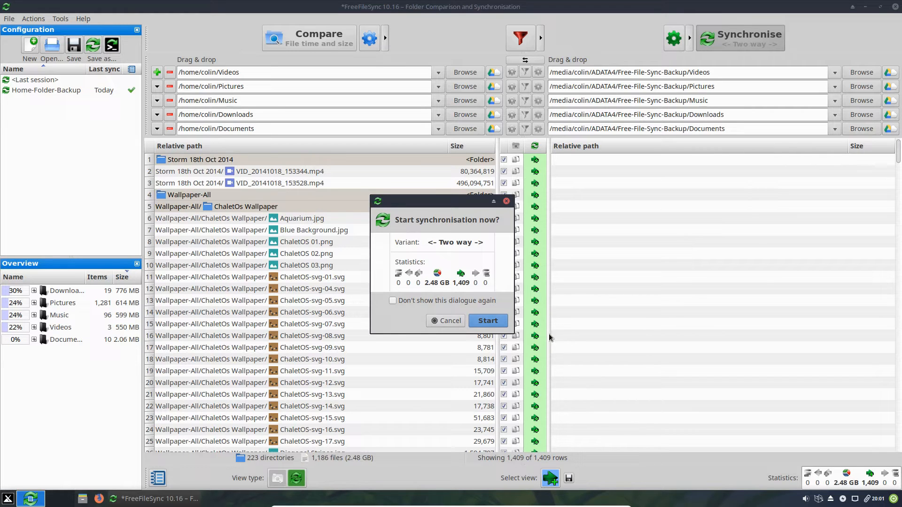
pyautogui.click(482, 322)
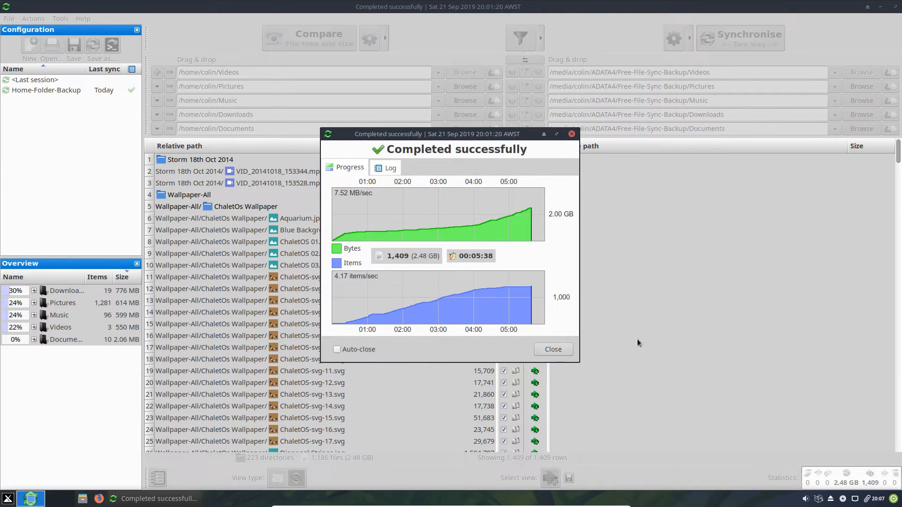
pyautogui.click(554, 348)
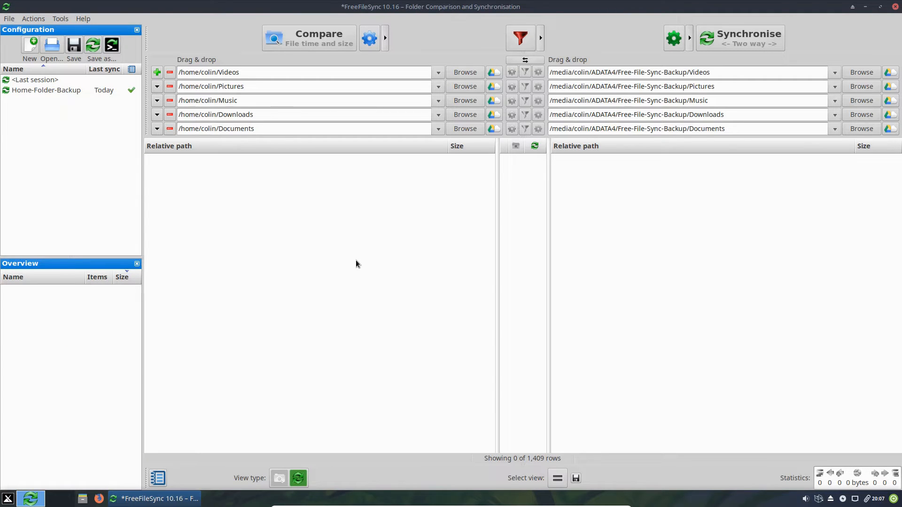
# Save the current sync configuration in the home folder as USB-Adata-Backup.ffs_gui.
pyautogui.click(93, 45)
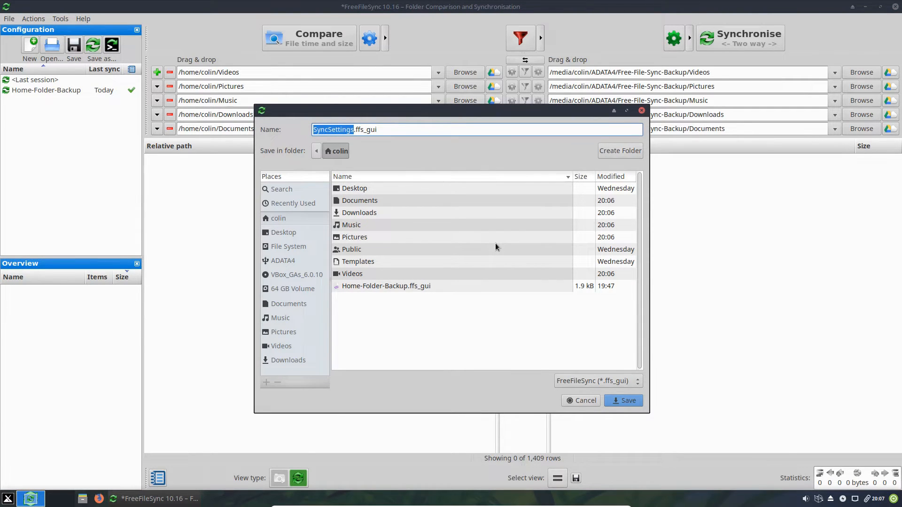
pyautogui.write('US')
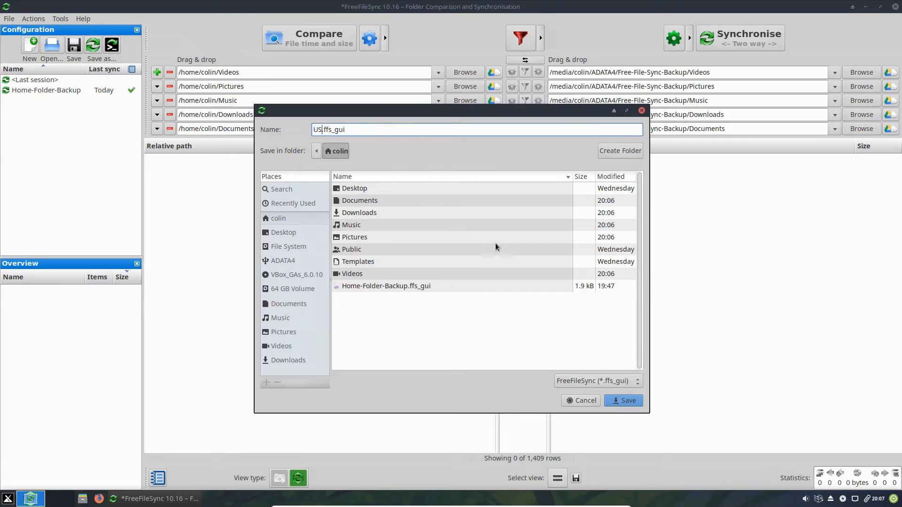
pyautogui.write('B-Adata-Backup')
pyautogui.click(624, 402)
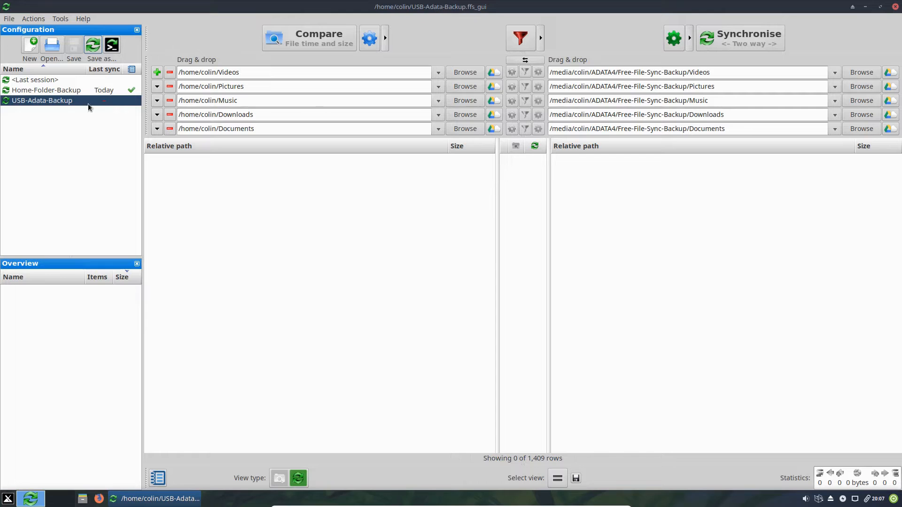
# Load the Home-Folder-Backup, USB-Adata-Backup and last-session configurations in turn to compare their folder pairs.
pyautogui.click(36, 91)
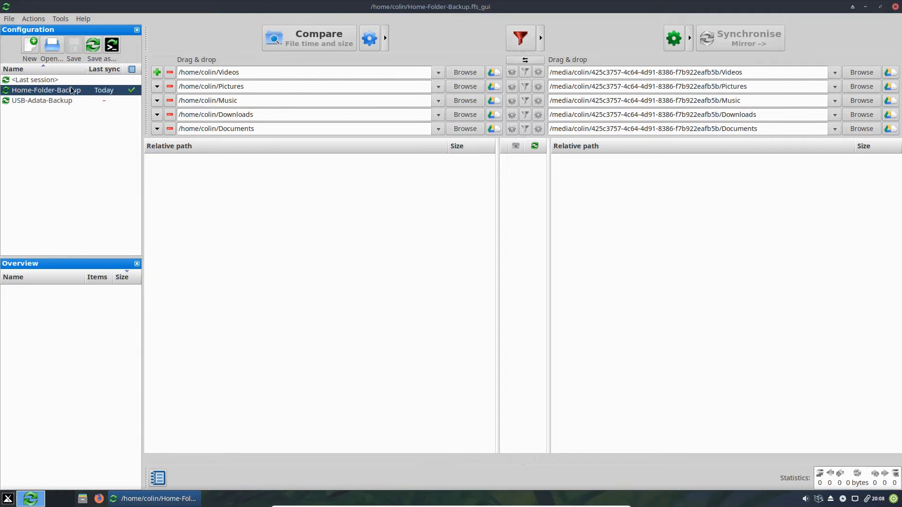
pyautogui.click(30, 100)
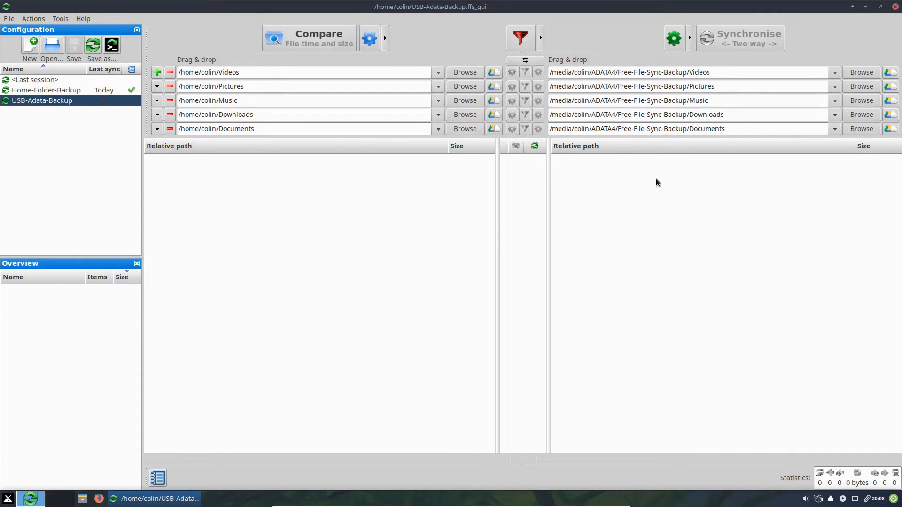
pyautogui.click(35, 79)
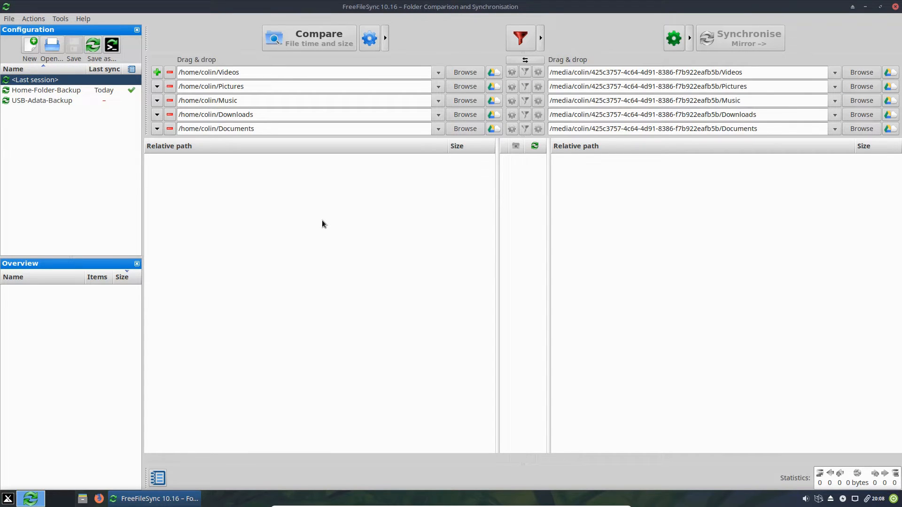
# Switch to the file manager and look at the saved FreeFileSync session files in the home folder.
pyautogui.click(82, 498)
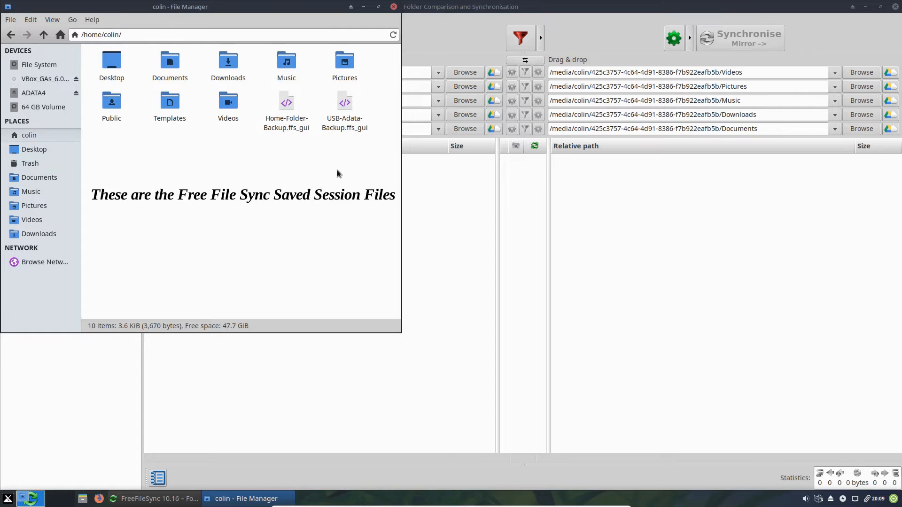
pyautogui.click(278, 129)
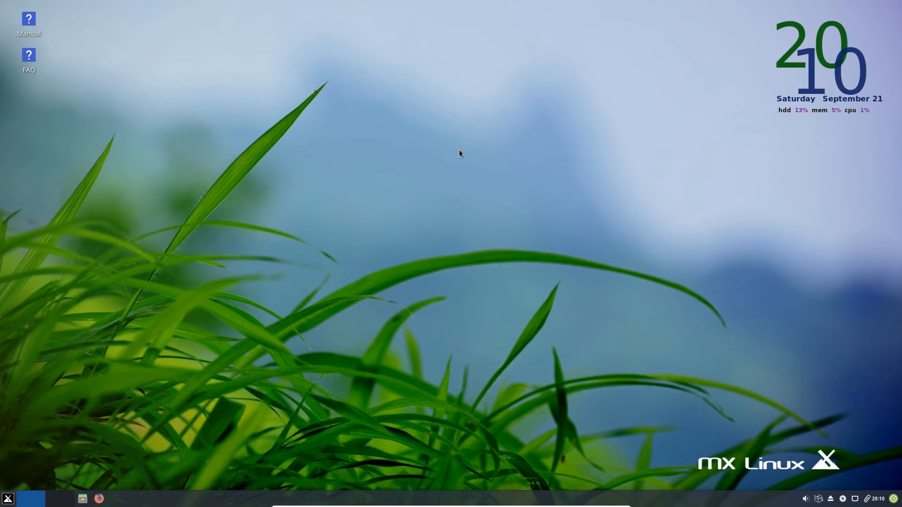
pyautogui.click(82, 499)
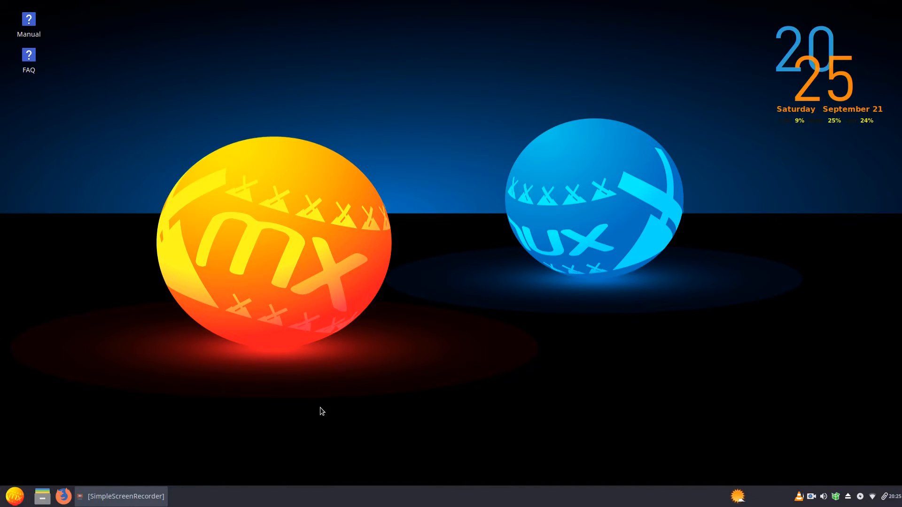
# Check the Downloads folder for the FreeFileSync archive in the file manager and show the home folder's hidden files.
pyautogui.click(42, 497)
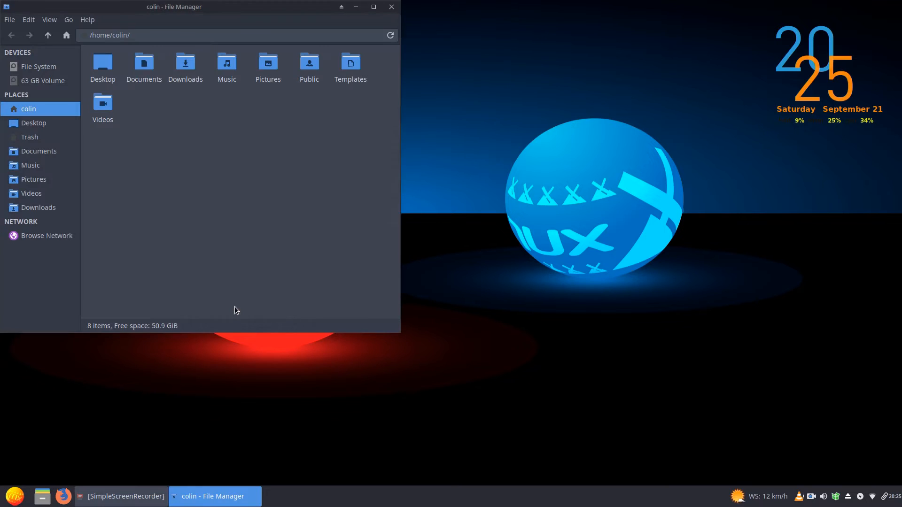
pyautogui.doubleClick(188, 66)
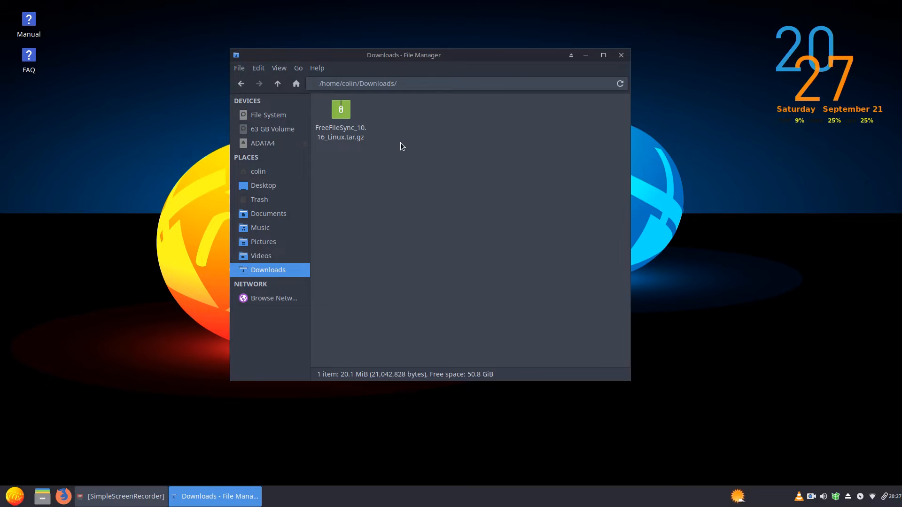
pyautogui.click(258, 171)
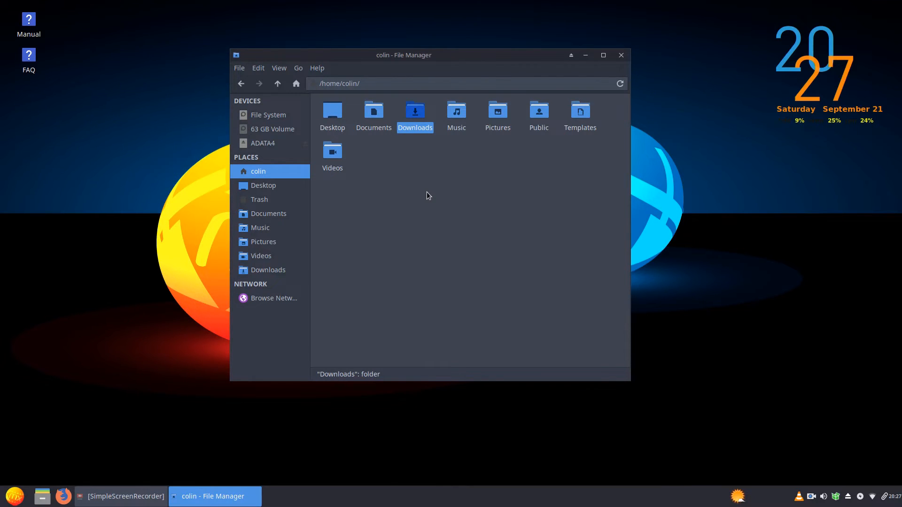
pyautogui.hotkey('ctrl', 'h')
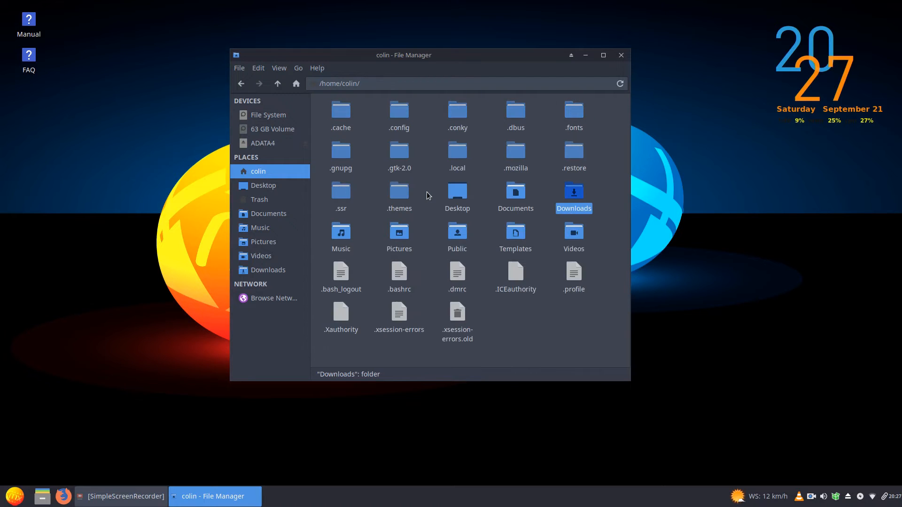
# Create a hidden folder named .free-File-Sync in the home folder.
pyautogui.rightClick(534, 325)
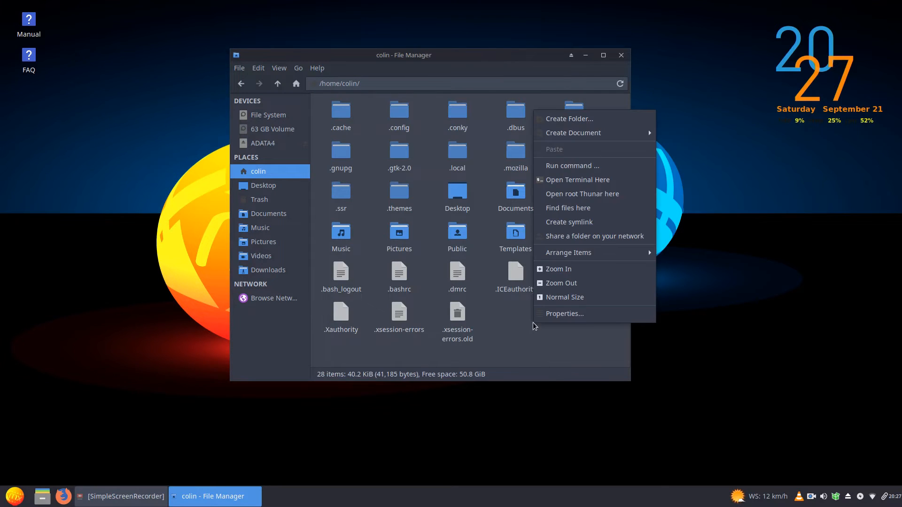
pyautogui.click(564, 118)
pyautogui.write('.f')
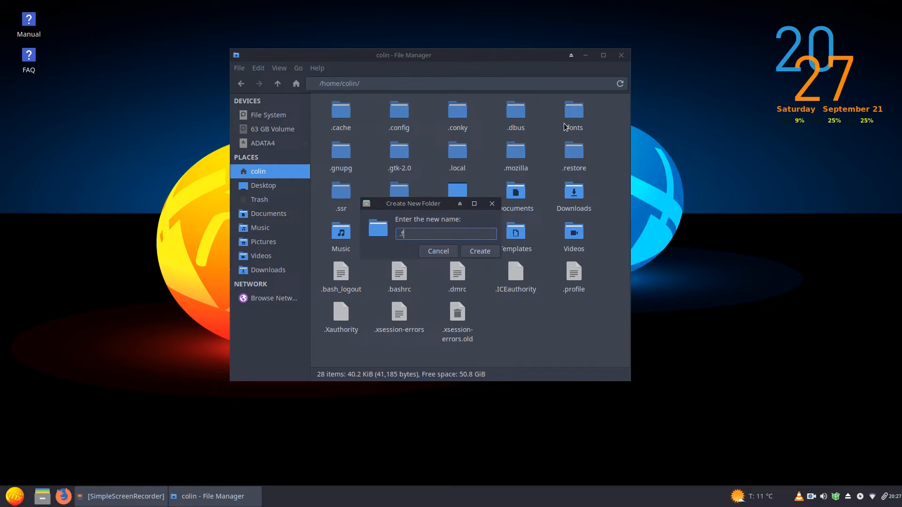
pyautogui.write('ree-File-Sync')
pyautogui.press('Return')
# Copy the FreeFileSync_10.16_Linux.tar.gz archive from Downloads into the hidden .free-File-Sync folder in the home folder.
pyautogui.doubleClick(342, 232)
pyautogui.rightClick(336, 114)
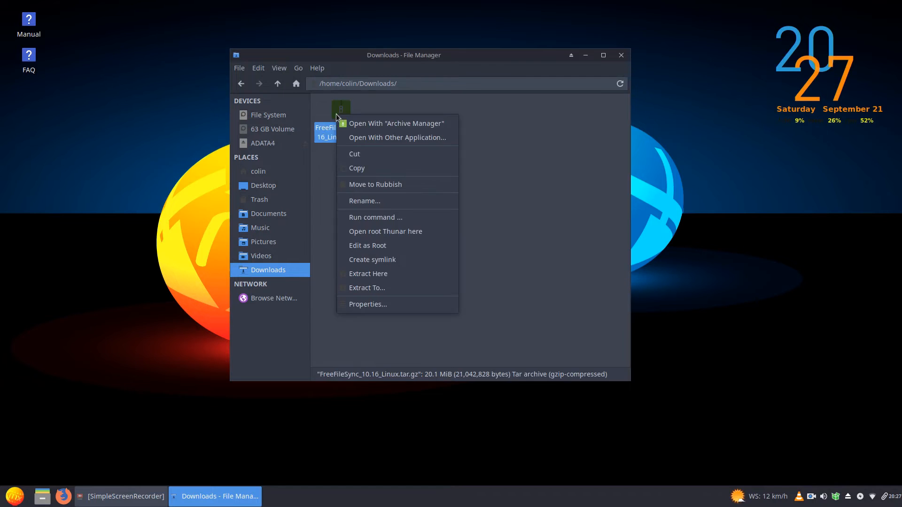
pyautogui.click(357, 171)
pyautogui.click(258, 171)
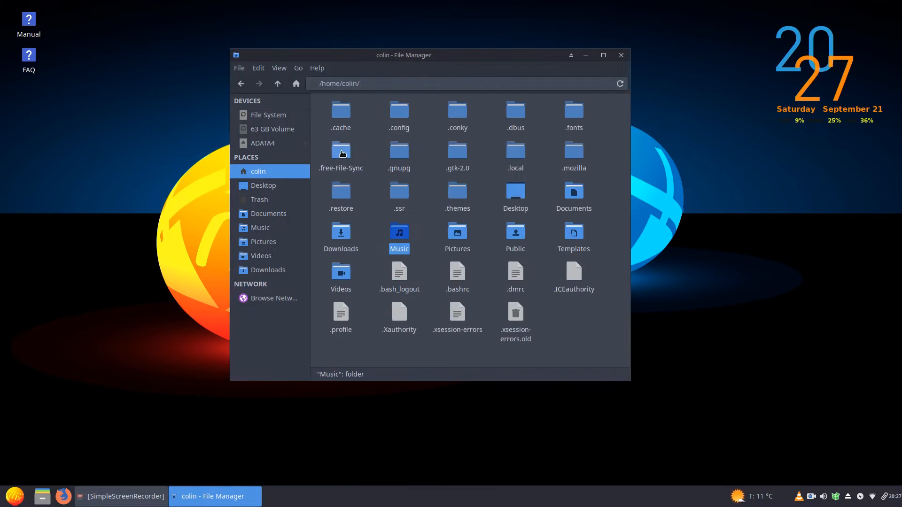
pyautogui.doubleClick(394, 147)
pyautogui.rightClick(390, 151)
pyautogui.click(420, 192)
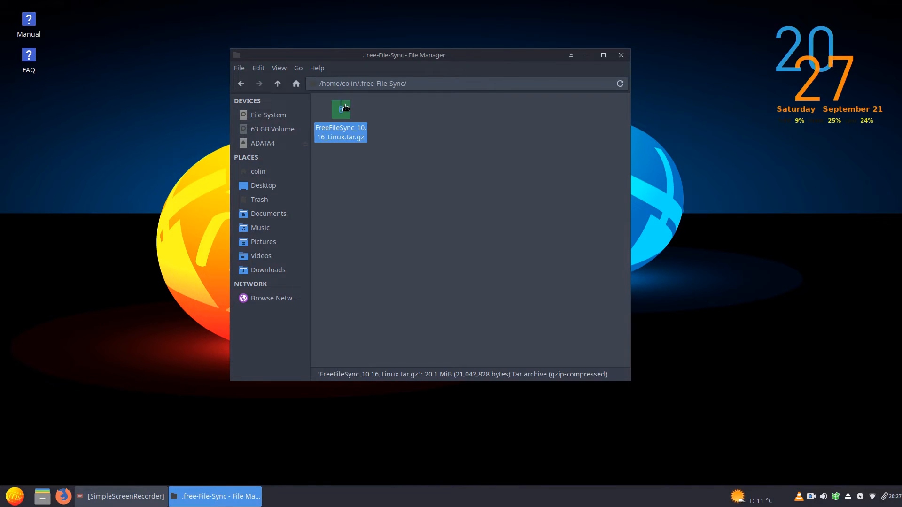
# Extract the FreeFileSync archive inside the .free-File-Sync folder and close the file manager.
pyautogui.rightClick(343, 109)
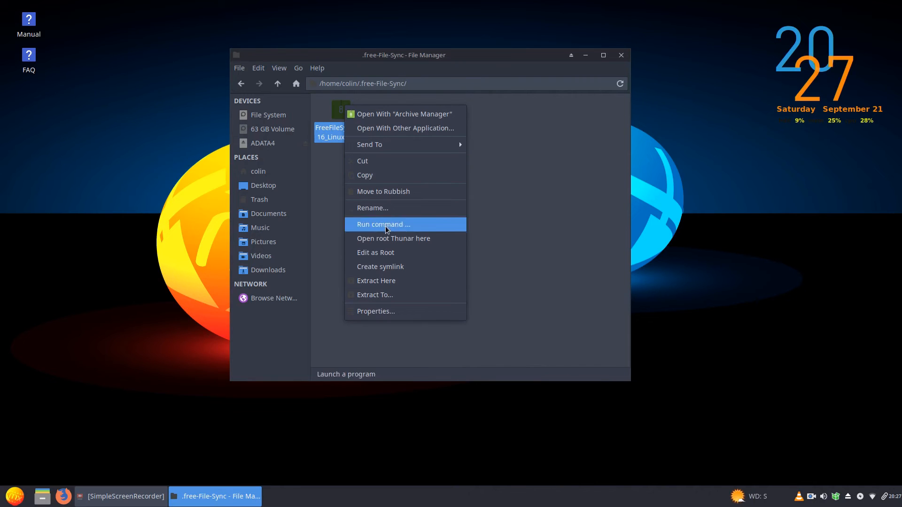
pyautogui.click(387, 280)
pyautogui.click(620, 55)
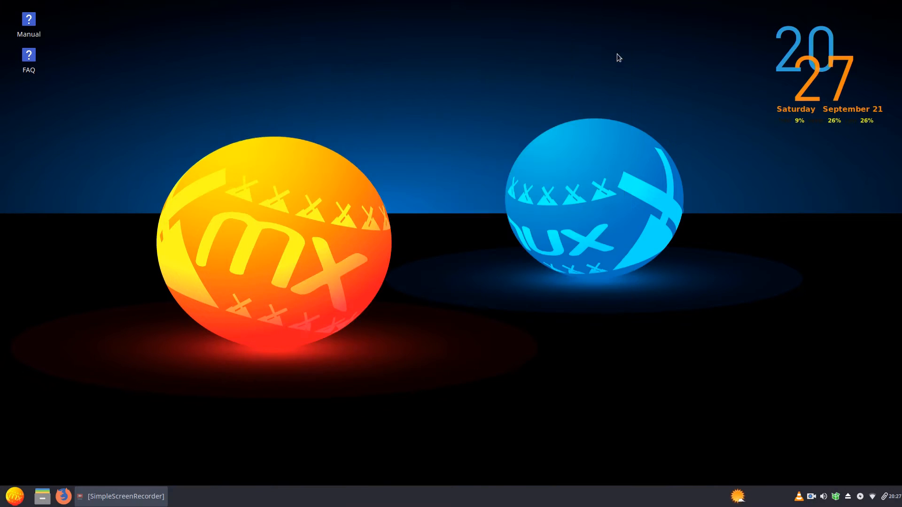
# In MX Menu Editor, add a custom application named Free File Sync with the comment Data Backup Utility.
pyautogui.press('super')
pyautogui.write('menu')
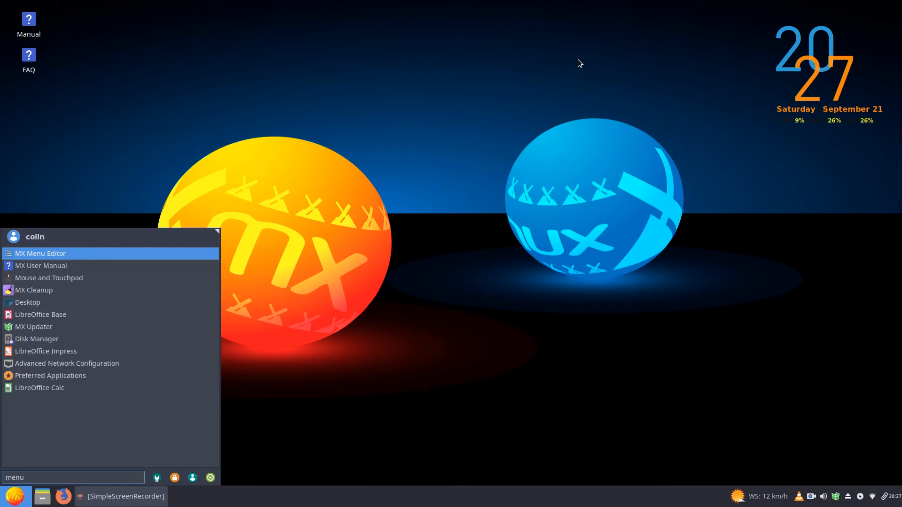
pyautogui.press('Return')
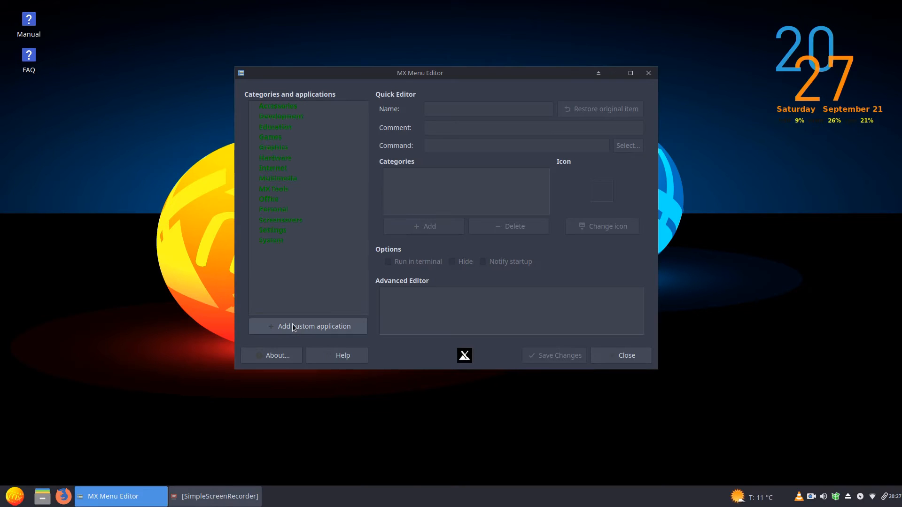
pyautogui.click(313, 327)
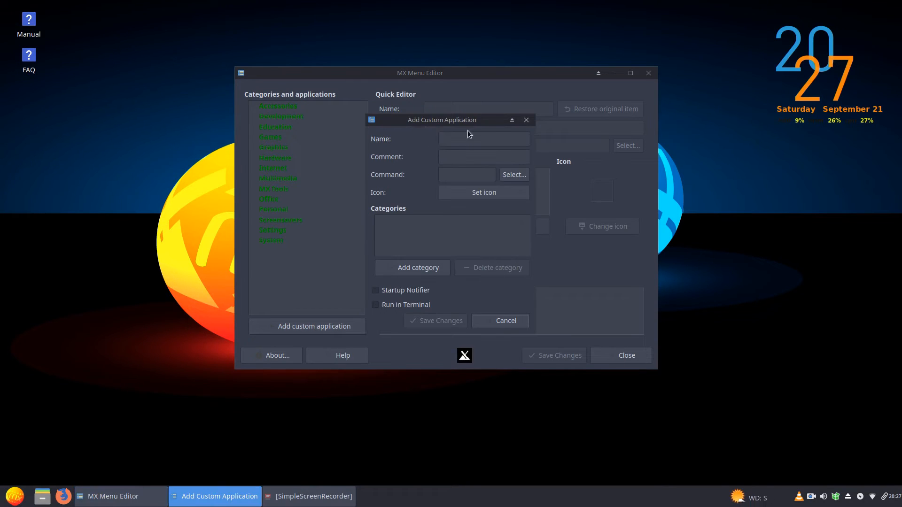
pyautogui.write('Fr')
pyautogui.write('ee File Sync')
pyautogui.click(472, 162)
pyautogui.write('Data Bac')
pyautogui.write('kup')
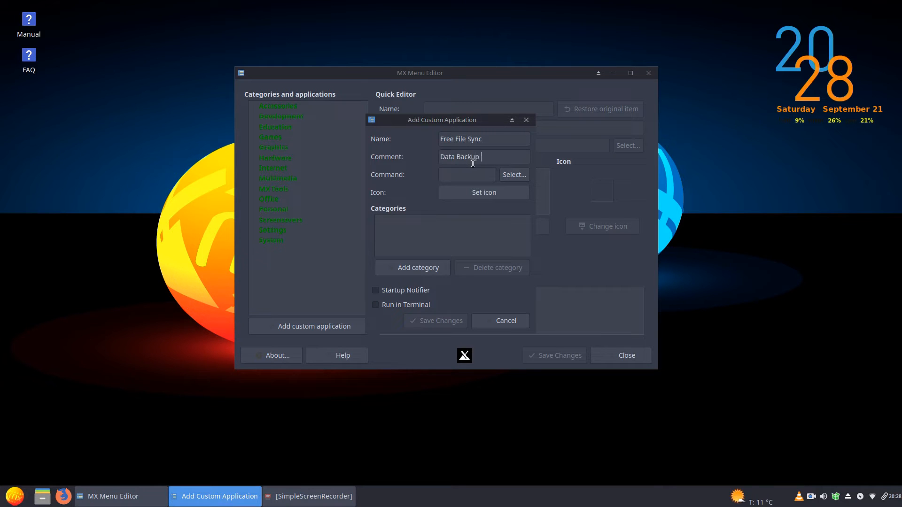
pyautogui.write(' Utility')
# Set the entry's command to the FreeFileSync executable in .free-File-Sync/FreeFileSync, showing hidden files to reach it.
pyautogui.click(514, 175)
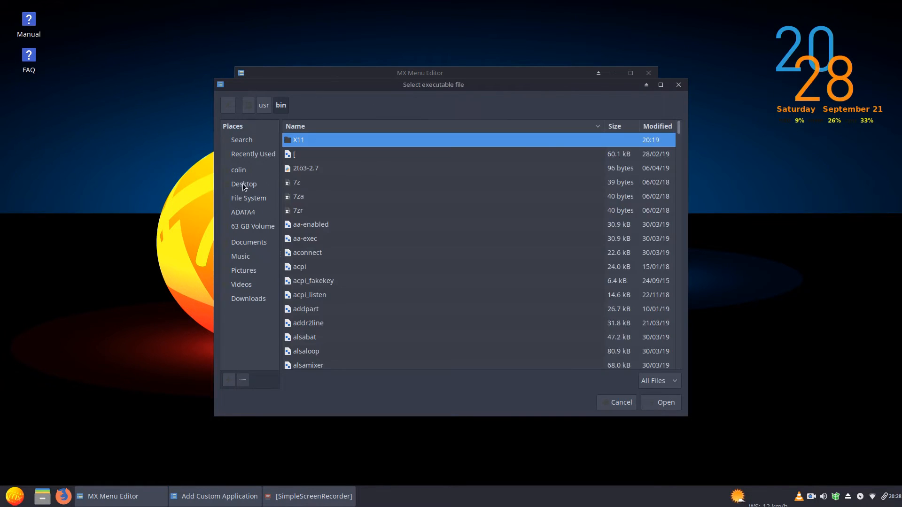
pyautogui.click(240, 170)
pyautogui.rightClick(344, 306)
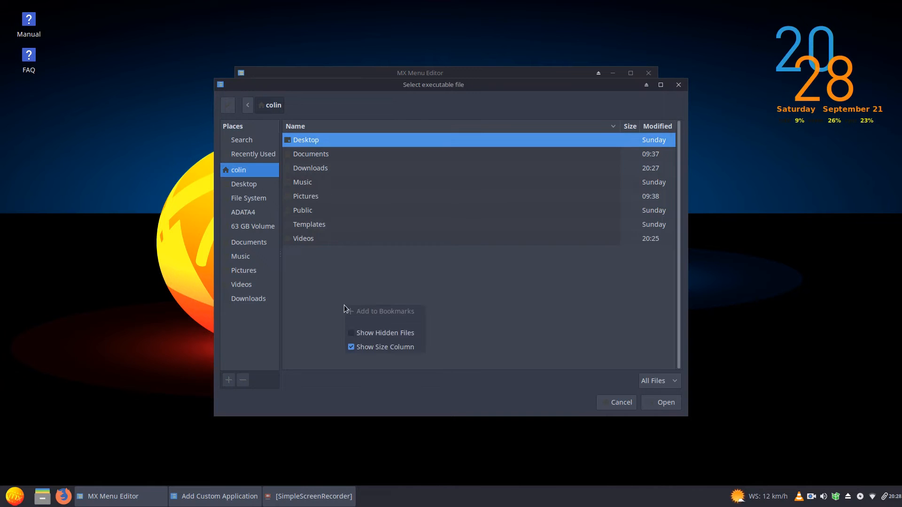
pyautogui.click(381, 335)
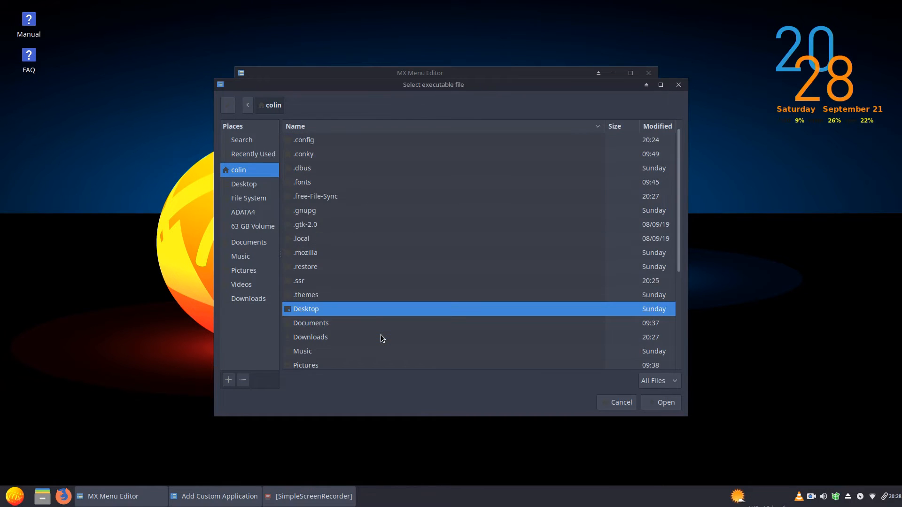
pyautogui.doubleClick(313, 197)
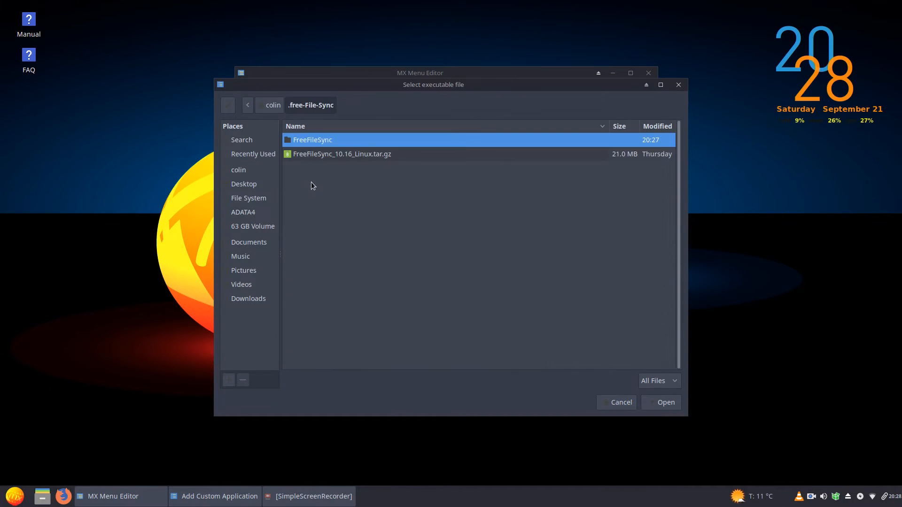
pyautogui.doubleClick(317, 140)
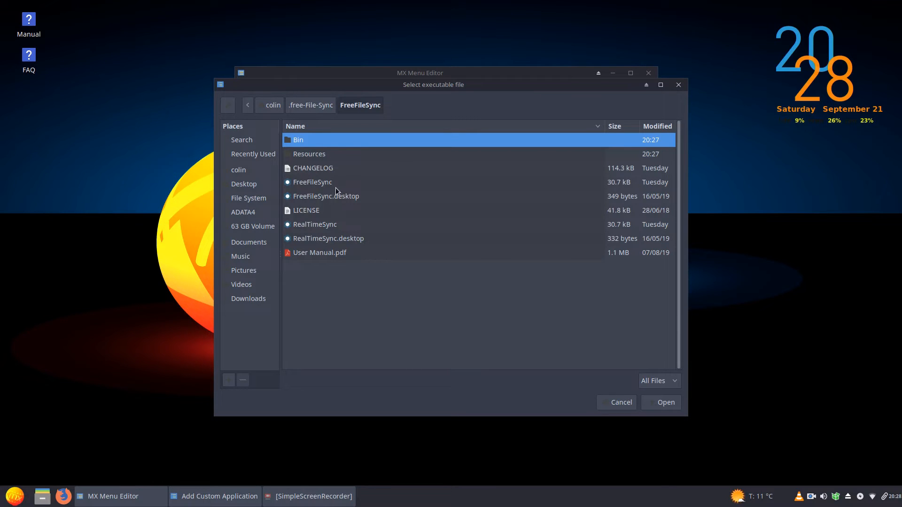
pyautogui.doubleClick(316, 183)
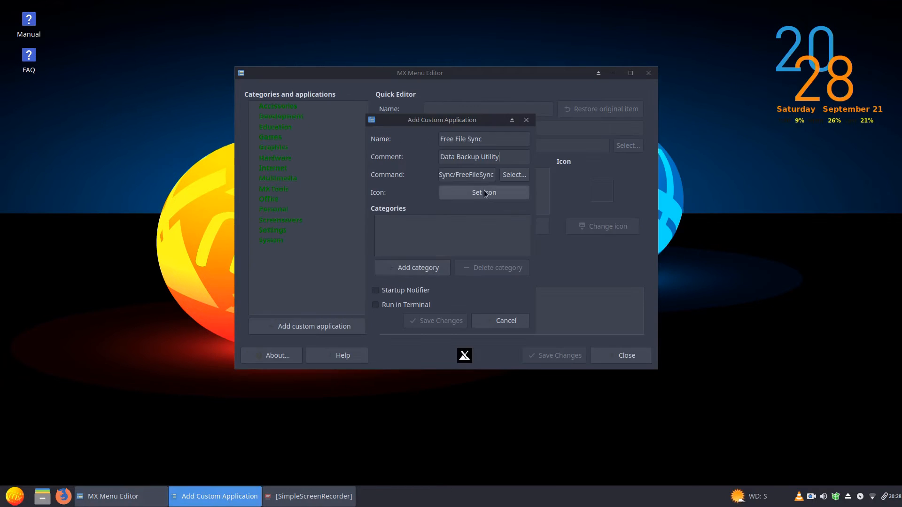
# Set the entry's icon to FreeFileSync.png from the Resources folder of the extracted FreeFileSync.
pyautogui.click(484, 193)
pyautogui.click(245, 171)
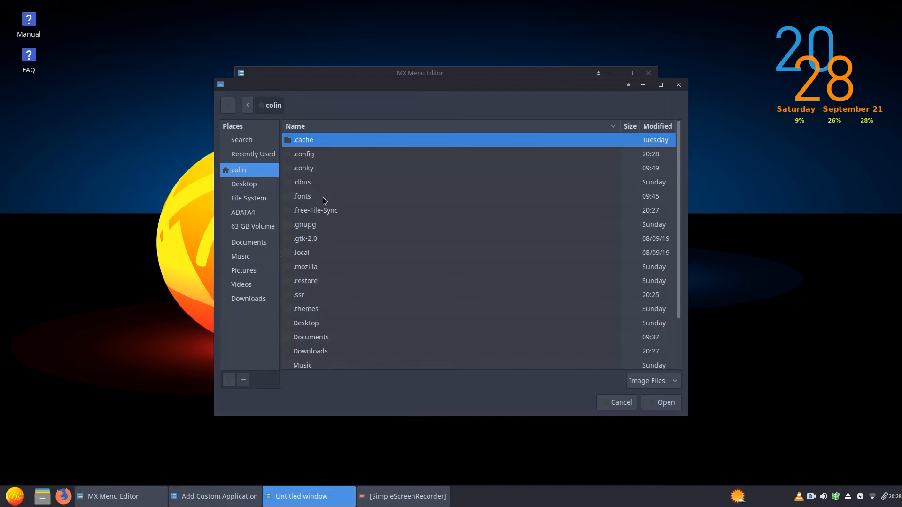
pyautogui.doubleClick(321, 210)
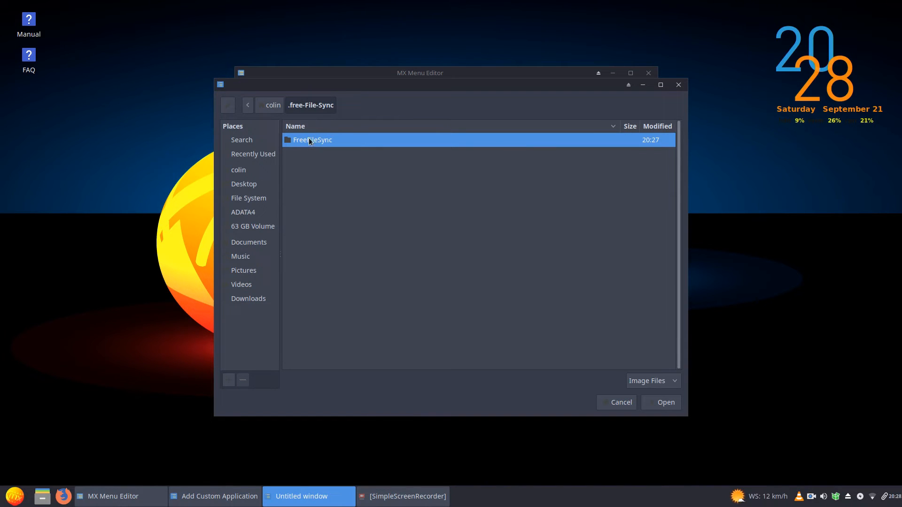
pyautogui.doubleClick(309, 139)
pyautogui.doubleClick(305, 154)
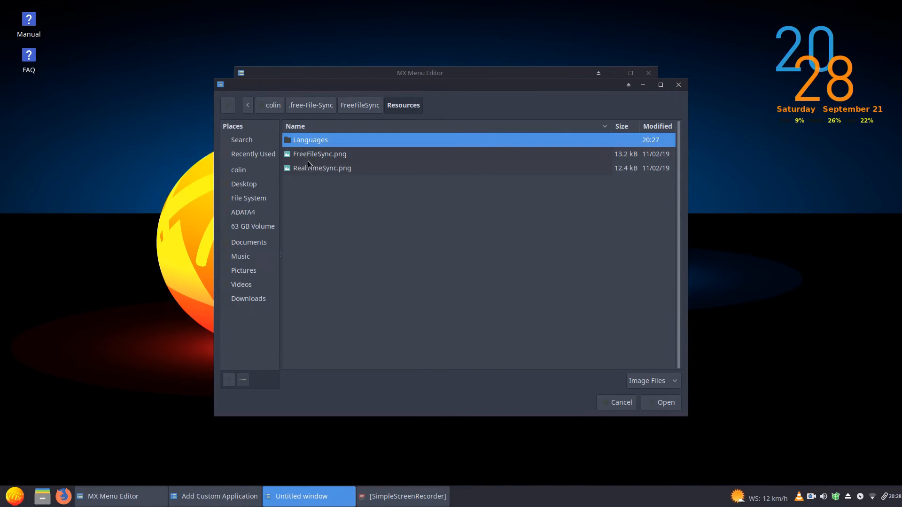
pyautogui.click(309, 152)
pyautogui.press('Return')
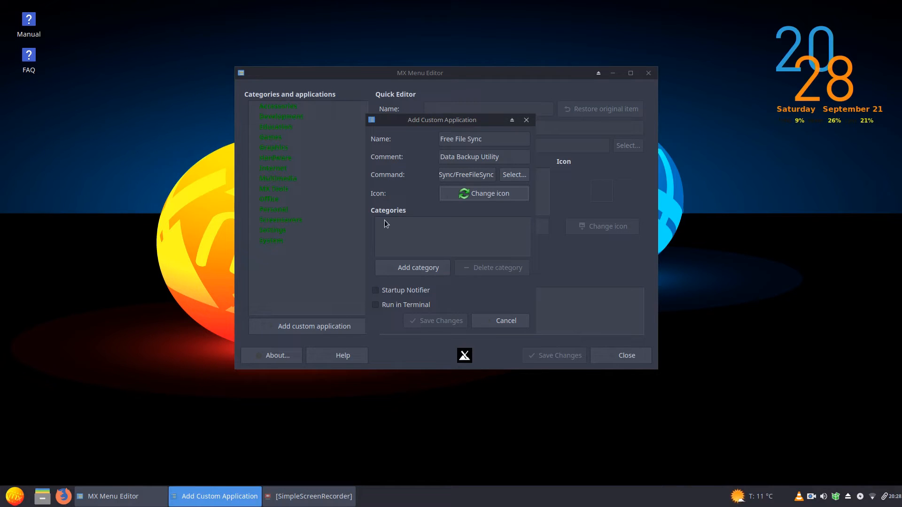
# Assign the entry to the System category, save it and close MX Menu Editor.
pyautogui.click(399, 273)
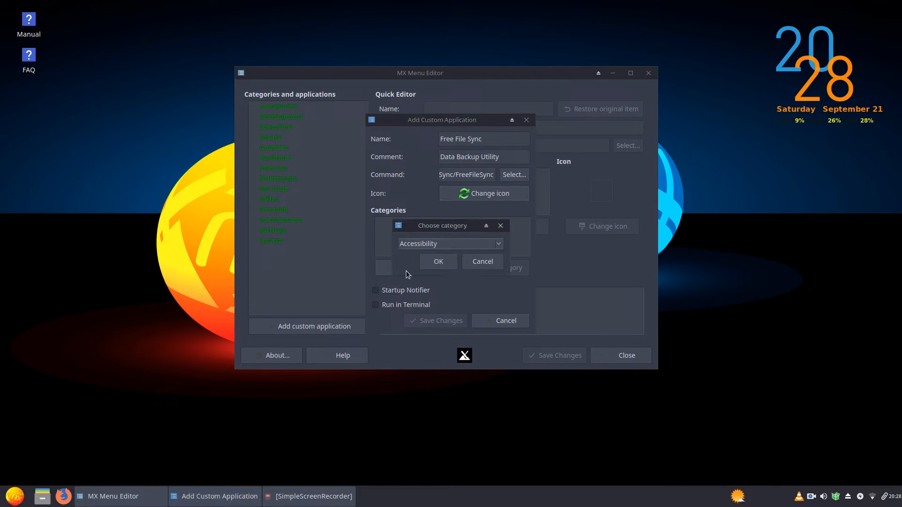
pyautogui.click(432, 244)
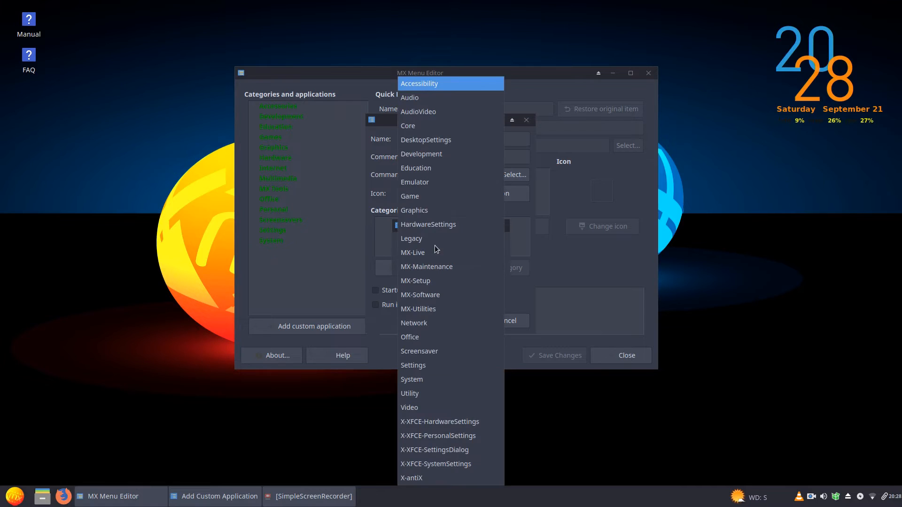
pyautogui.click(412, 379)
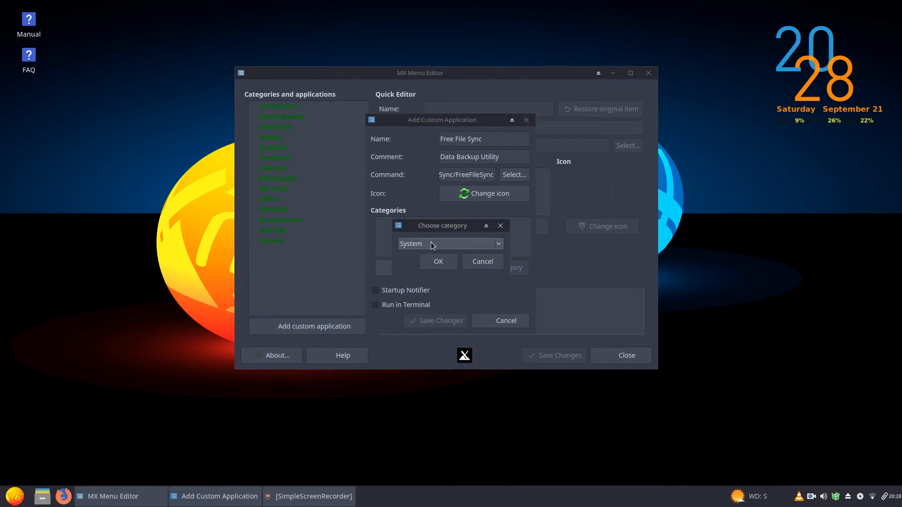
pyautogui.click(455, 261)
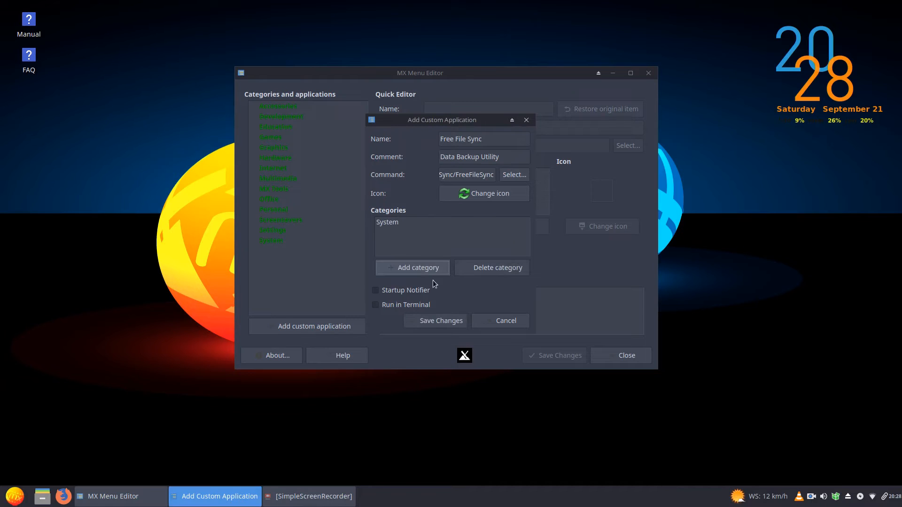
pyautogui.click(438, 320)
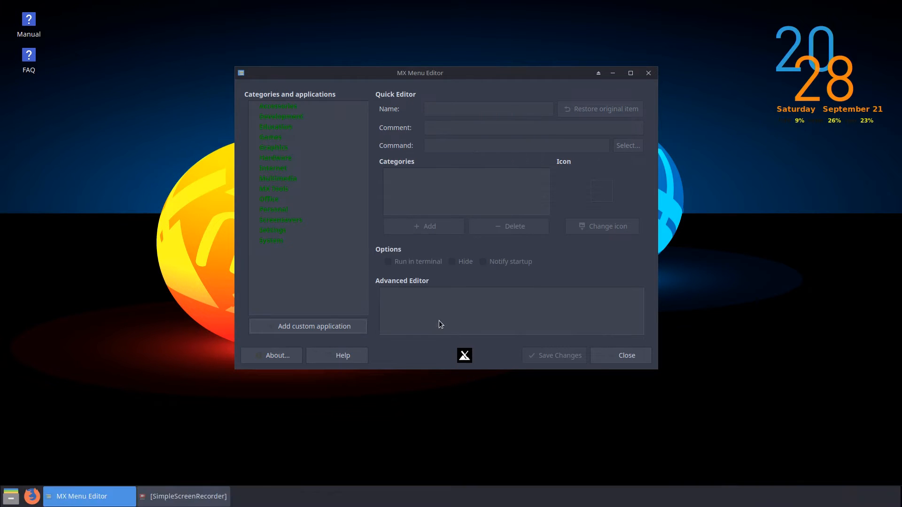
pyautogui.click(613, 360)
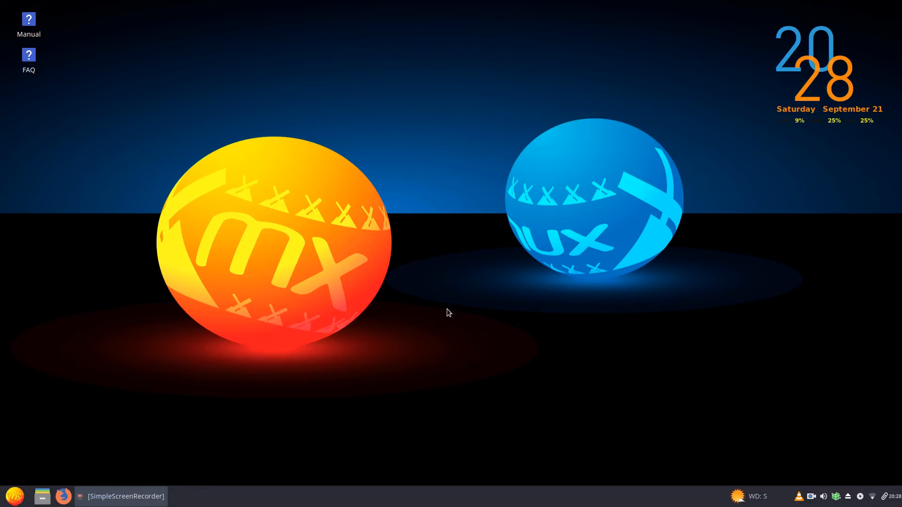
# Launch Free File Sync from its new application entry to check its window, then close it.
pyautogui.press('super')
pyautogui.write('frr')
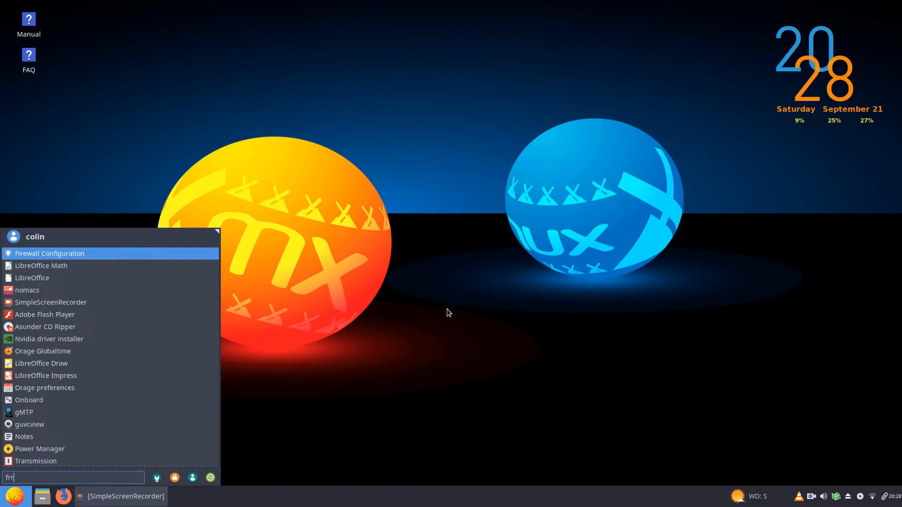
pyautogui.press('BackSpace')
pyautogui.write('e')
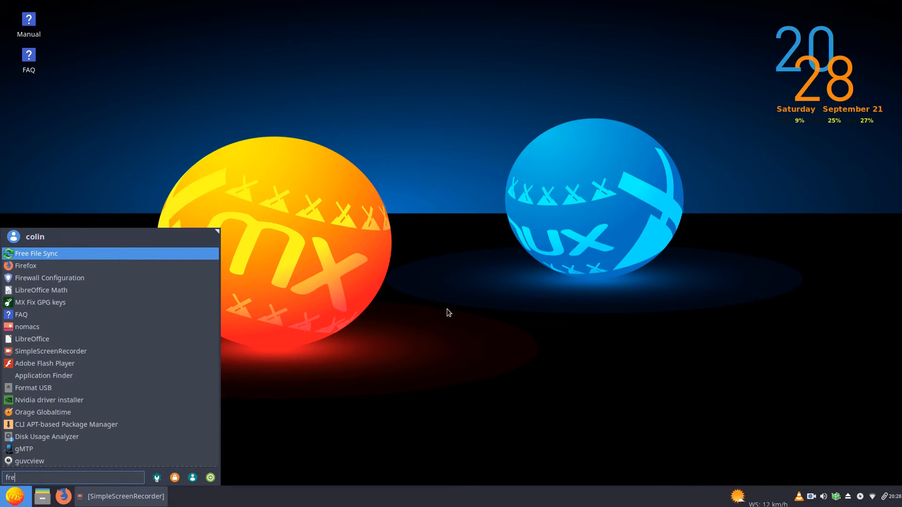
pyautogui.press('Return')
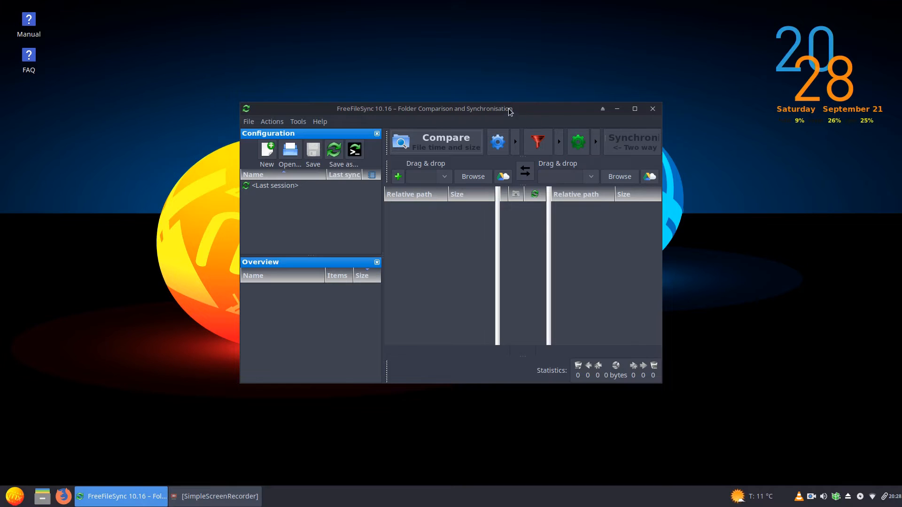
pyautogui.moveTo(510, 111); pyautogui.dragTo(489, 67)
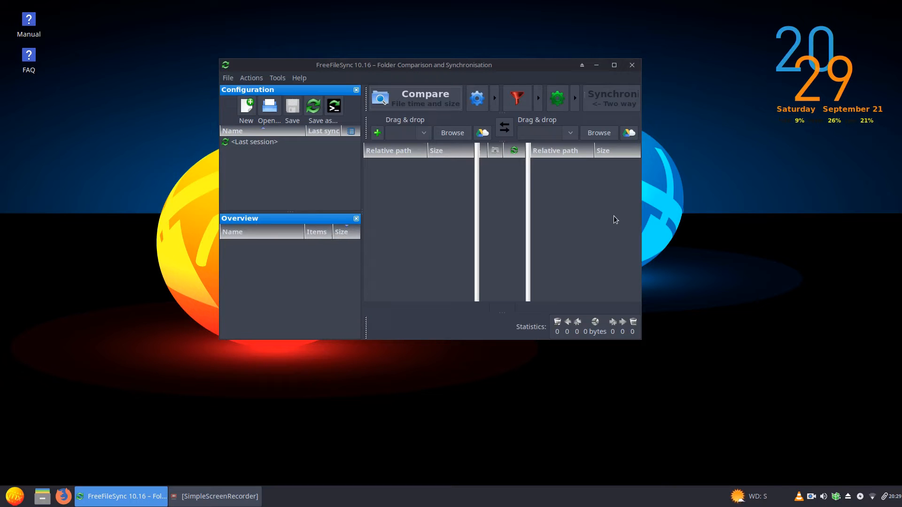
pyautogui.click(632, 64)
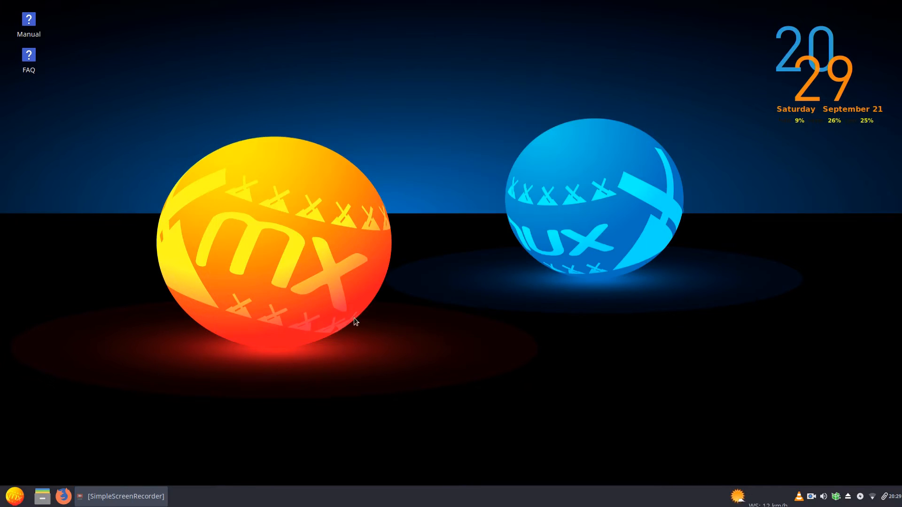
# Change the desktop style to Qogir-win in the Appearance settings and close them.
pyautogui.click(20, 499)
pyautogui.write('app')
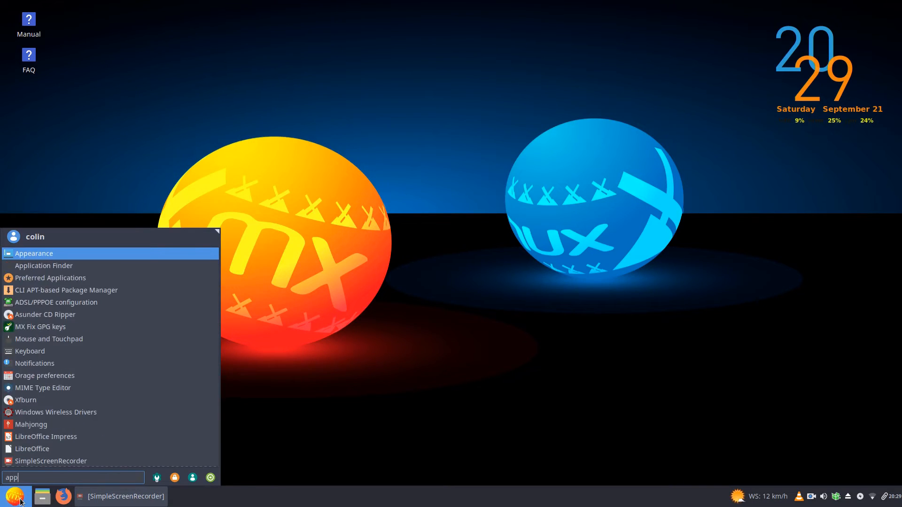
pyautogui.press('Return')
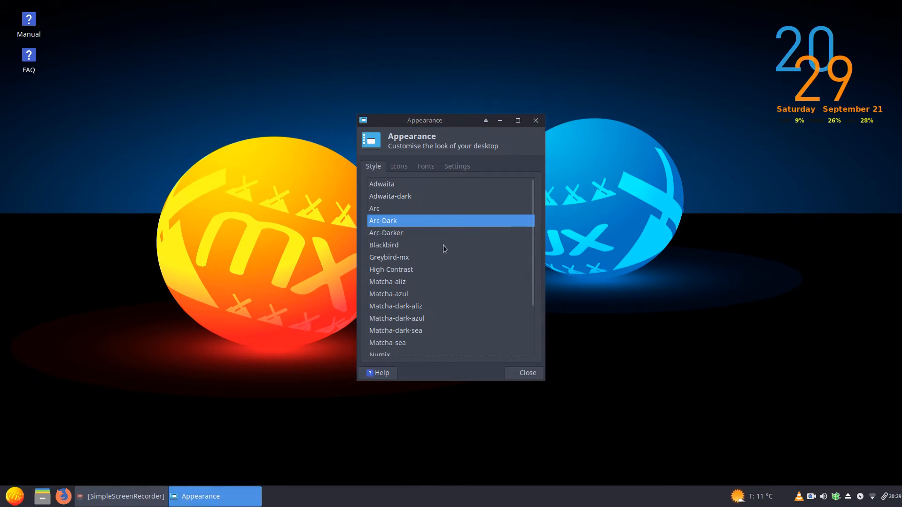
pyautogui.scroll(-3, 445, 288)
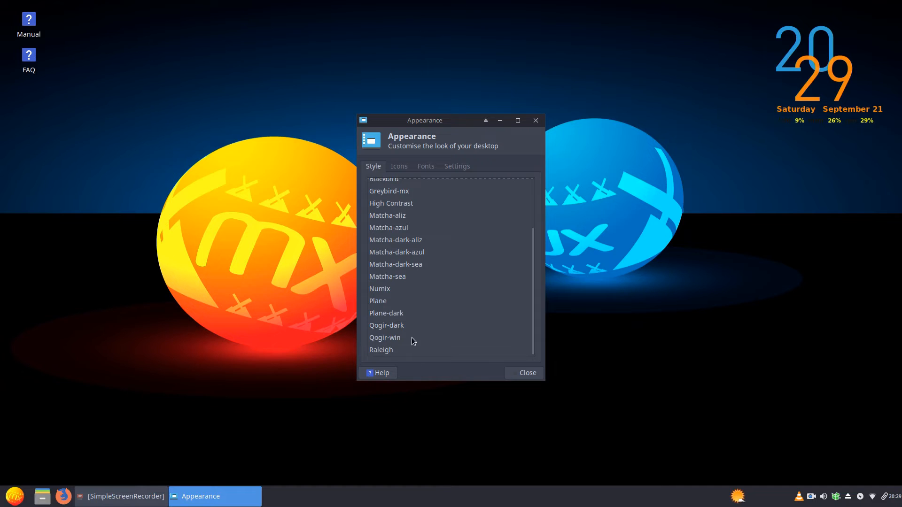
pyautogui.click(458, 337)
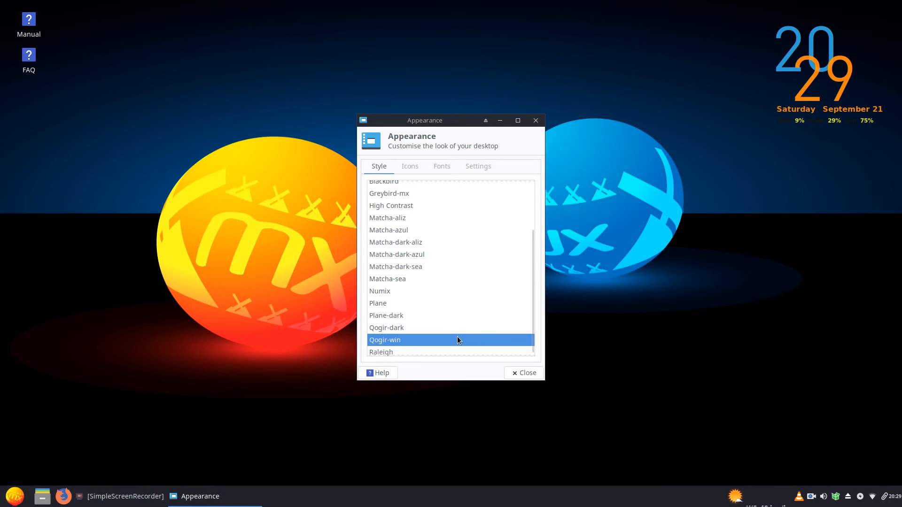
pyautogui.click(523, 374)
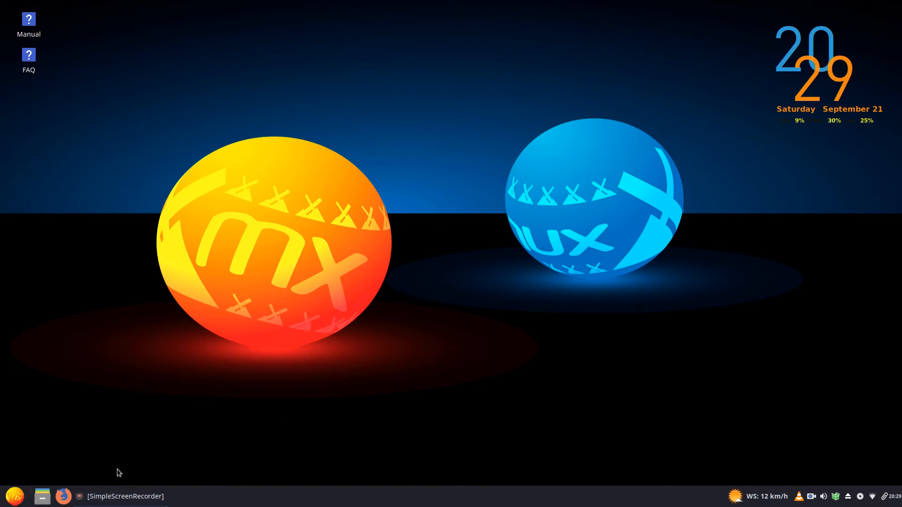
# Launch Free File Sync from the applications and maximise its window.
pyautogui.press('super')
pyautogui.write('fr')
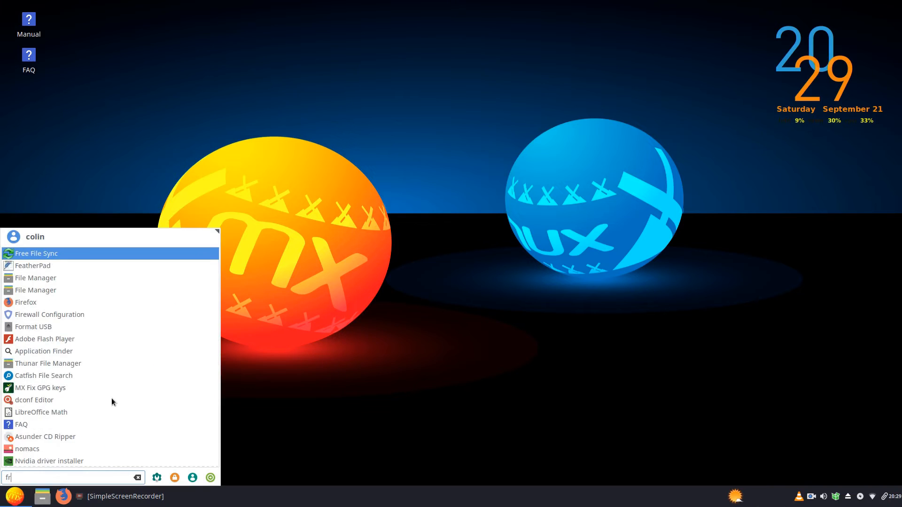
pyautogui.write('ee')
pyautogui.press('Return')
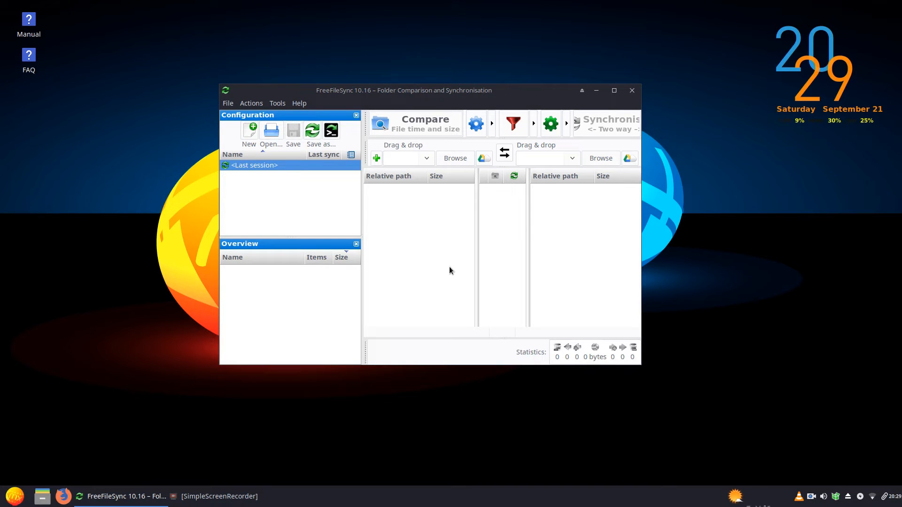
pyautogui.moveTo(461, 91); pyautogui.dragTo(483, 1)
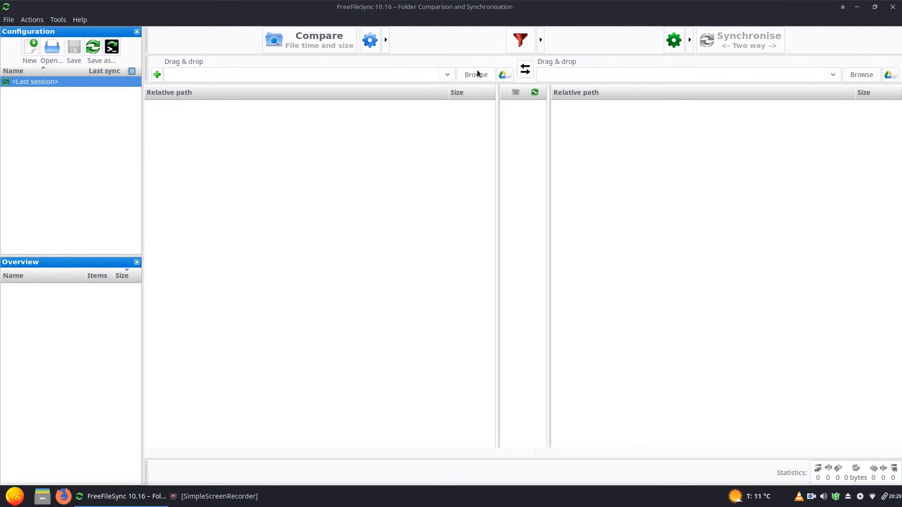
# Set the right-hand folder of the pair to Documents inside Free-File-Sync-Backup on the ADATA4 drive.
pyautogui.click(863, 74)
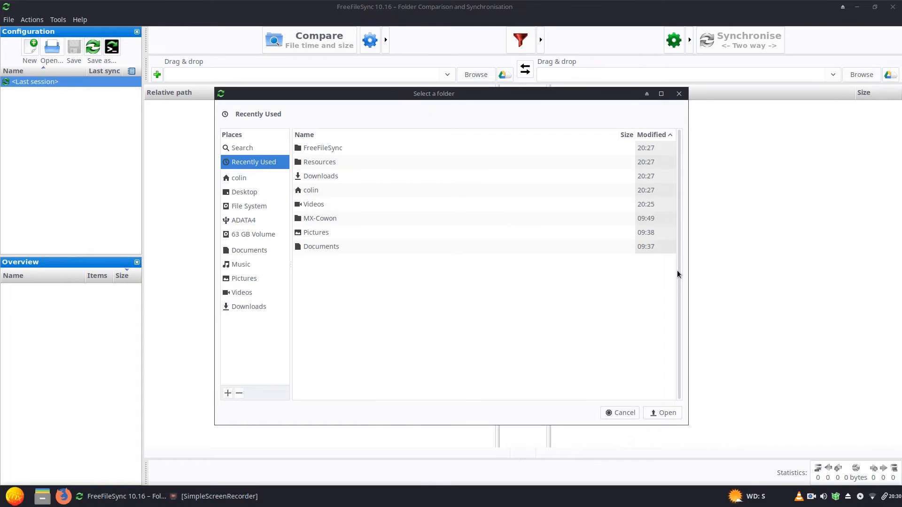
pyautogui.click(242, 220)
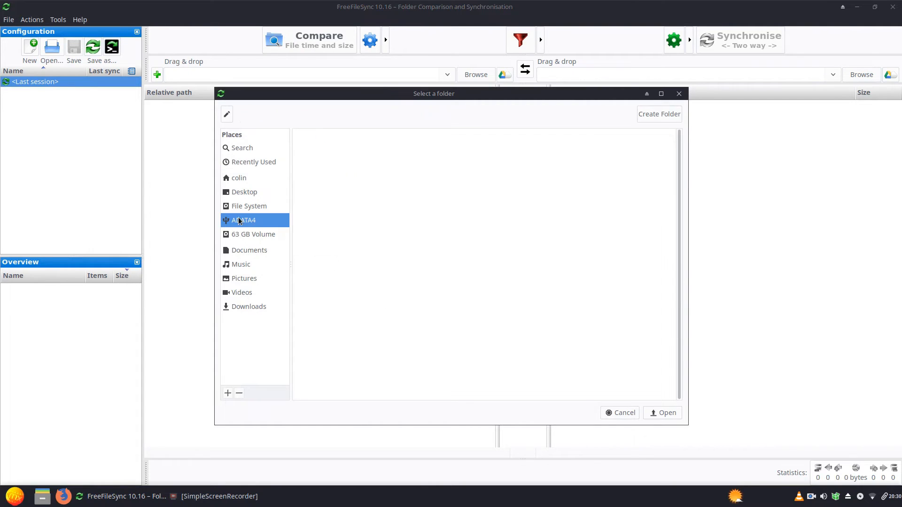
pyautogui.doubleClick(339, 303)
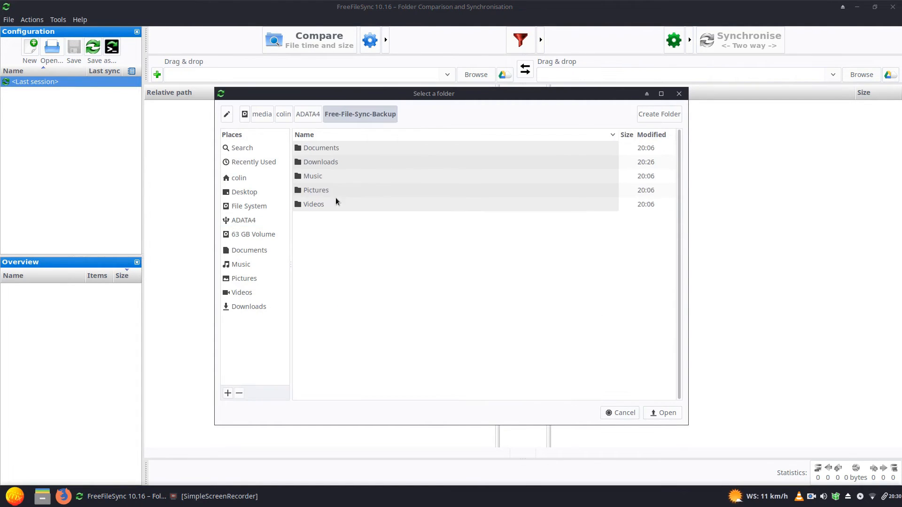
pyautogui.doubleClick(325, 152)
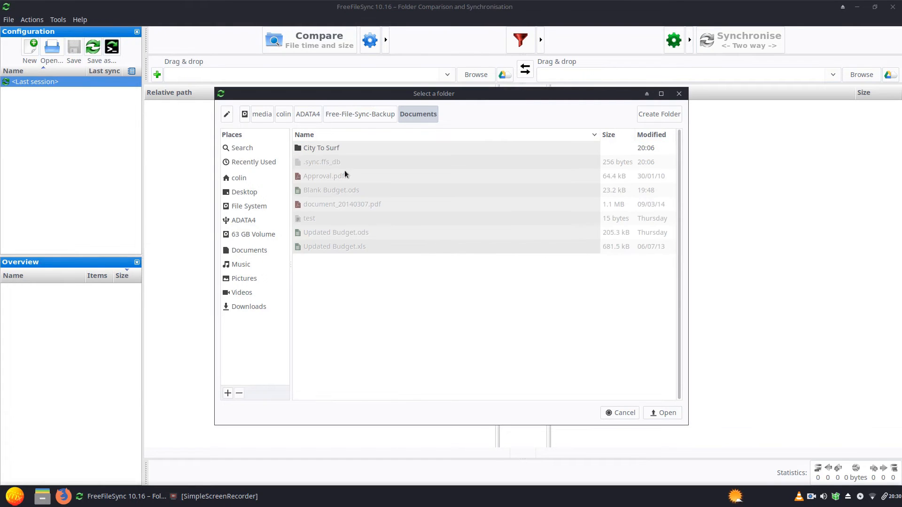
pyautogui.click(663, 412)
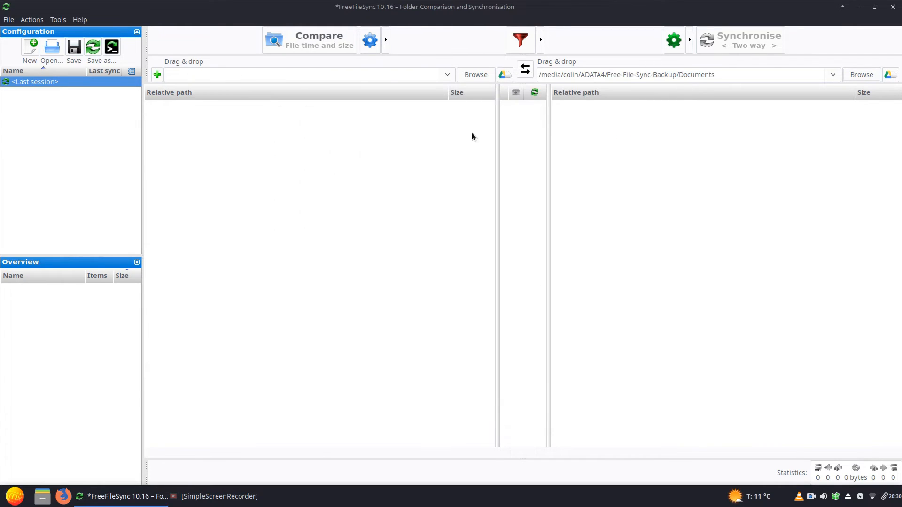
# Set the left-hand folder of the pair to the home Documents folder, with hidden files turned off in the folder chooser.
pyautogui.click(470, 74)
pyautogui.doubleClick(303, 190)
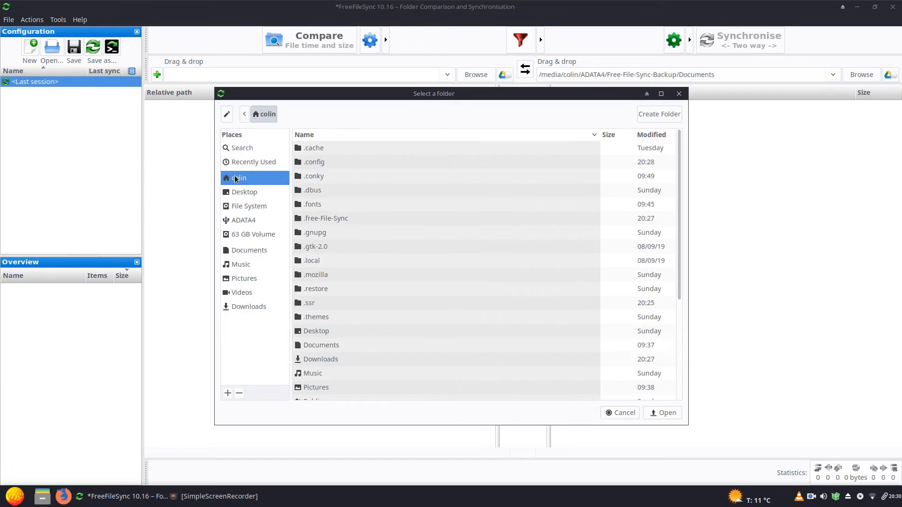
pyautogui.rightClick(359, 190)
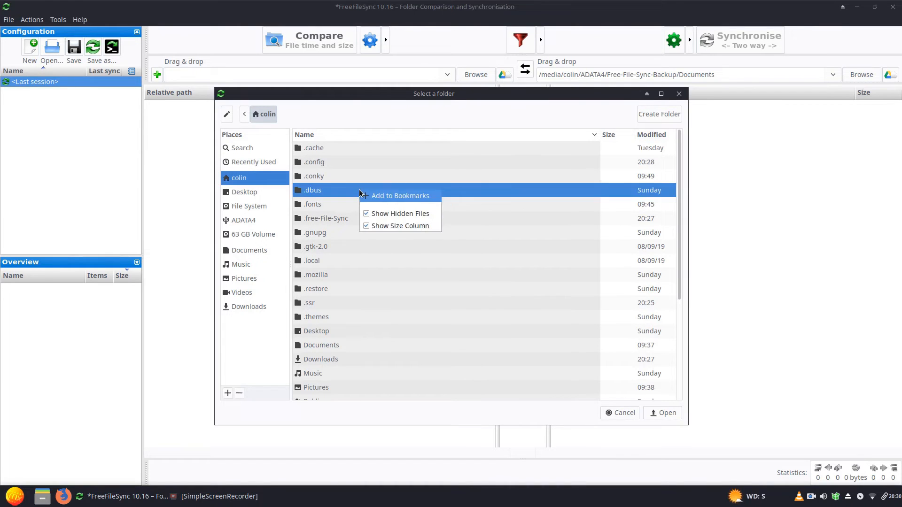
pyautogui.click(400, 213)
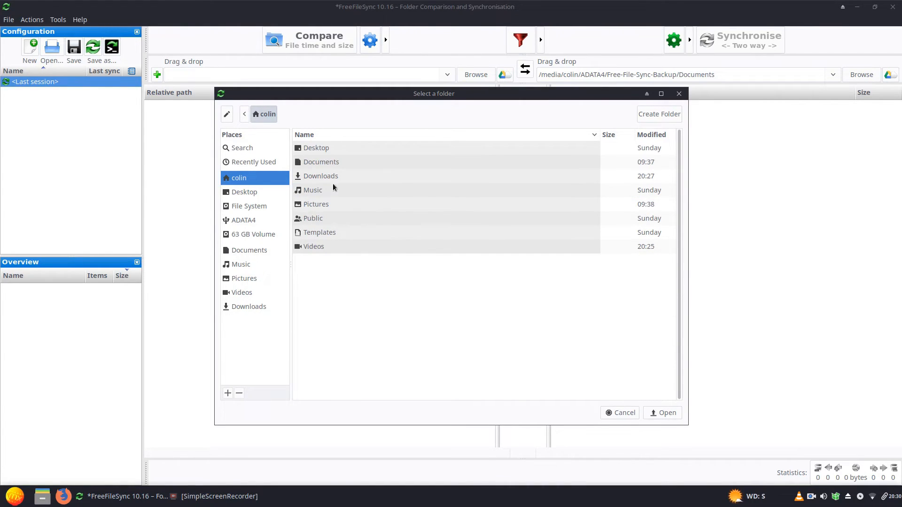
pyautogui.doubleClick(323, 161)
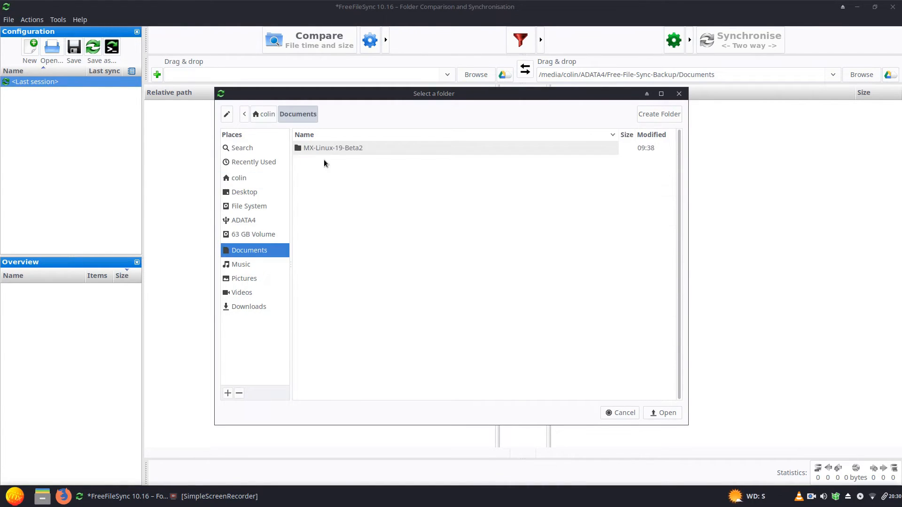
pyautogui.click(664, 412)
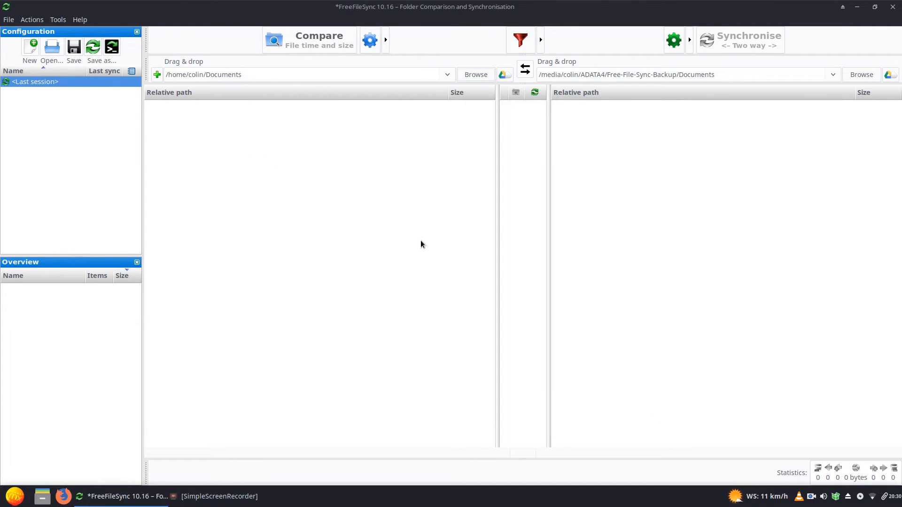
pyautogui.click(860, 75)
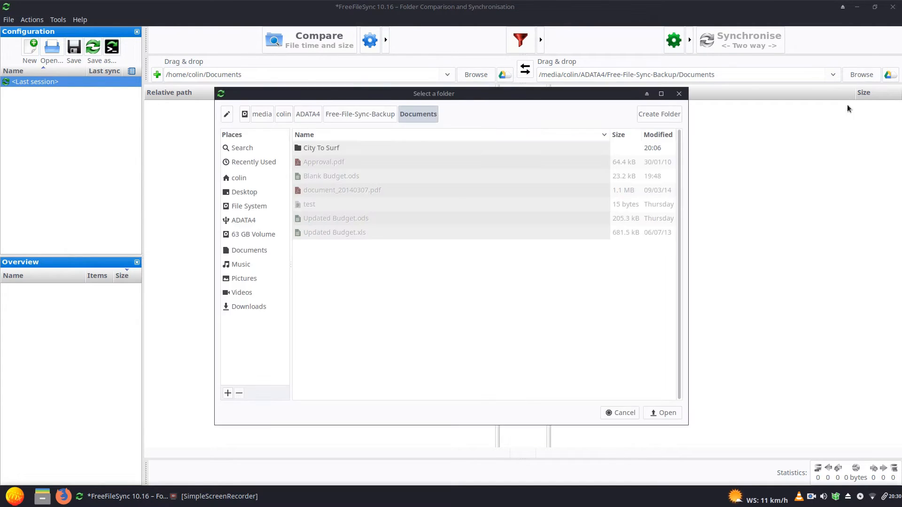
pyautogui.press('Escape')
# Add a folder pair matching the home Downloads folder with Free-File-Sync-Backup/Downloads on ADATA4.
pyautogui.click(157, 74)
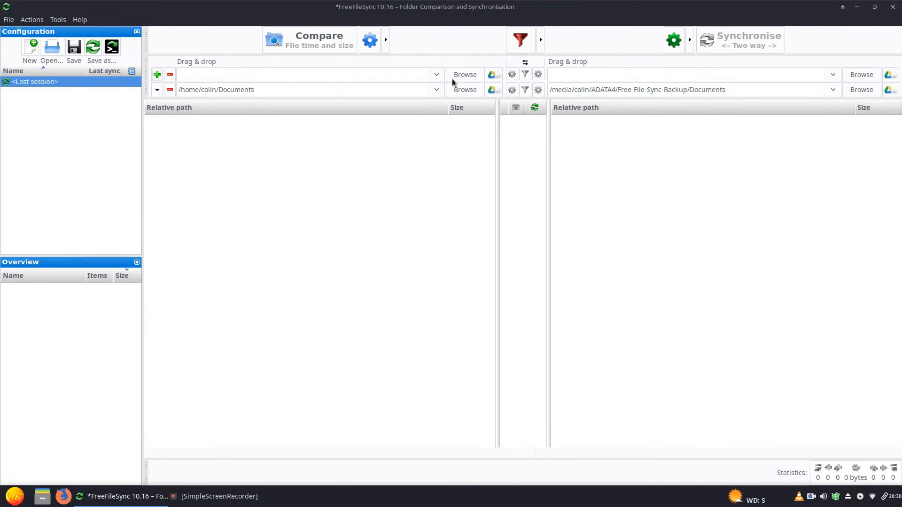
pyautogui.click(465, 74)
pyautogui.click(239, 178)
pyautogui.doubleClick(322, 178)
pyautogui.click(654, 415)
pyautogui.click(861, 76)
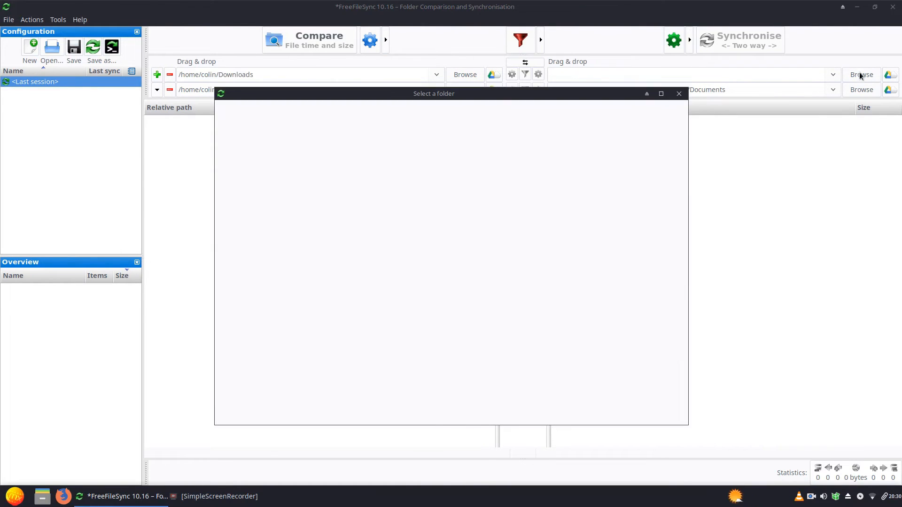
pyautogui.click(251, 221)
pyautogui.doubleClick(321, 161)
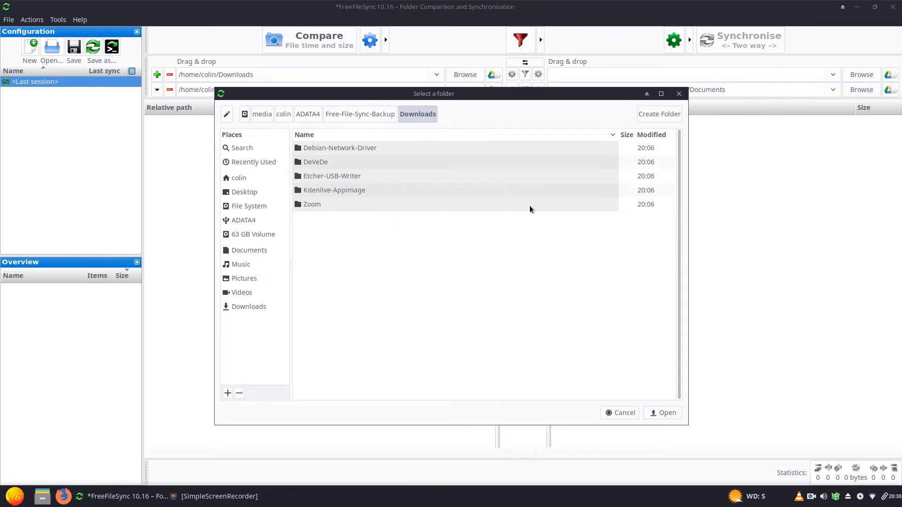
pyautogui.click(662, 413)
# Add a folder pair matching the home Music folder with Free-File-Sync-Backup/Music on ADATA4.
pyautogui.click(157, 75)
pyautogui.click(465, 74)
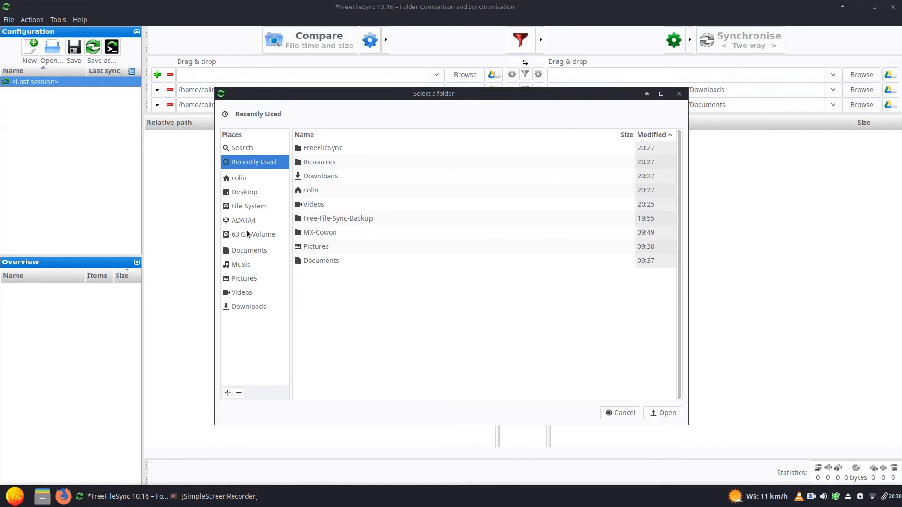
pyautogui.click(240, 175)
pyautogui.doubleClick(314, 191)
pyautogui.click(666, 413)
pyautogui.click(862, 74)
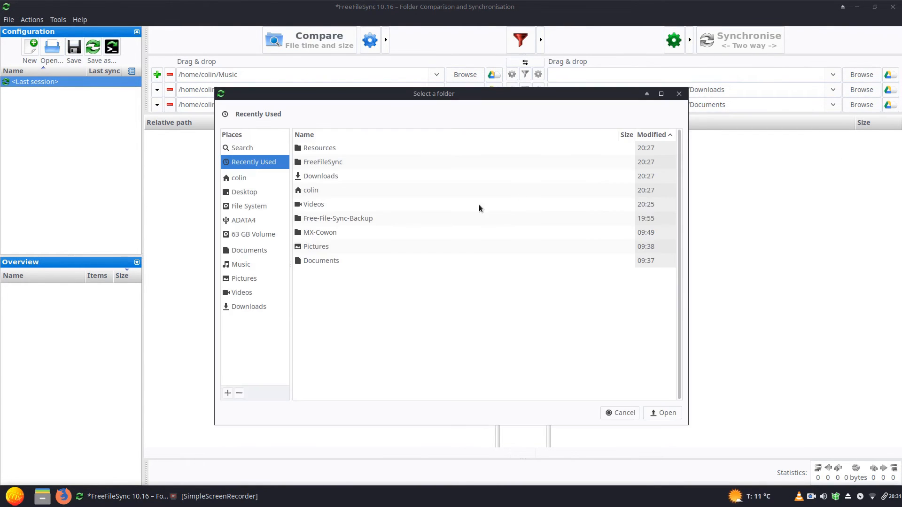
pyautogui.click(243, 219)
pyautogui.doubleClick(329, 264)
pyautogui.doubleClick(310, 177)
pyautogui.click(662, 412)
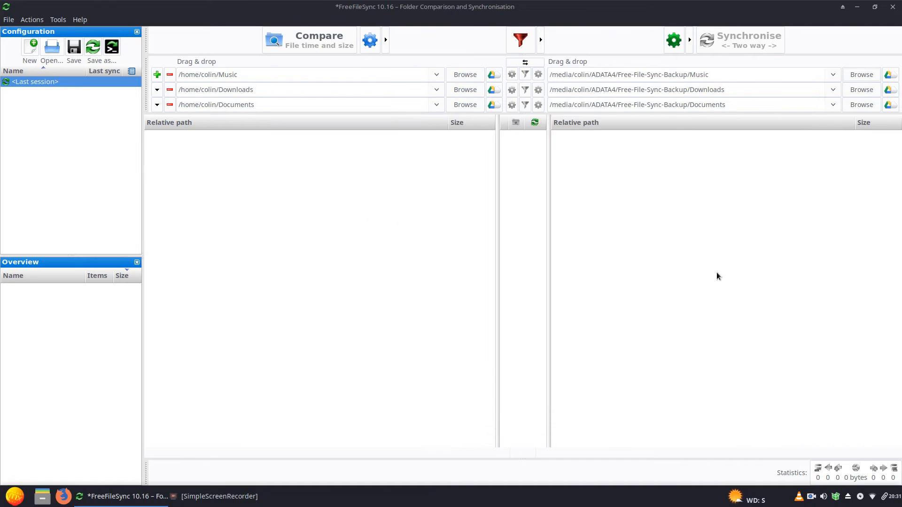
# Add a folder pair matching the home Pictures folder with Free-File-Sync-Backup/Pictures on ADATA4.
pyautogui.click(157, 74)
pyautogui.click(465, 74)
pyautogui.click(239, 177)
pyautogui.doubleClick(316, 204)
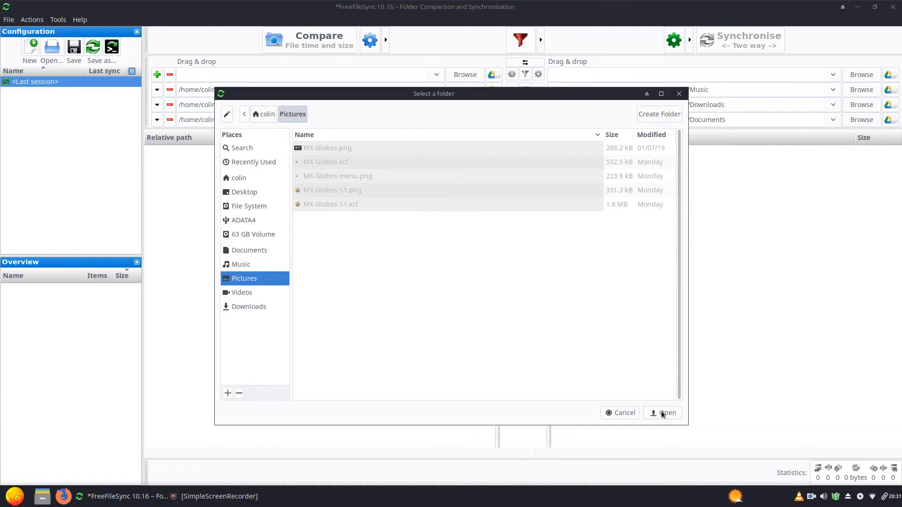
pyautogui.click(664, 413)
pyautogui.click(861, 75)
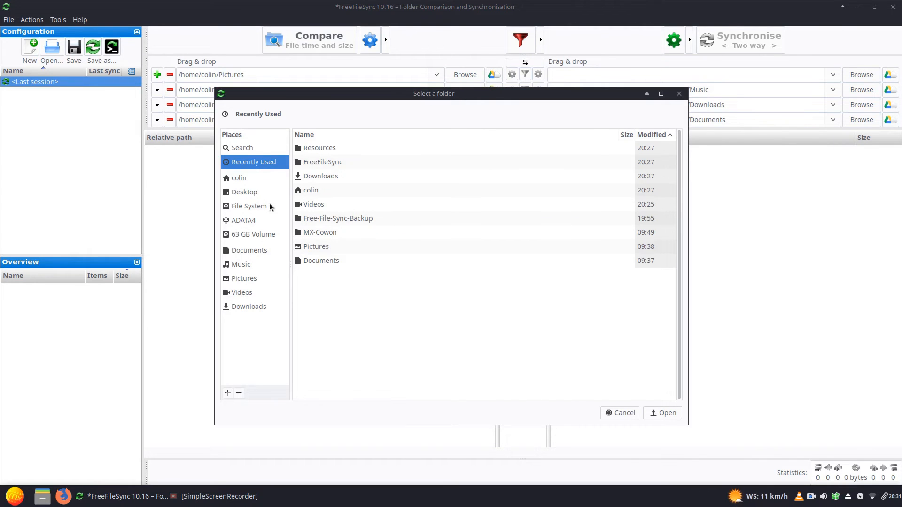
pyautogui.click(247, 221)
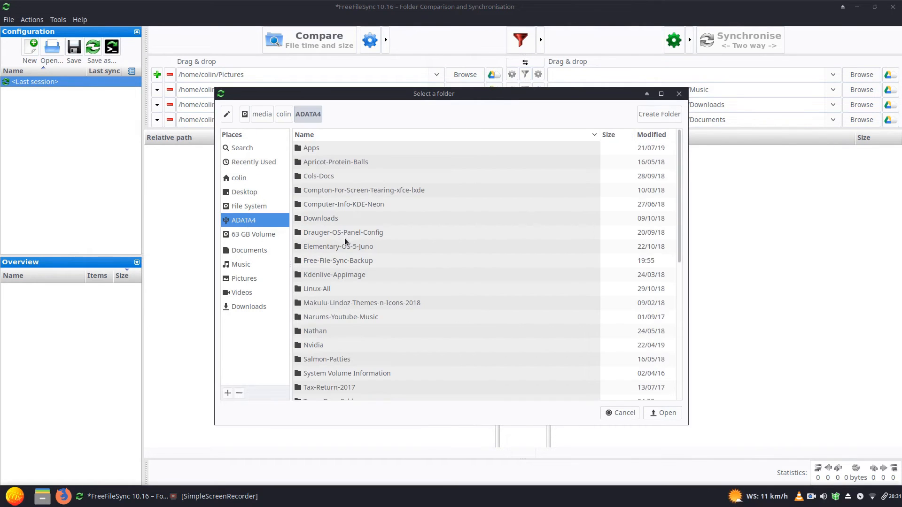
pyautogui.doubleClick(322, 259)
pyautogui.doubleClick(360, 189)
pyautogui.press('Return')
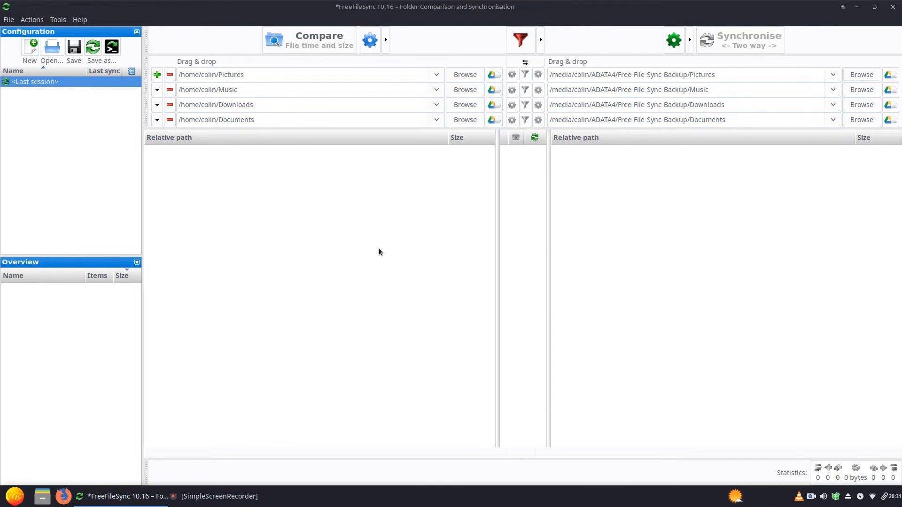
# Add a folder pair matching the home Videos folder with Free-File-Sync-Backup/Videos on ADATA4.
pyautogui.click(157, 74)
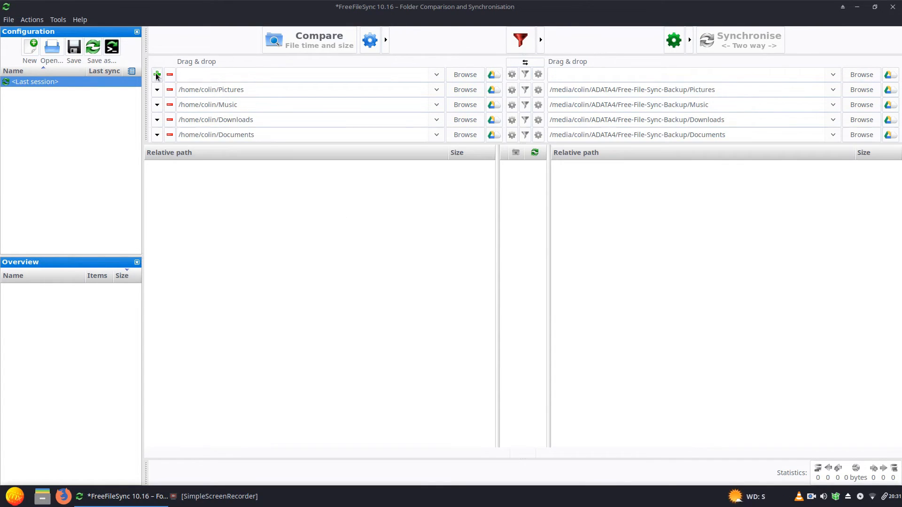
pyautogui.click(465, 74)
pyautogui.click(239, 178)
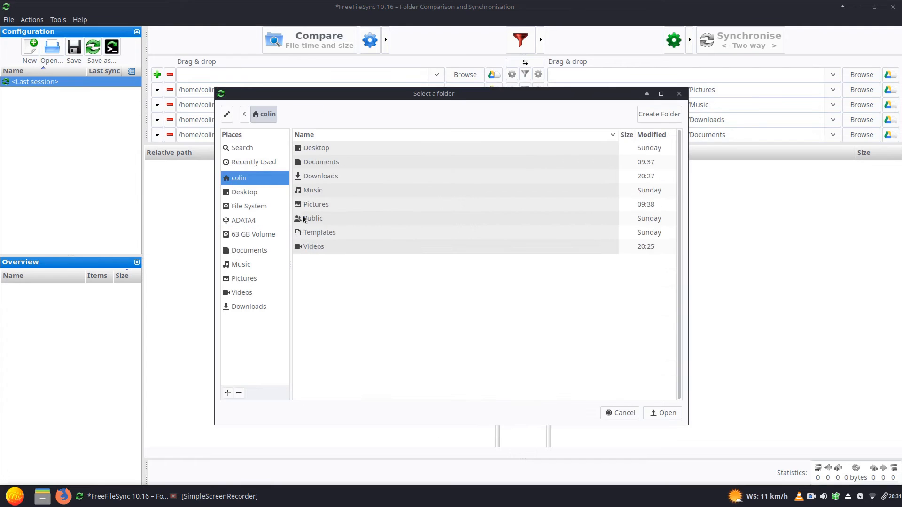
pyautogui.doubleClick(318, 247)
pyautogui.click(662, 413)
pyautogui.click(861, 75)
pyautogui.click(243, 220)
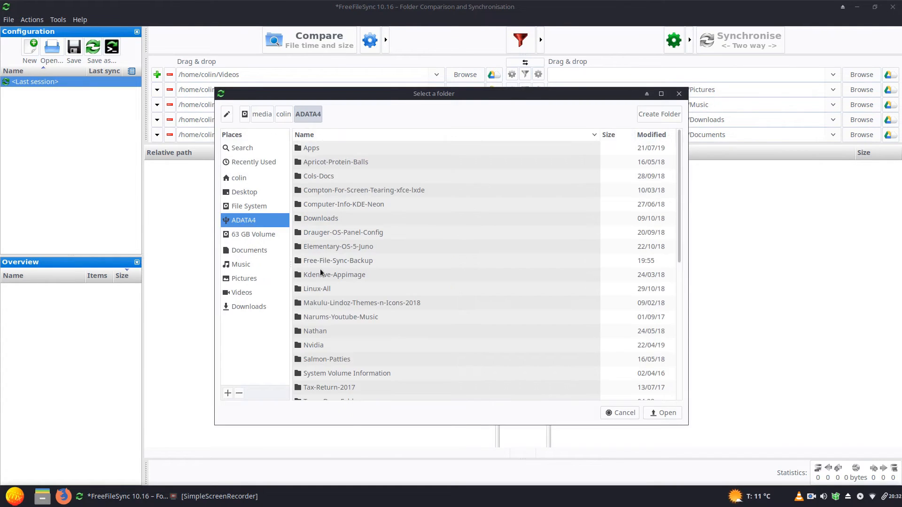
pyautogui.doubleClick(324, 261)
pyautogui.doubleClick(317, 204)
pyautogui.click(662, 413)
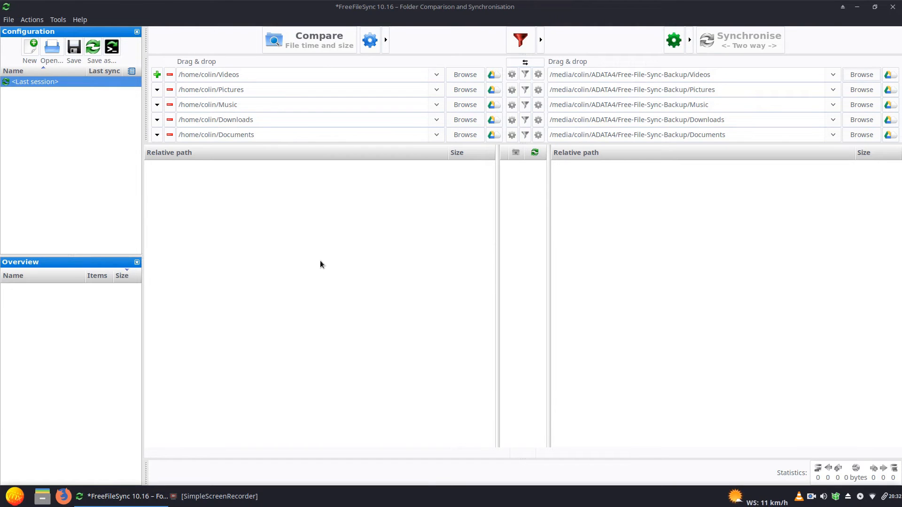
# Open the home folder in the File Manager, turn off the display of hidden files and minimise the window.
pyautogui.click(42, 496)
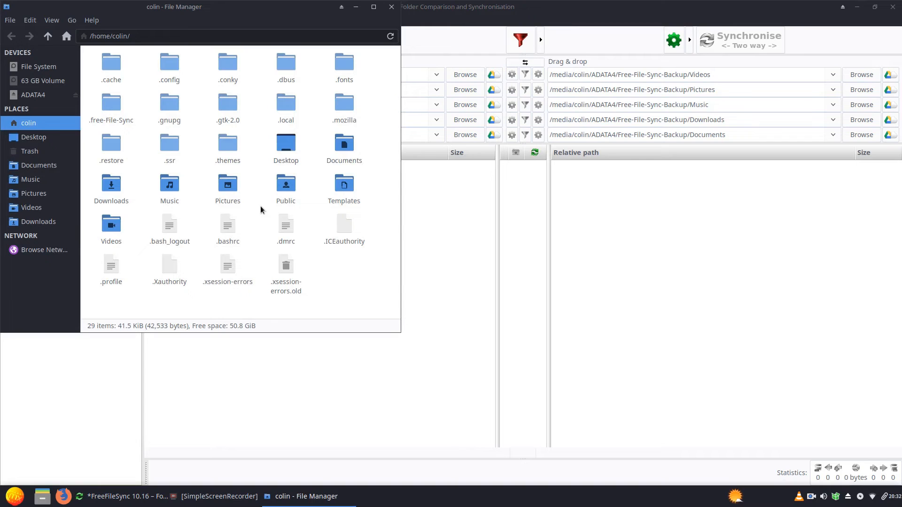
pyautogui.hotkey('ctrl', 'h')
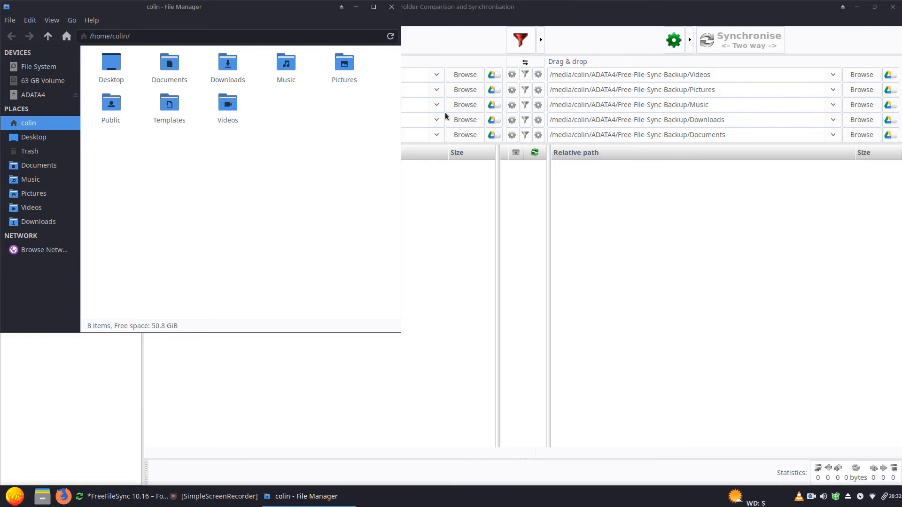
pyautogui.click(356, 6)
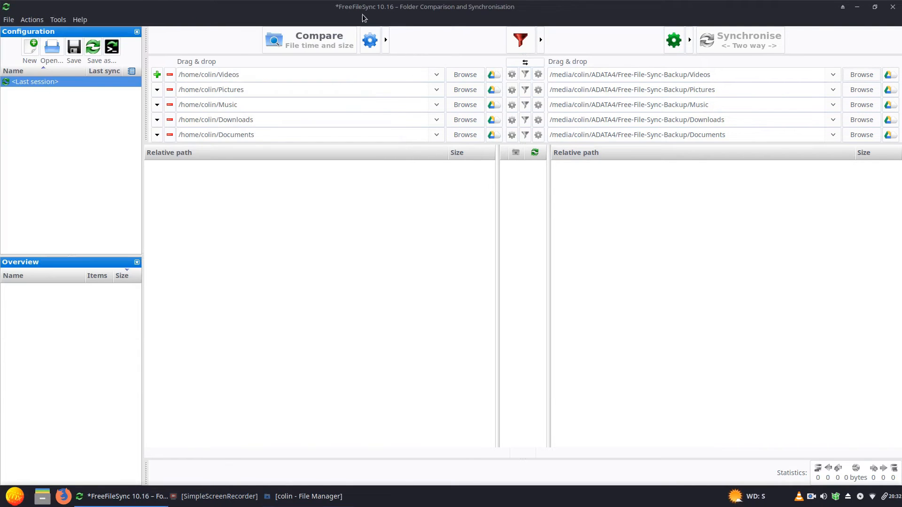
# Minimise FreeFileSync, restore the File Manager window and move it to the middle of the desktop, and return to FreeFileSync.
pyautogui.click(857, 6)
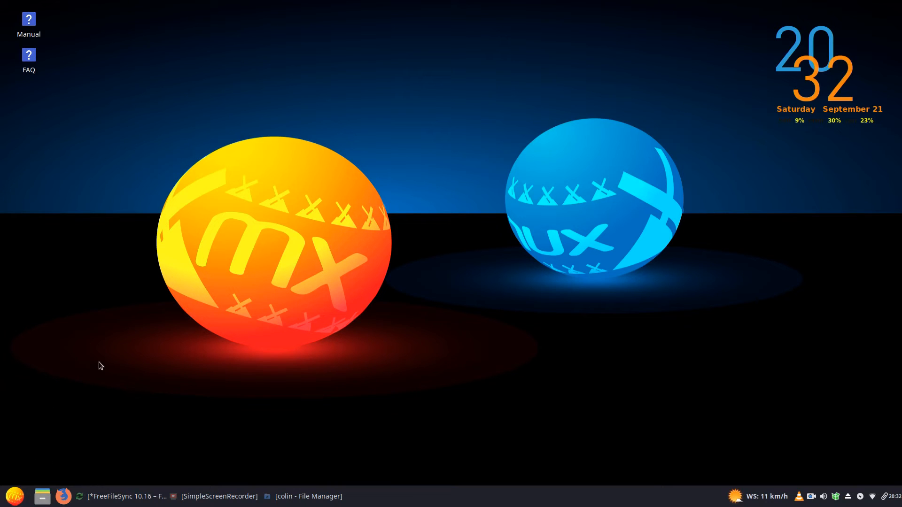
pyautogui.click(296, 498)
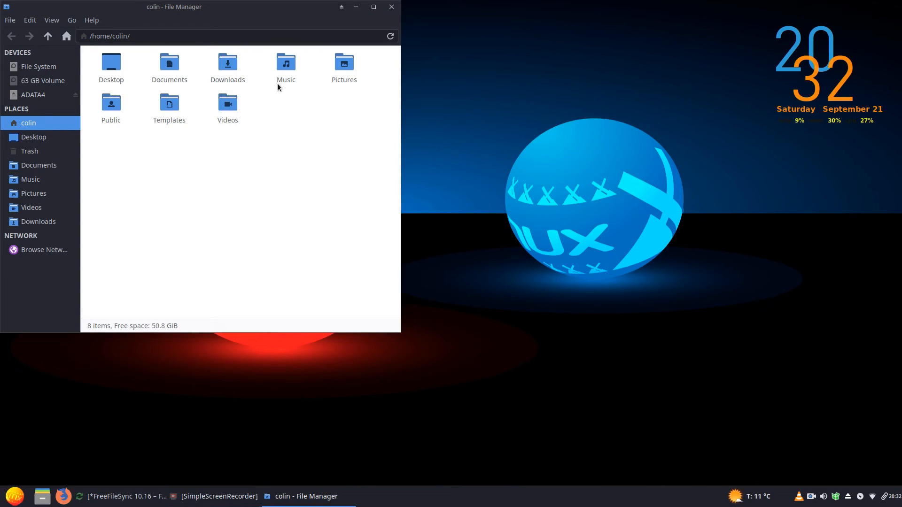
pyautogui.moveTo(216, 9); pyautogui.dragTo(460, 64)
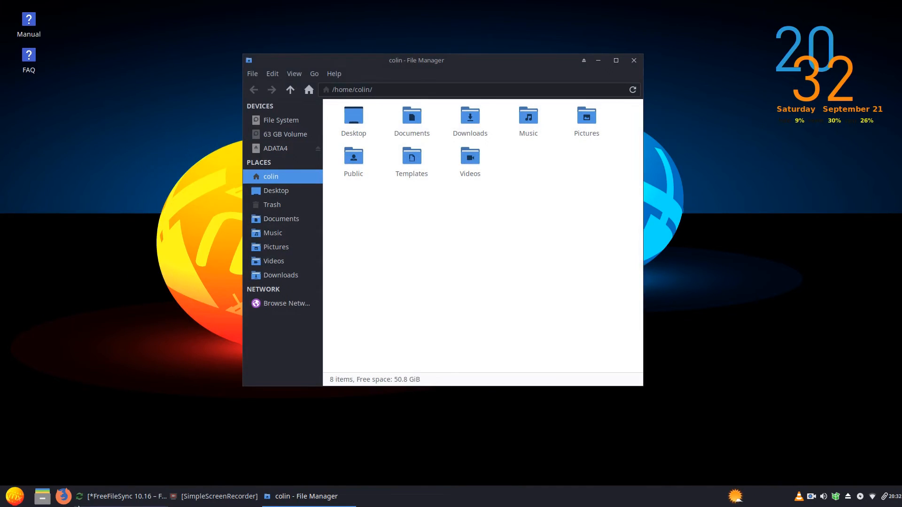
pyautogui.click(95, 499)
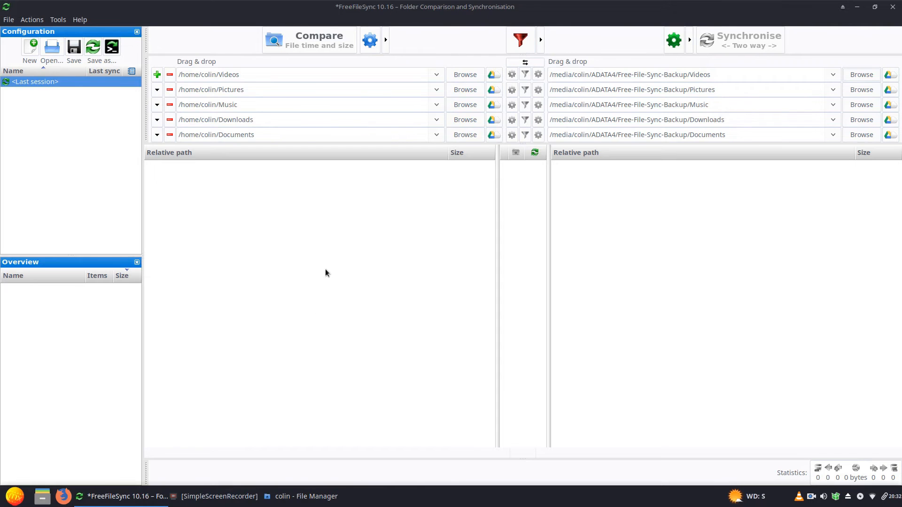
# Compare all five folder pairs by file time and size and review the differences through to the Documents entries.
pyautogui.click(307, 32)
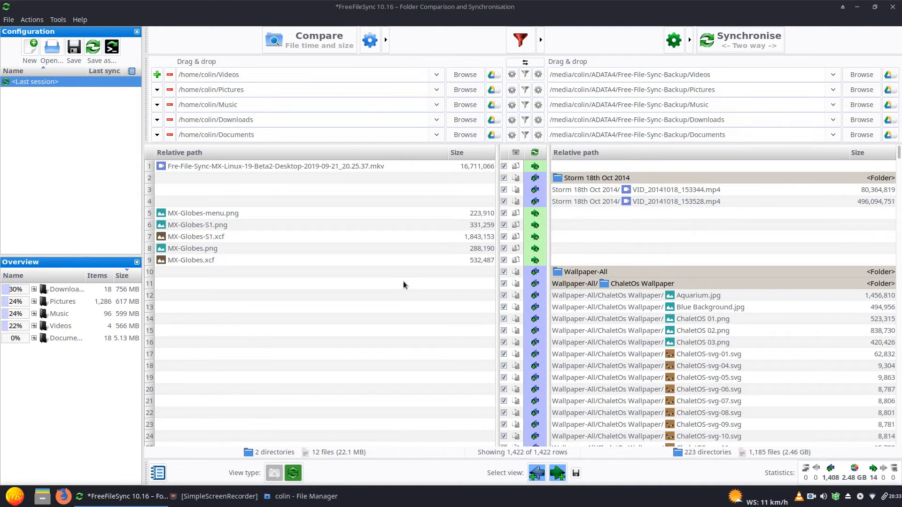
pyautogui.scroll(-10, 403, 284)
pyautogui.scroll(-20, 403, 284)
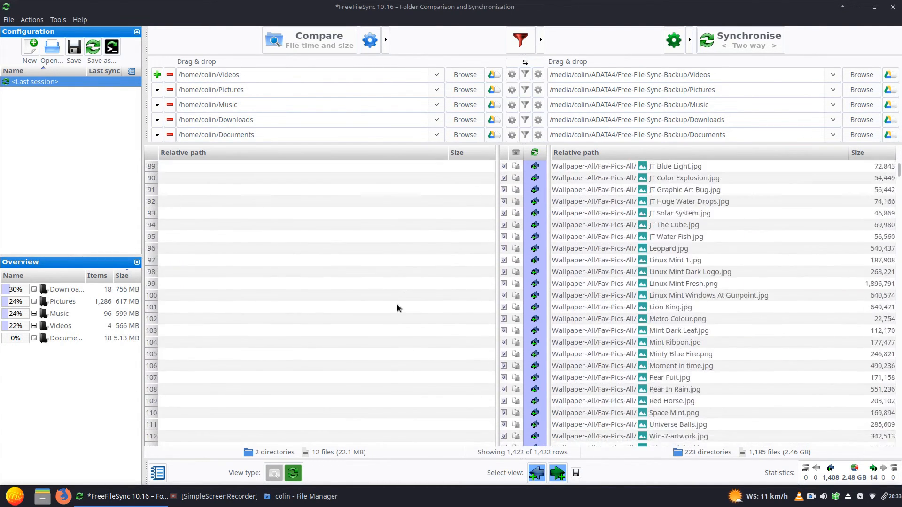
pyautogui.scroll(-20, 395, 311)
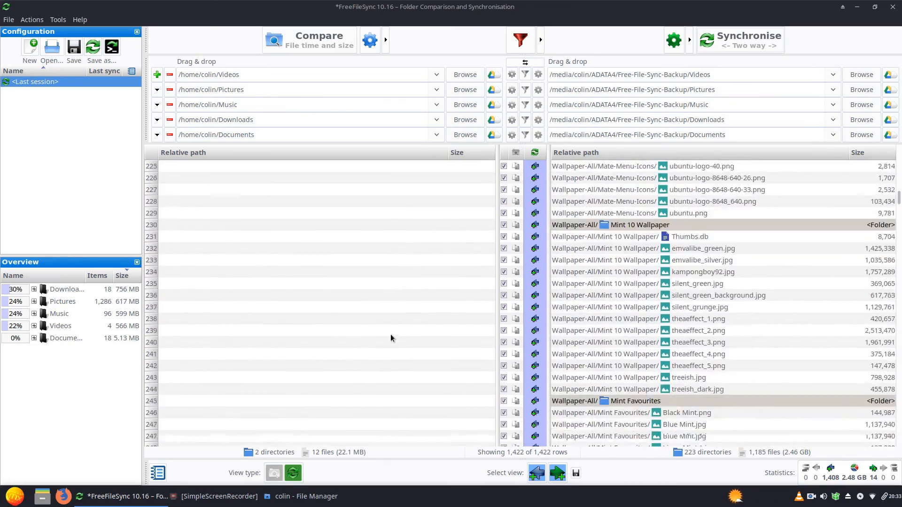
pyautogui.scroll(-10, 385, 336)
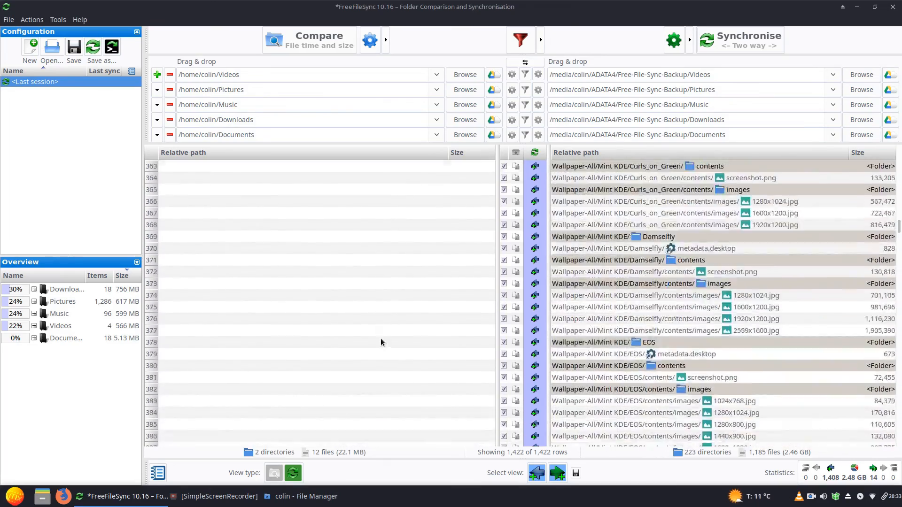
pyautogui.scroll(15, 379, 339)
pyautogui.scroll(20, 379, 340)
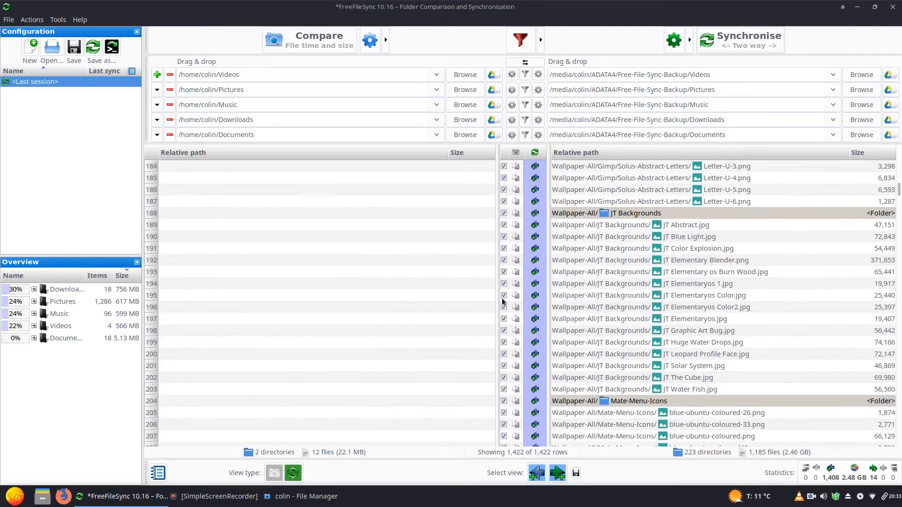
pyautogui.moveTo(899, 196); pyautogui.dragTo(900, 461)
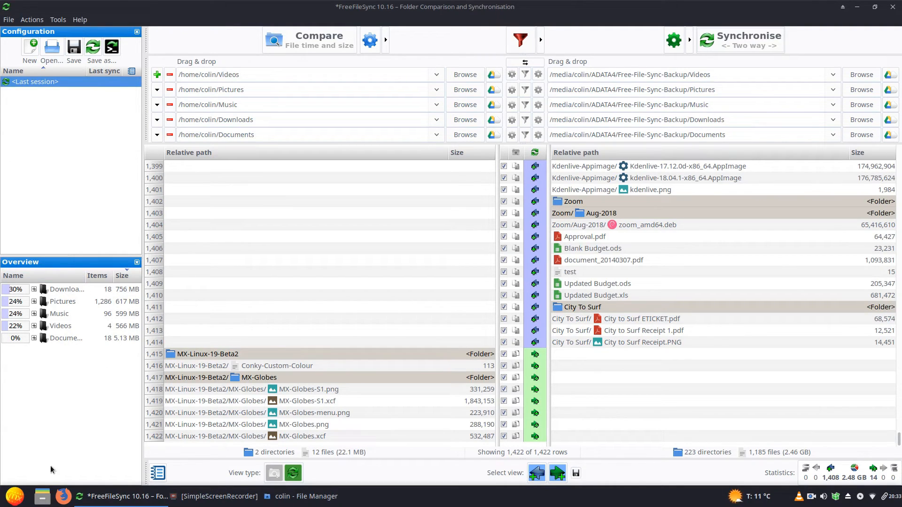
# Check the contents of the home Downloads and Documents folders in a new File Manager window and close it.
pyautogui.click(42, 497)
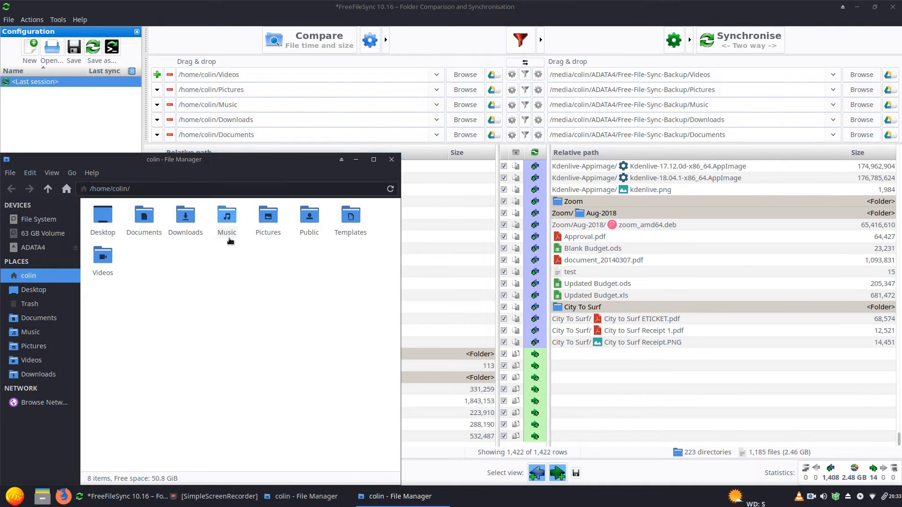
pyautogui.doubleClick(182, 219)
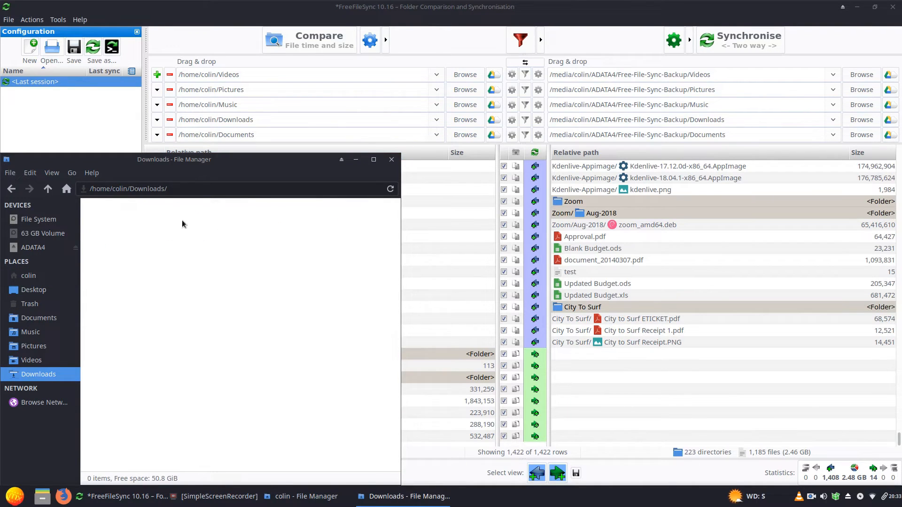
pyautogui.click(12, 188)
pyautogui.doubleClick(133, 221)
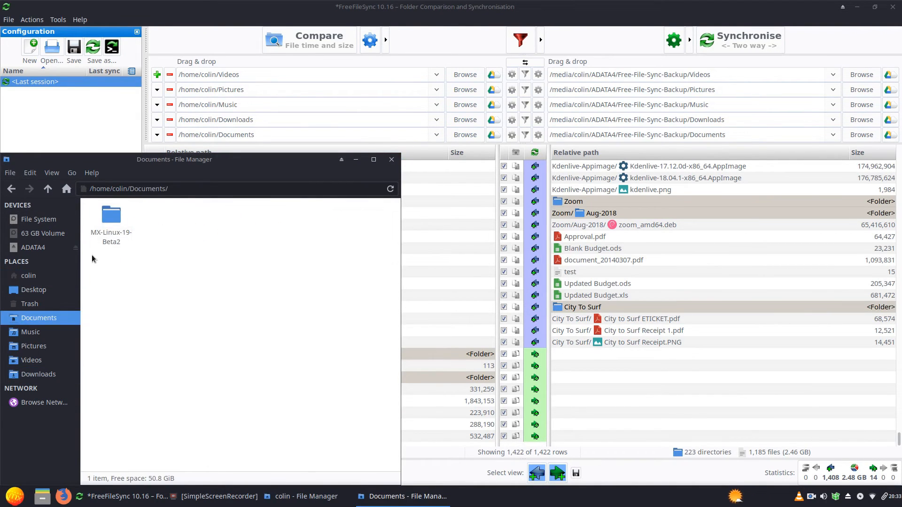
pyautogui.click(391, 159)
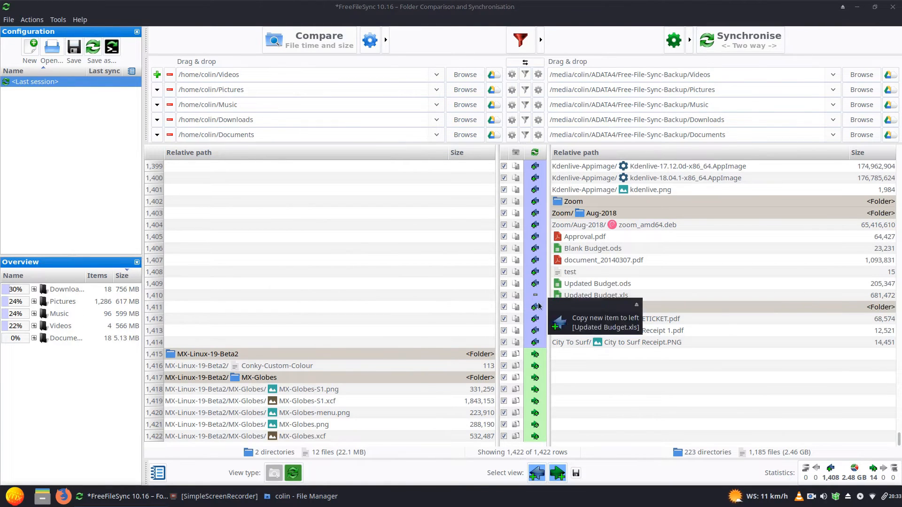
pyautogui.moveTo(894, 446); pyautogui.dragTo(900, 146)
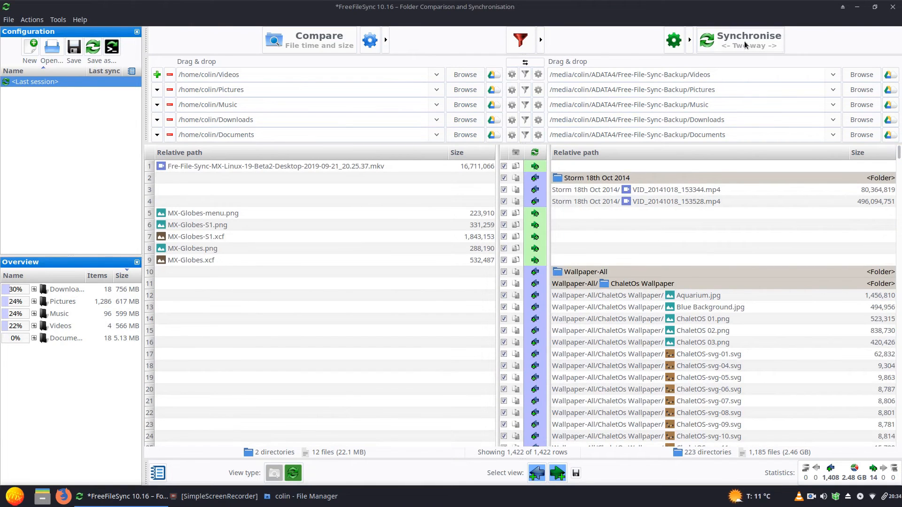
pyautogui.click(743, 41)
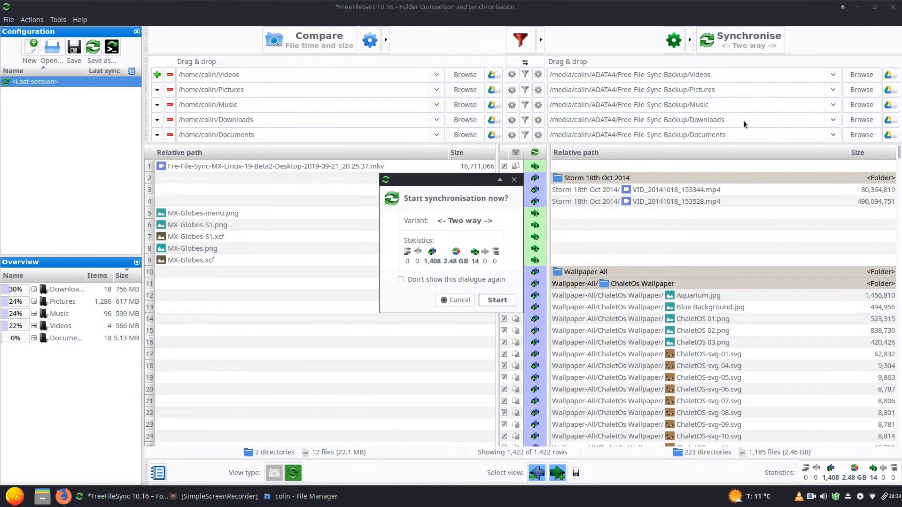
pyautogui.click(495, 300)
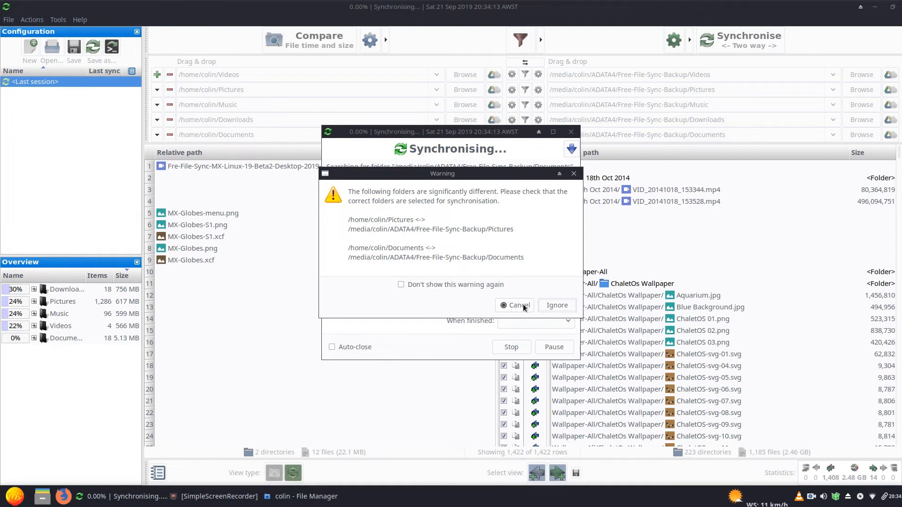
pyautogui.click(518, 305)
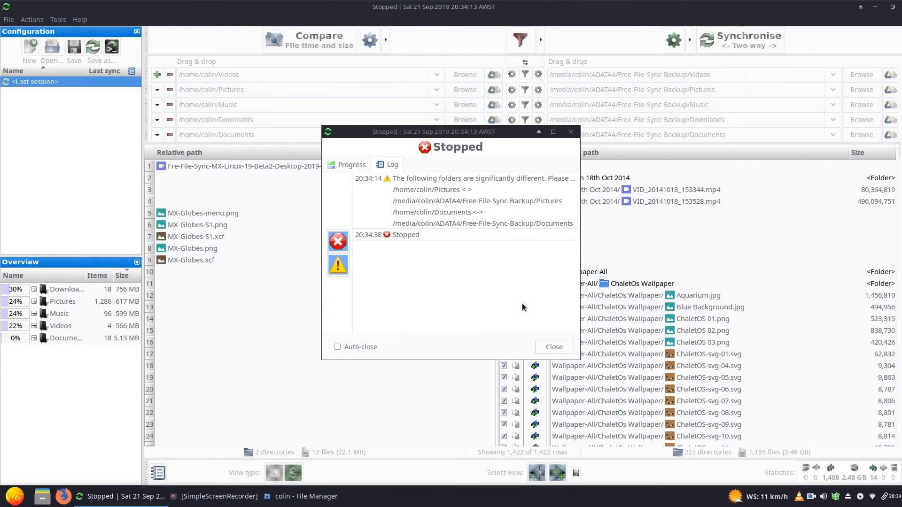
pyautogui.click(555, 348)
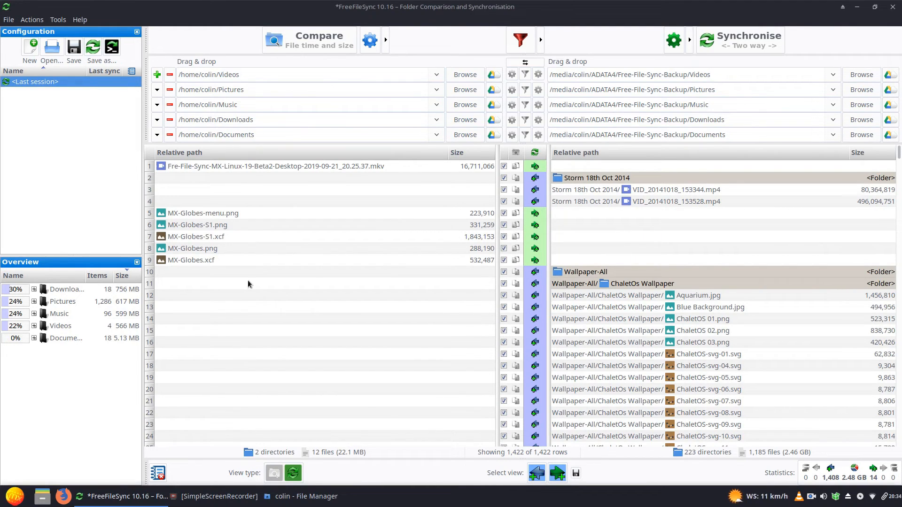
# Exclude the five MX-Globes pictures, the Fre-File-Sync .mkv video and the MX-Linux-19-Beta2 documents folder from the synchronisation.
pyautogui.scroll(-4, 247, 280)
pyautogui.scroll(4, 247, 280)
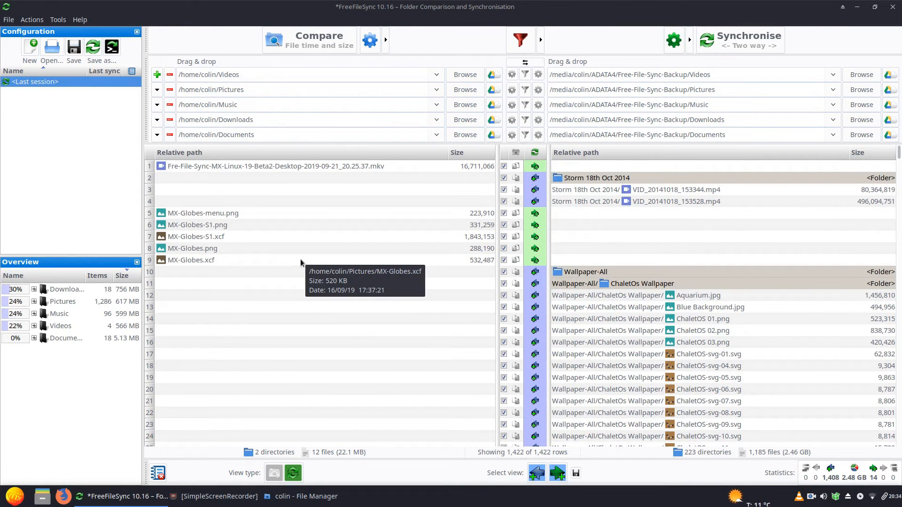
pyautogui.click(503, 213)
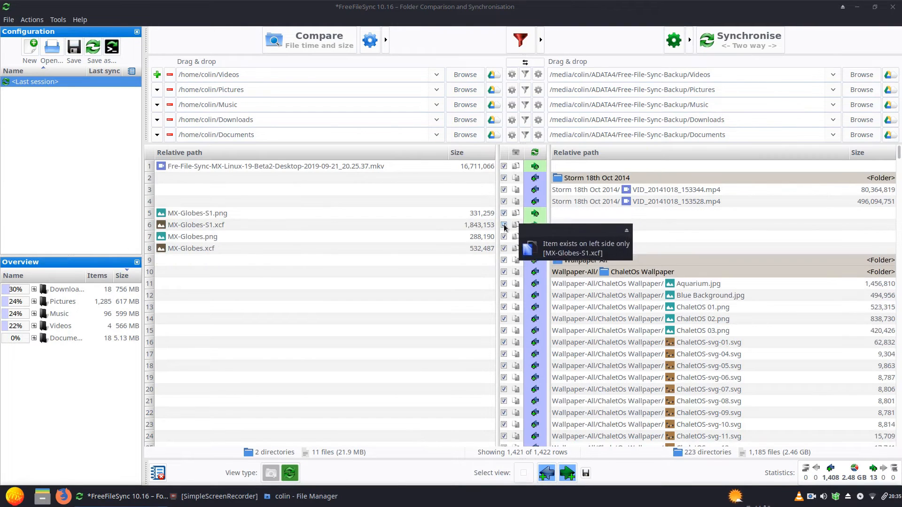
pyautogui.click(503, 225)
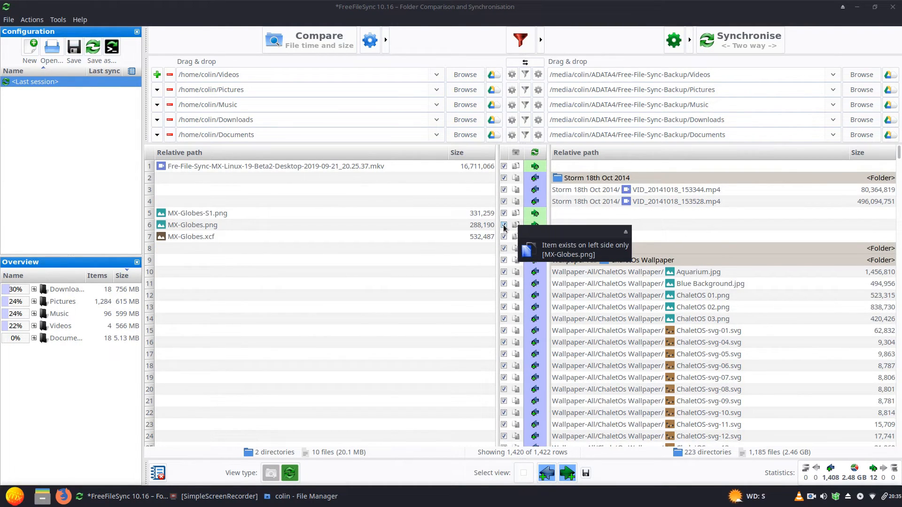
pyautogui.click(503, 226)
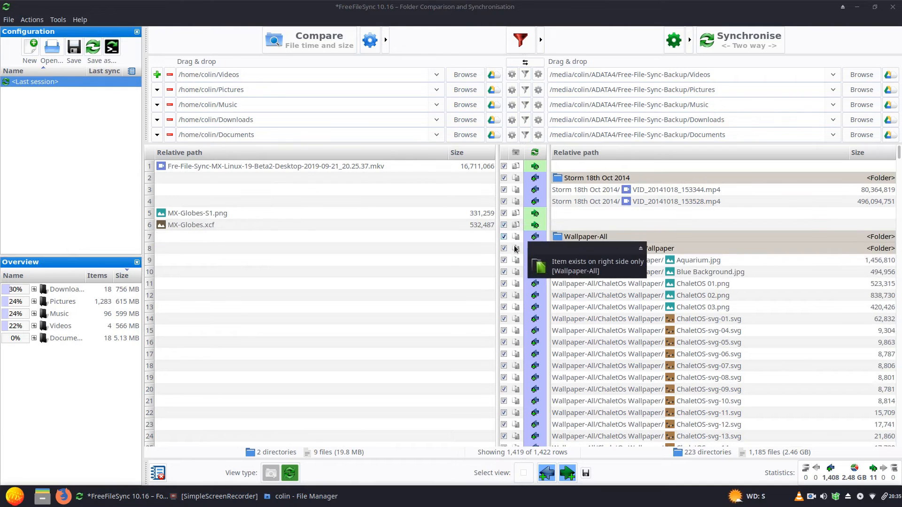
pyautogui.click(503, 225)
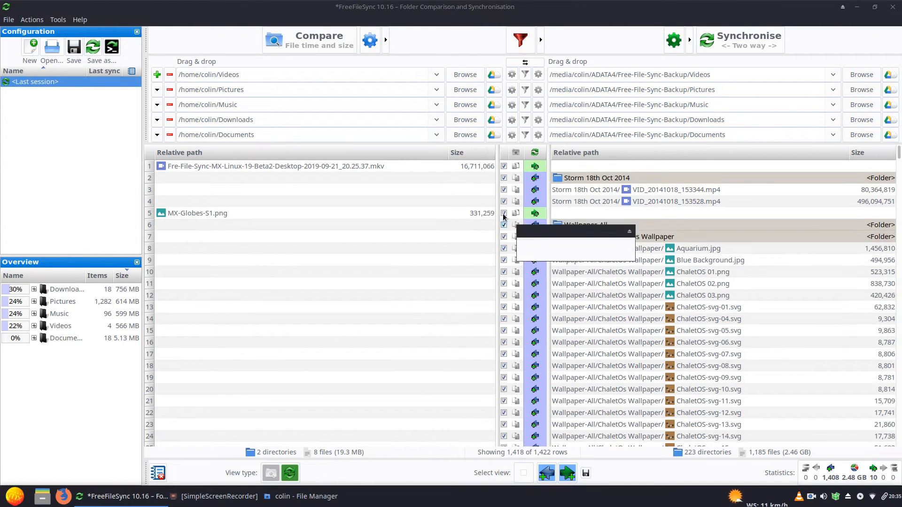
pyautogui.click(504, 214)
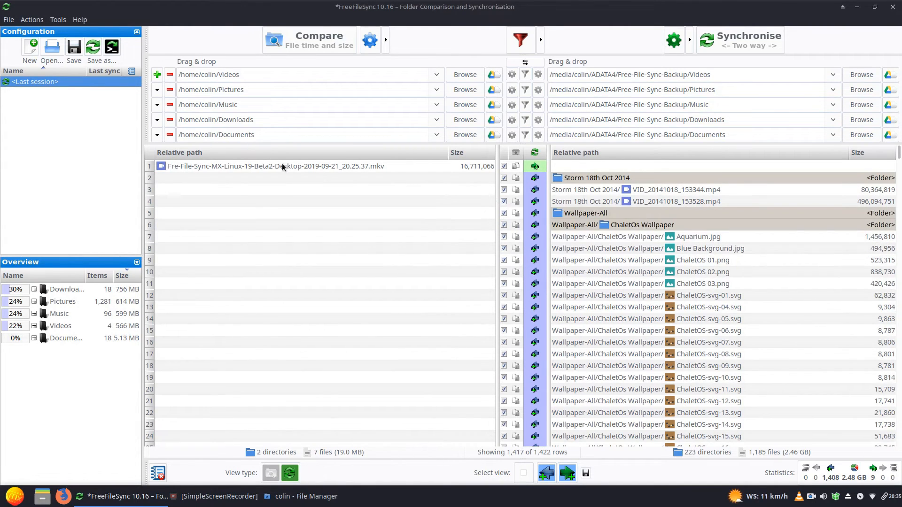
pyautogui.click(503, 167)
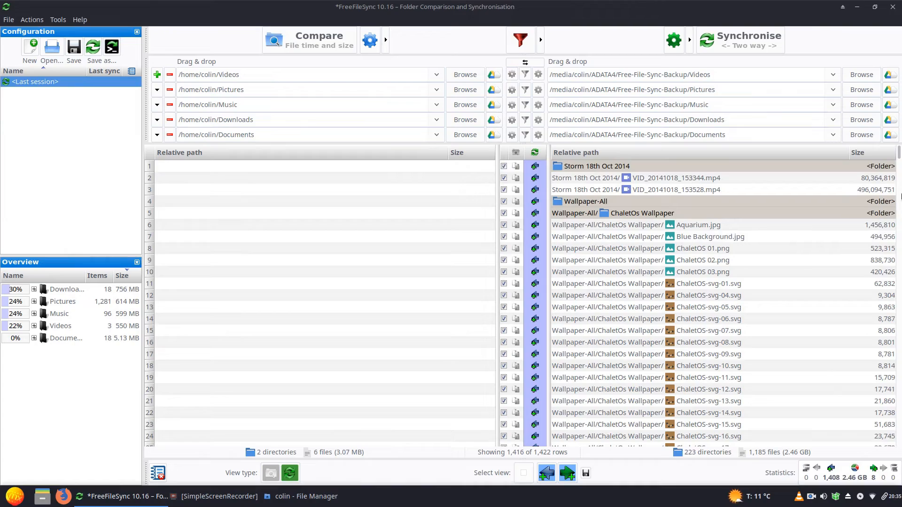
pyautogui.moveTo(901, 162); pyautogui.dragTo(900, 444)
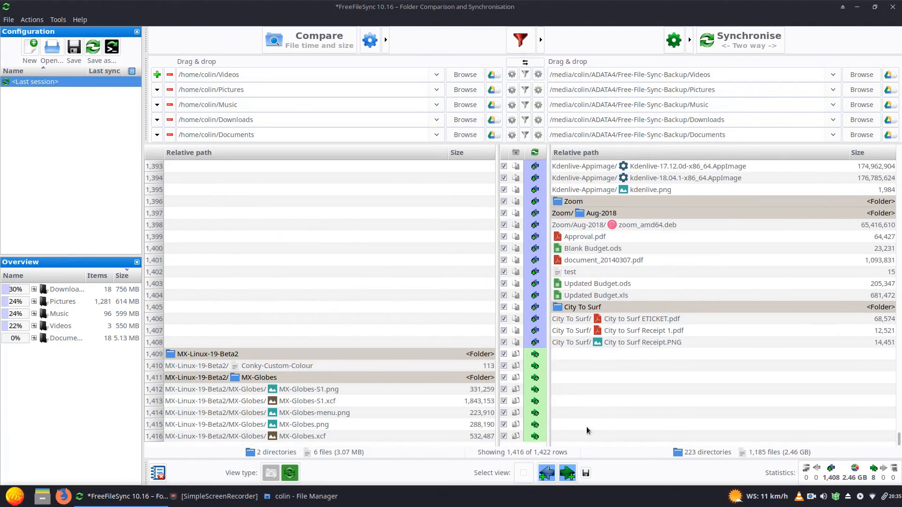
pyautogui.click(504, 355)
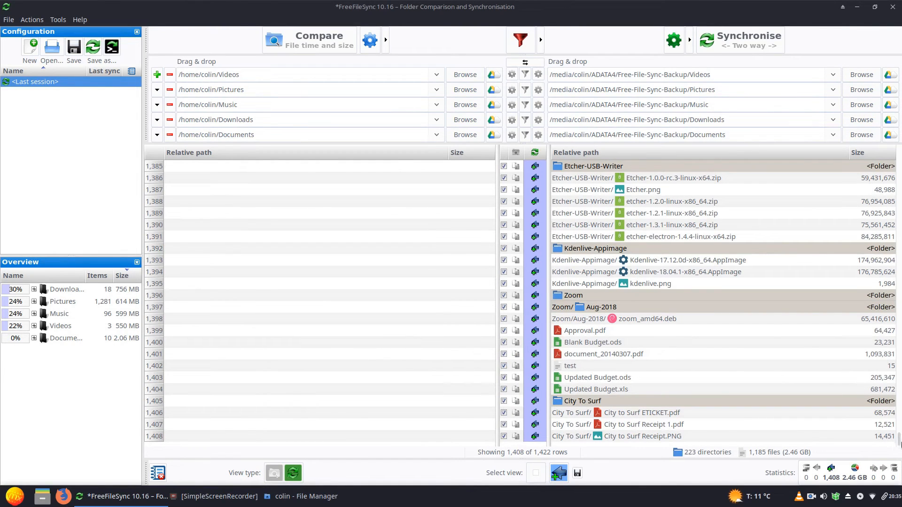
# Run the two-way synchronisation of the remaining items and close its progress window.
pyautogui.moveTo(901, 466); pyautogui.dragTo(900, 142)
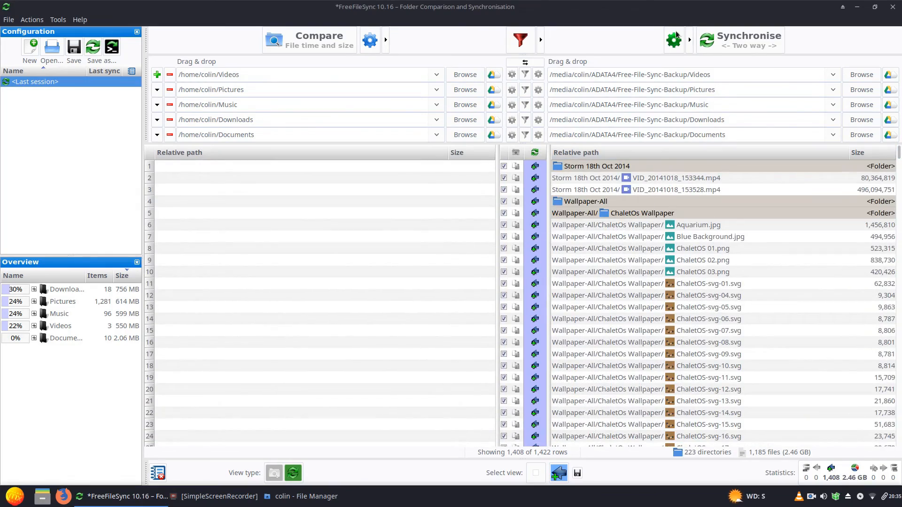
pyautogui.click(735, 40)
pyautogui.click(495, 299)
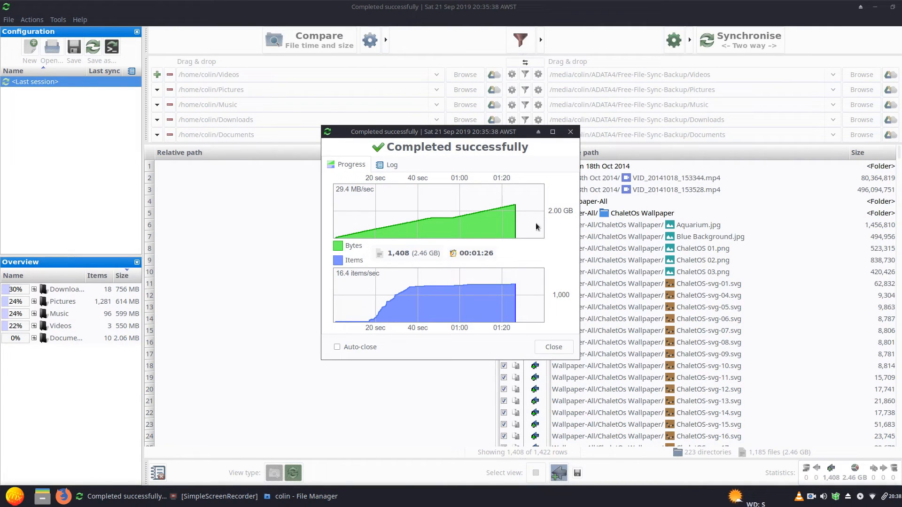
pyautogui.click(552, 346)
# Inspect the synchronised home Documents, Pictures and Videos folders in a new File Manager window and close it.
pyautogui.click(43, 496)
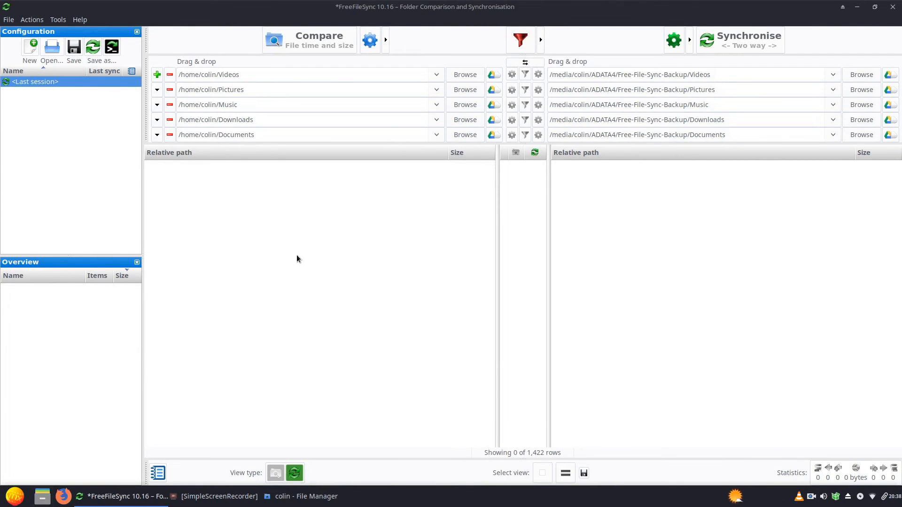
pyautogui.moveTo(227, 155); pyautogui.dragTo(524, 40)
pyautogui.doubleClick(442, 102)
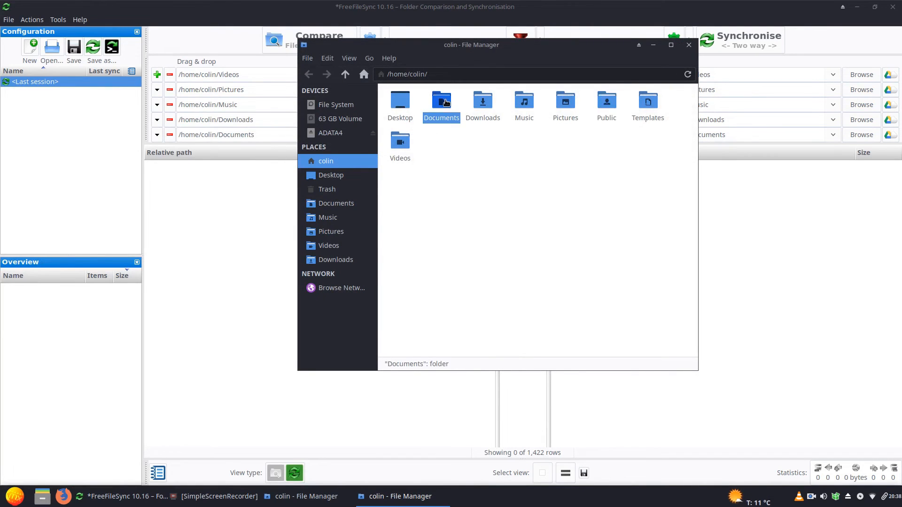
pyautogui.click(308, 74)
pyautogui.doubleClick(565, 101)
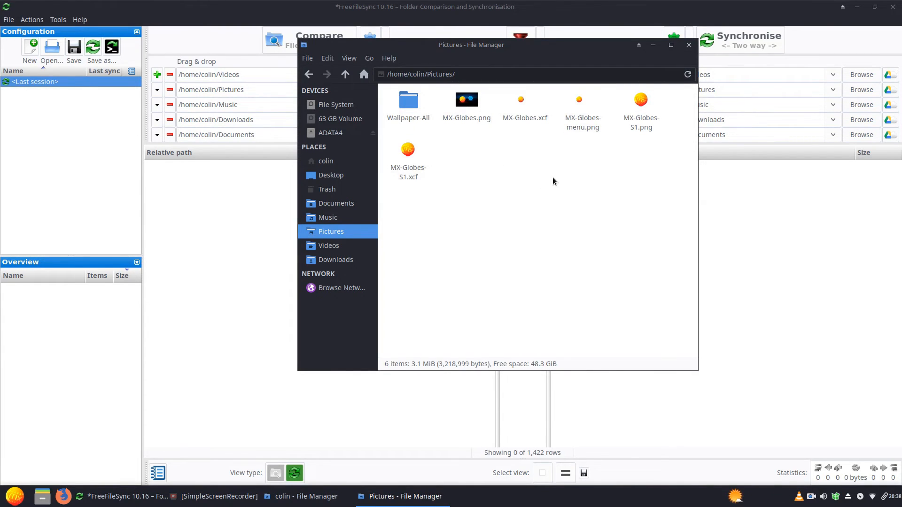
pyautogui.click(309, 75)
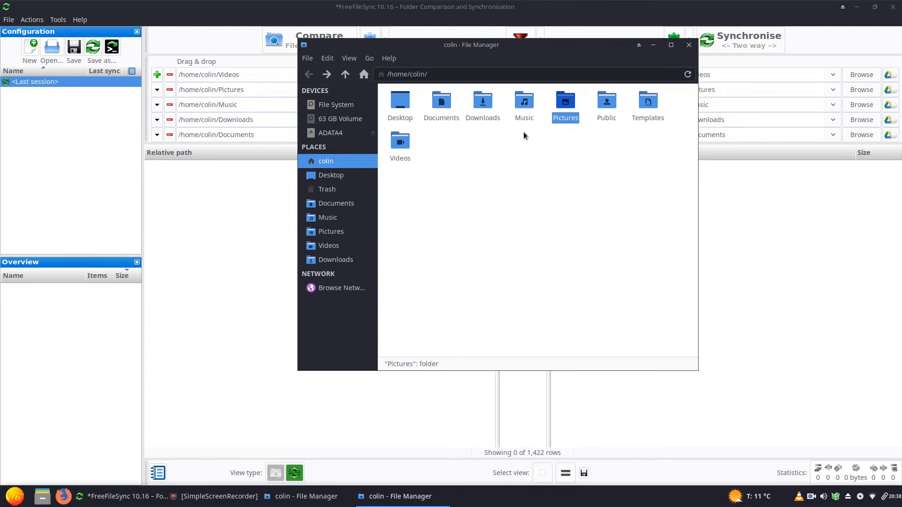
pyautogui.doubleClick(441, 100)
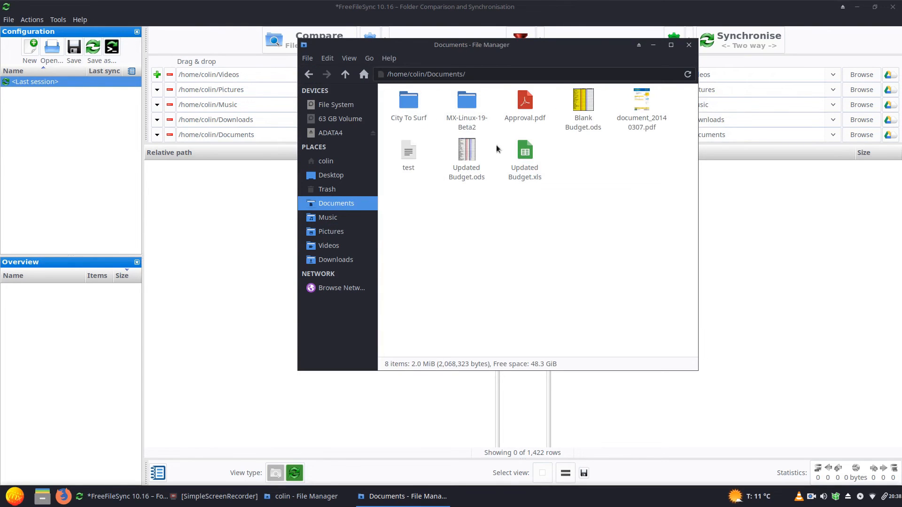
pyautogui.click(309, 75)
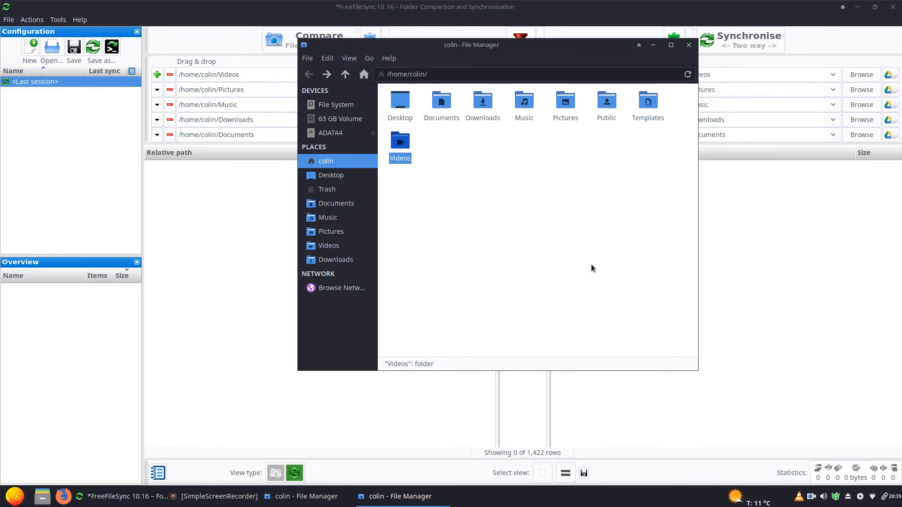
pyautogui.click(689, 44)
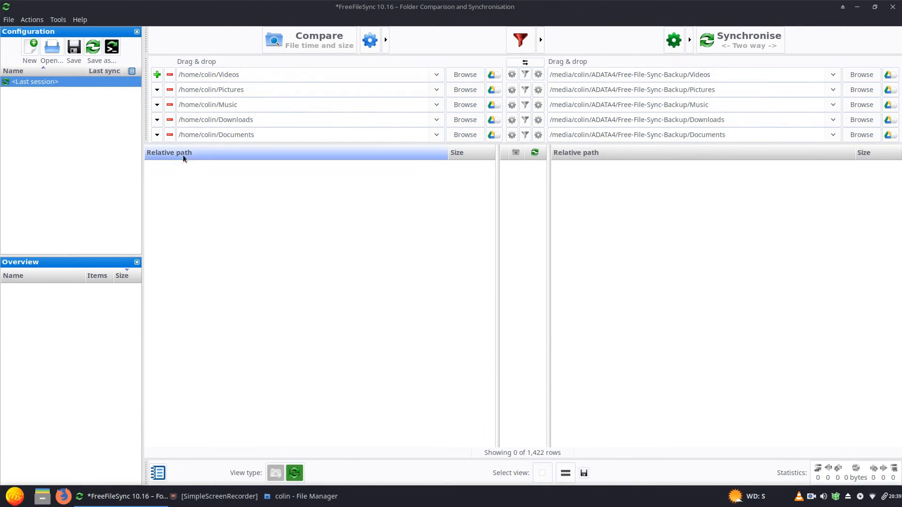
# Save the folder pair configuration as Adata-Backup.ffs_gui in the home folder and close FreeFileSync.
pyautogui.click(93, 47)
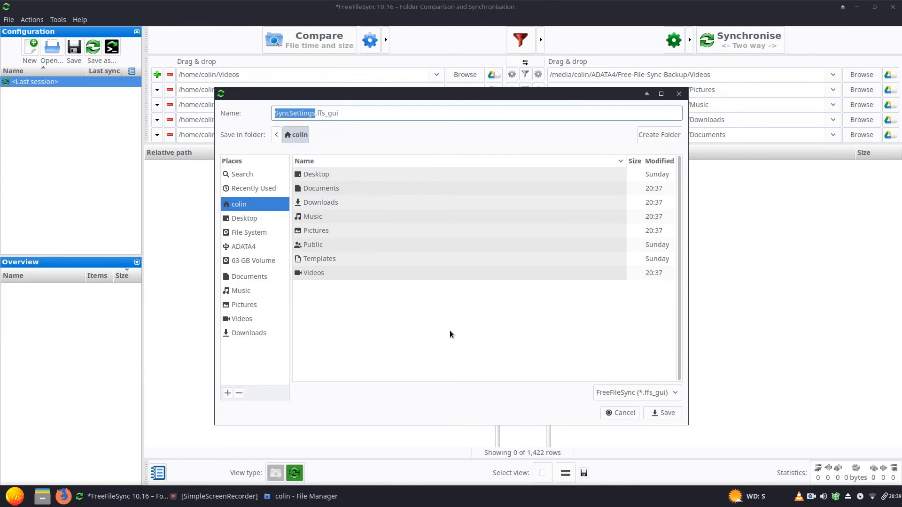
pyautogui.write('Adata')
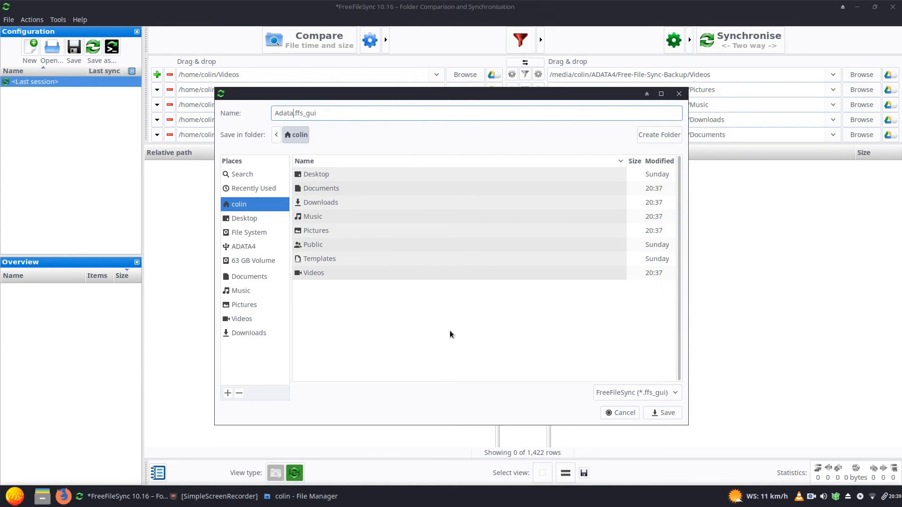
pyautogui.write('-Backup')
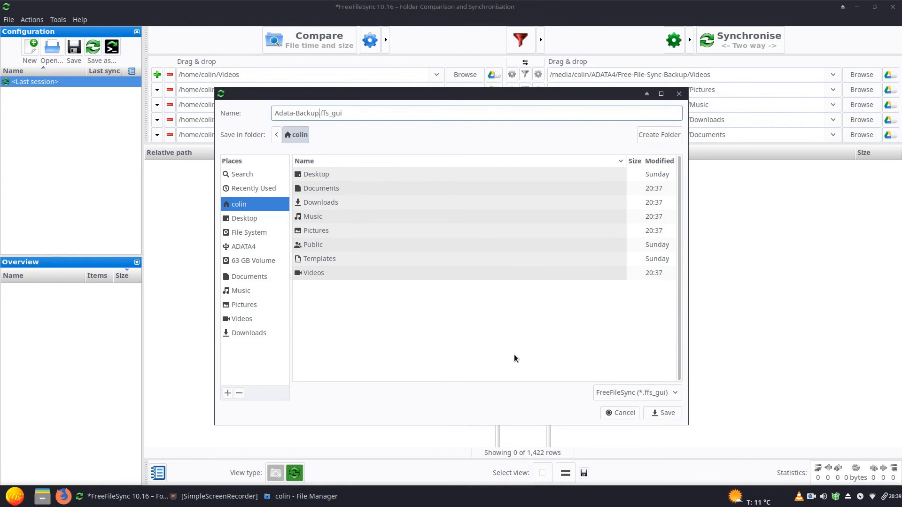
pyautogui.click(663, 413)
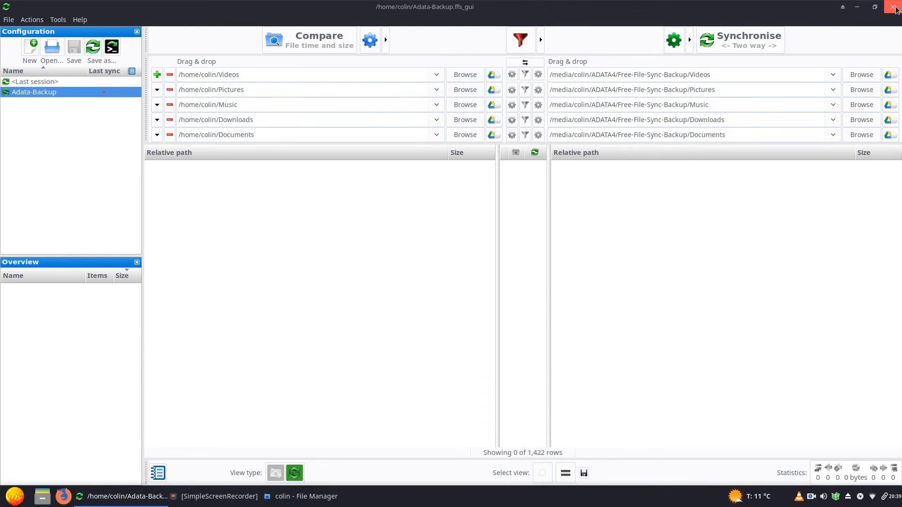
pyautogui.click(892, 7)
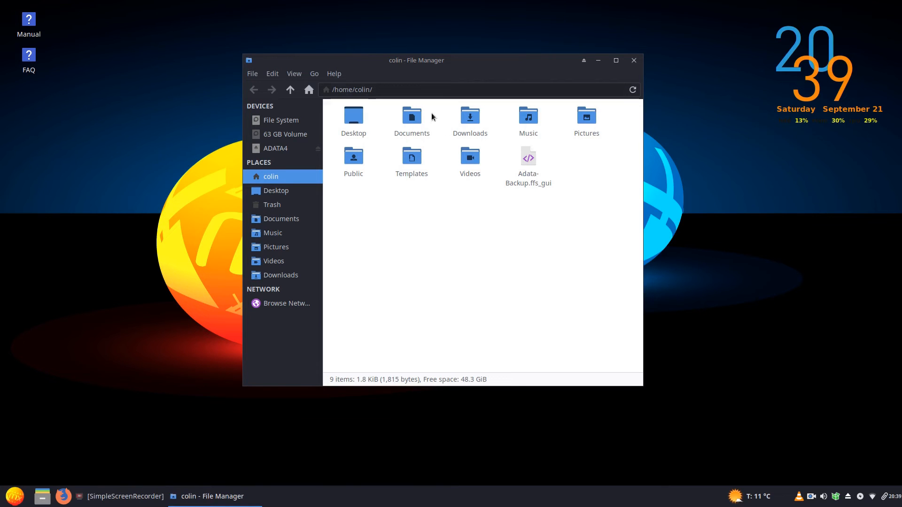
# Add the line "I updated this again" to the test file in the home Documents folder, then save and close it.
pyautogui.click(414, 118)
pyautogui.doubleClick(414, 119)
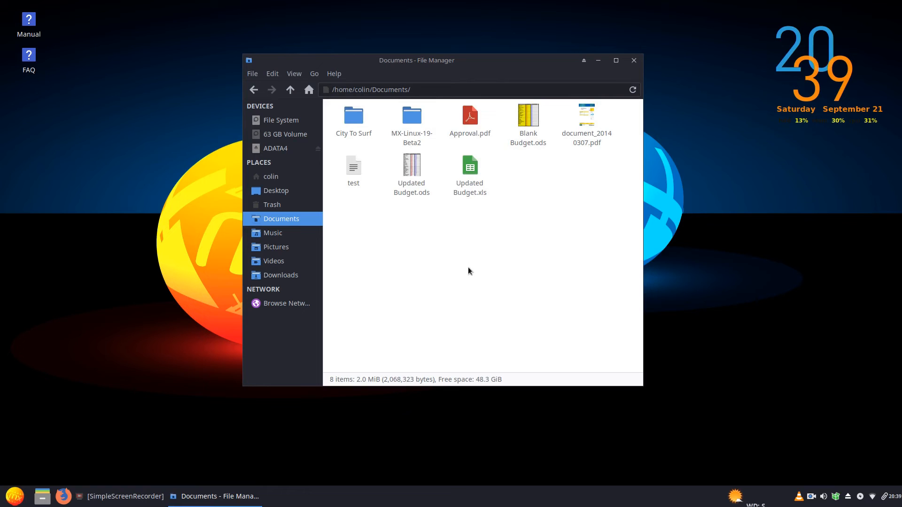
pyautogui.doubleClick(360, 174)
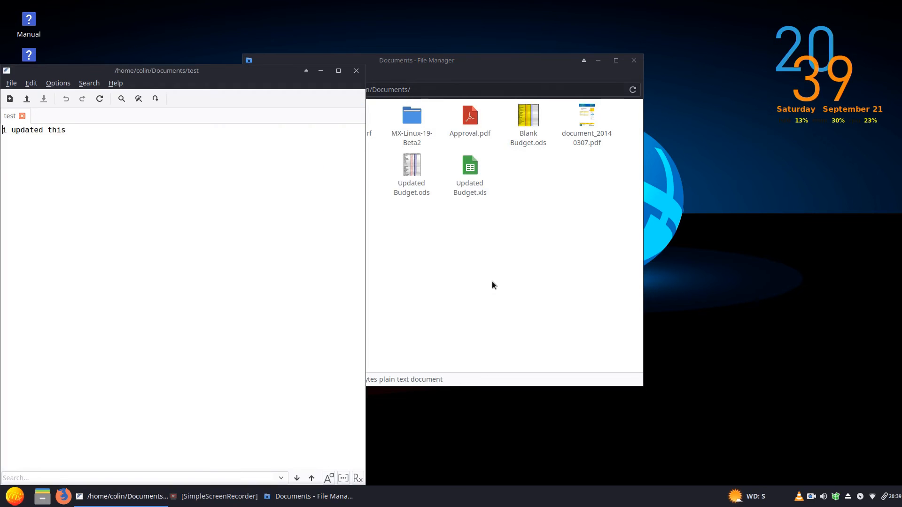
pyautogui.click(70, 131)
pyautogui.press('Return')
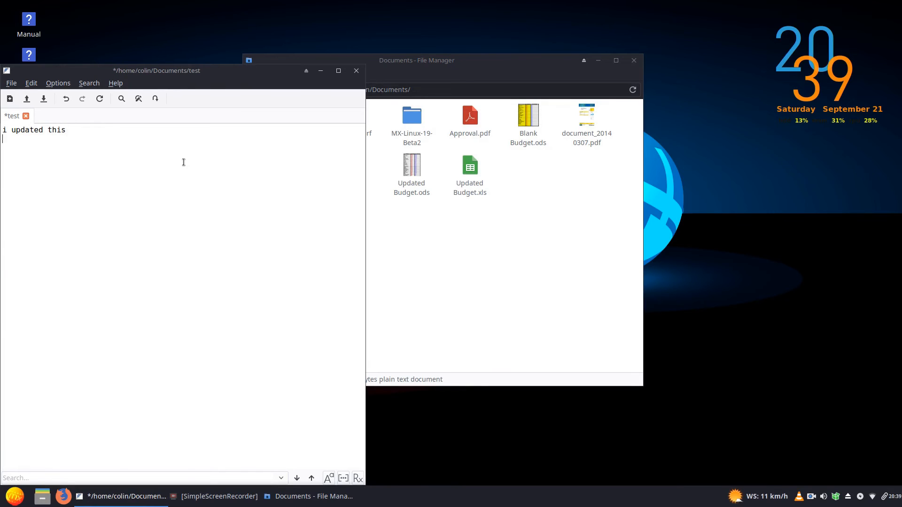
pyautogui.write('I updated this ')
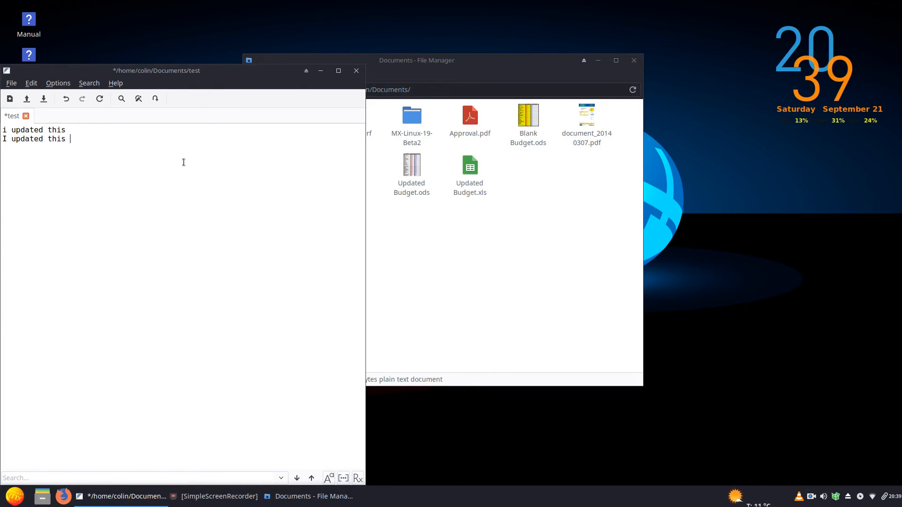
pyautogui.write('again')
pyautogui.click(44, 99)
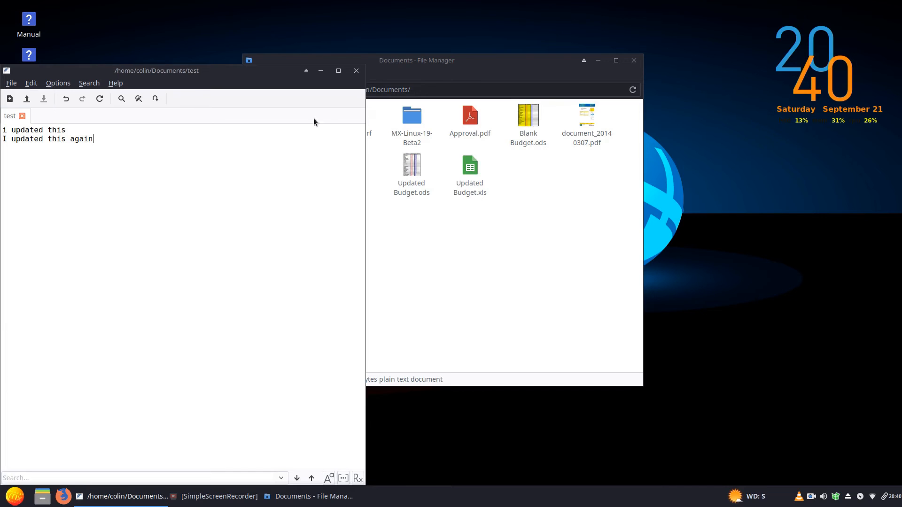
pyautogui.click(356, 71)
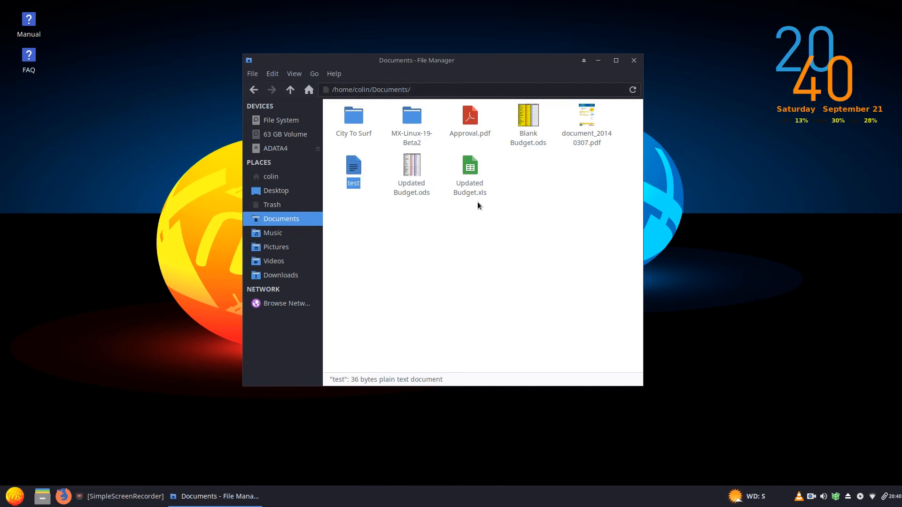
# Enter "updated" in cell G16 of Blank Budget.ods from the home Documents folder, then save and close the spreadsheet.
pyautogui.doubleClick(530, 116)
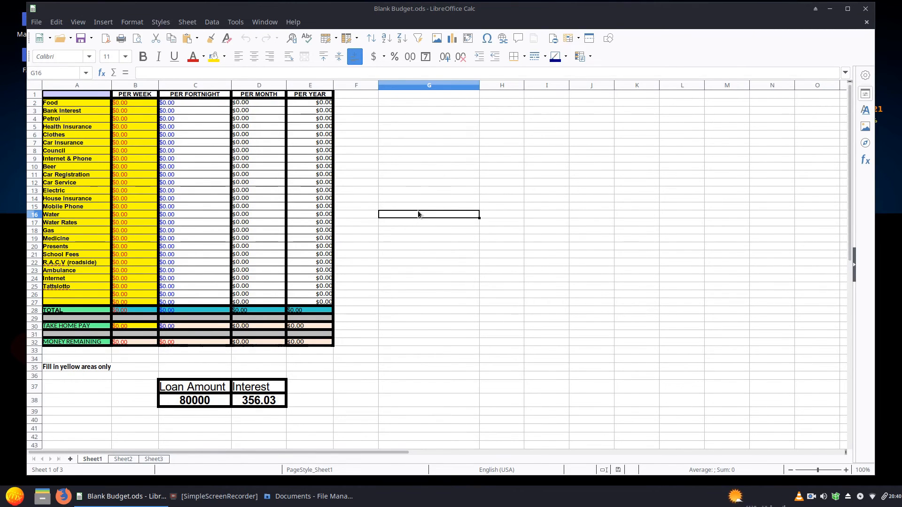
pyautogui.write('updated')
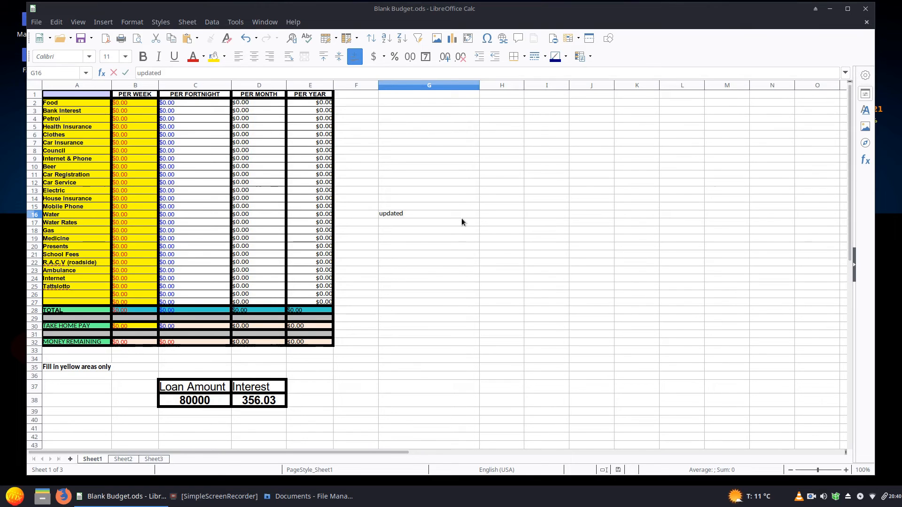
pyautogui.press('Return')
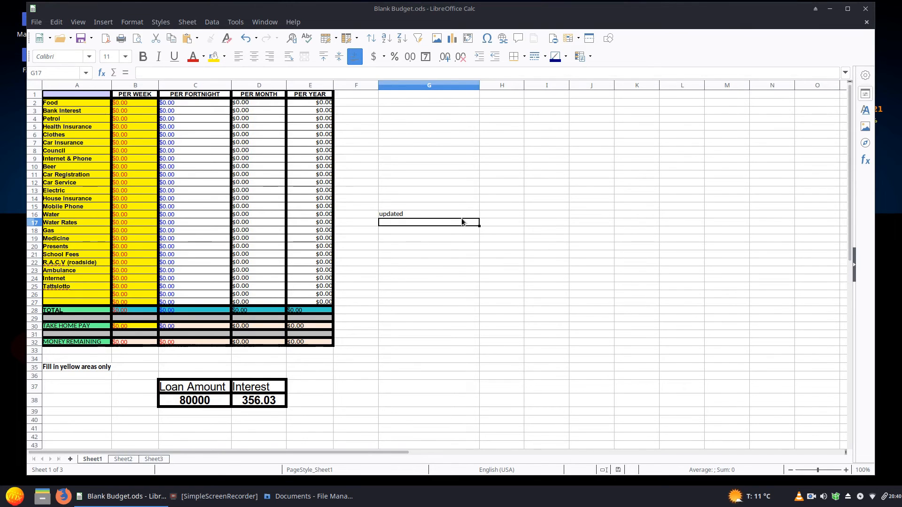
pyautogui.click(81, 42)
pyautogui.click(866, 9)
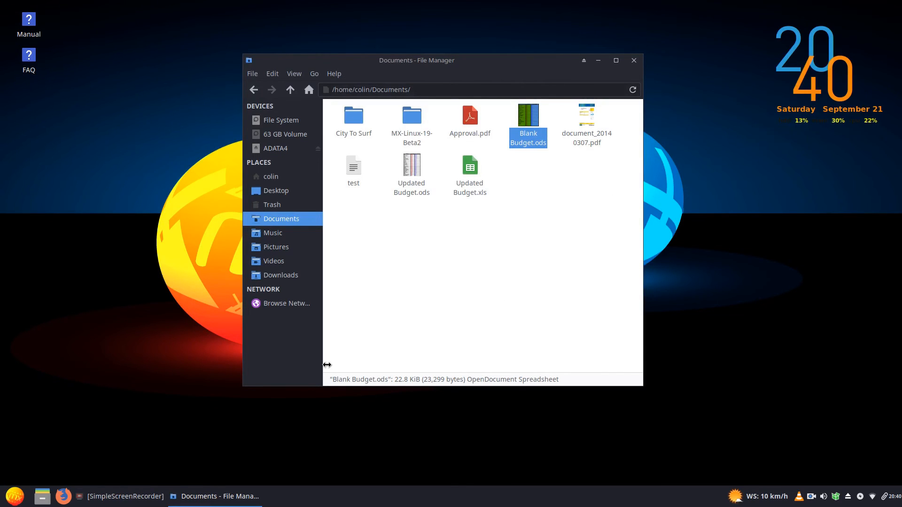
# Launch FreeFileSync again and compare the Adata-Backup folder pairs.
pyautogui.press('super')
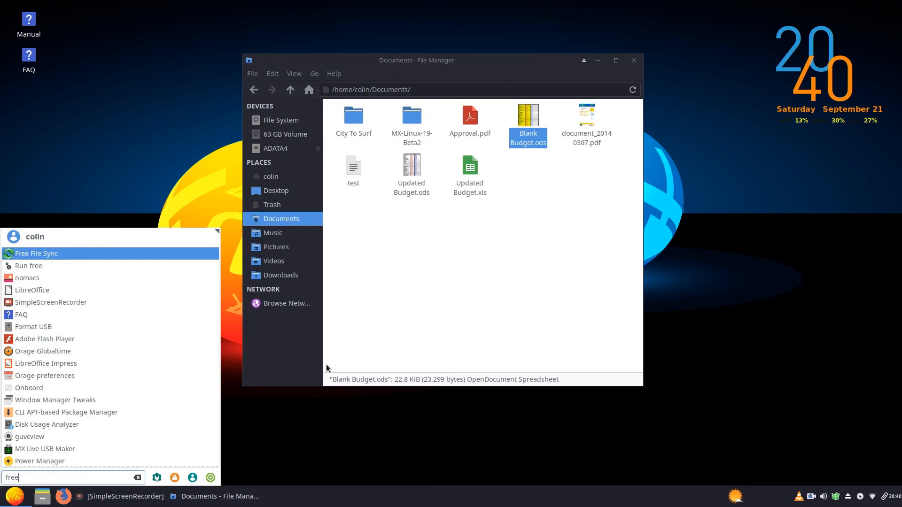
pyautogui.press('Escape')
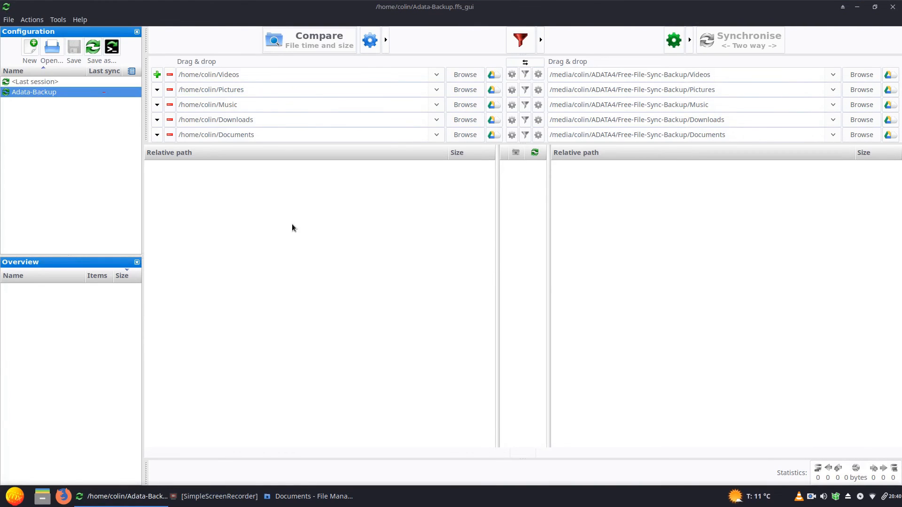
pyautogui.click(320, 41)
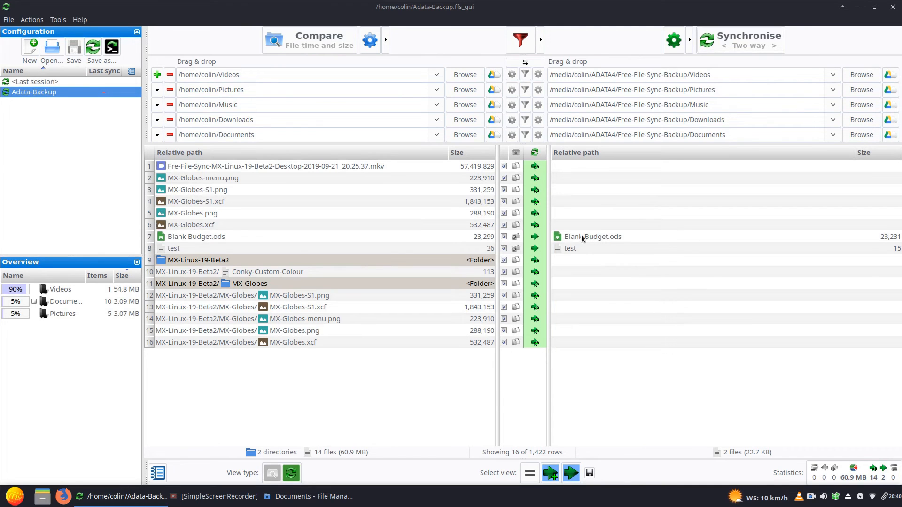
# View the ADATA4 backup copies of Blank Budget.ods and test in their default applications, closing each one.
pyautogui.moveTo(582, 238)
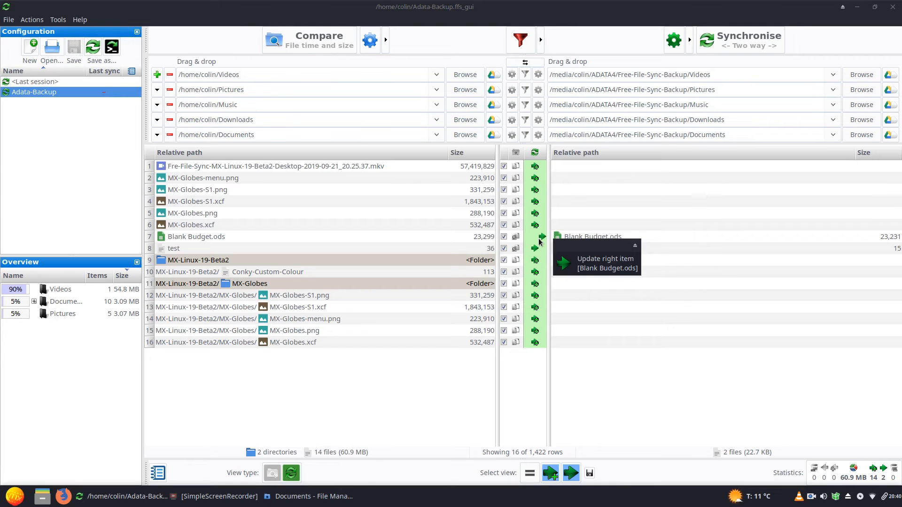
pyautogui.rightClick(603, 238)
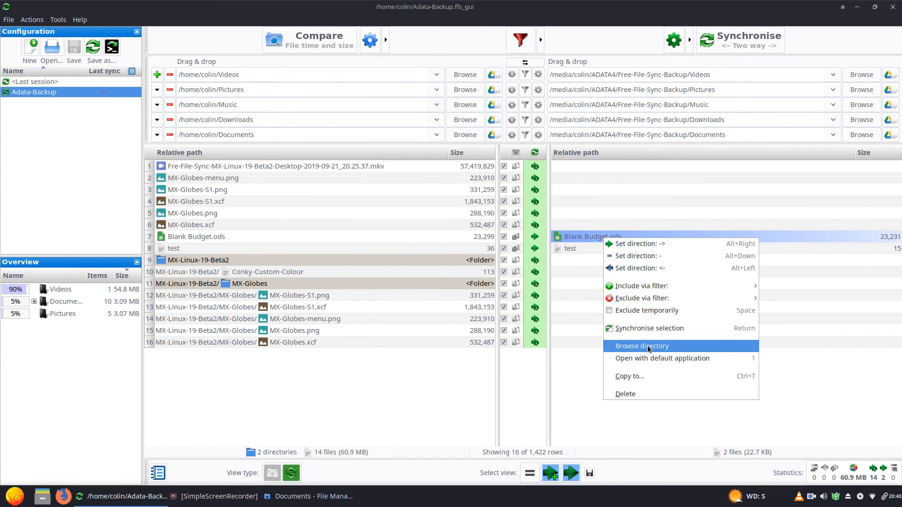
pyautogui.click(662, 359)
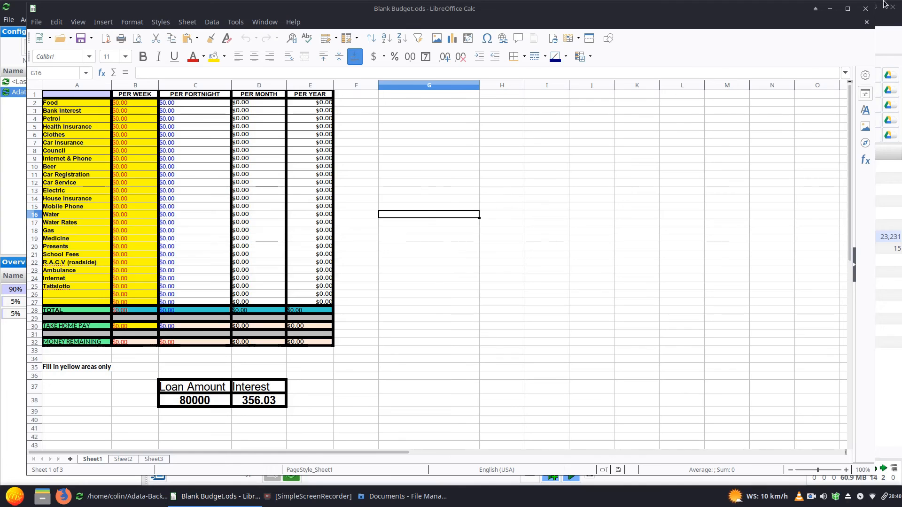
pyautogui.click(865, 9)
pyautogui.rightClick(575, 247)
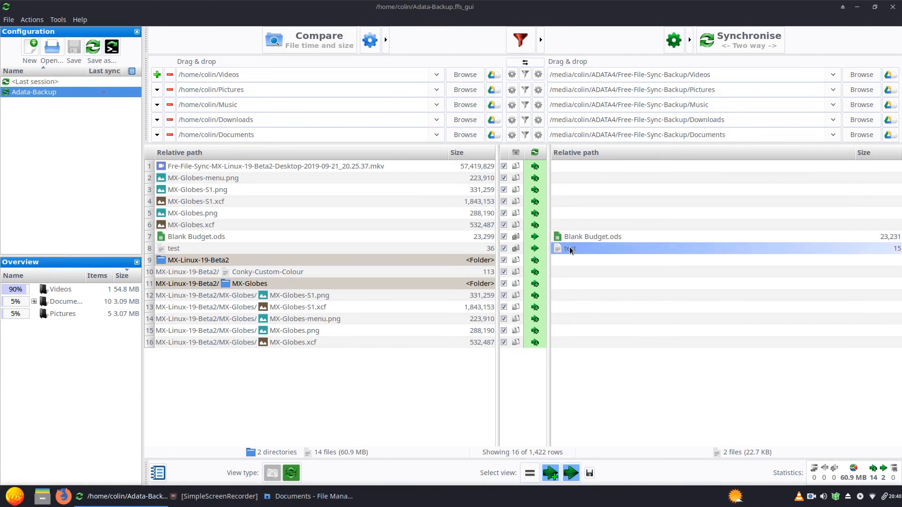
pyautogui.click(625, 369)
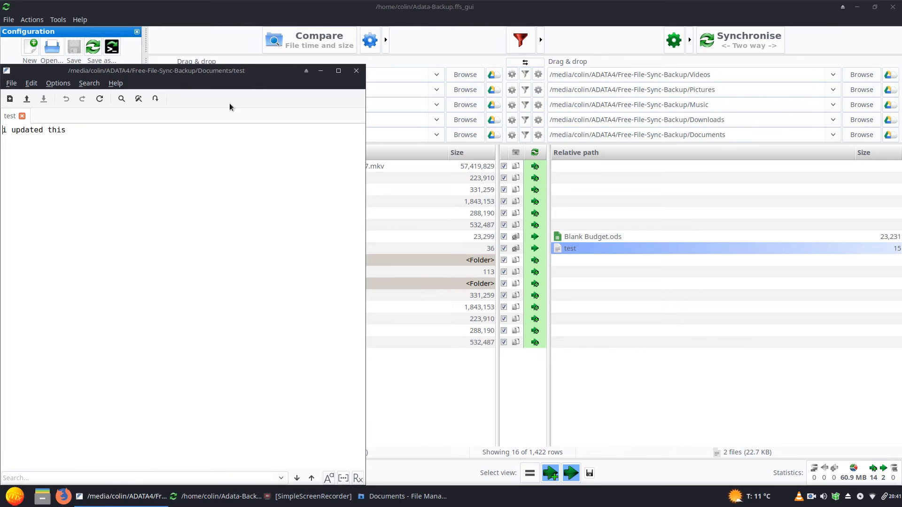
pyautogui.click(357, 71)
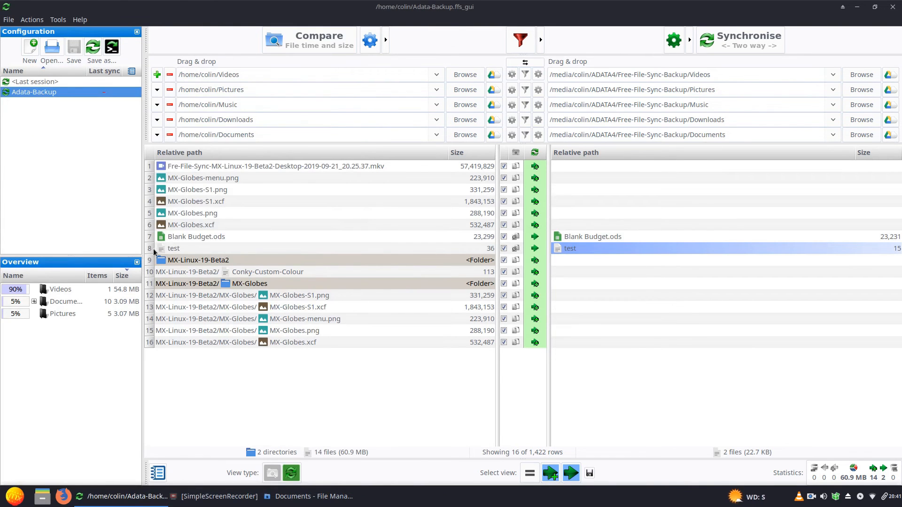
# View the home folder copies of test and Blank Budget.ods in their default applications, closing each one.
pyautogui.rightClick(181, 248)
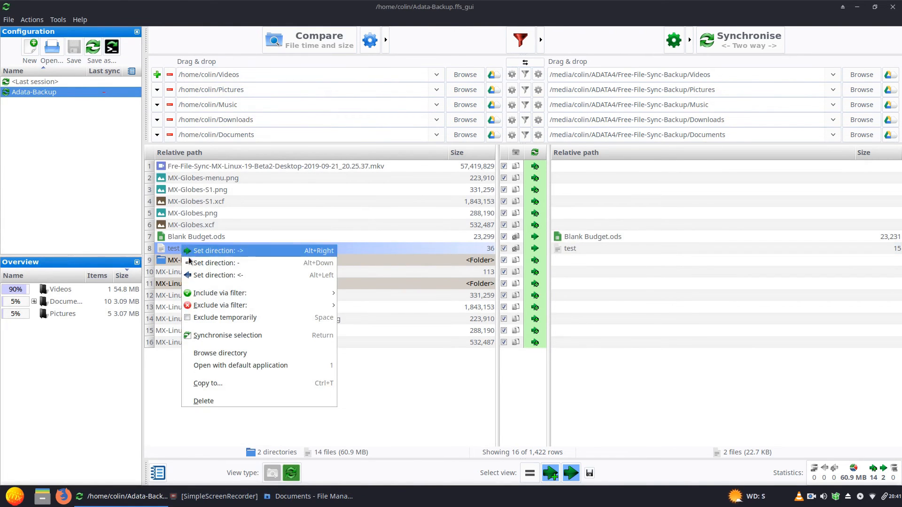
pyautogui.click(206, 366)
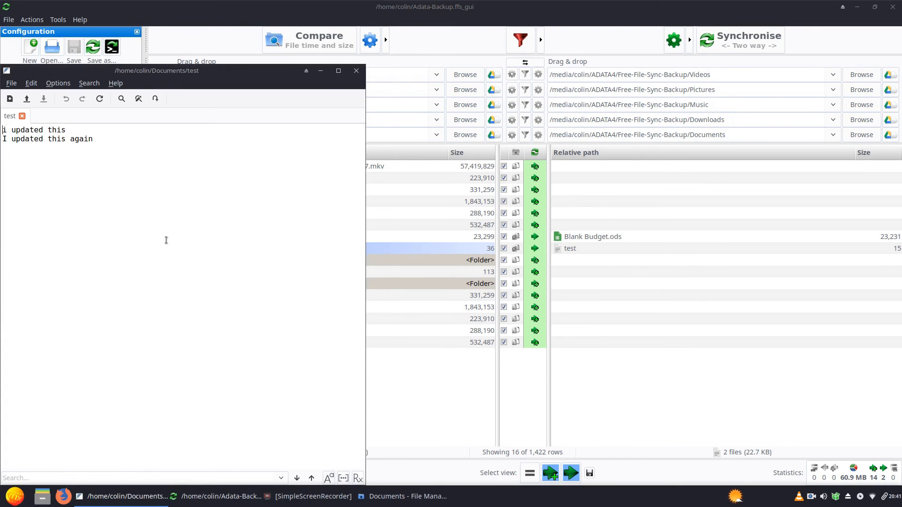
pyautogui.click(356, 71)
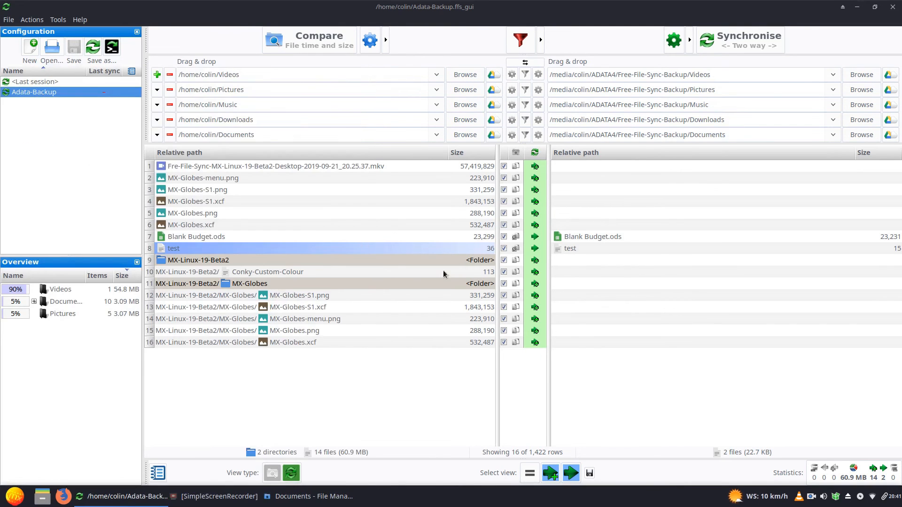
pyautogui.click(191, 234)
pyautogui.rightClick(191, 235)
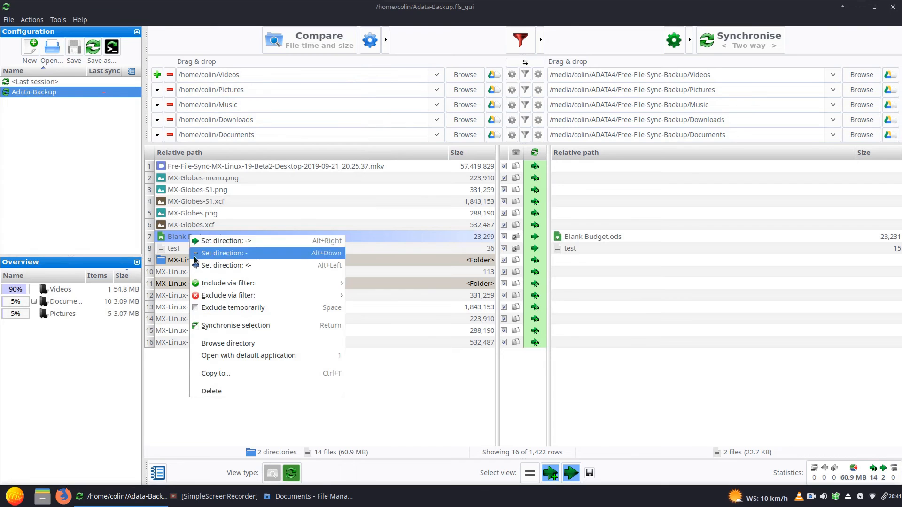
pyautogui.click(212, 357)
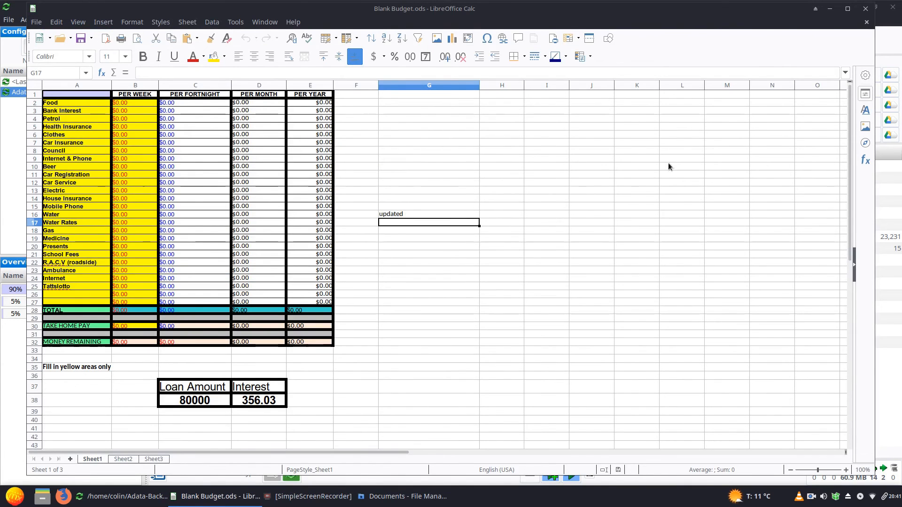
pyautogui.click(865, 9)
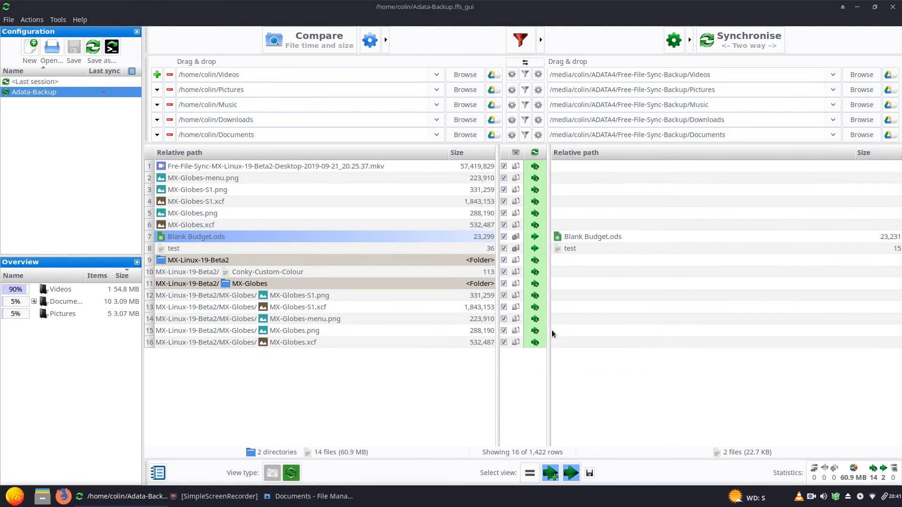
# Check the contents of the Pictures folder inside Free-File-Sync-Backup on ADATA4 in a new File Manager window.
pyautogui.moveTo(281, 270)
pyautogui.click(42, 496)
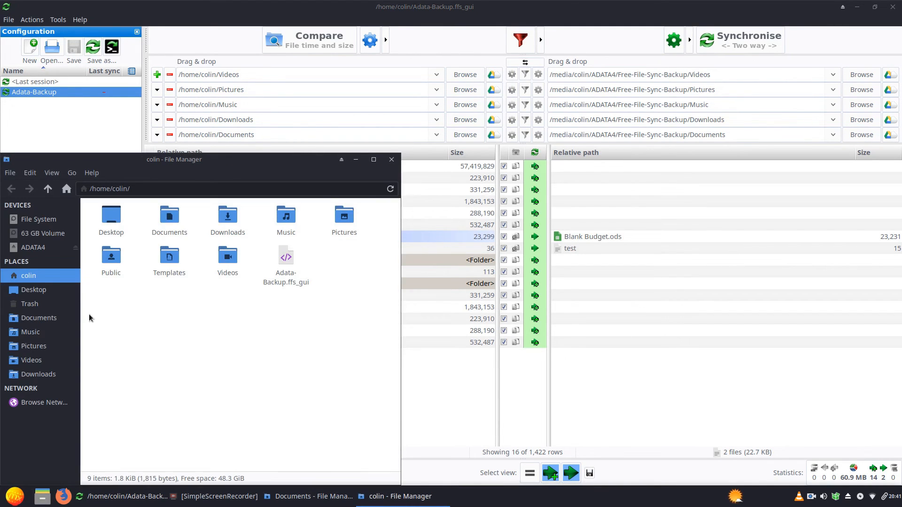
pyautogui.click(33, 247)
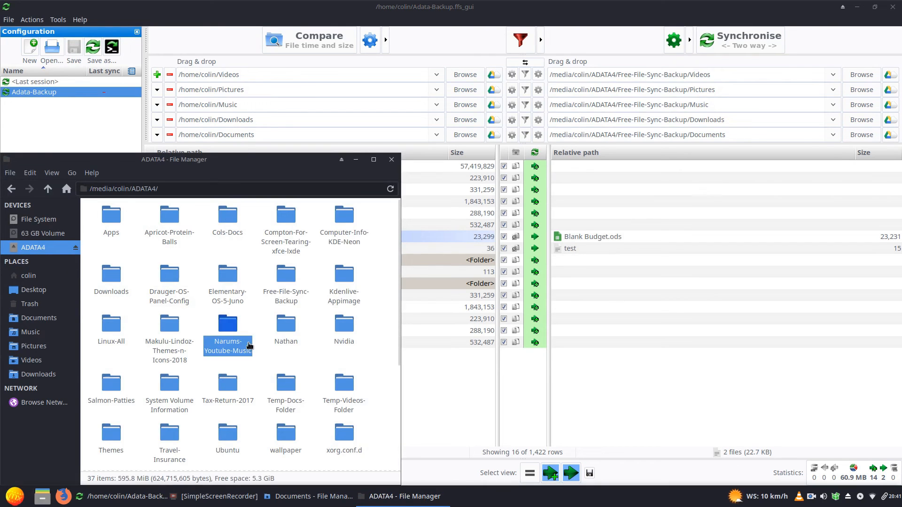
pyautogui.click(286, 276)
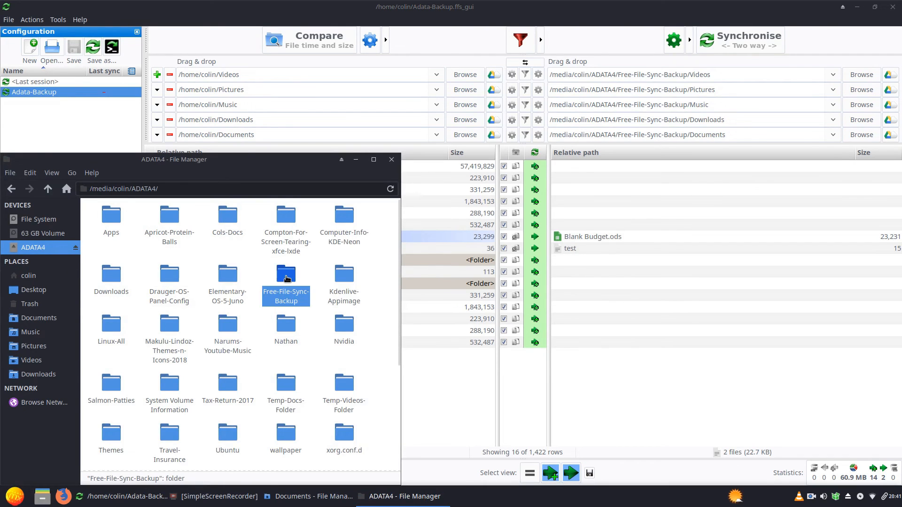
pyautogui.doubleClick(286, 277)
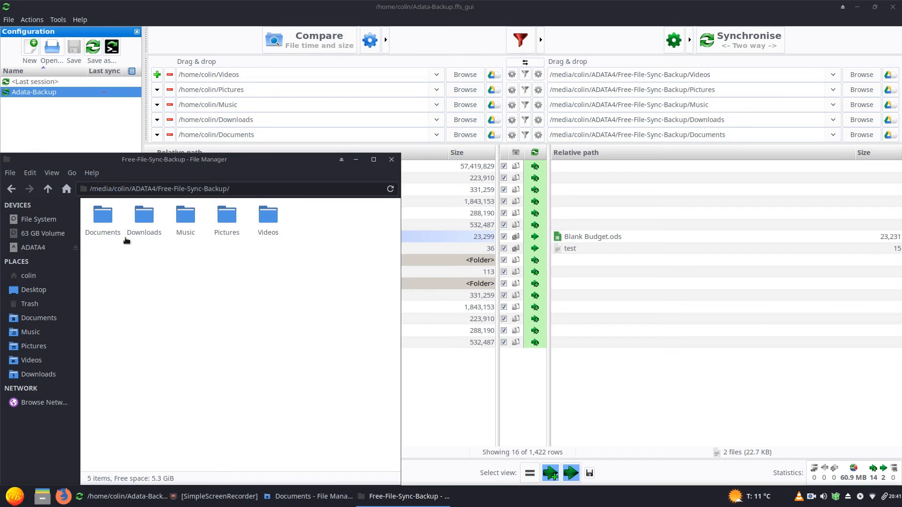
pyautogui.doubleClick(226, 217)
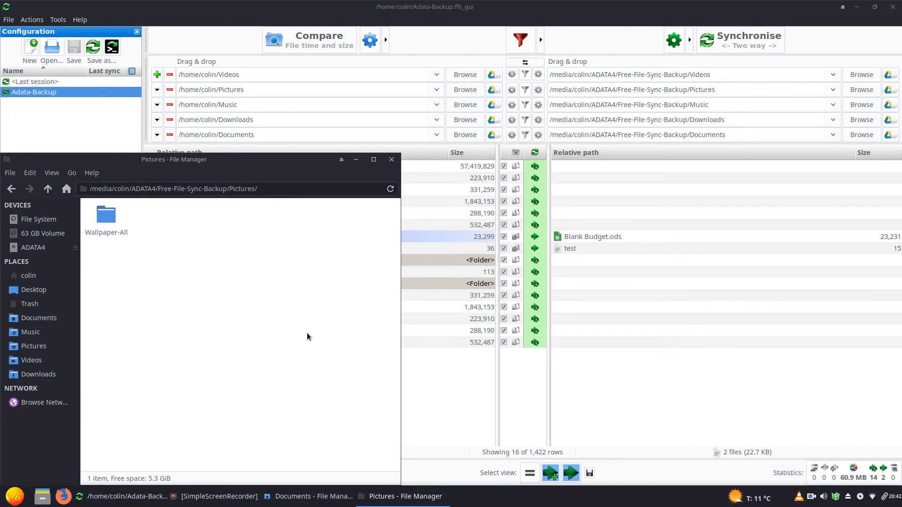
# Check the backup's Wallpaper-All folder, then view Blank Budget.ods from the backup's Documents folder and close the spreadsheet.
pyautogui.doubleClick(106, 215)
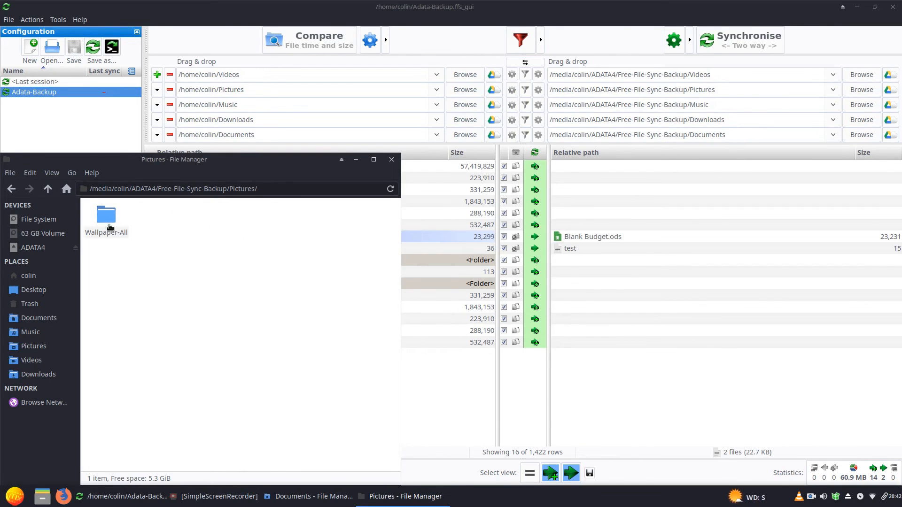
pyautogui.click(11, 189)
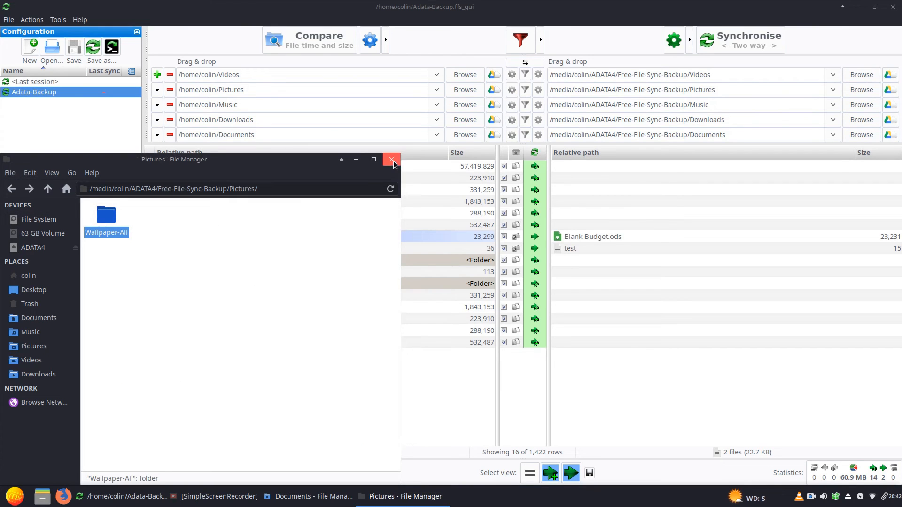
pyautogui.click(11, 188)
pyautogui.doubleClick(113, 223)
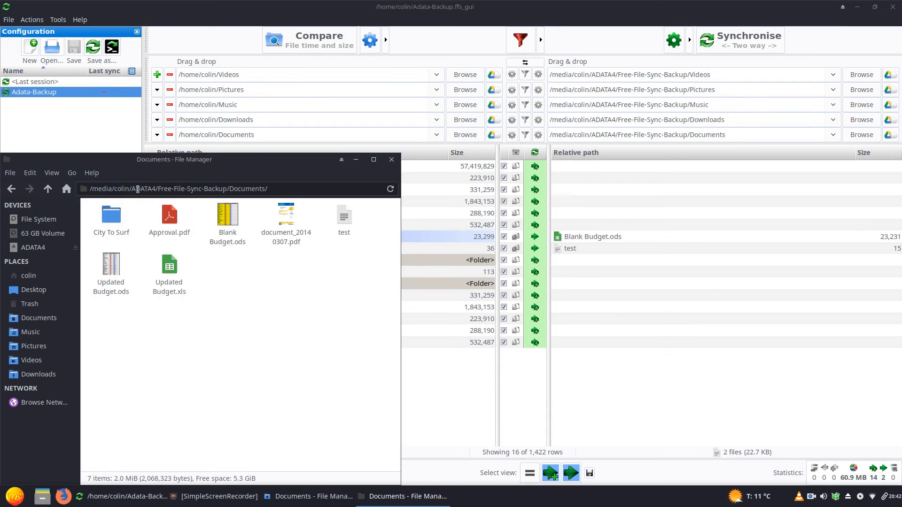
pyautogui.doubleClick(227, 220)
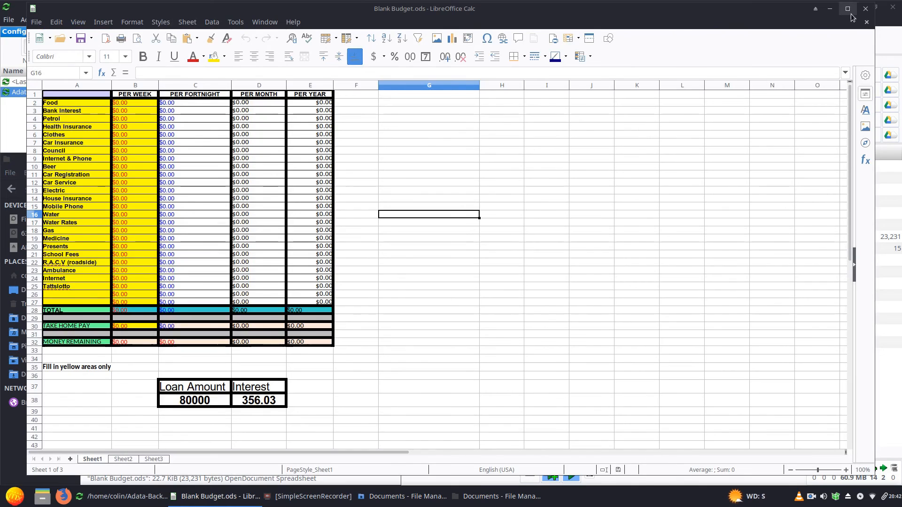
pyautogui.click(864, 8)
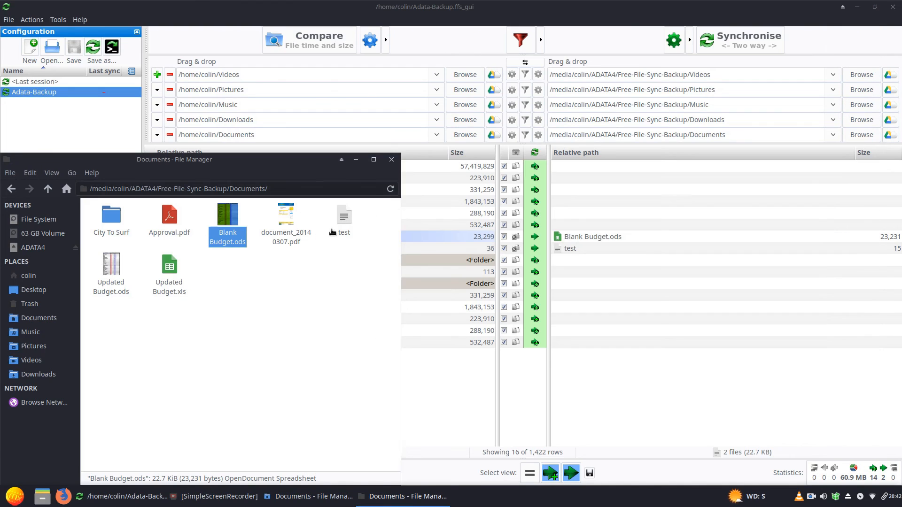
# Open the test file from Free-File-Sync-Backup/Documents on ADATA4 in the text editor.
pyautogui.doubleClick(343, 218)
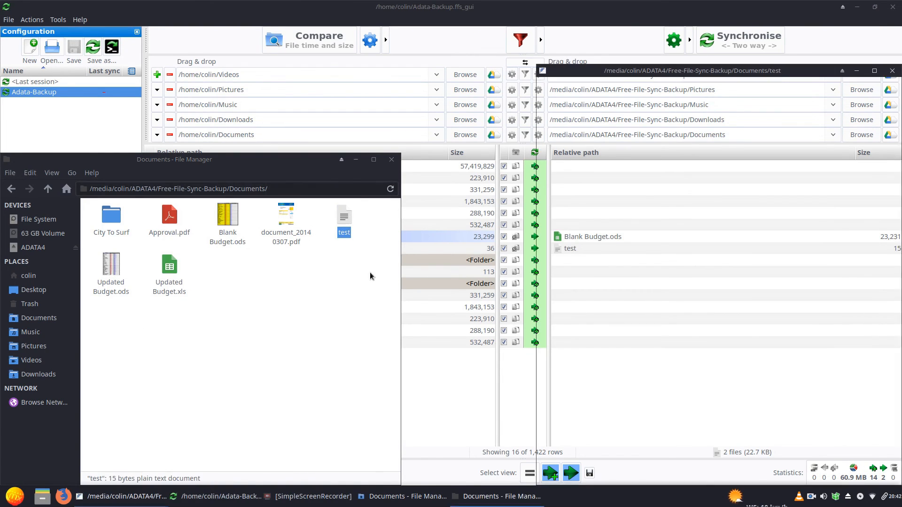
pyautogui.click(491, 246)
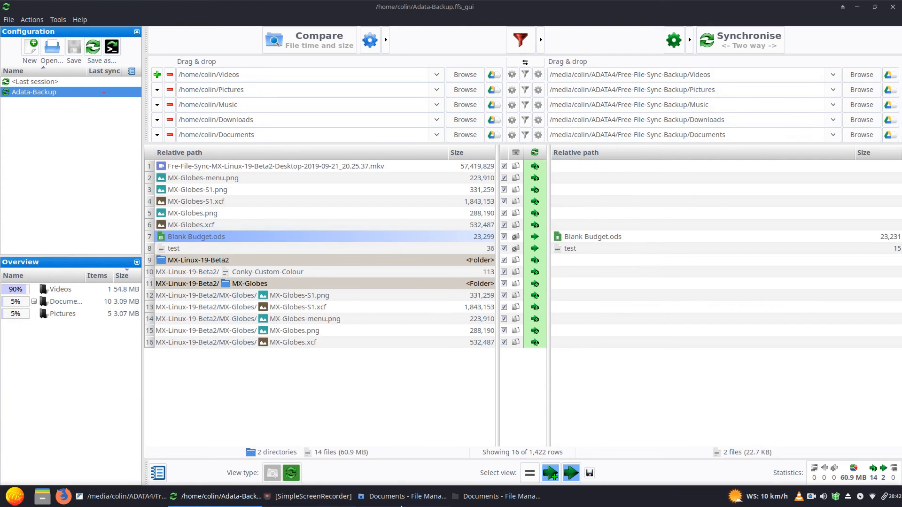
pyautogui.click(507, 498)
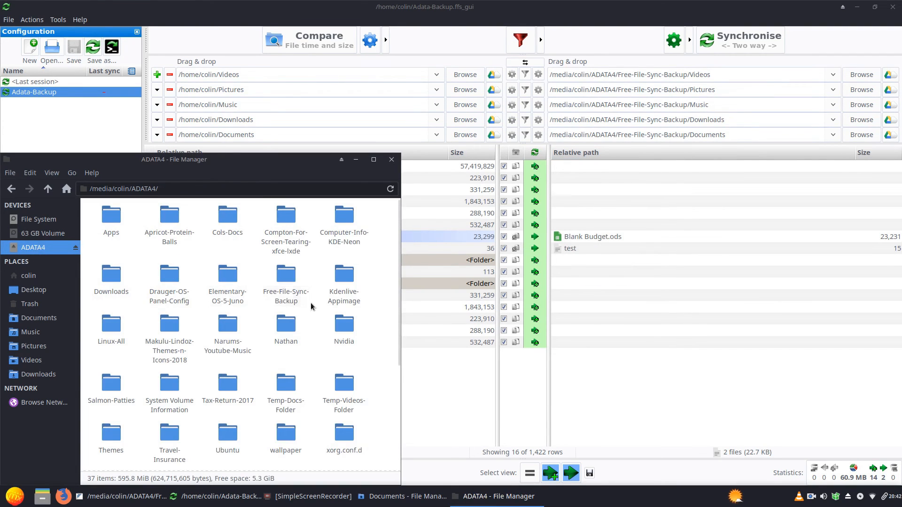
pyautogui.doubleClick(283, 279)
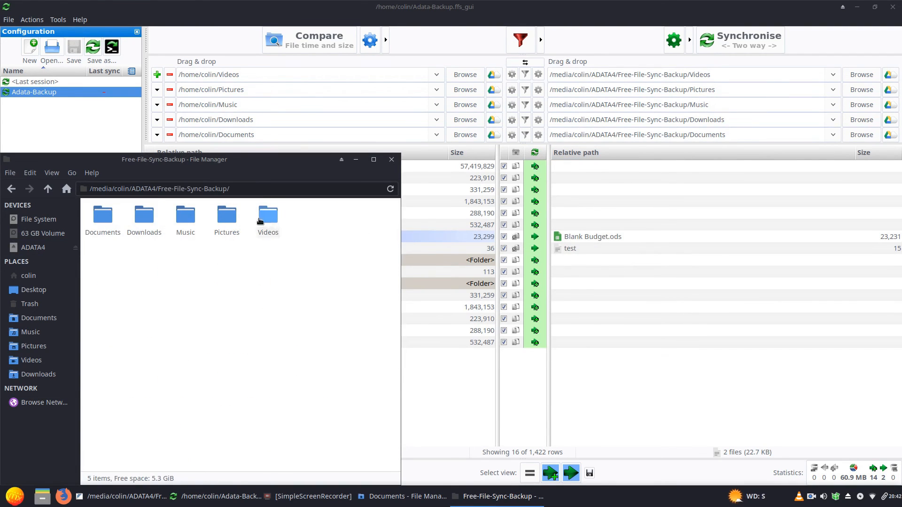
pyautogui.doubleClick(104, 216)
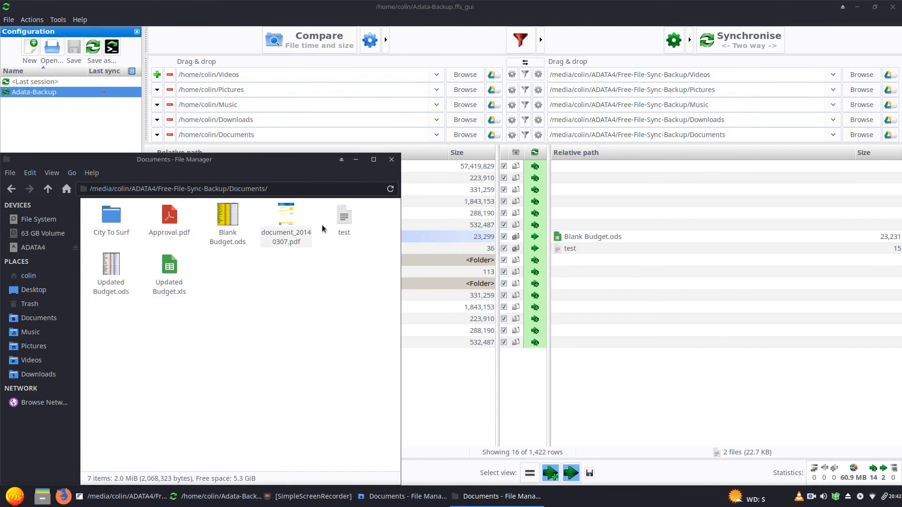
pyautogui.click(344, 221)
pyautogui.doubleClick(345, 225)
pyautogui.click(586, 47)
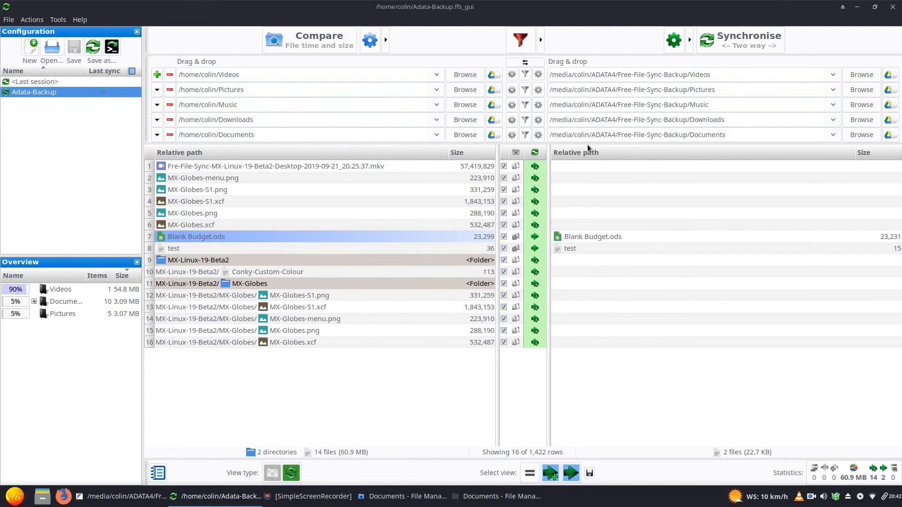
# Bring the text editor forward to read the backup copy of test, and close it together with the backup's File Manager window.
pyautogui.click(117, 498)
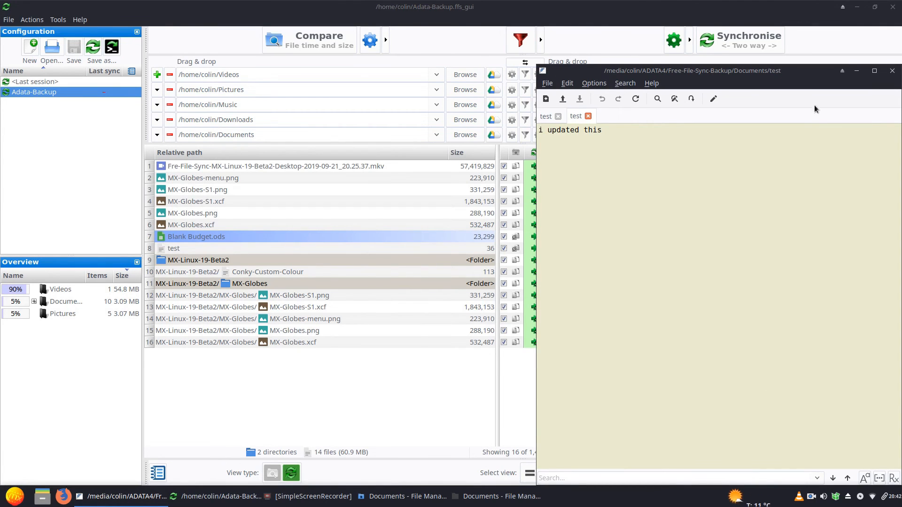
pyautogui.moveTo(794, 74); pyautogui.dragTo(557, 95)
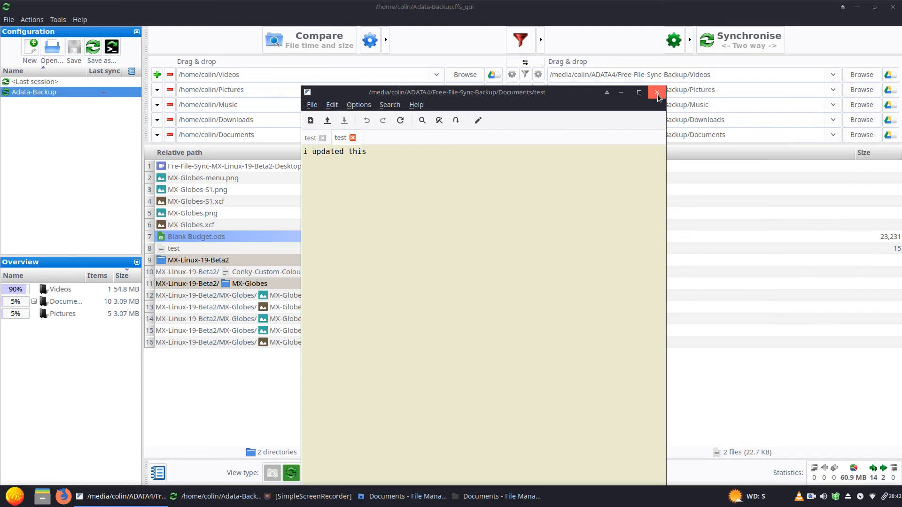
pyautogui.click(658, 92)
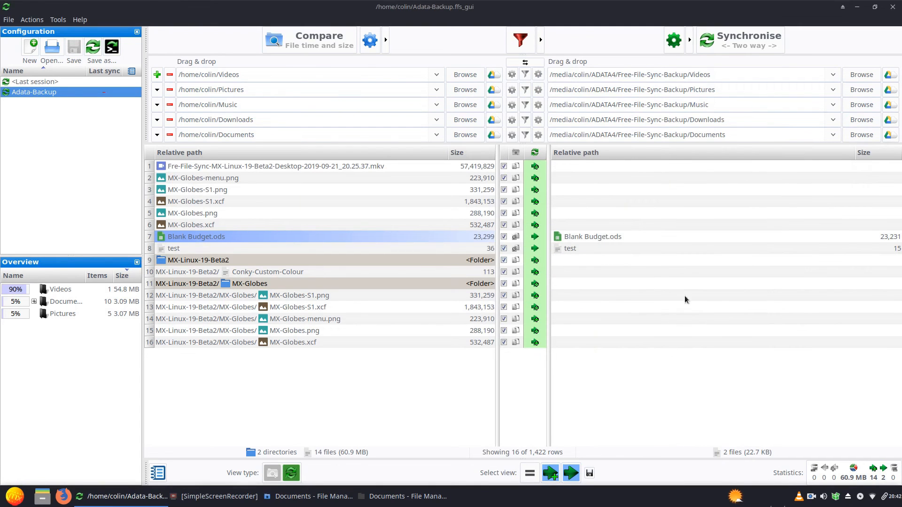
pyautogui.click(431, 493)
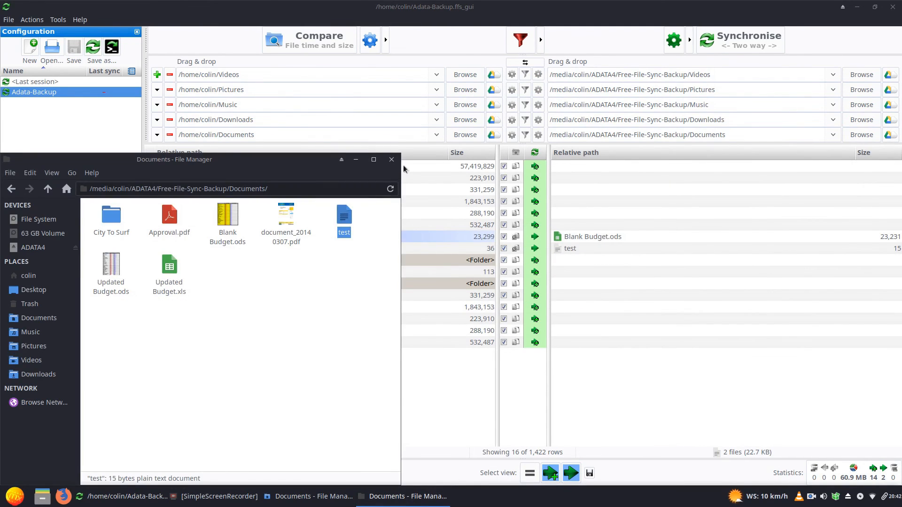
pyautogui.click(391, 159)
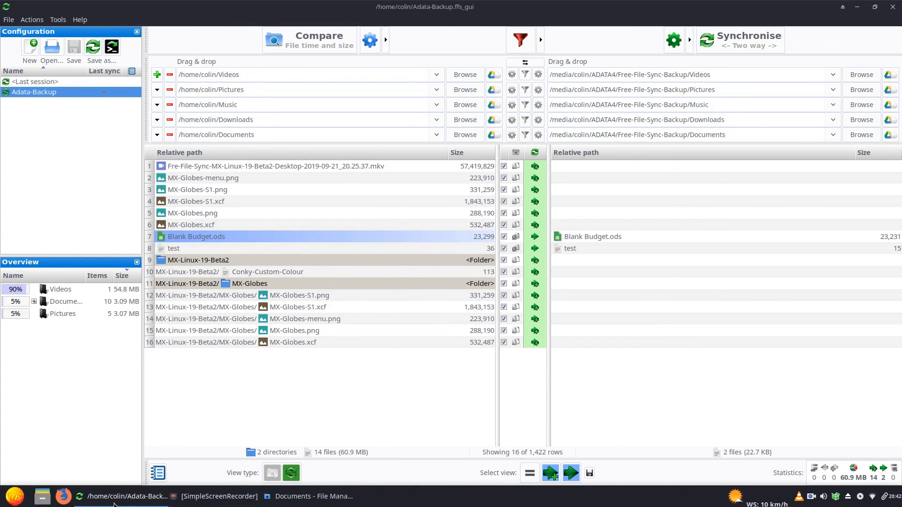
# Run the two-way synchronisation of Adata-Backup, and close the results, FreeFileSync and the home Documents window.
pyautogui.click(746, 39)
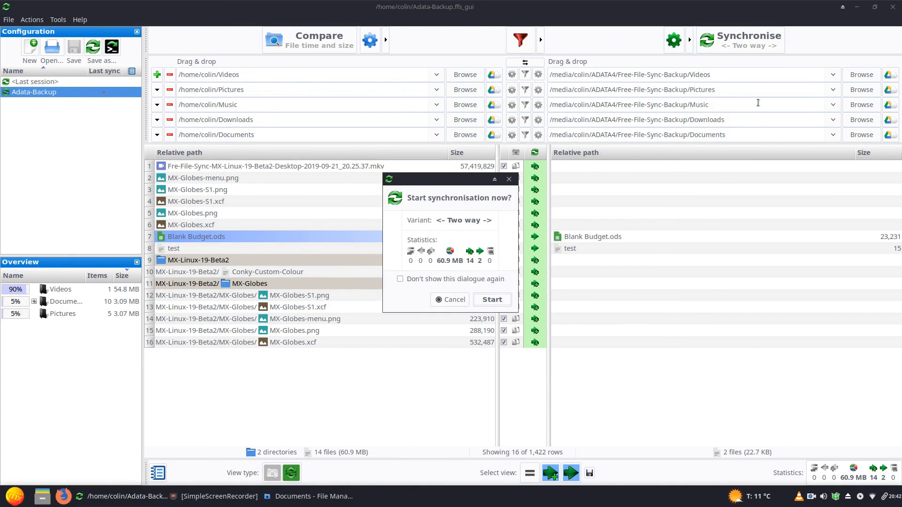
pyautogui.click(491, 300)
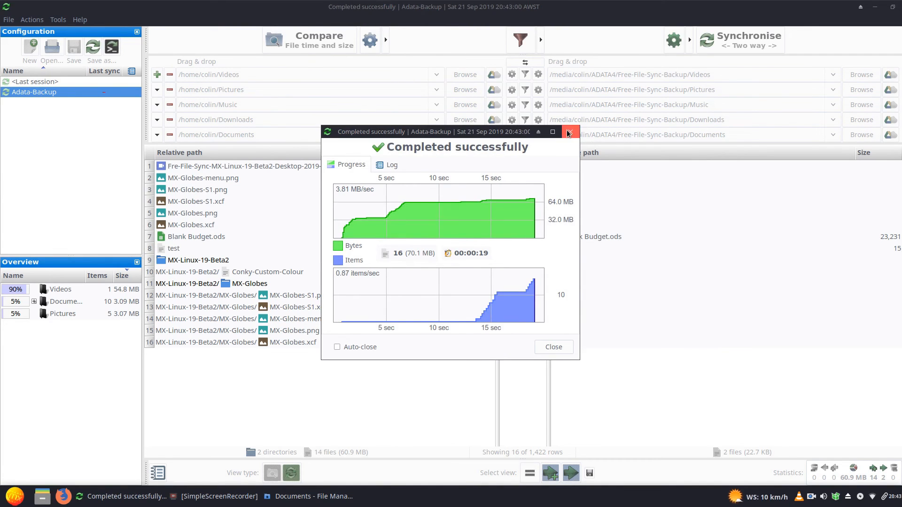
pyautogui.press('Escape')
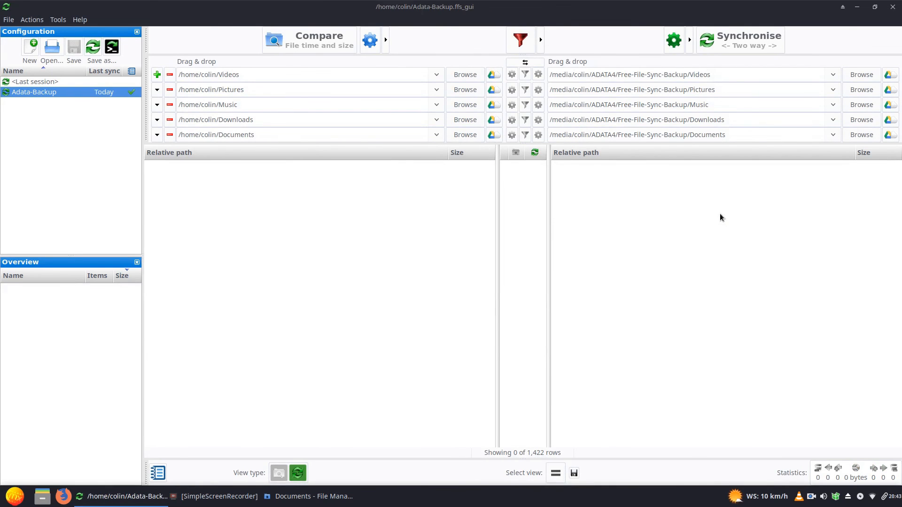
pyautogui.click(892, 7)
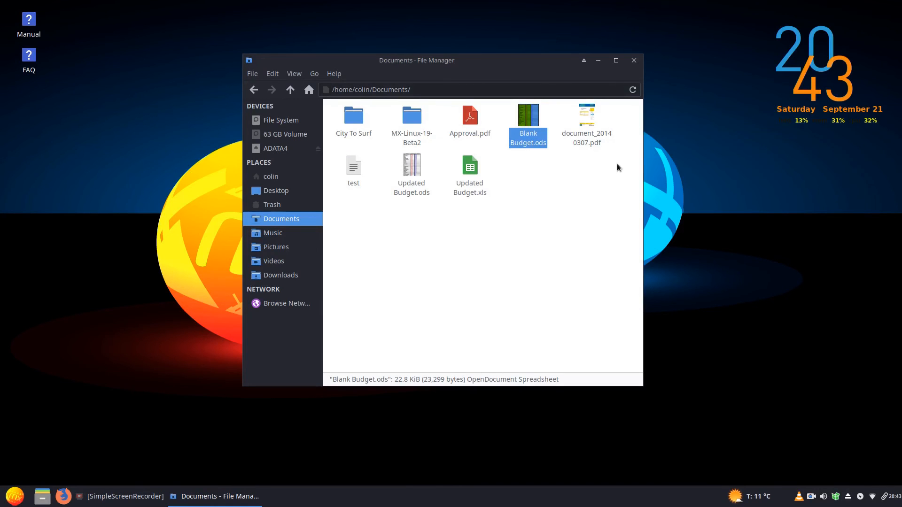
pyautogui.click(633, 61)
# Check the synchronised Pictures folder inside Free-File-Sync-Backup on ADATA4 in a new File Manager window.
pyautogui.press('super+e')
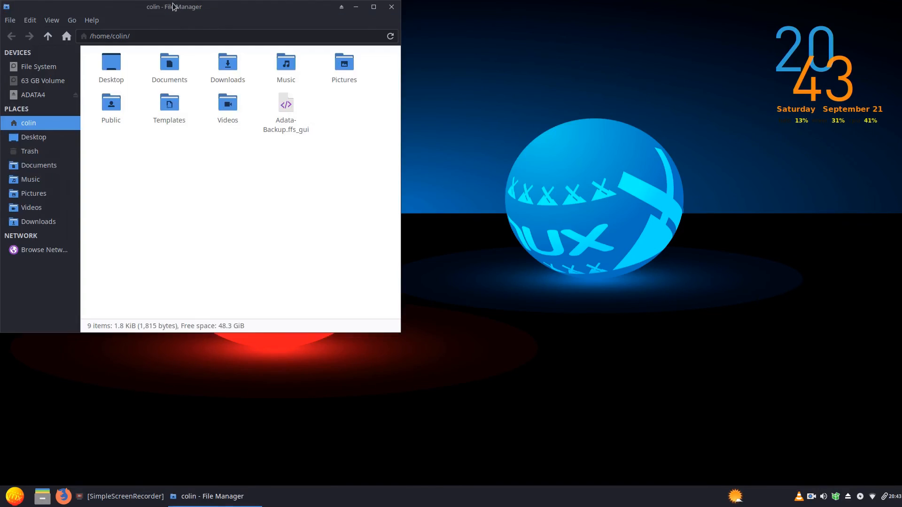
pyautogui.click(32, 95)
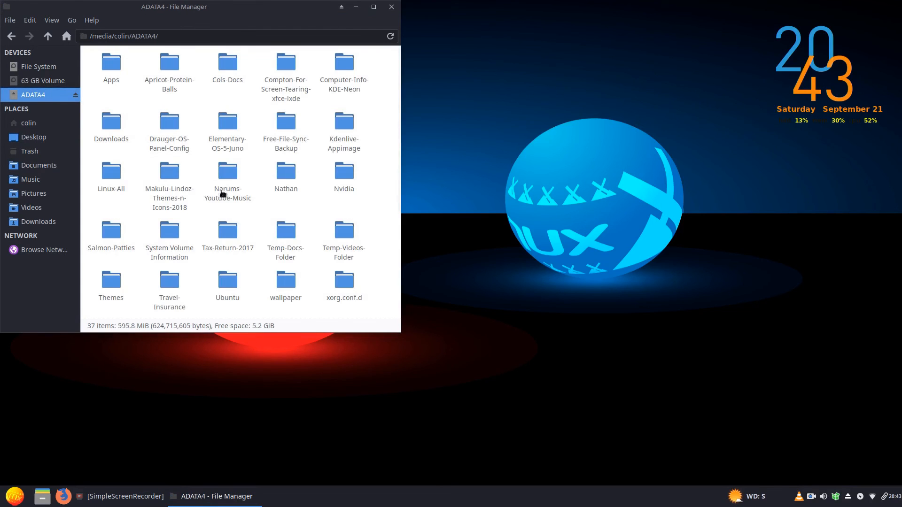
pyautogui.doubleClick(282, 121)
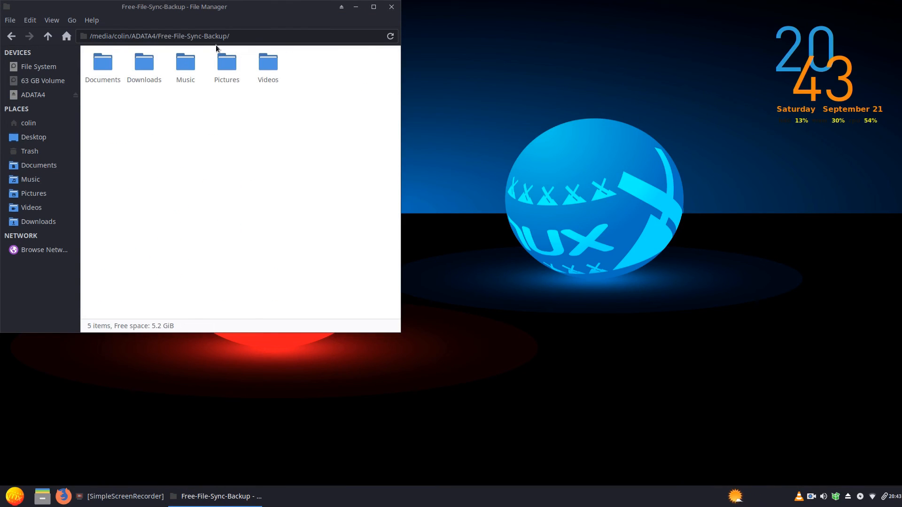
pyautogui.doubleClick(226, 63)
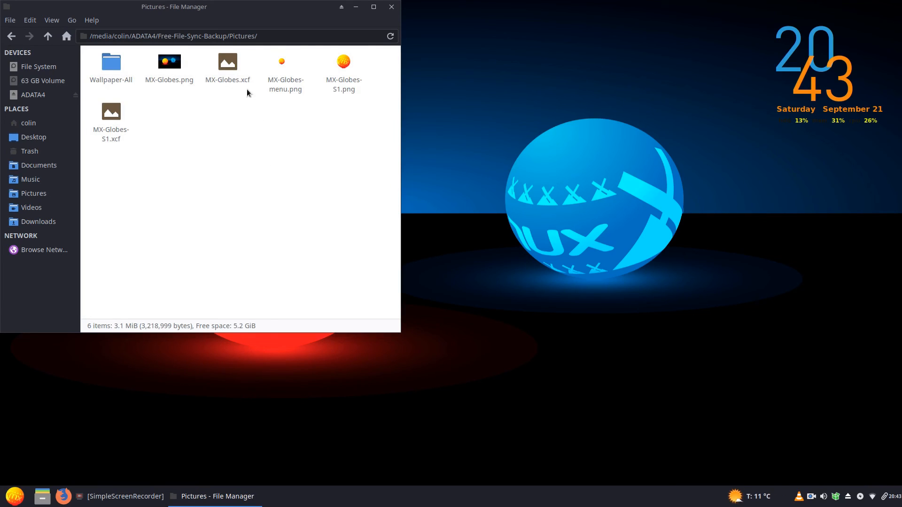
# View Blank Budget.ods and test in the backup's Documents folder, closing each one and the File Manager window.
pyautogui.click(11, 36)
pyautogui.doubleClick(117, 72)
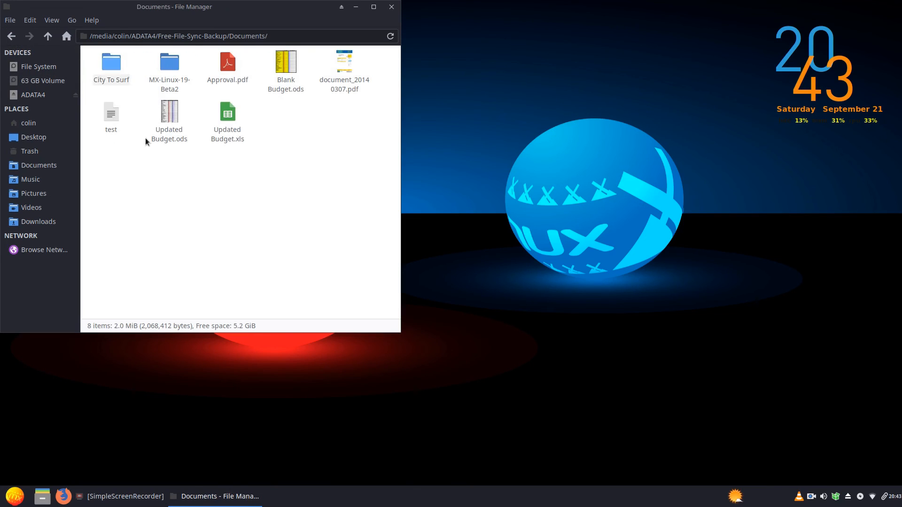
pyautogui.doubleClick(286, 63)
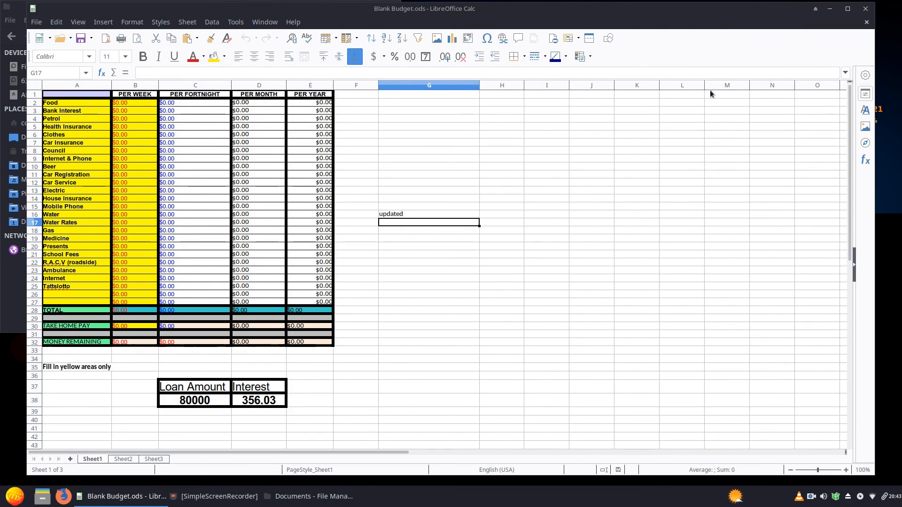
pyautogui.click(865, 9)
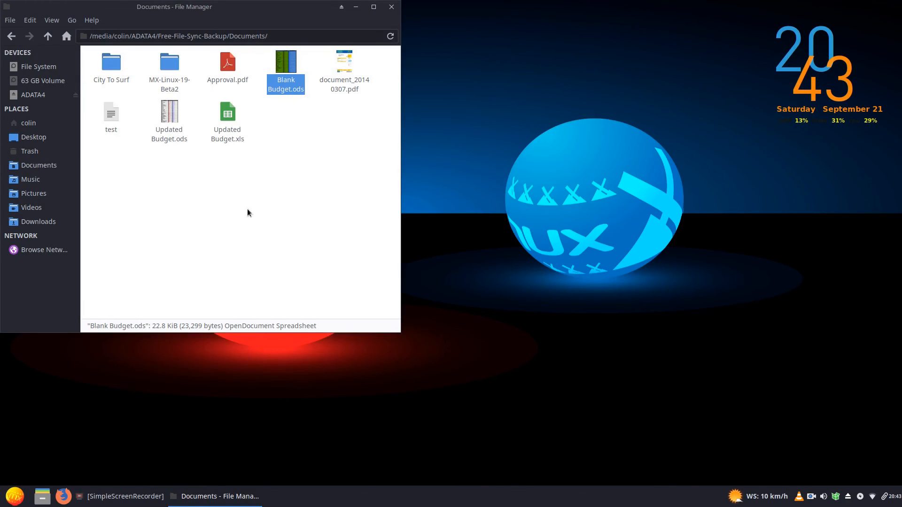
pyautogui.doubleClick(113, 116)
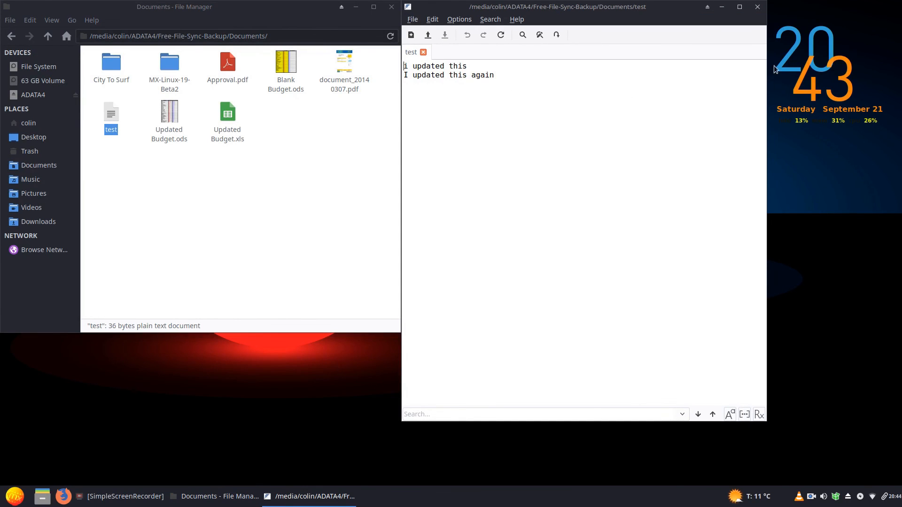
pyautogui.click(757, 7)
pyautogui.click(392, 7)
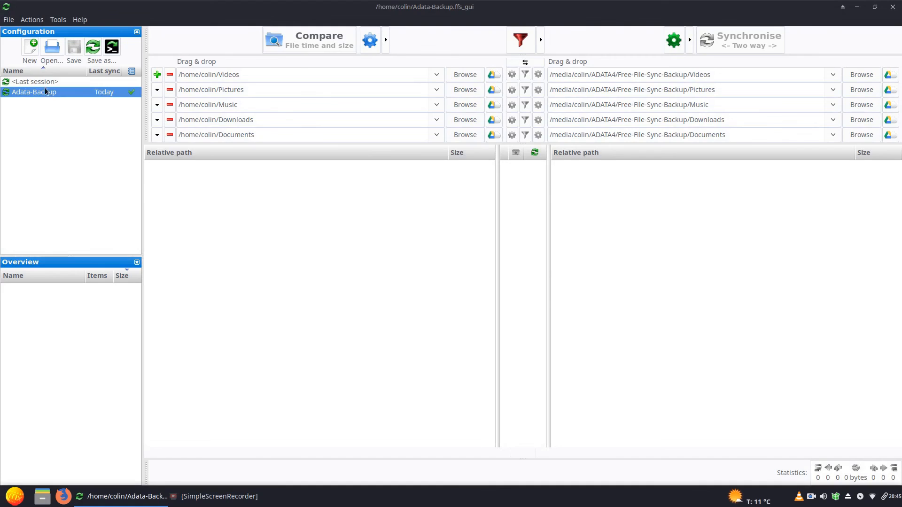
# Start a new empty configuration in FreeFileSync, and reload the saved Adata-Backup configuration.
pyautogui.click(28, 55)
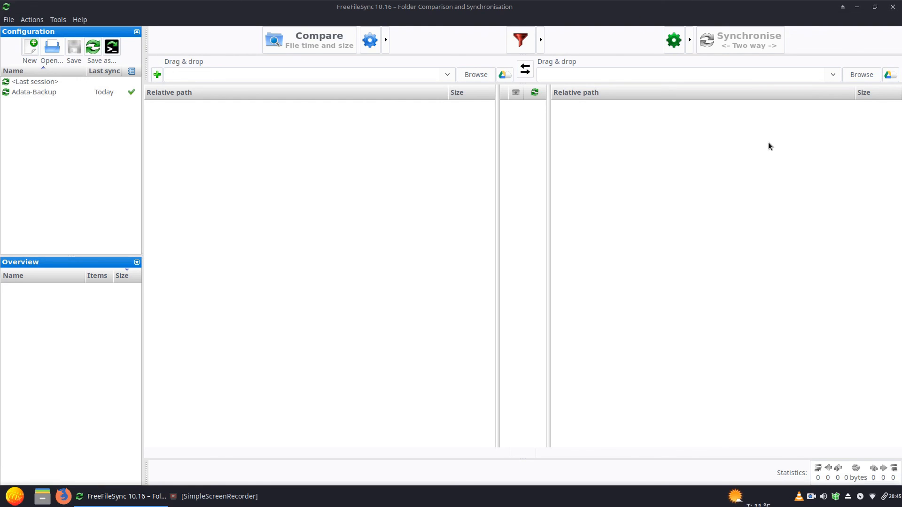
pyautogui.click(24, 94)
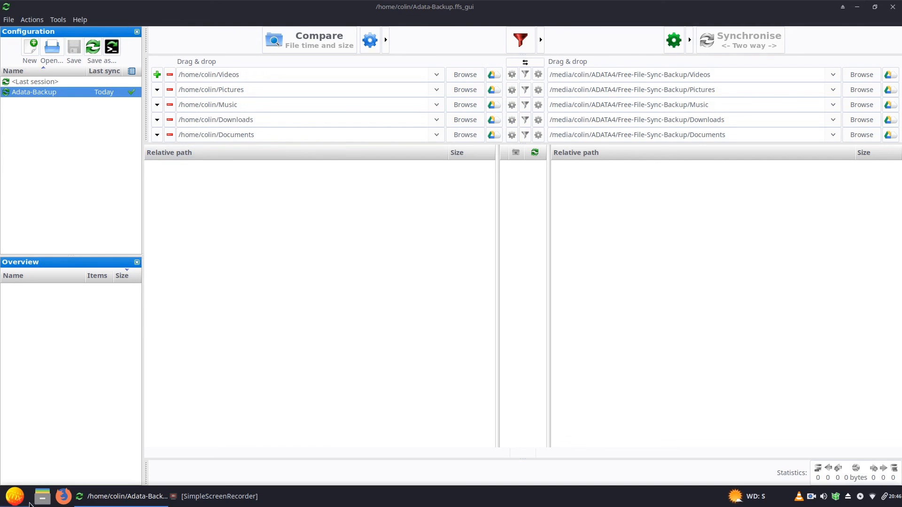
# Locate and select the Adata-Backup.ffs_gui configuration file in the home folder using a new File Manager window.
pyautogui.click(42, 497)
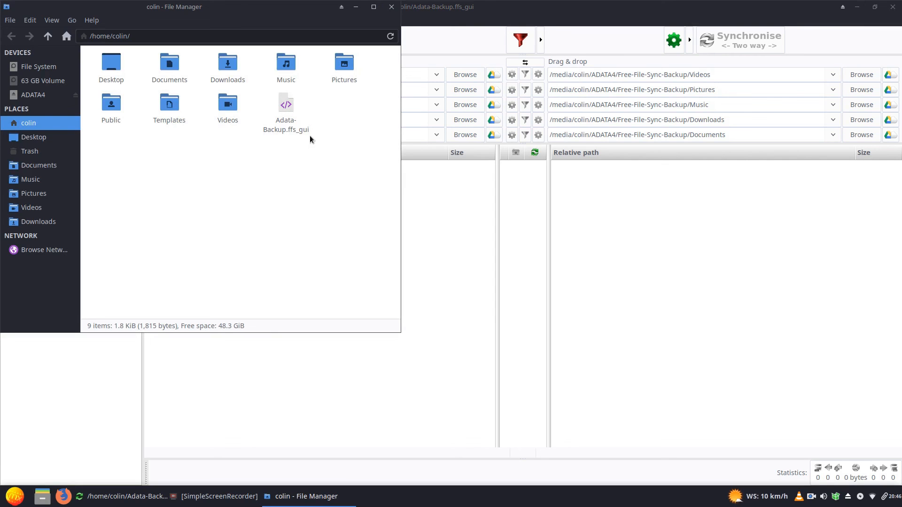
pyautogui.click(289, 106)
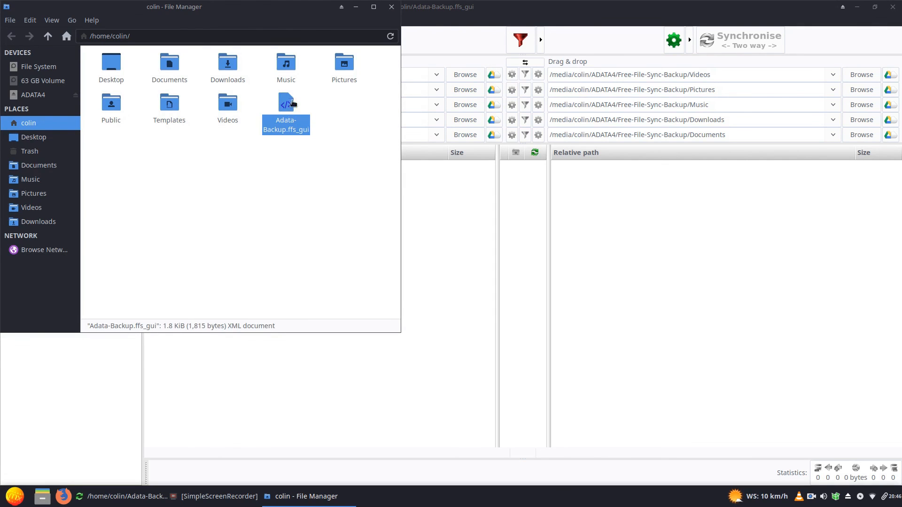